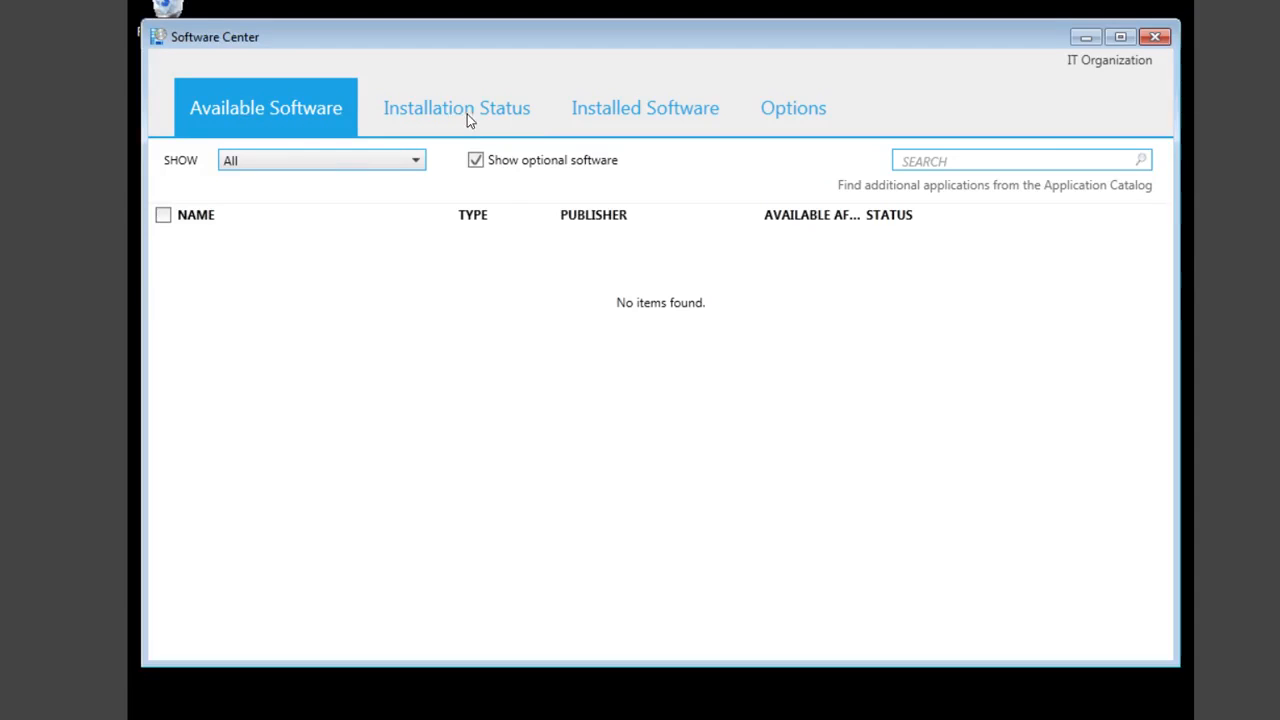
Check the installation status and installed software lists in Software Center.
click(527, 113)
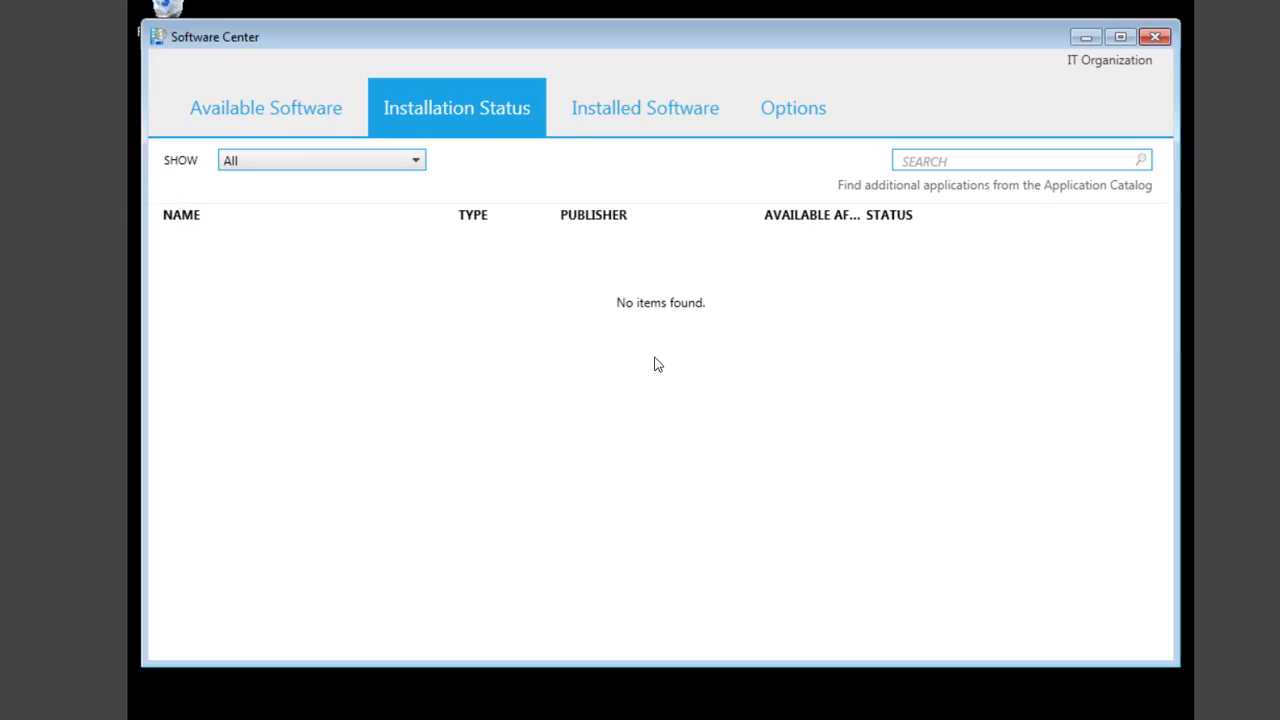
click(629, 117)
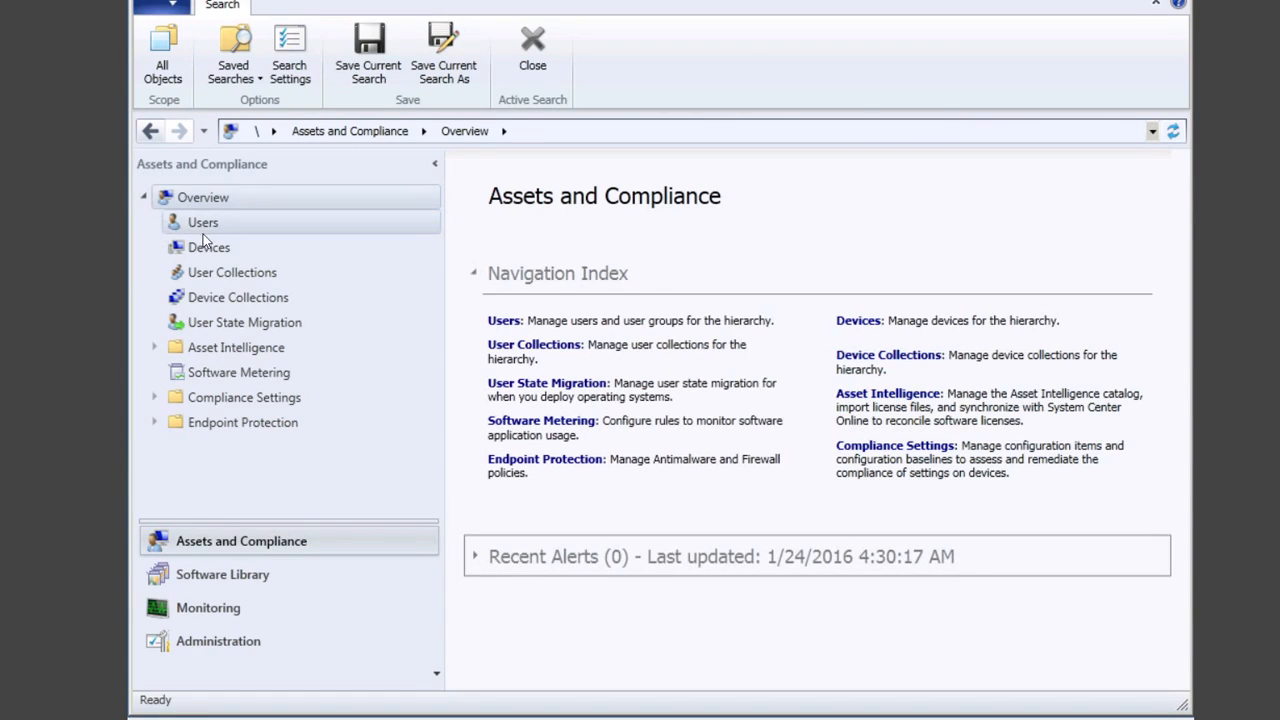
Switch to the Configuration Manager console and review the user collections and device collections, including the EMEA PC and laptops collection.
click(245, 274)
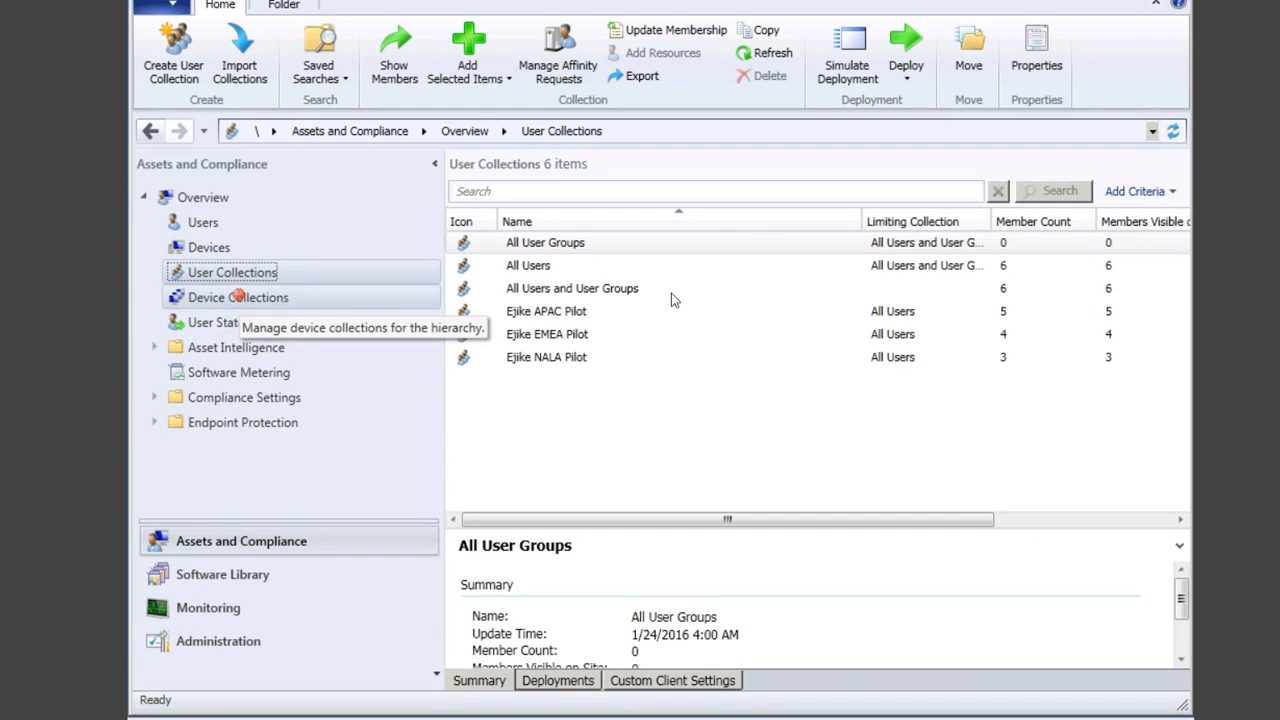
click(238, 297)
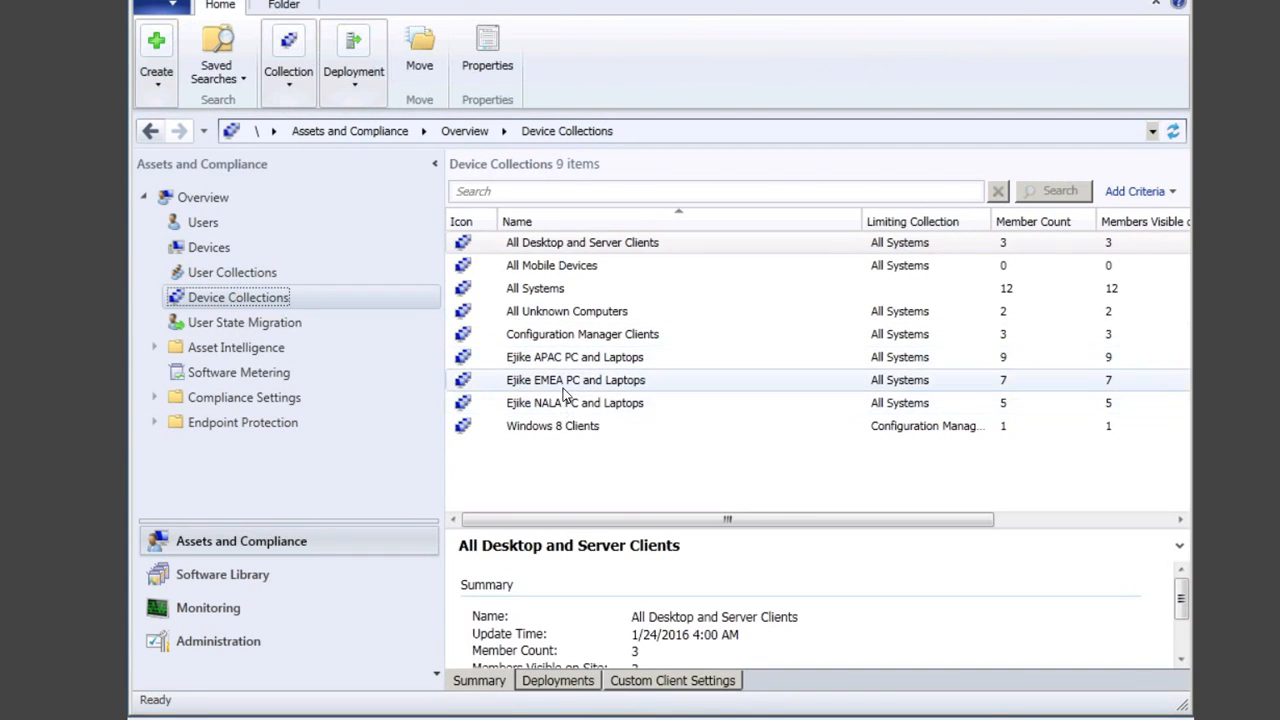
click(568, 381)
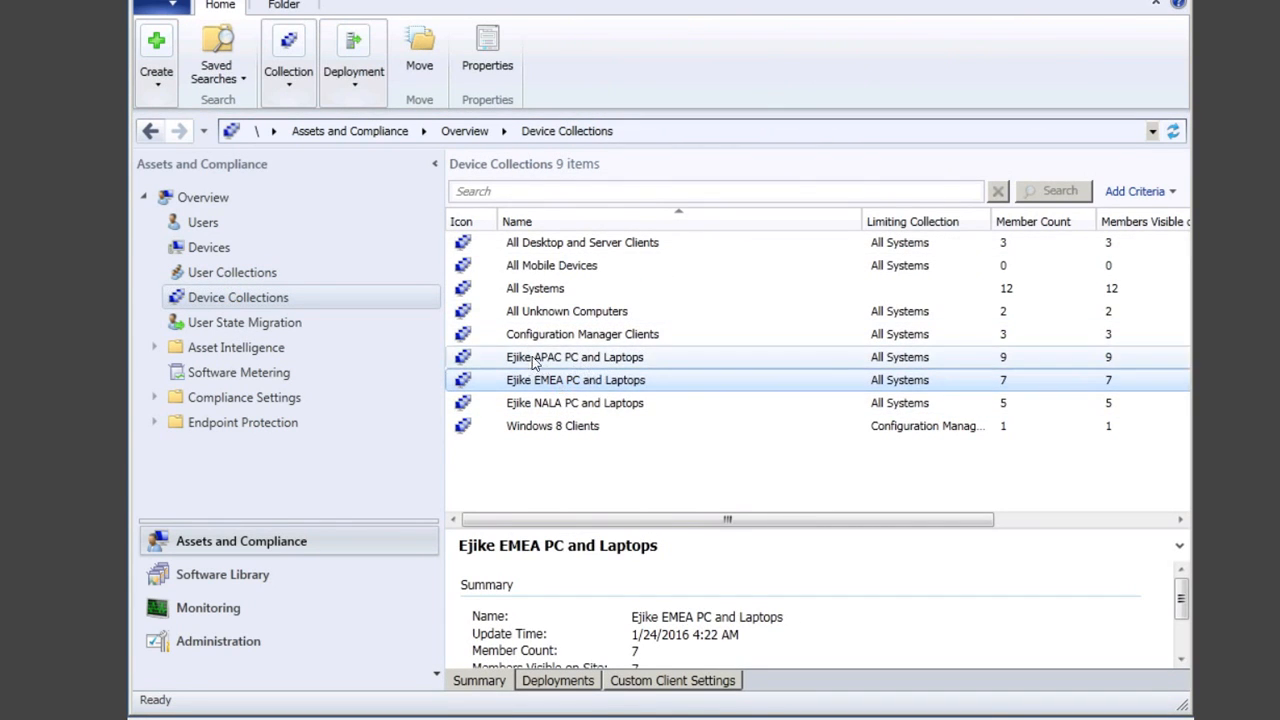
View the distribution point groups in the Administration workspace, including APAC DP, and return to the Administration overview.
click(236, 580)
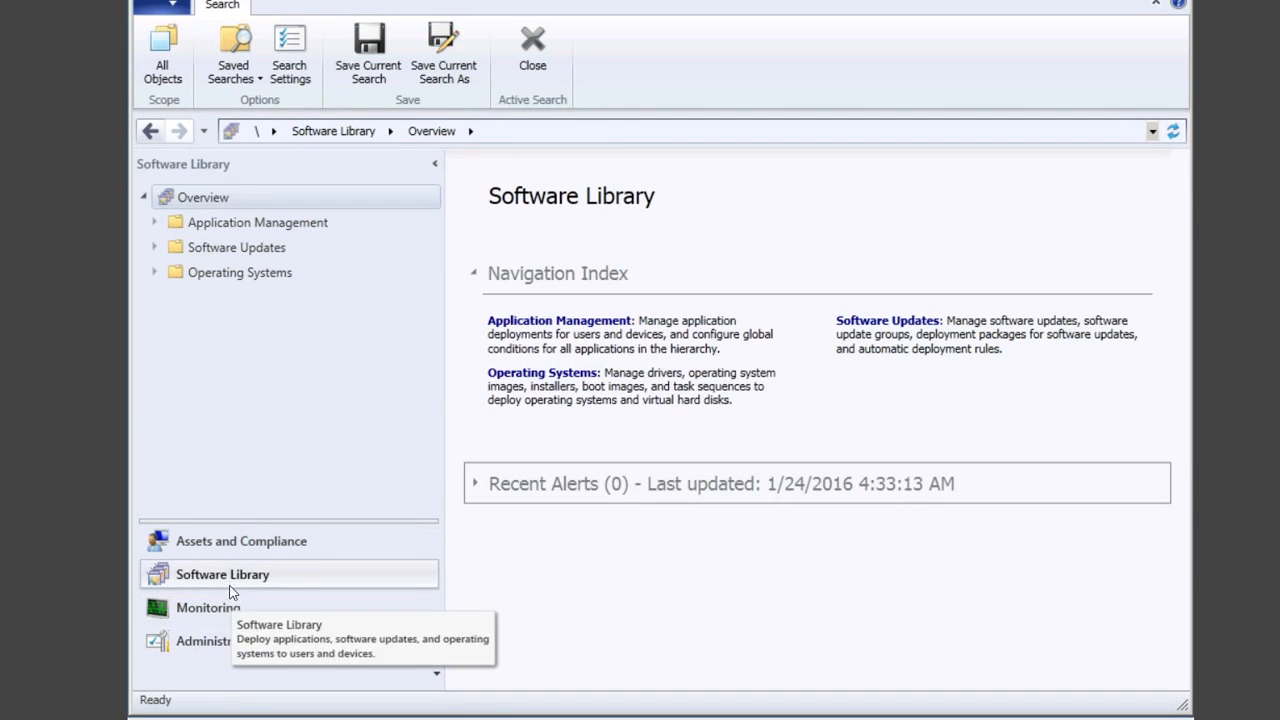
click(220, 645)
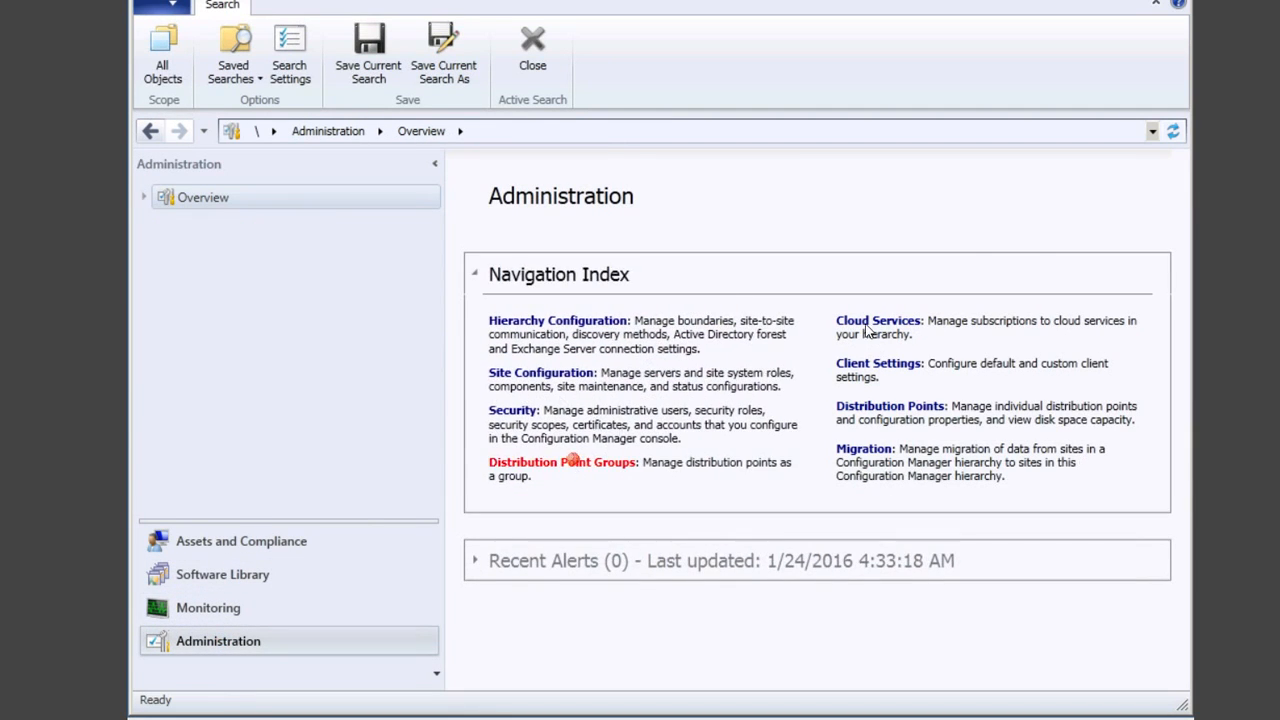
click(572, 464)
click(537, 244)
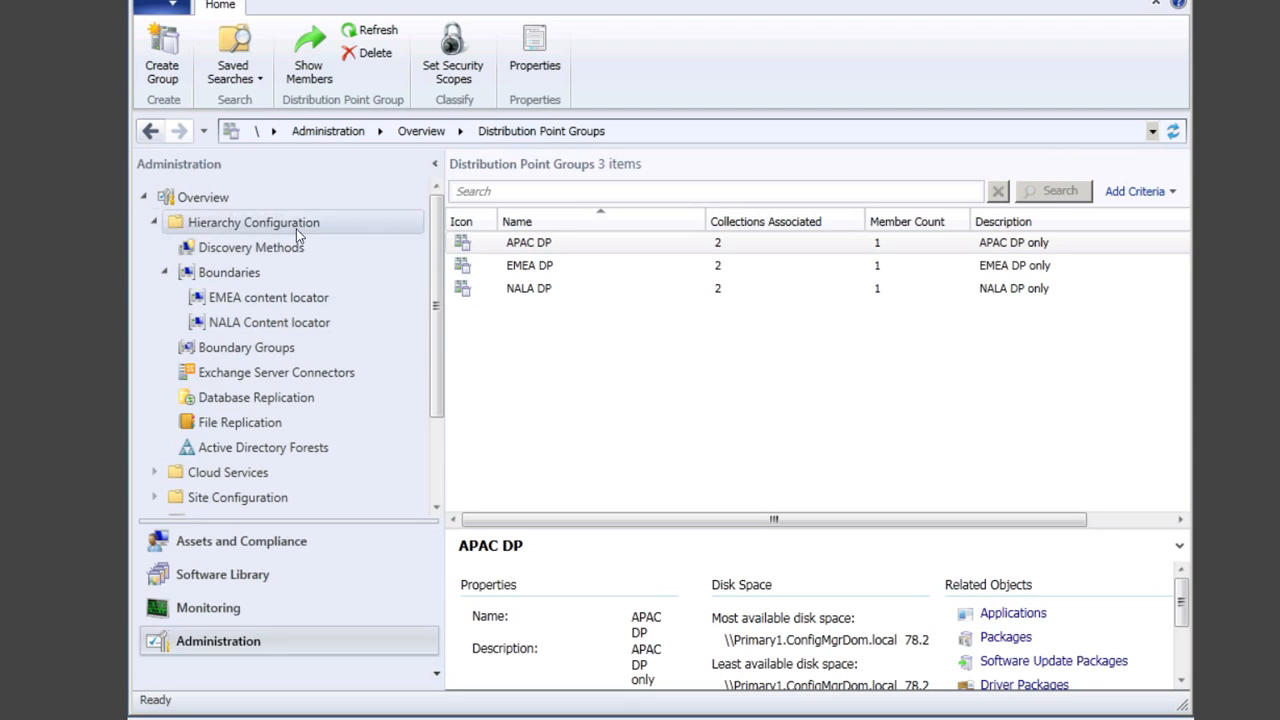
click(195, 197)
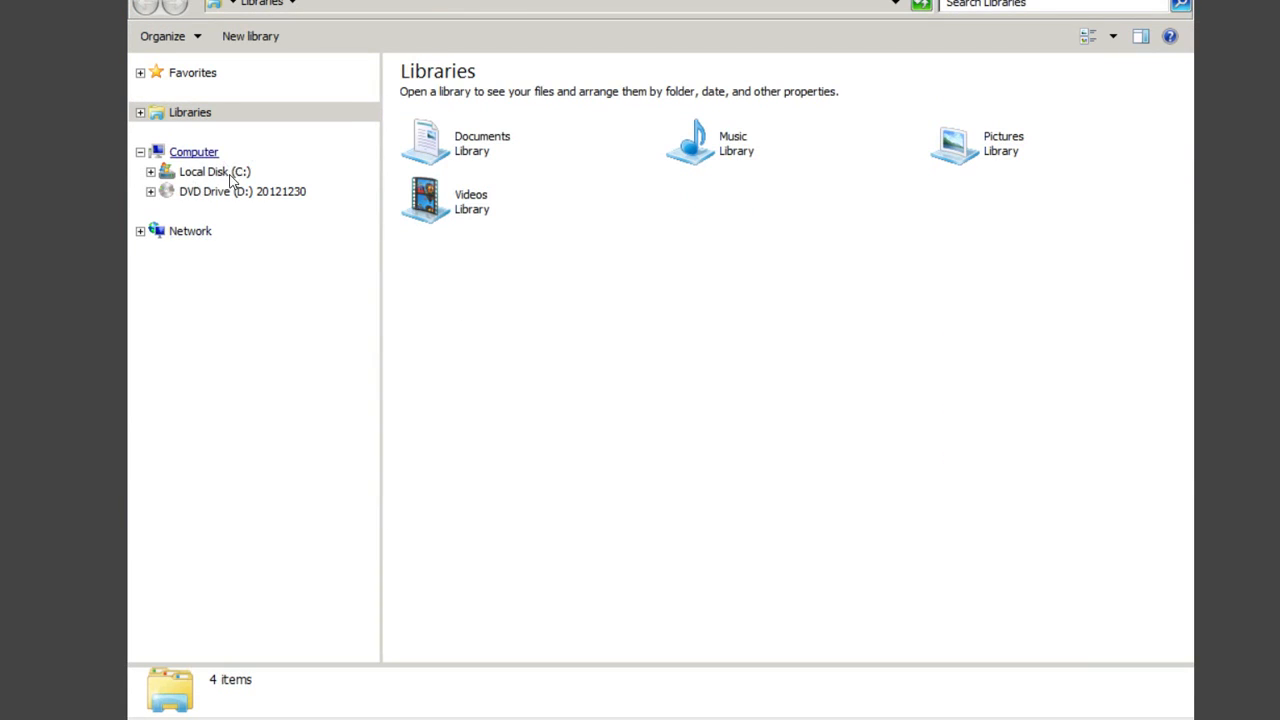
Switch to Windows Explorer and look through the Lab Files folder on the local C: disk.
click(232, 172)
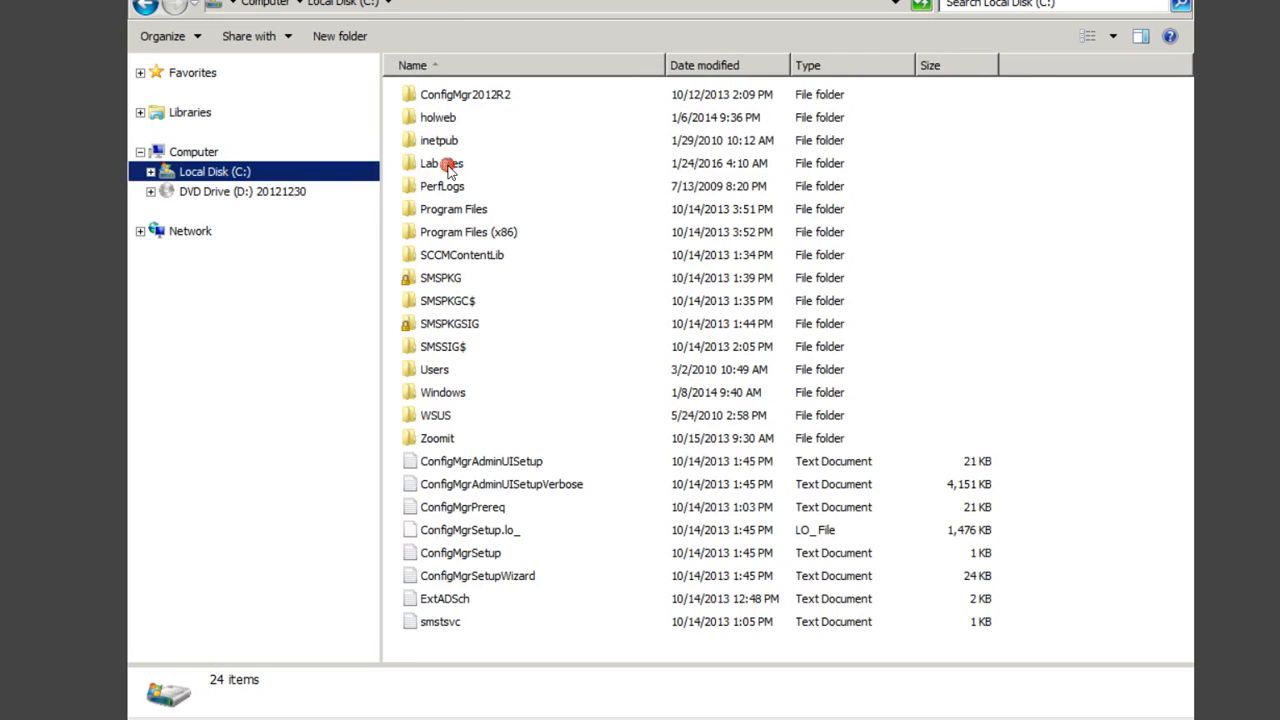
double_click(445, 165)
click(492, 256)
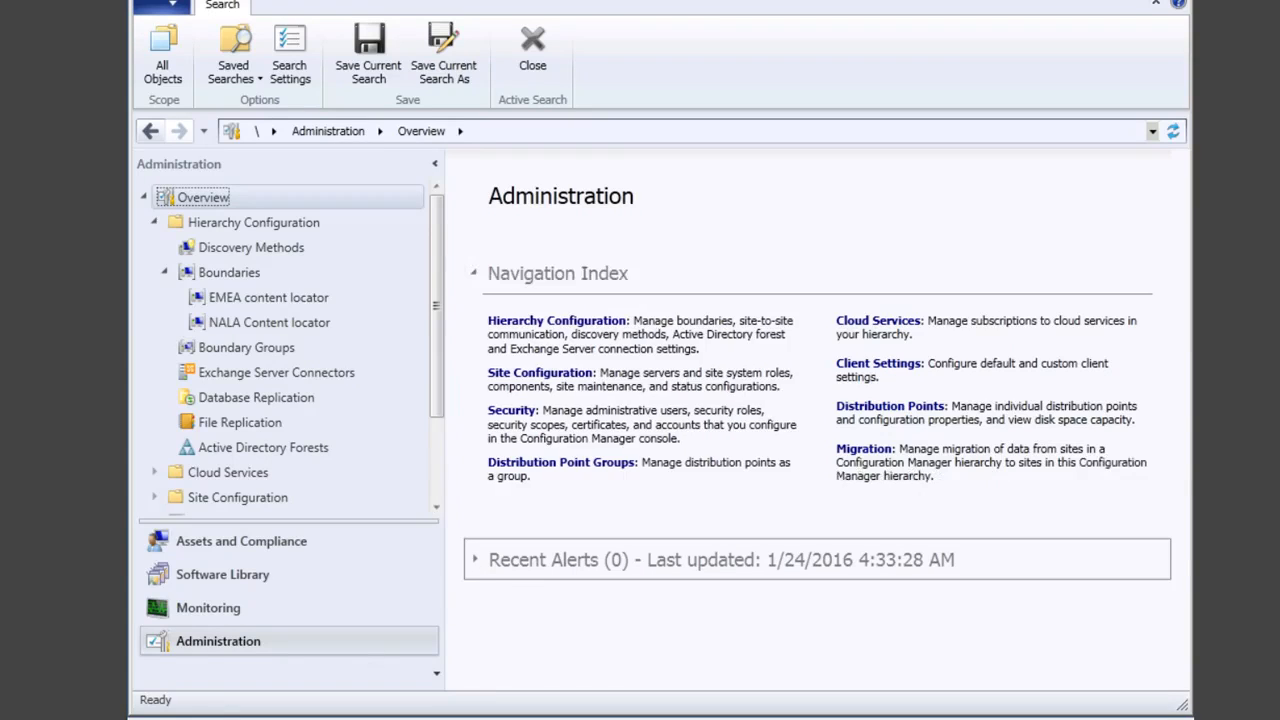
Open the Packages list in the console's Software Library and view the User State Migration Tool and Configuration Manager Client packages.
click(253, 576)
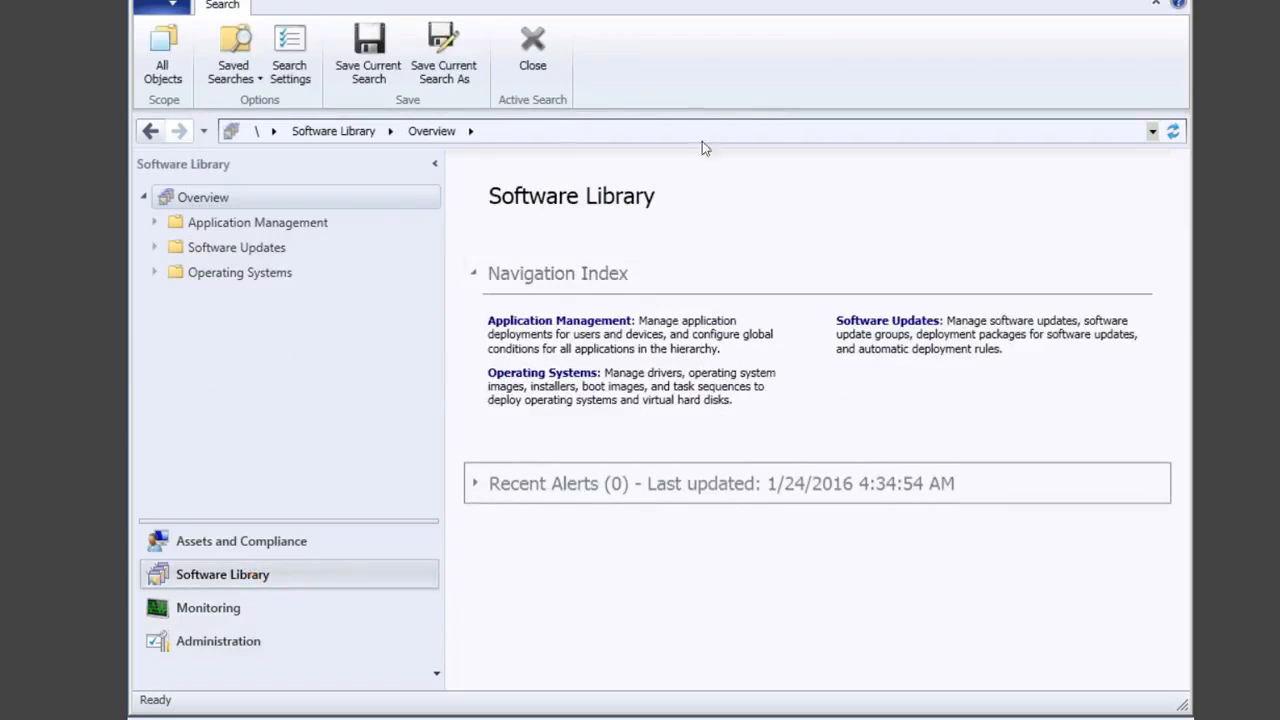
click(603, 318)
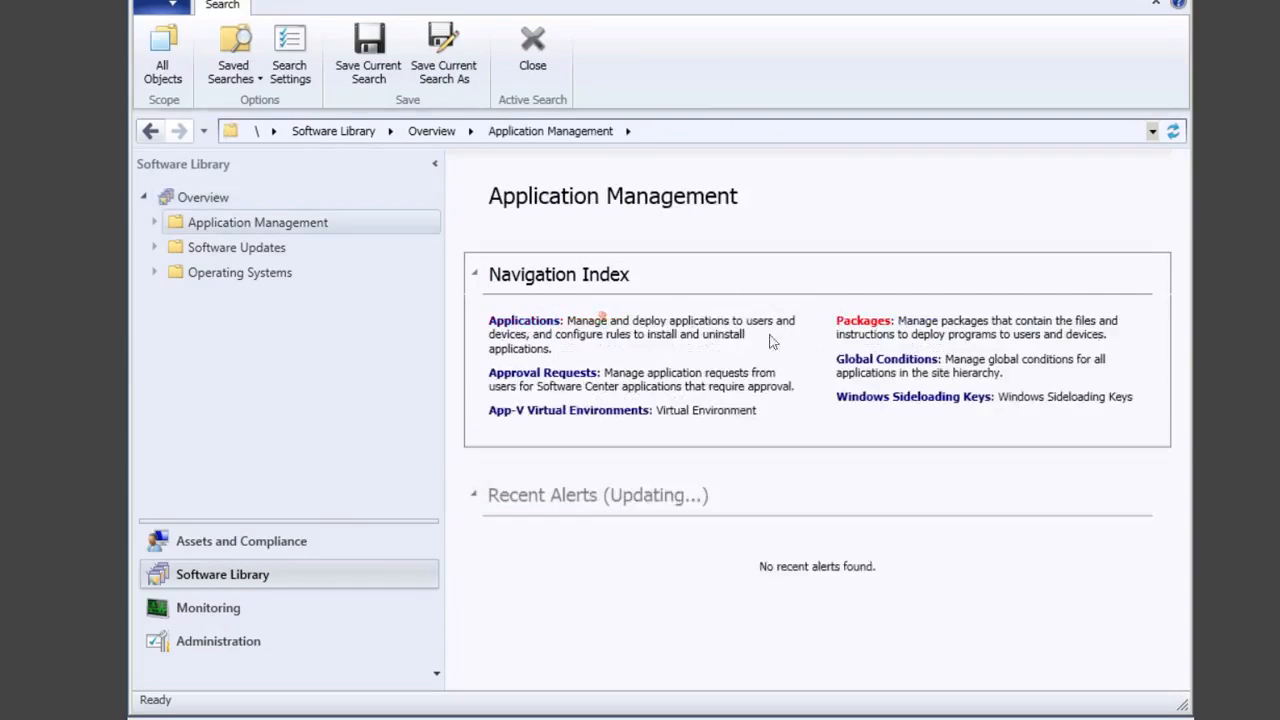
click(858, 322)
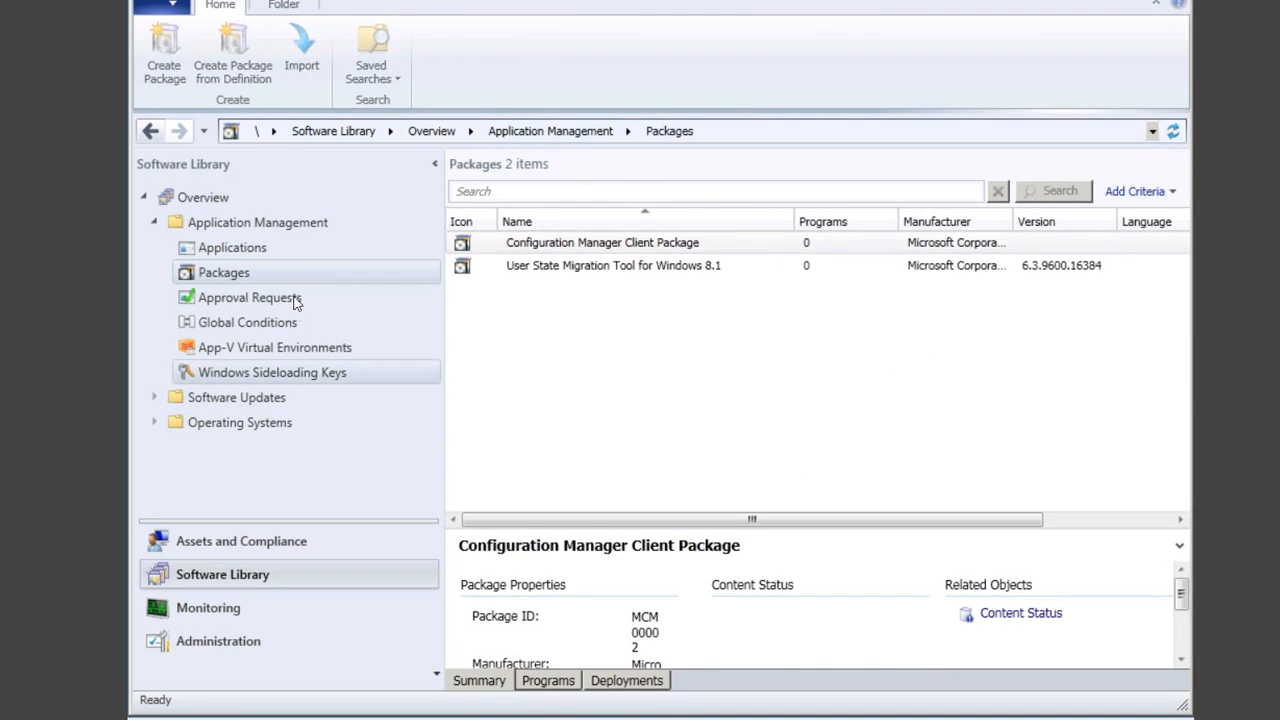
click(577, 268)
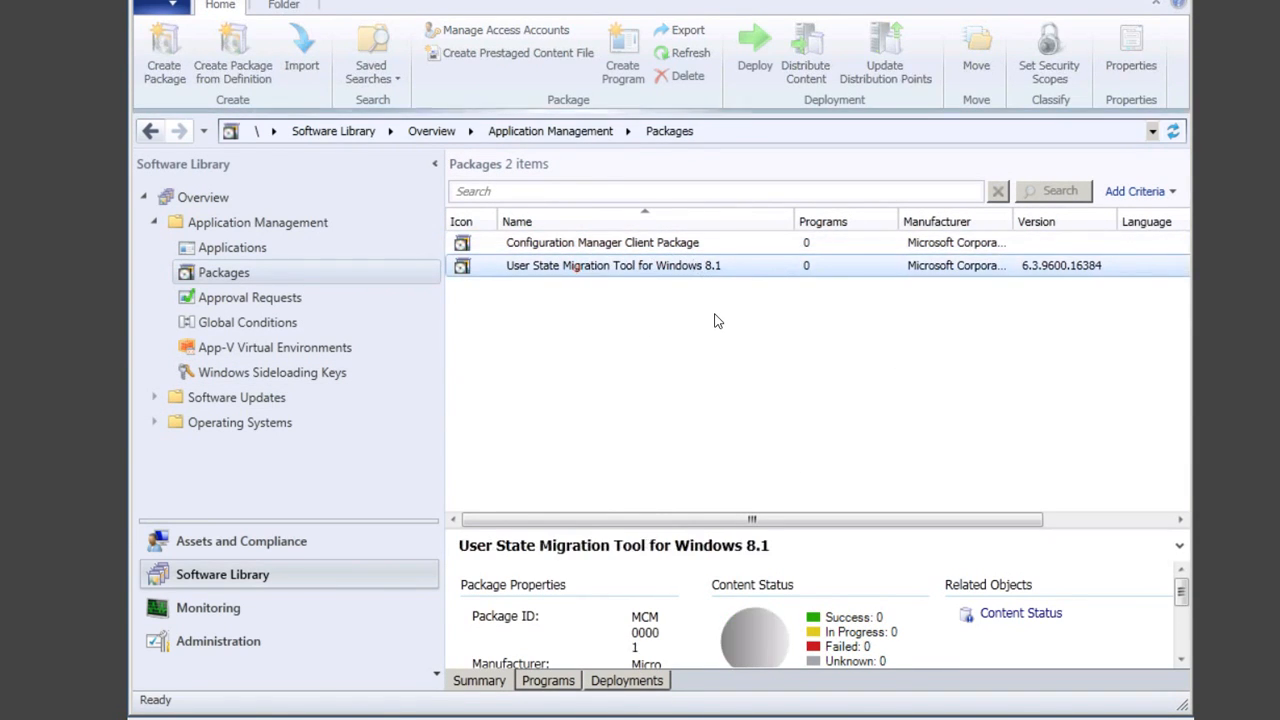
click(609, 245)
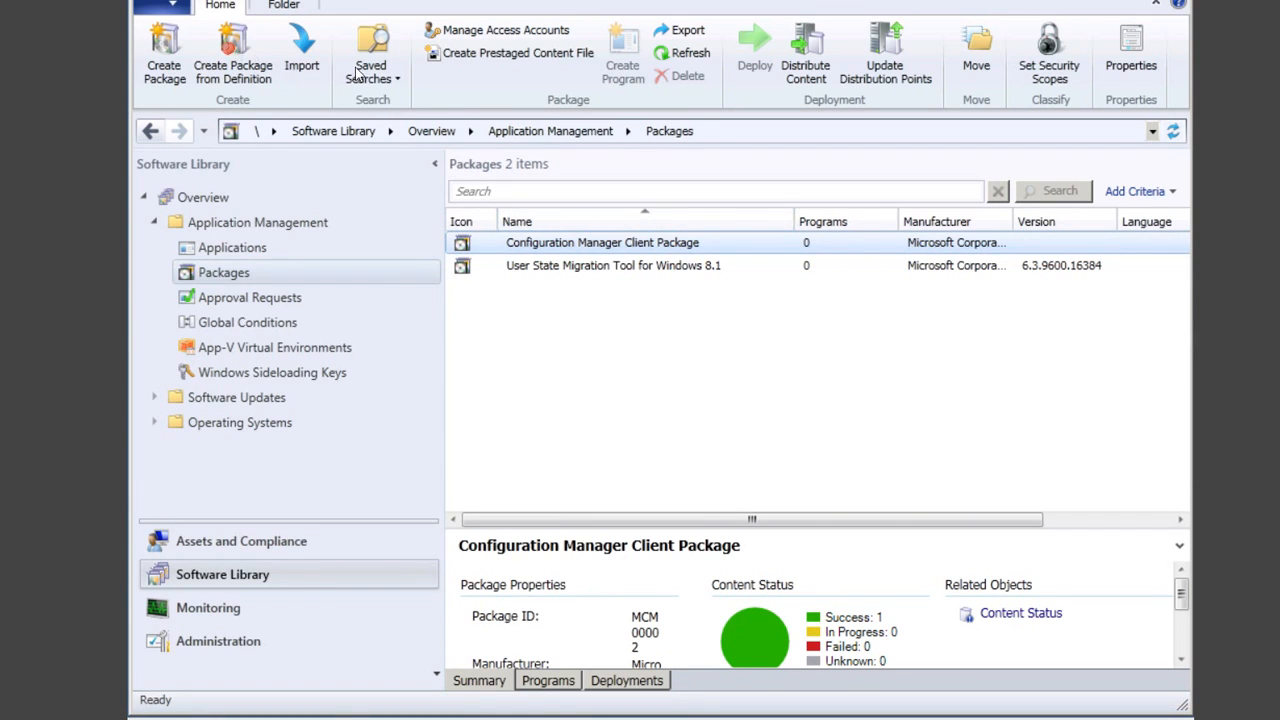
Start a new package from a definition and import the MSMath installer from \\PRIMARY1\Lab Files\MSMath as the package definition.
click(228, 50)
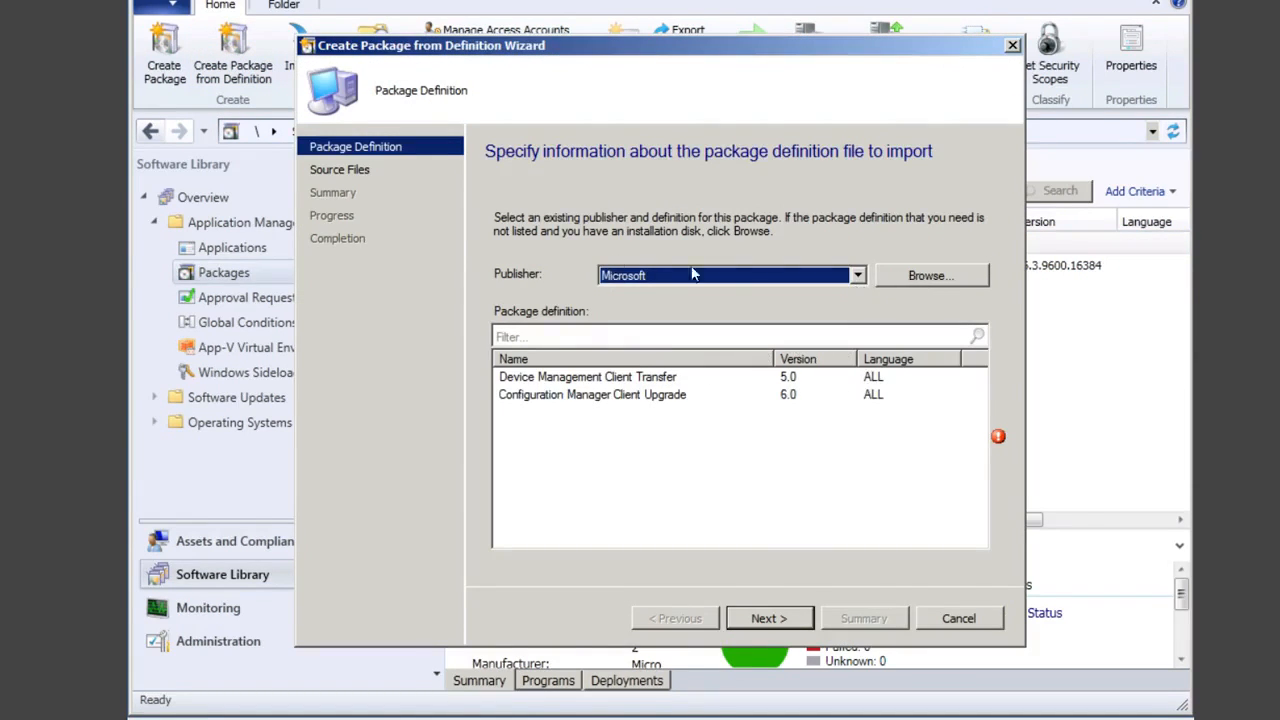
click(910, 277)
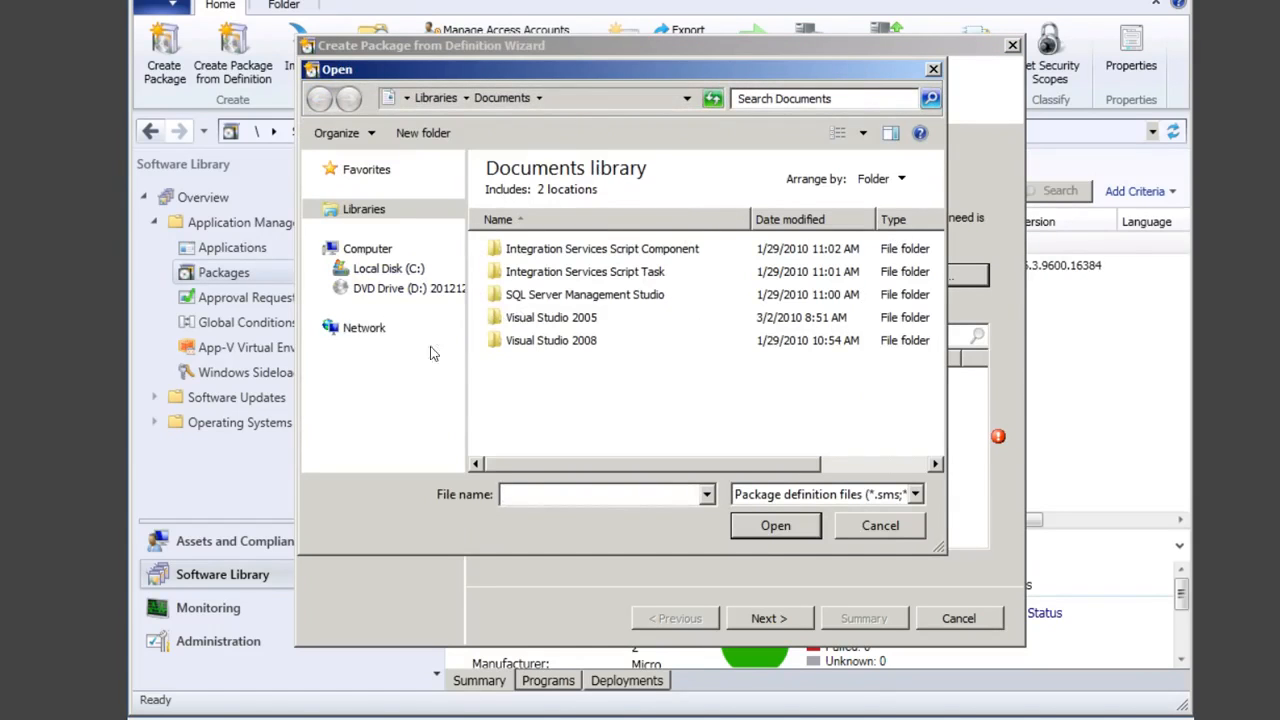
click(364, 329)
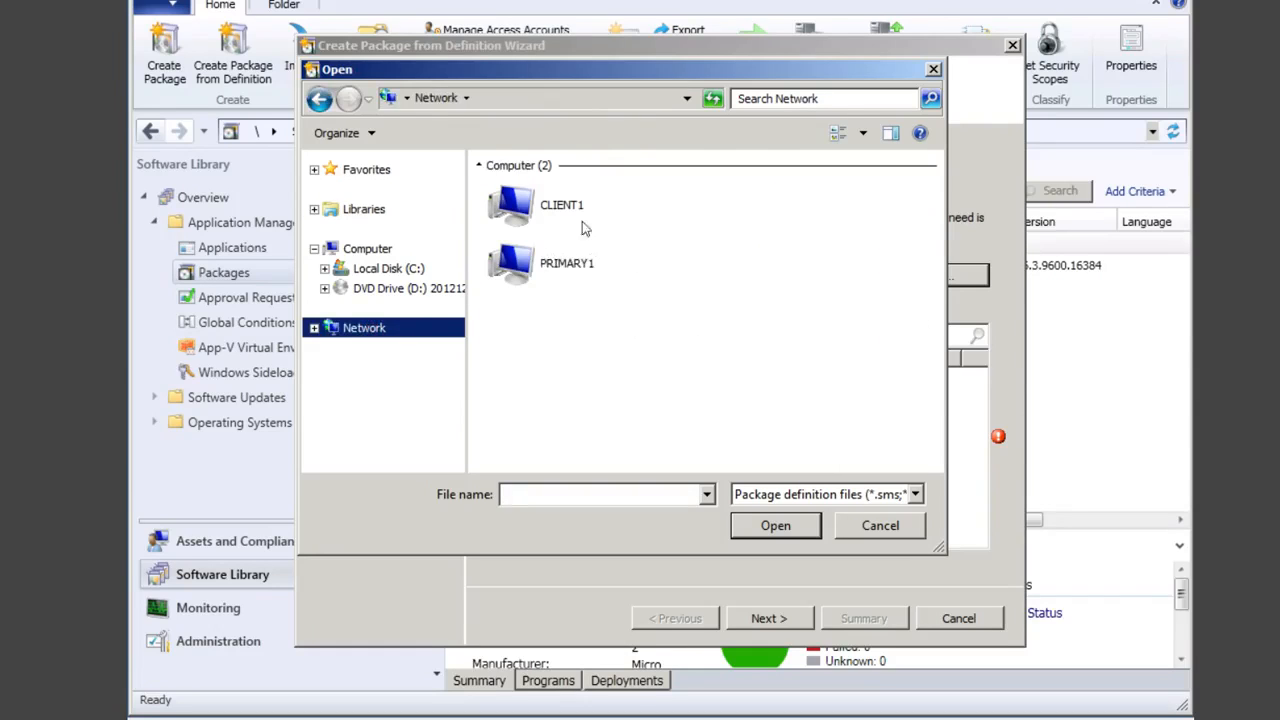
double_click(556, 262)
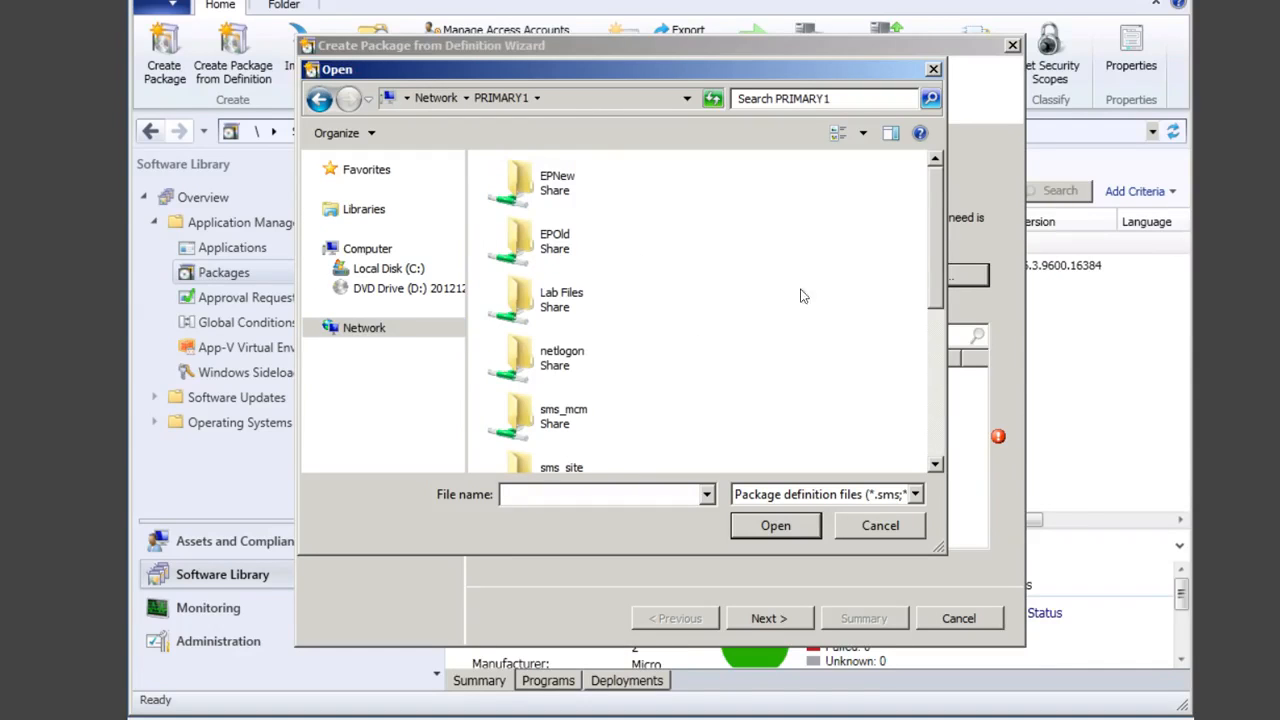
double_click(560, 296)
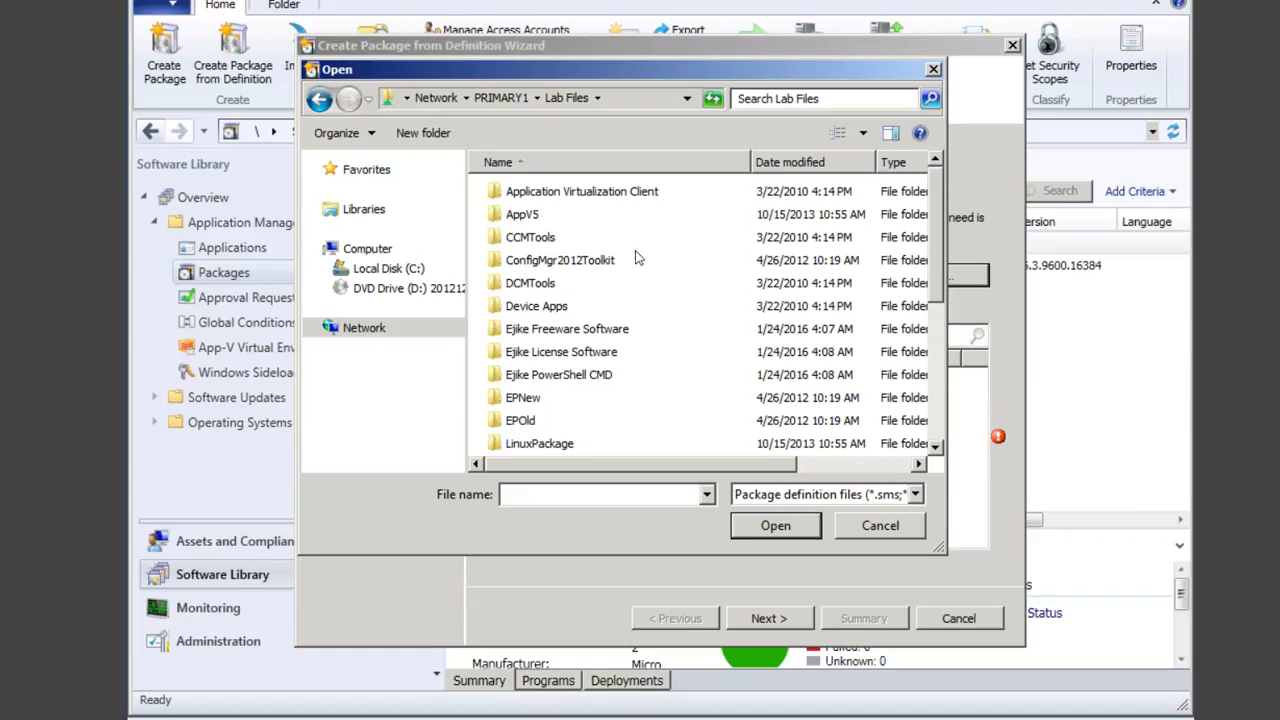
drag(930, 247, 935, 405)
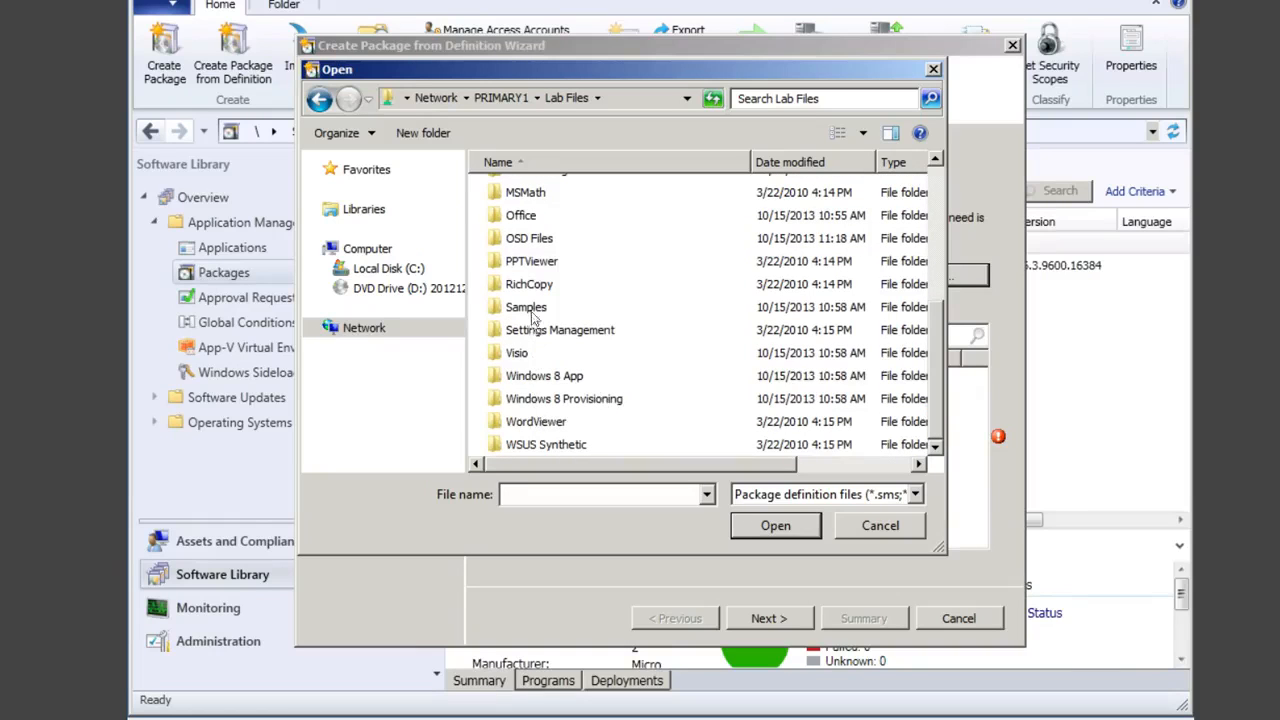
double_click(528, 192)
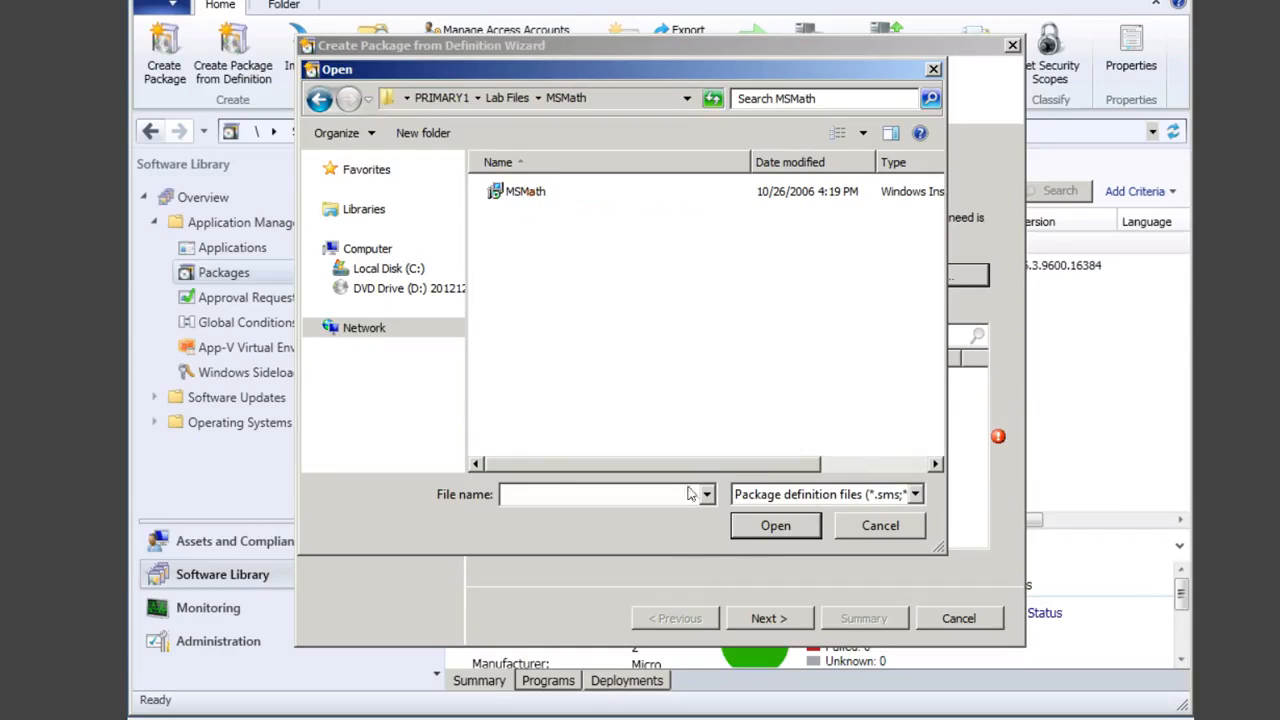
click(528, 190)
click(752, 522)
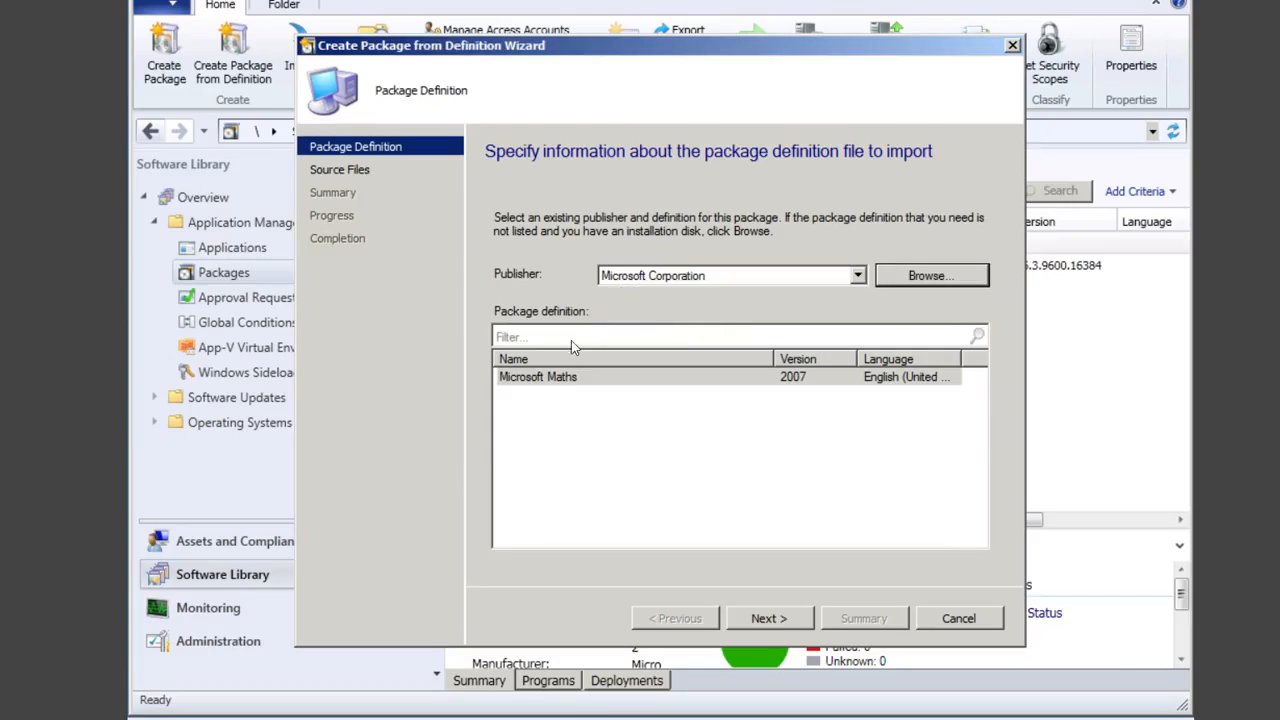
Create the Microsoft Maths package with source files always obtained from the network folder \\PRIMARY1\Lab Files\MSMath.
click(768, 620)
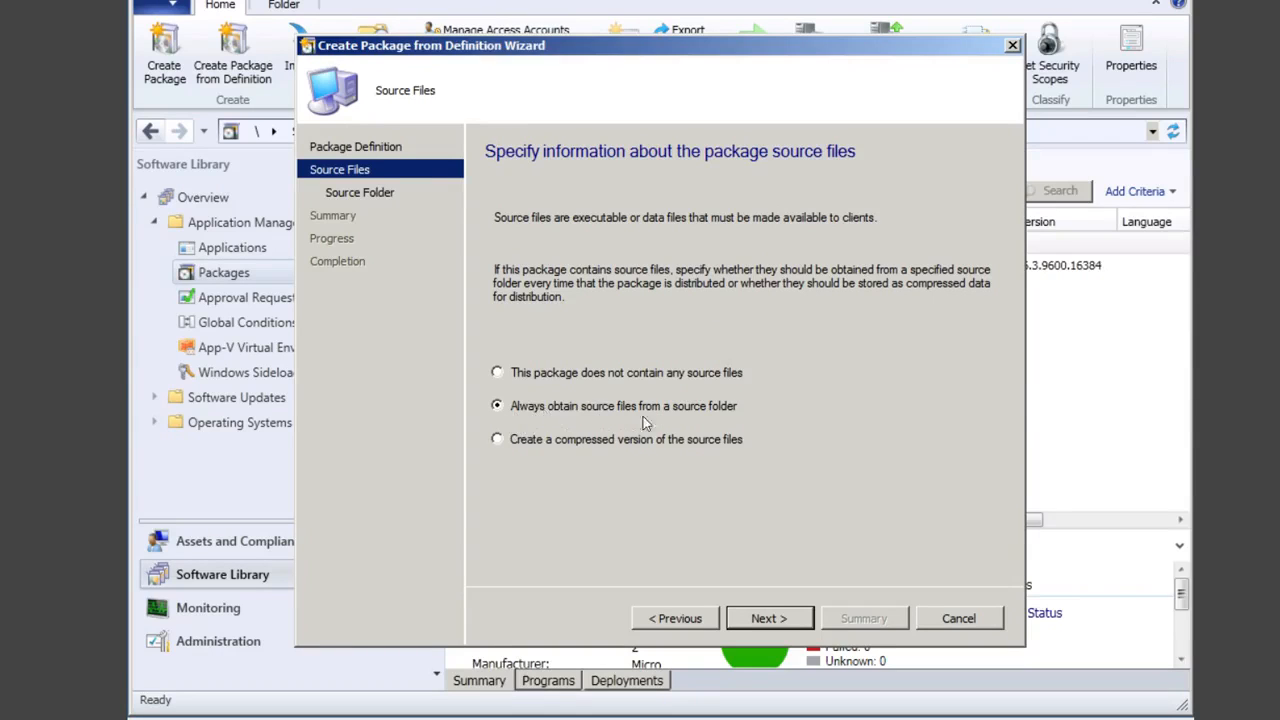
click(770, 618)
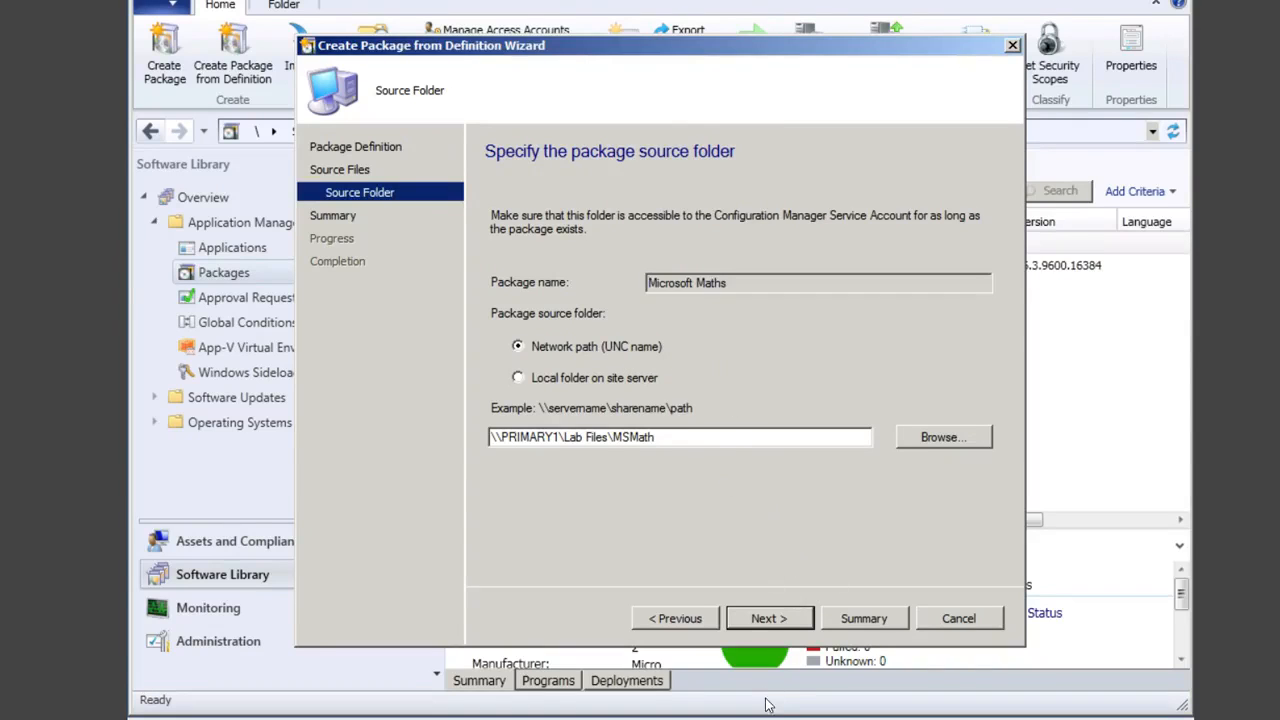
click(762, 617)
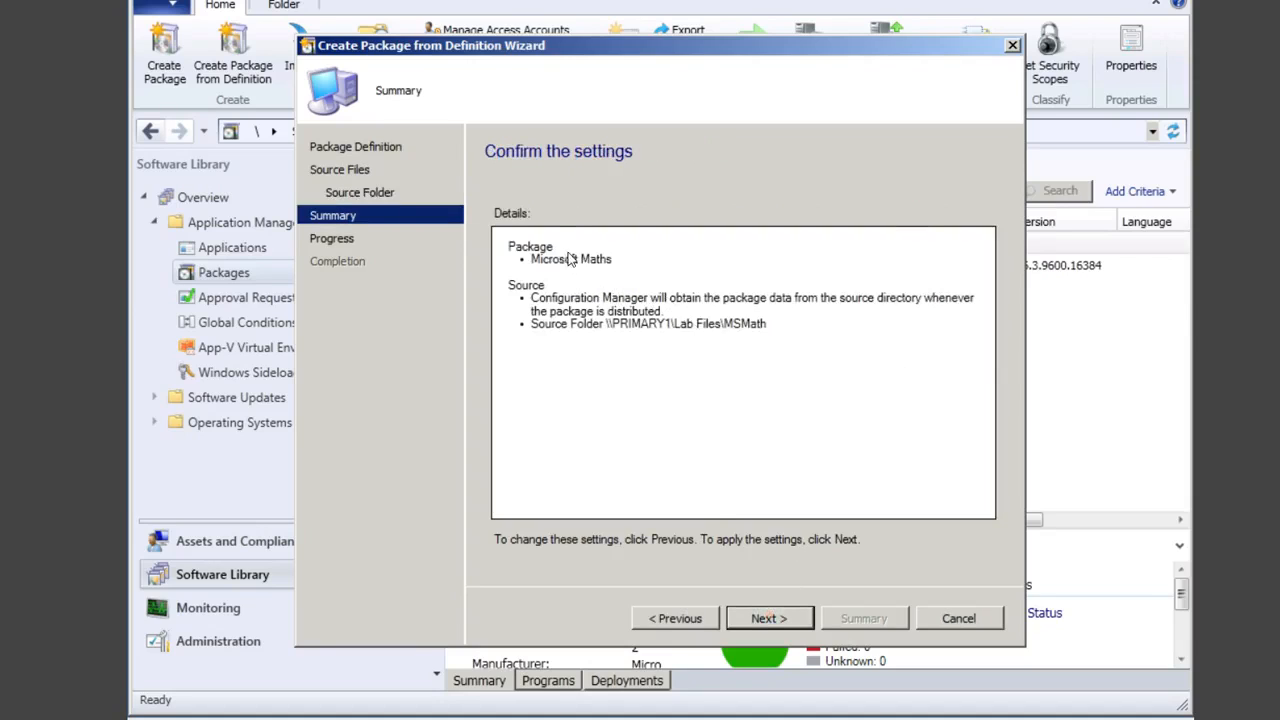
click(756, 620)
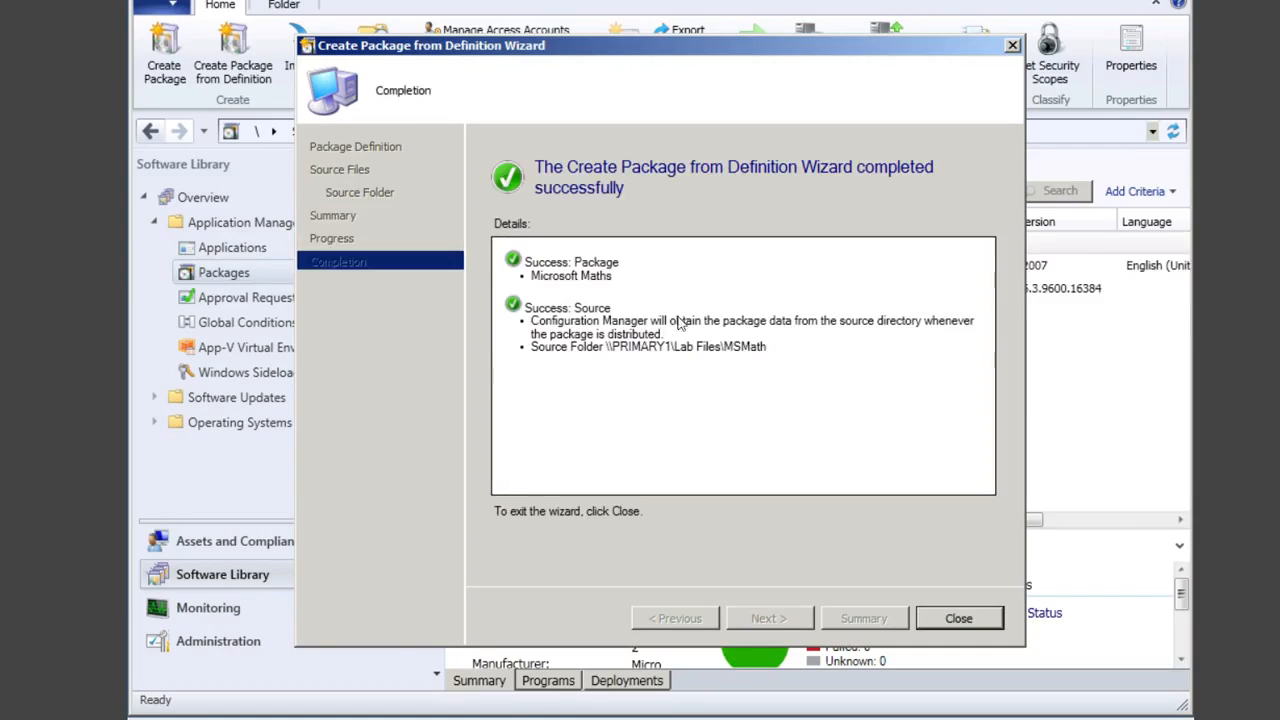
click(955, 620)
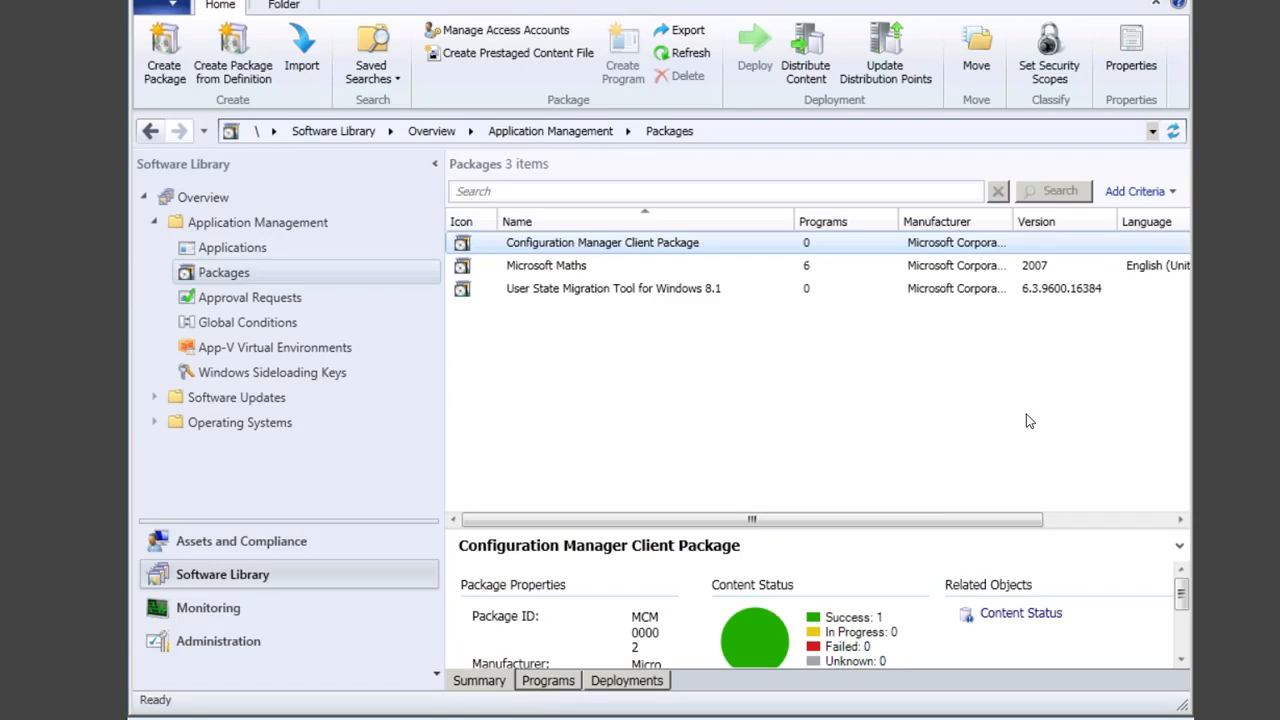
Read through the summary details of the Configuration Manager Client Package.
click(482, 683)
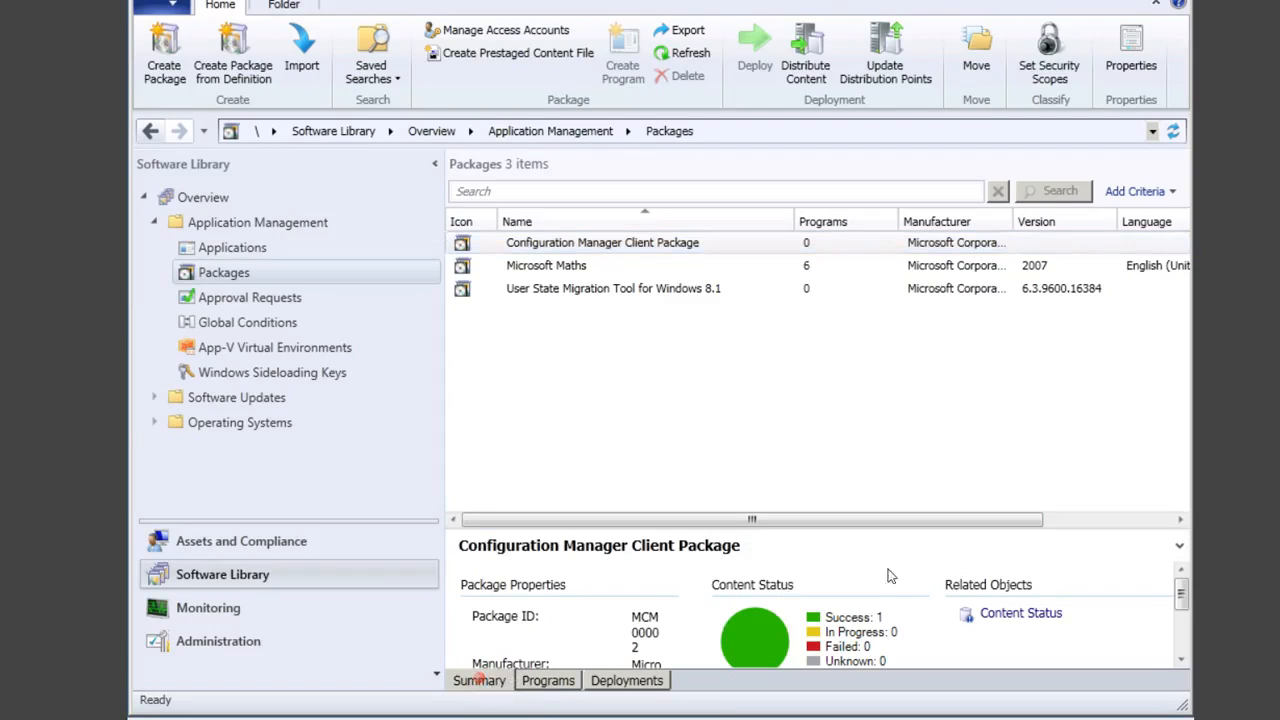
click(1183, 663)
click(1183, 663)
click(1183, 663)
click(1183, 663)
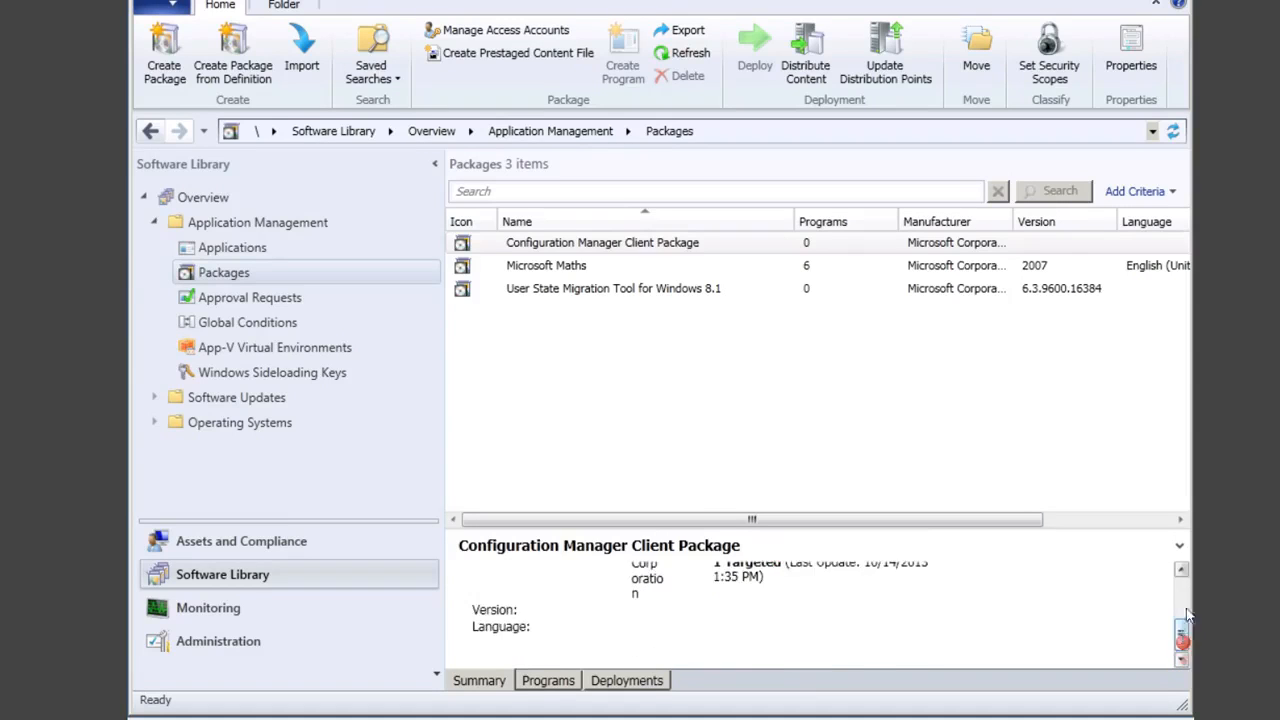
drag(1183, 639, 1186, 588)
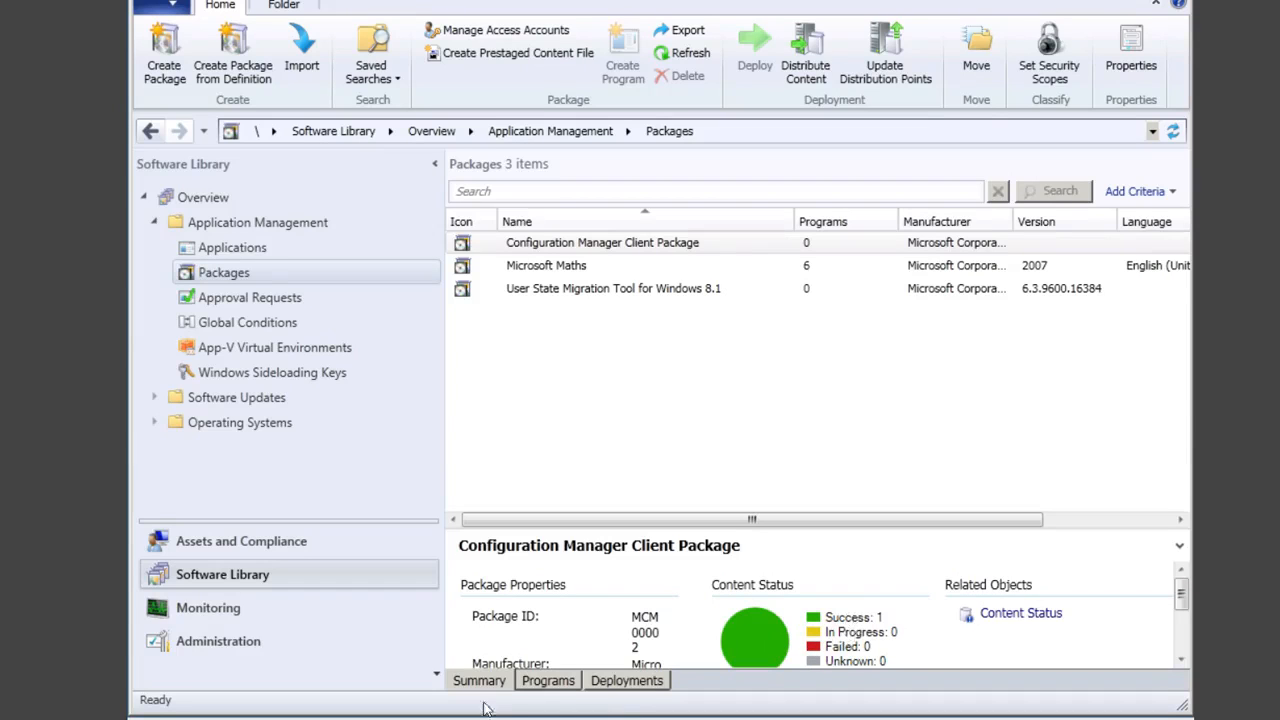
Inspect the programs of the Microsoft Maths package and return to its summary with the content status.
click(546, 680)
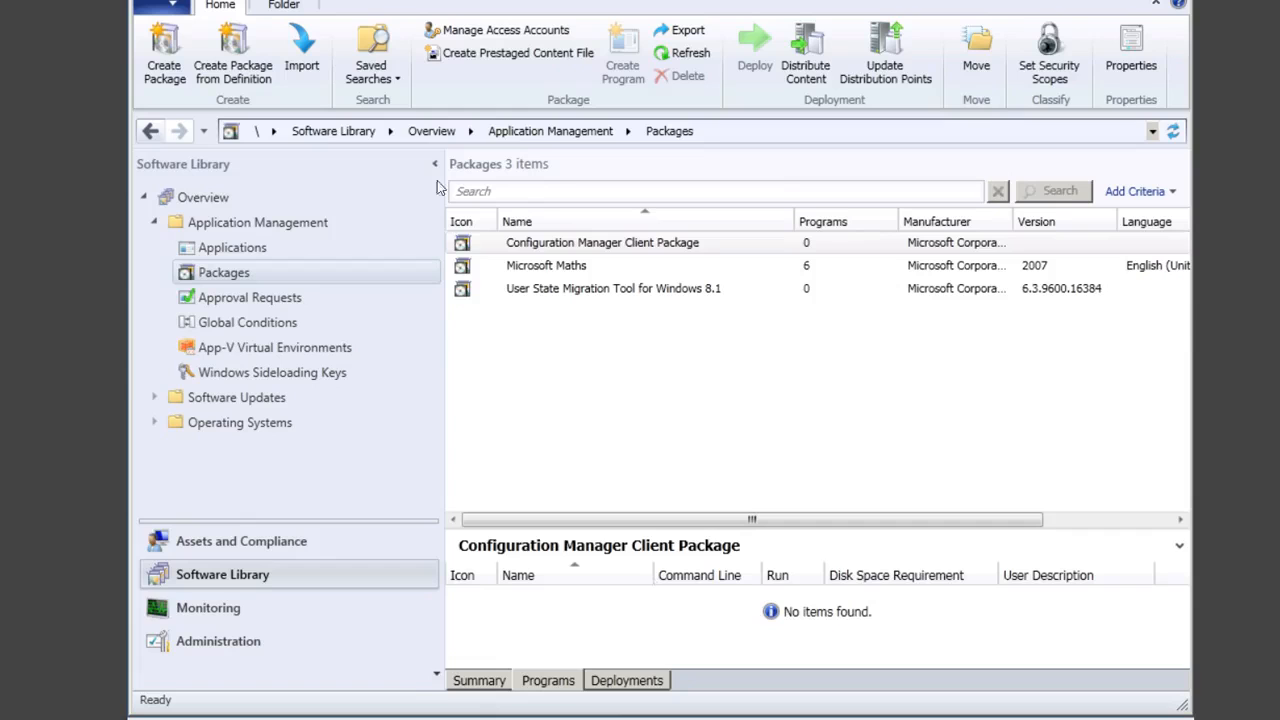
click(546, 265)
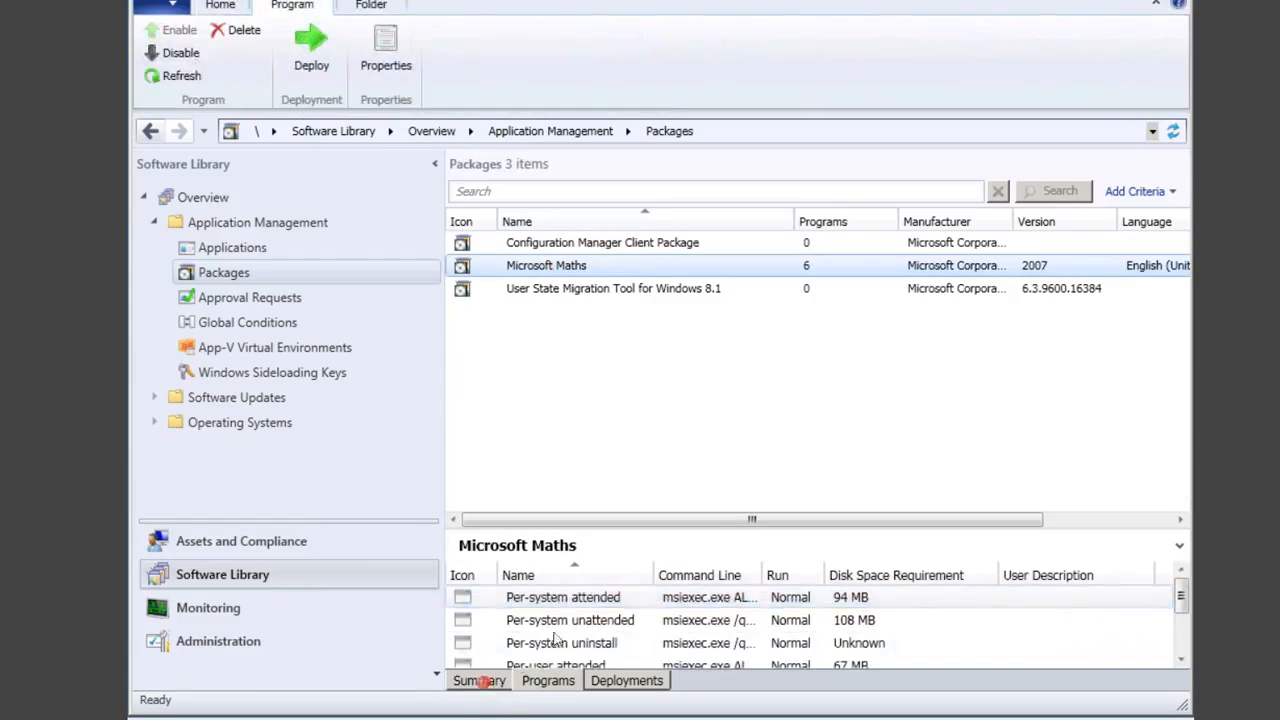
click(483, 680)
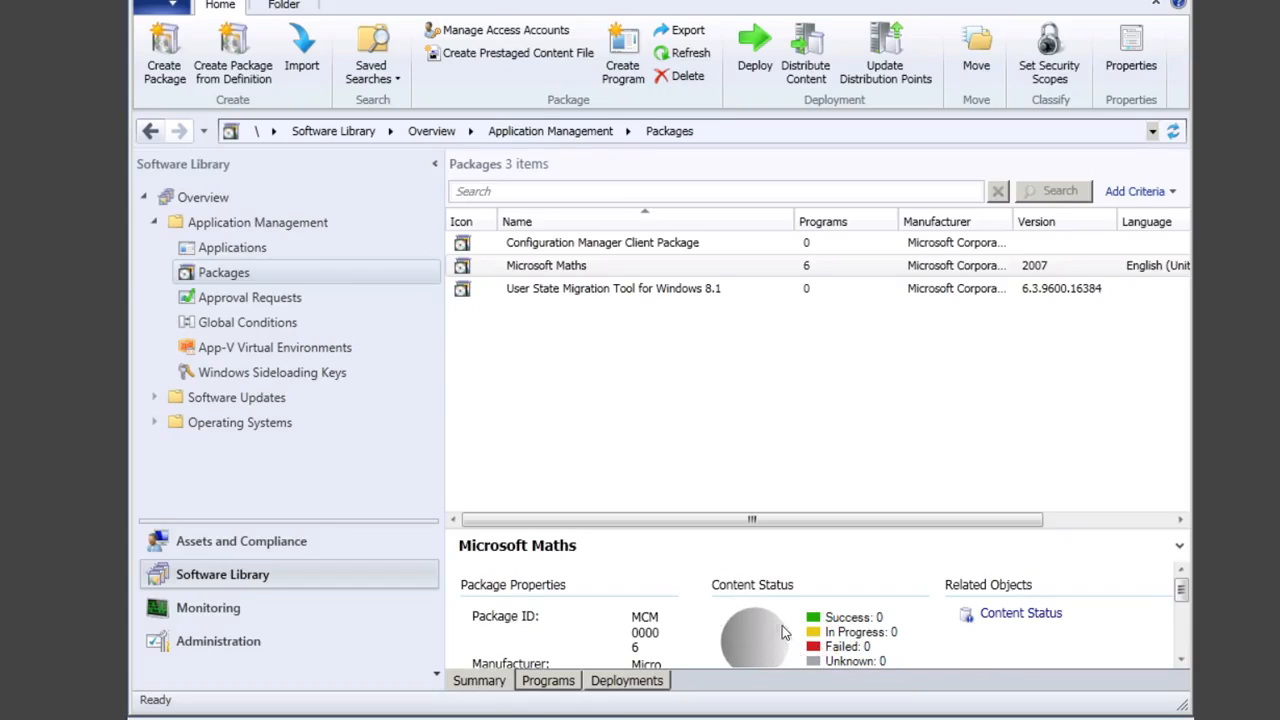
Refresh the package list and review the programs and deployments of the Microsoft Maths package.
click(684, 53)
click(558, 682)
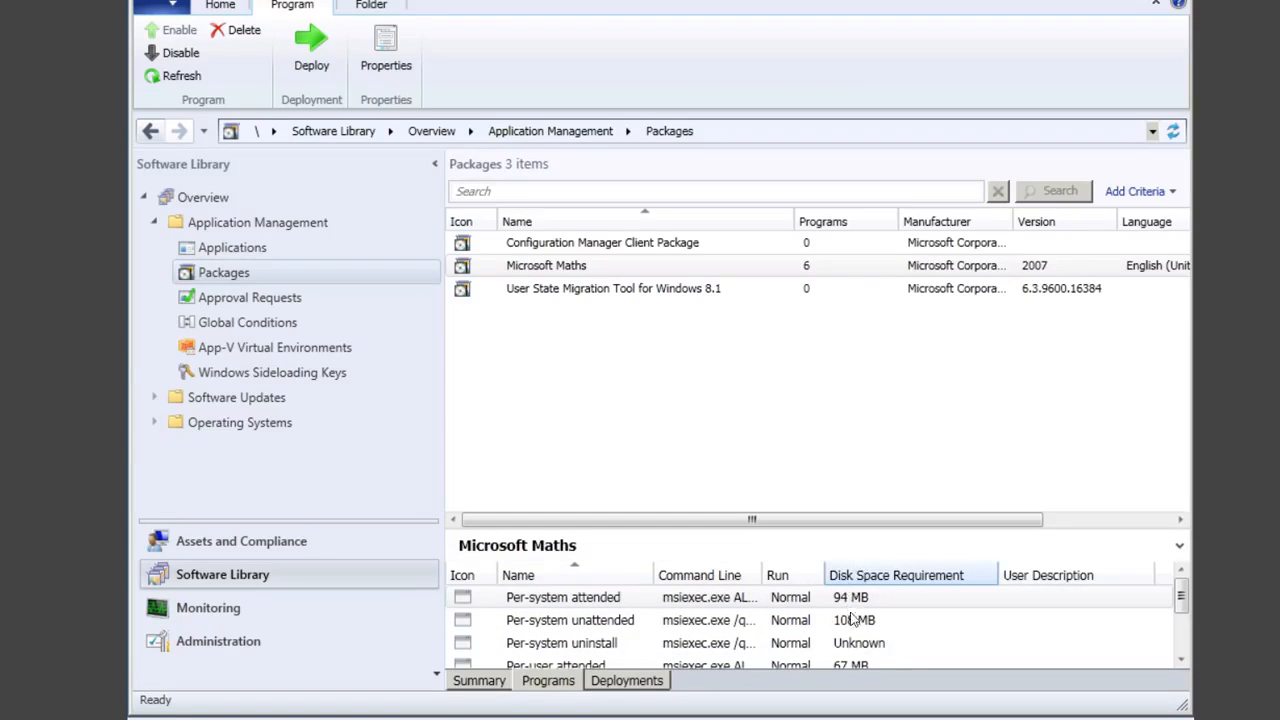
click(630, 680)
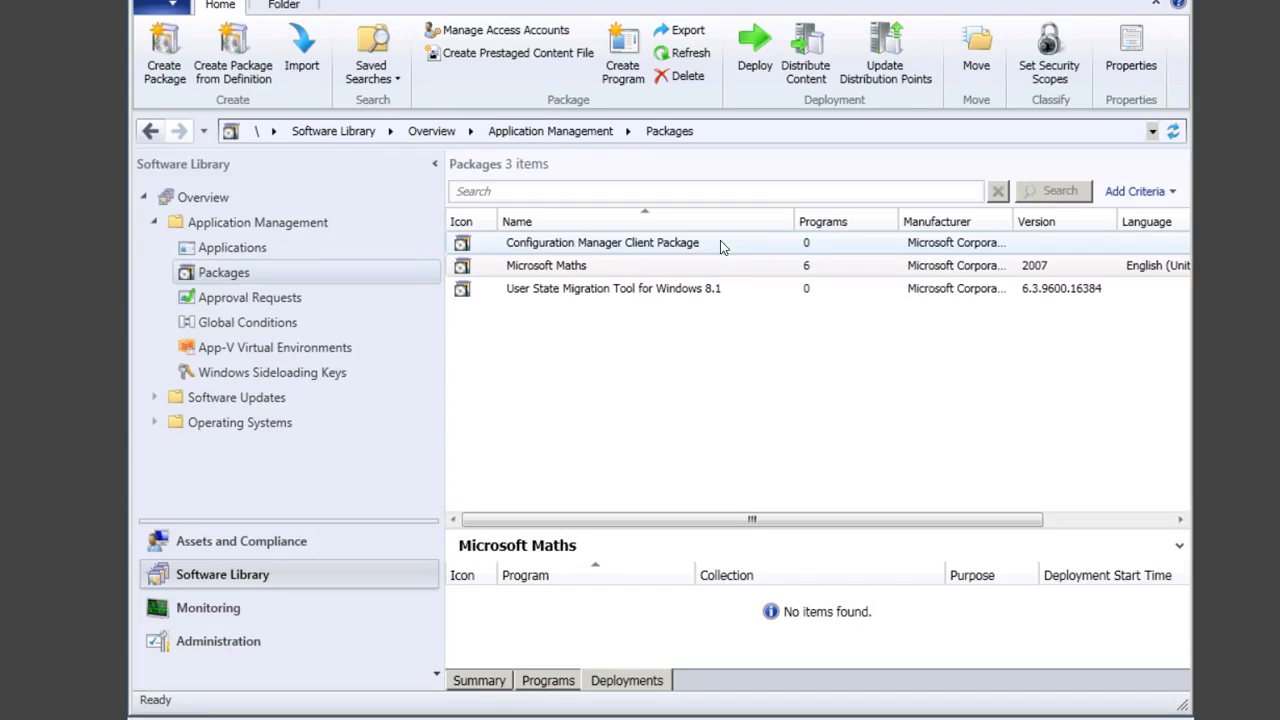
Start a deployment of the Microsoft Maths package using the Per-system unattended program and the Configuration Manager Clients device collection.
click(755, 58)
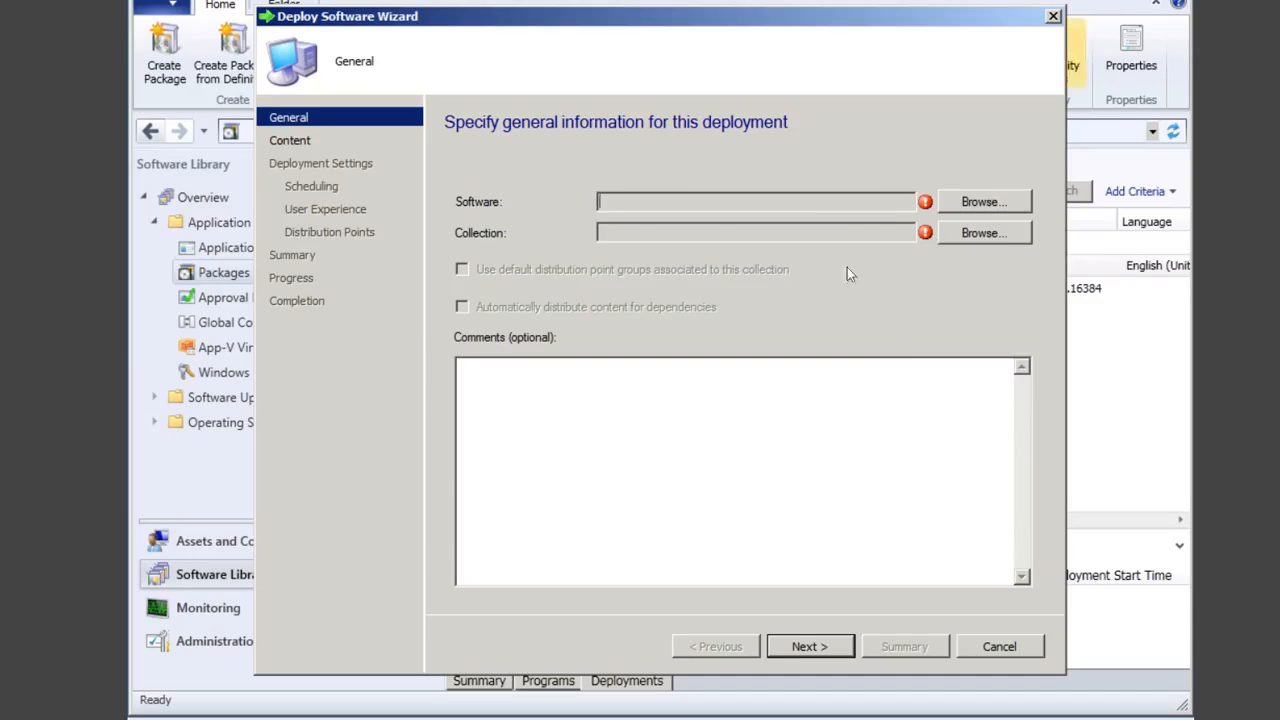
click(980, 201)
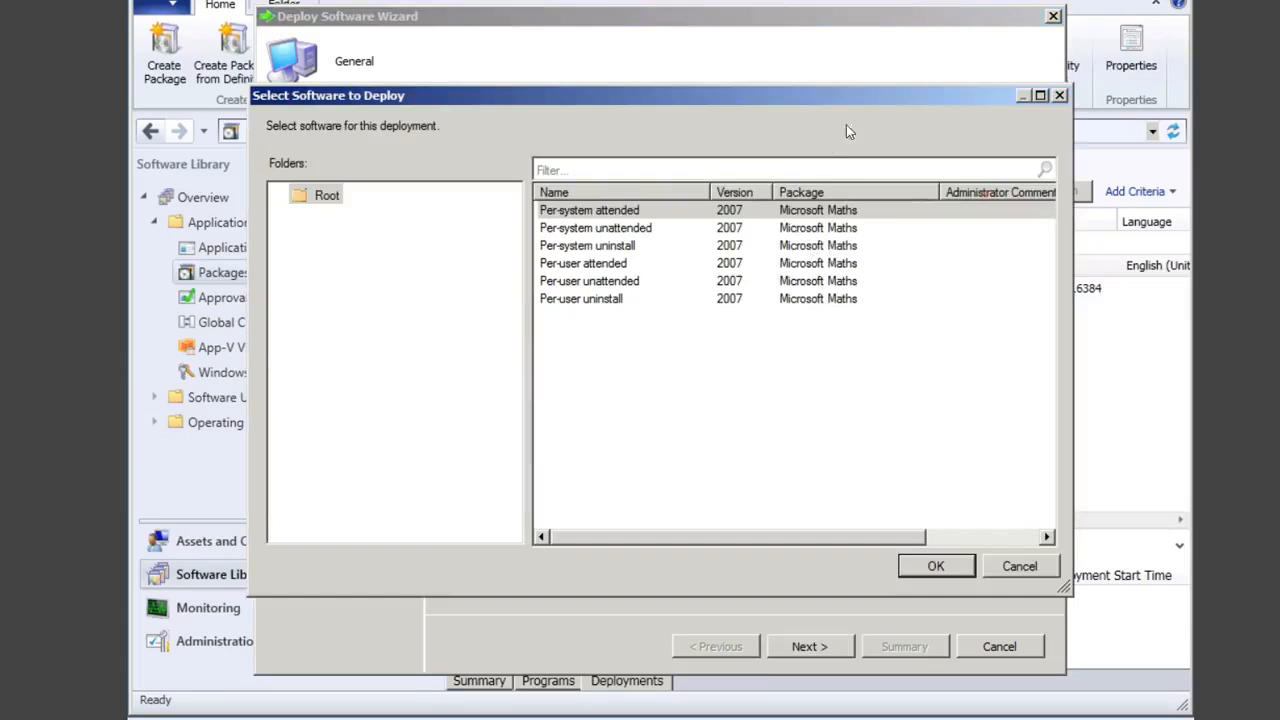
click(576, 231)
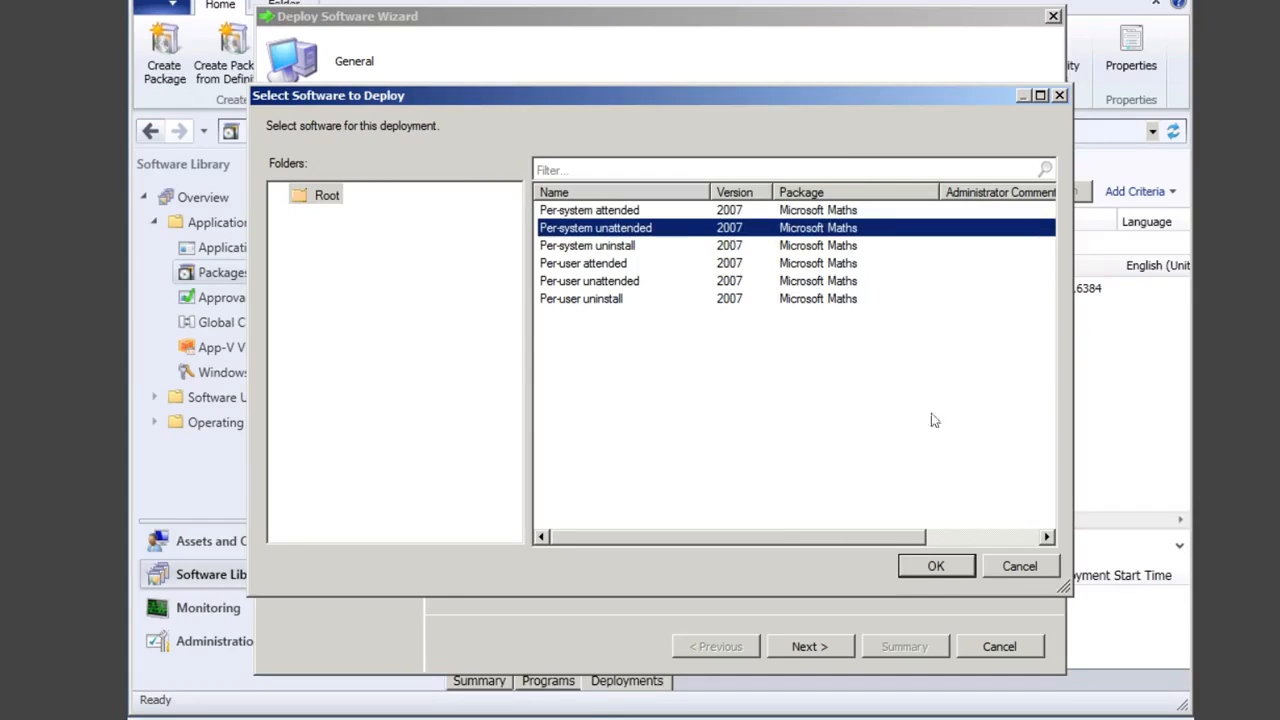
click(934, 566)
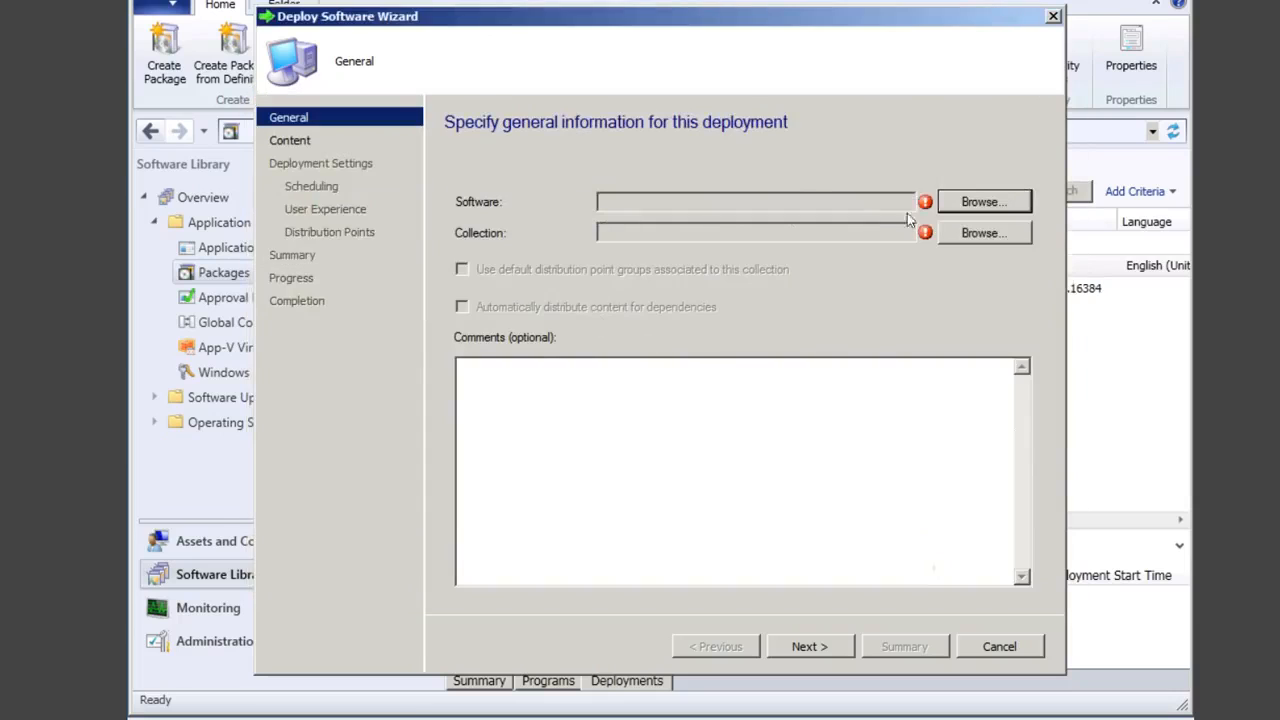
click(976, 233)
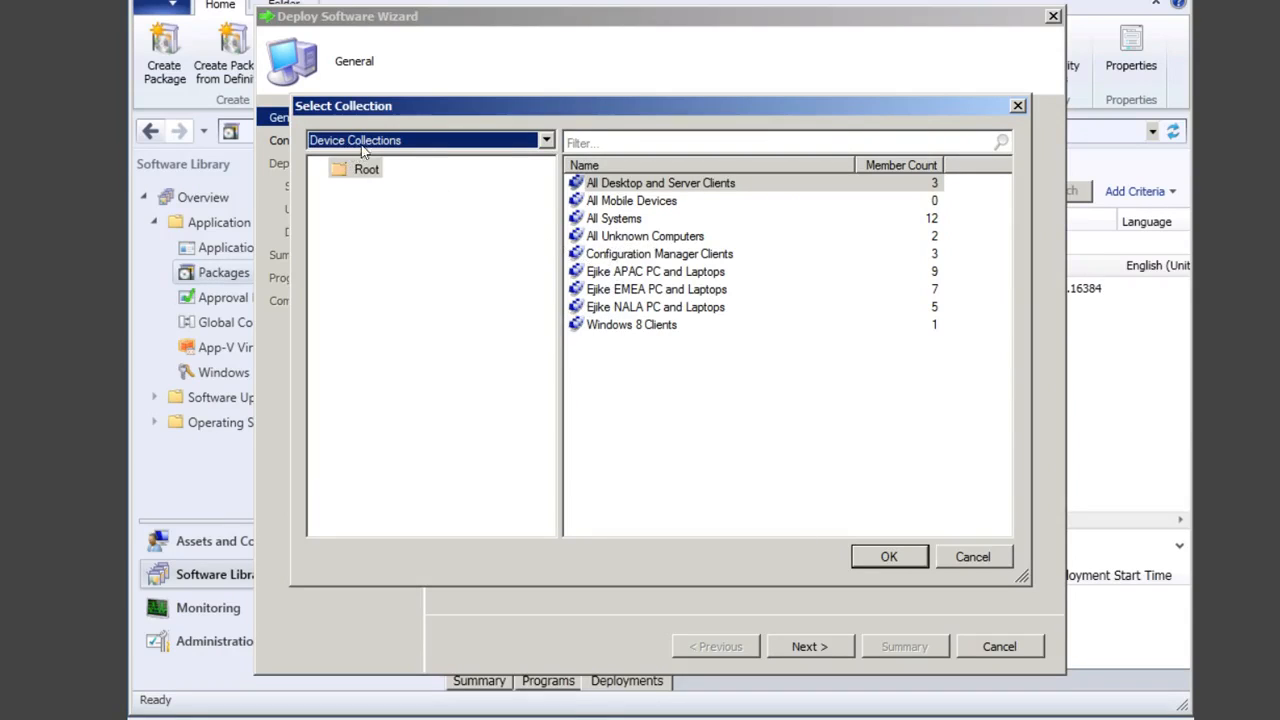
click(638, 255)
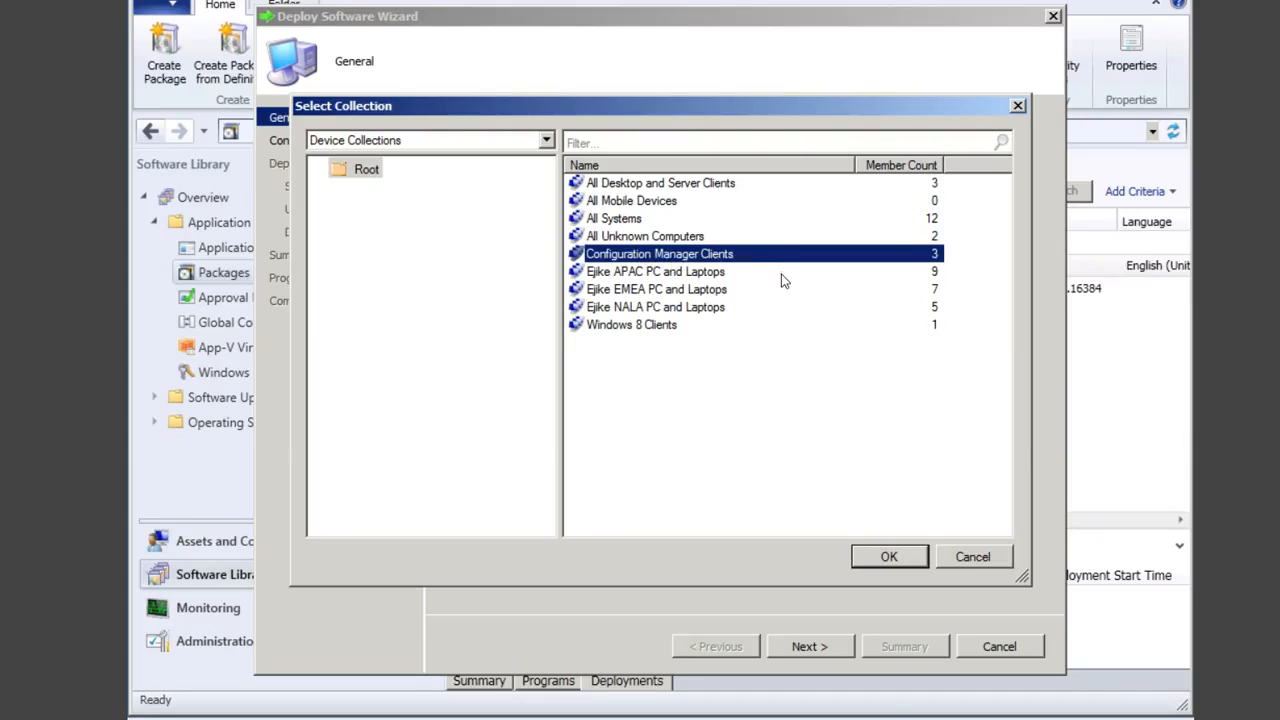
click(893, 555)
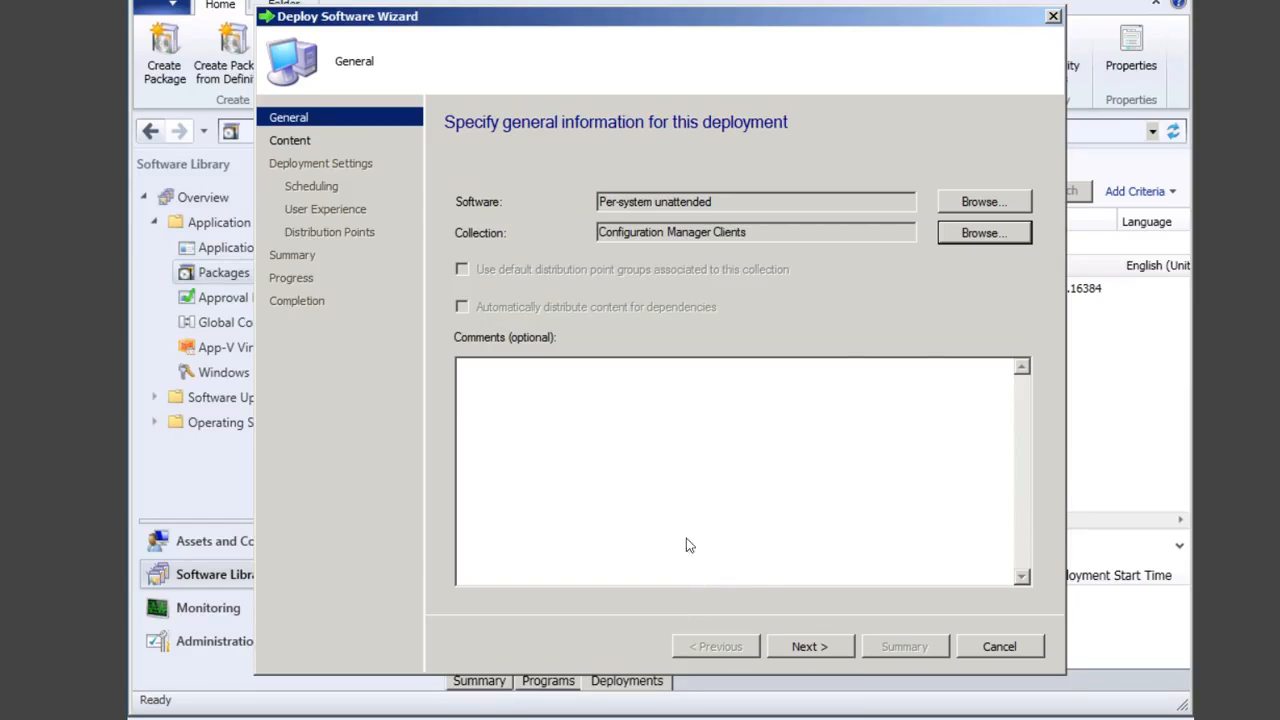
click(810, 646)
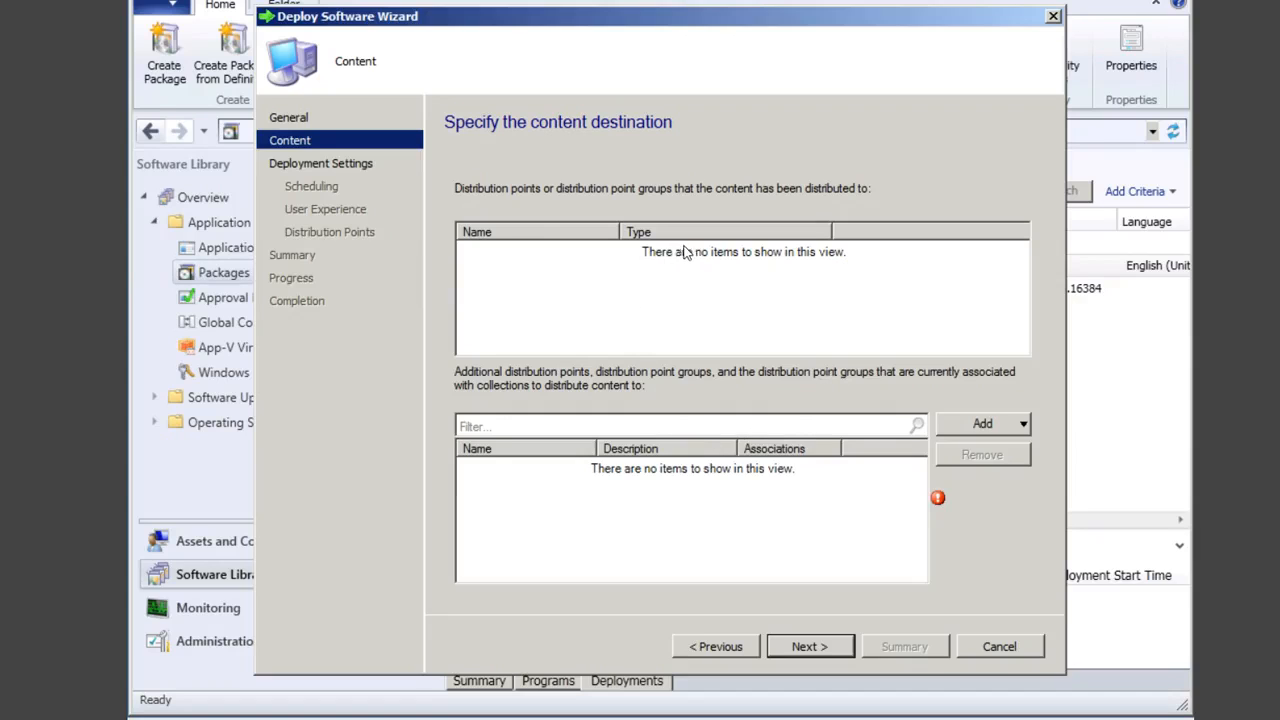
click(1022, 424)
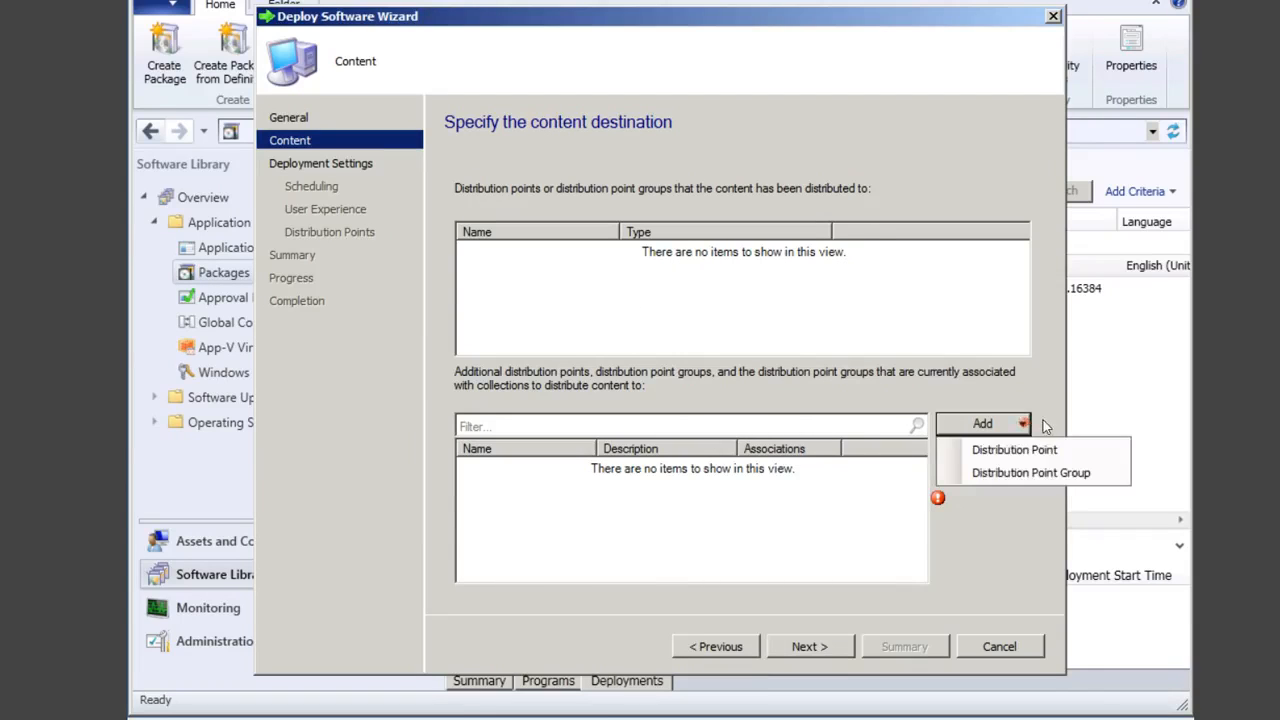
click(1020, 473)
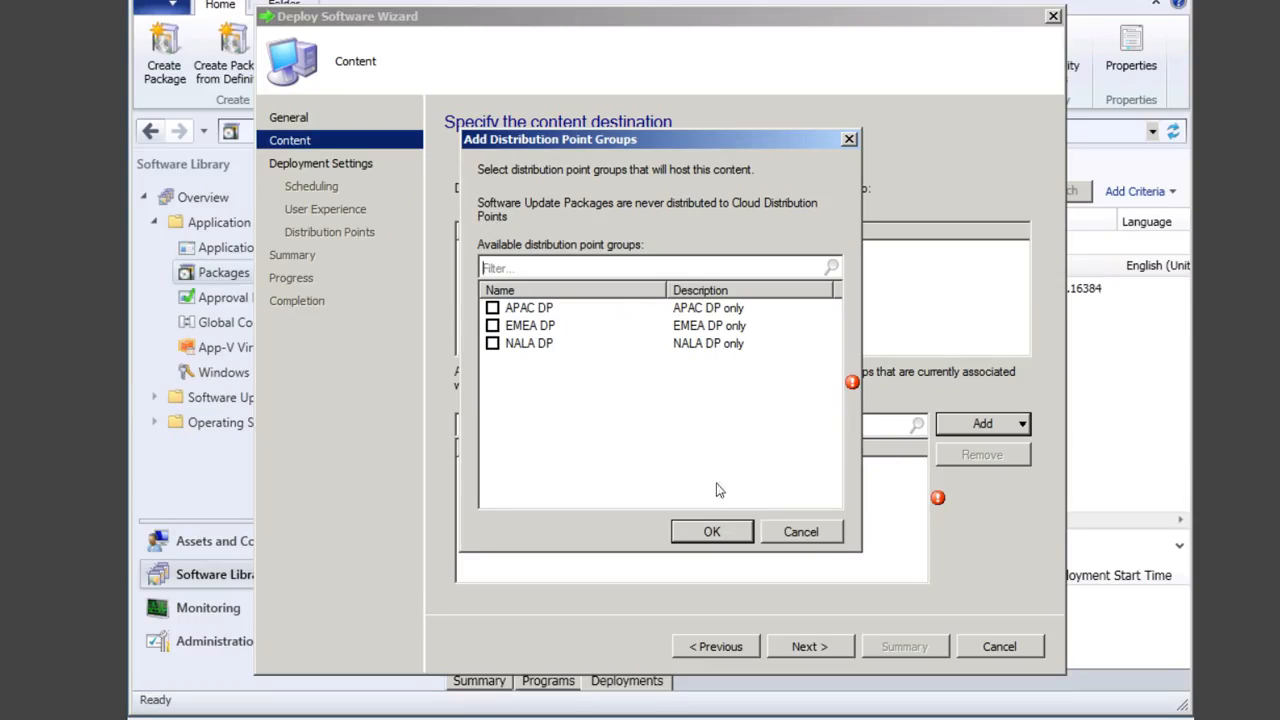
click(802, 533)
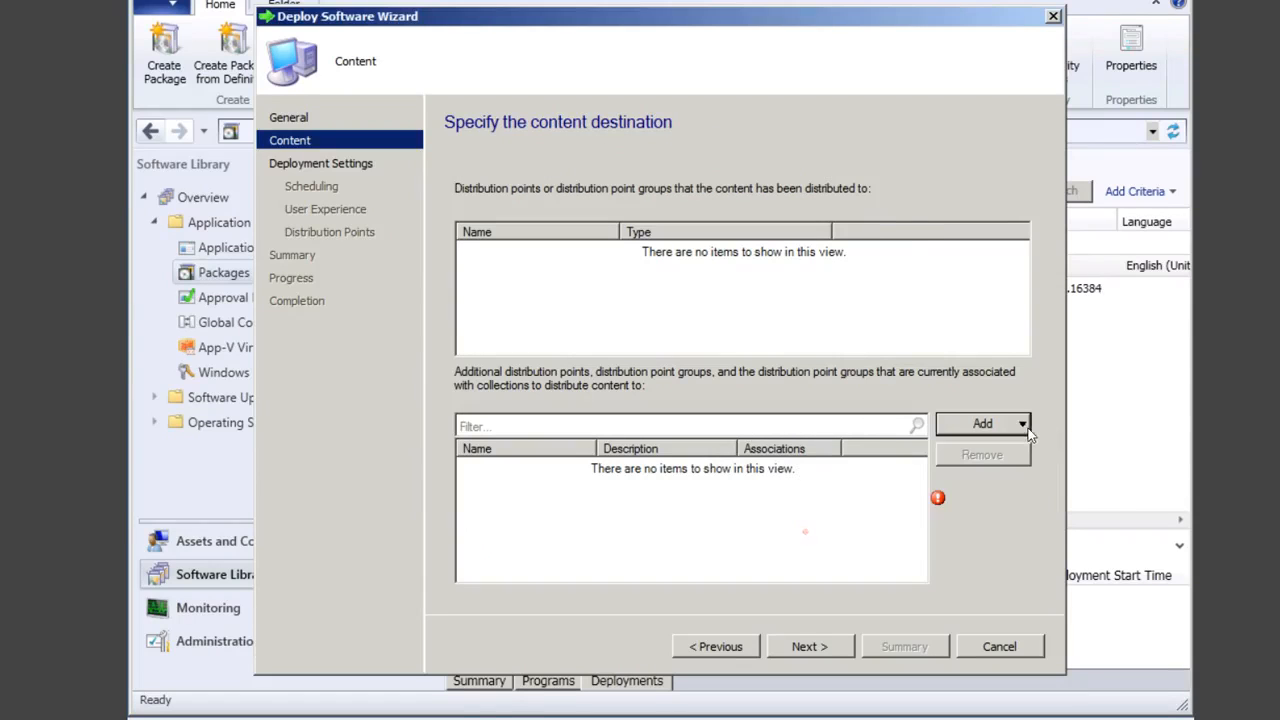
Add the distribution point PRIMARY1.CONFIGMGRDOM.LOCAL as the content destination of the deployment.
click(1024, 428)
click(1008, 451)
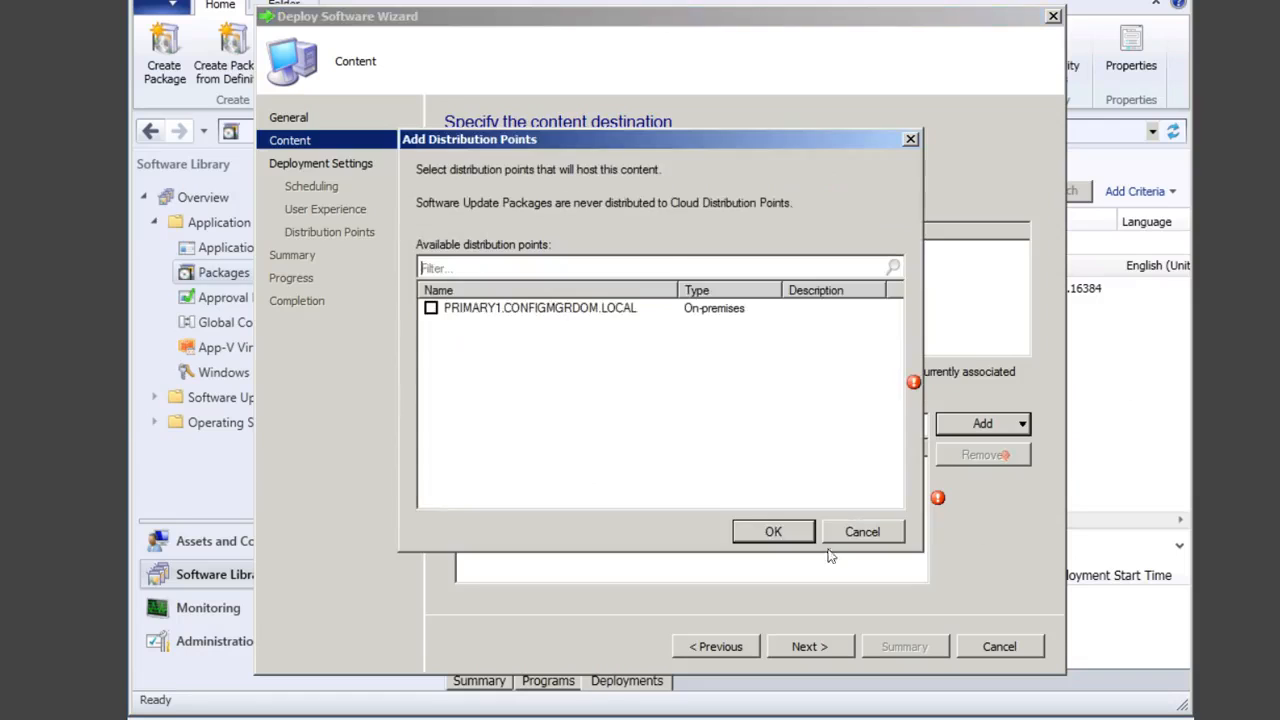
click(431, 308)
click(774, 531)
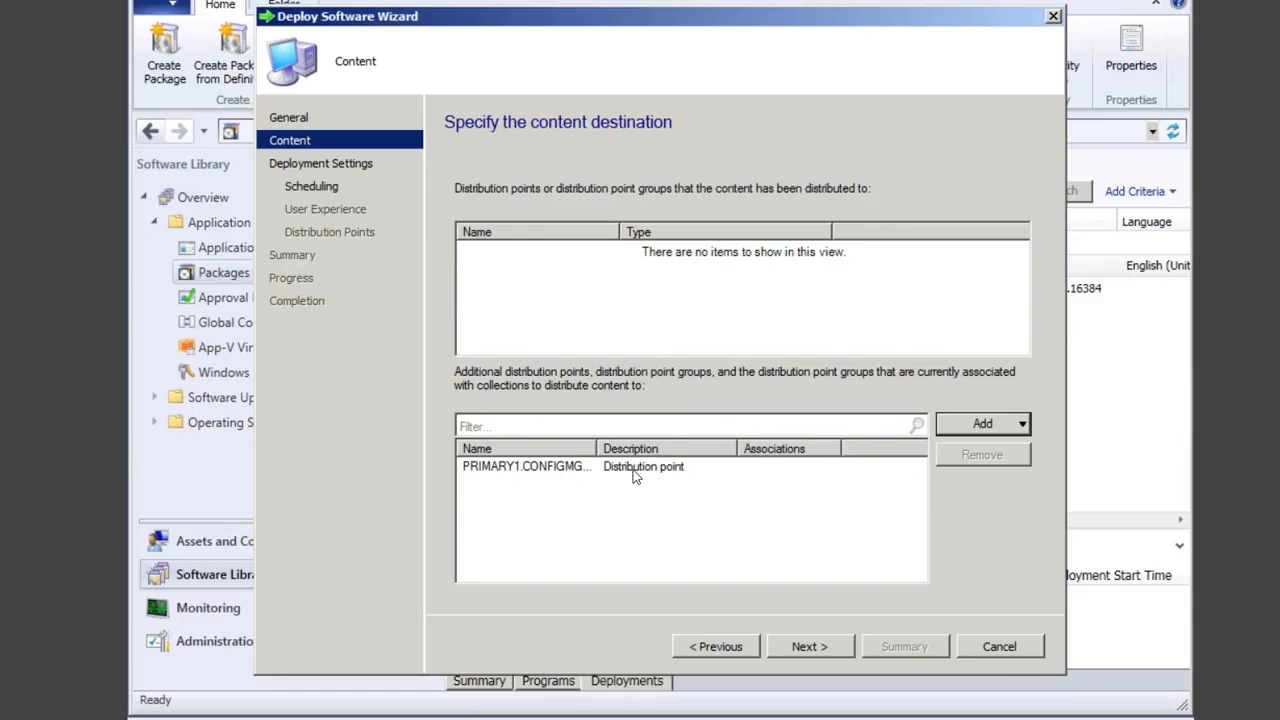
click(810, 646)
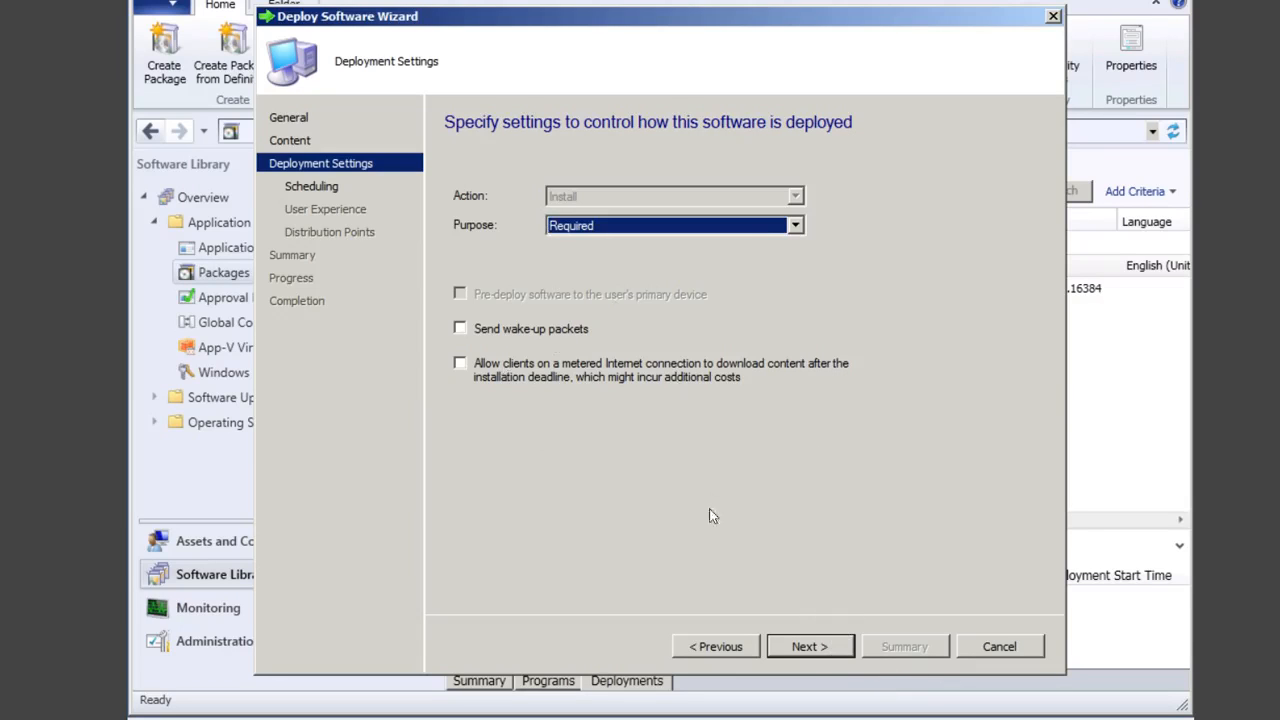
Keep the deployment purpose as Required and add an assignment schedule that runs immediately, As soon as possible.
click(809, 647)
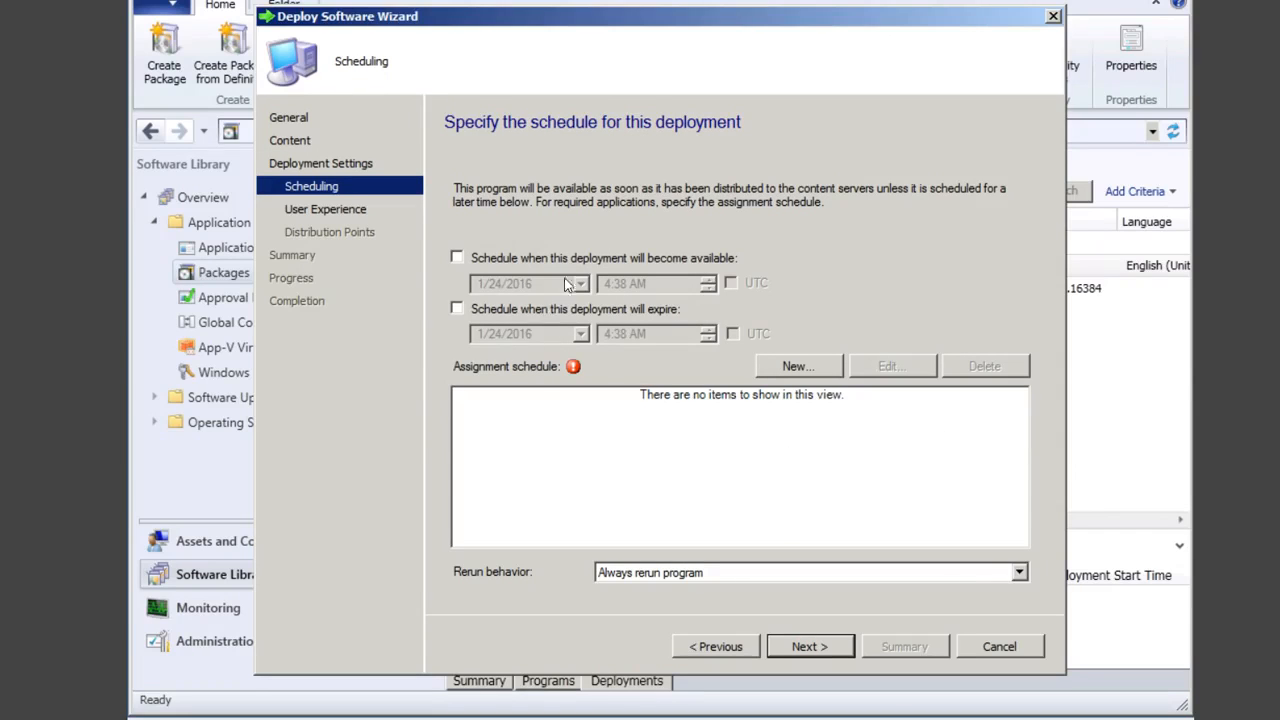
click(797, 367)
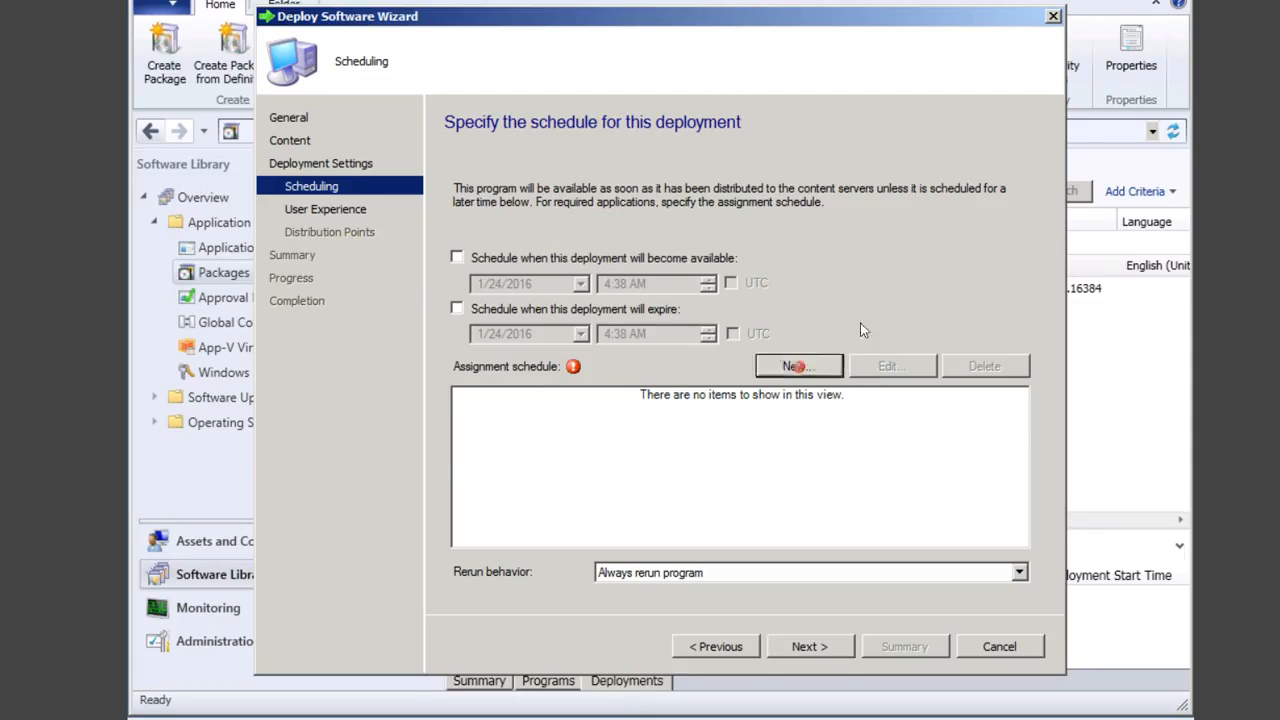
click(511, 356)
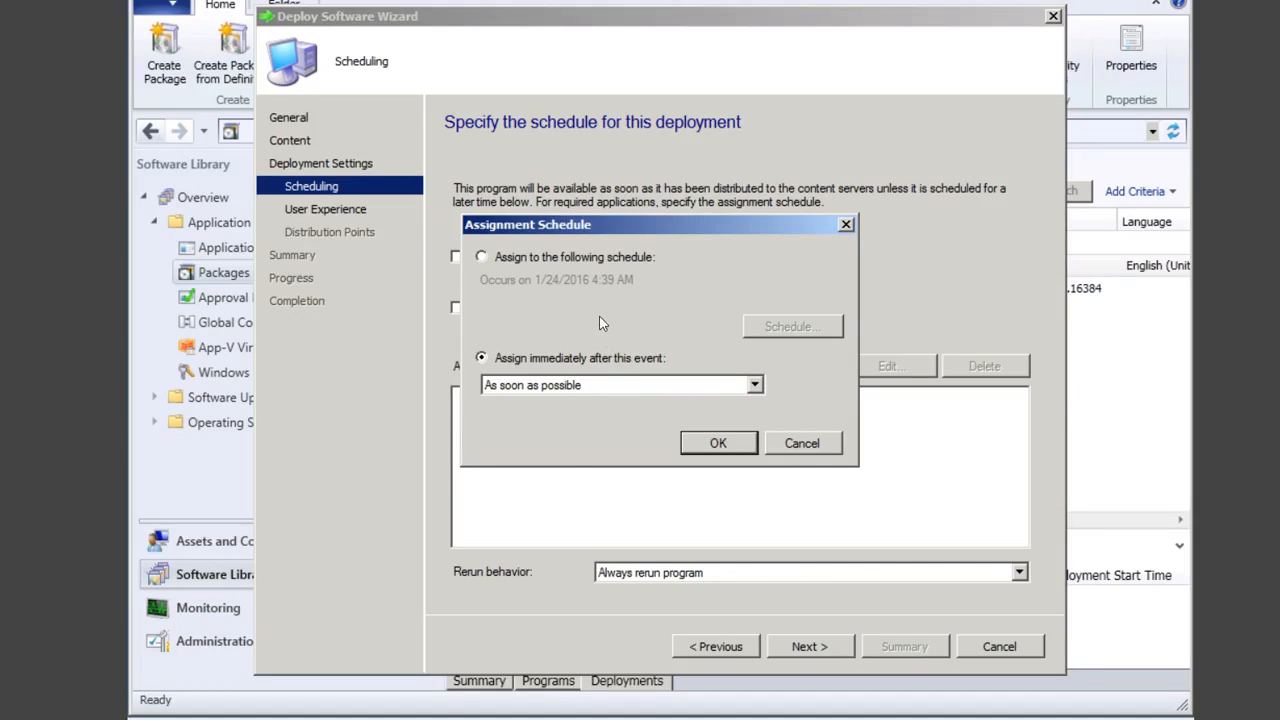
click(731, 448)
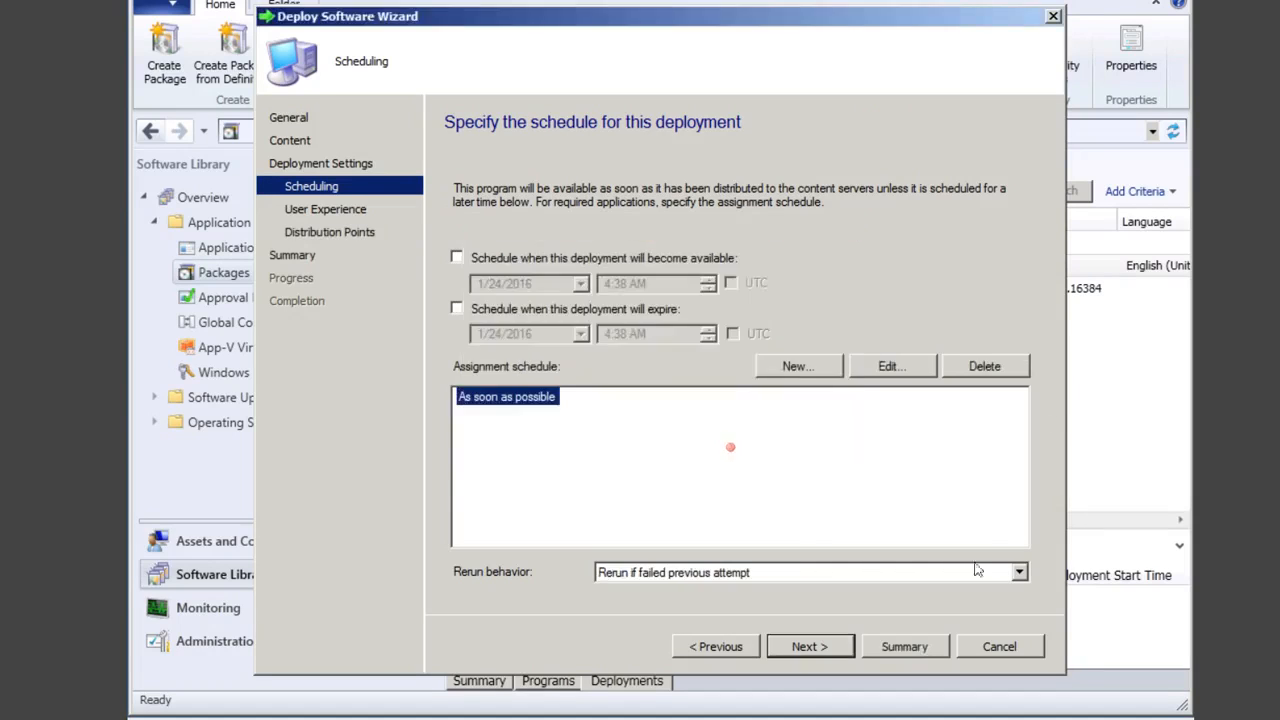
click(816, 648)
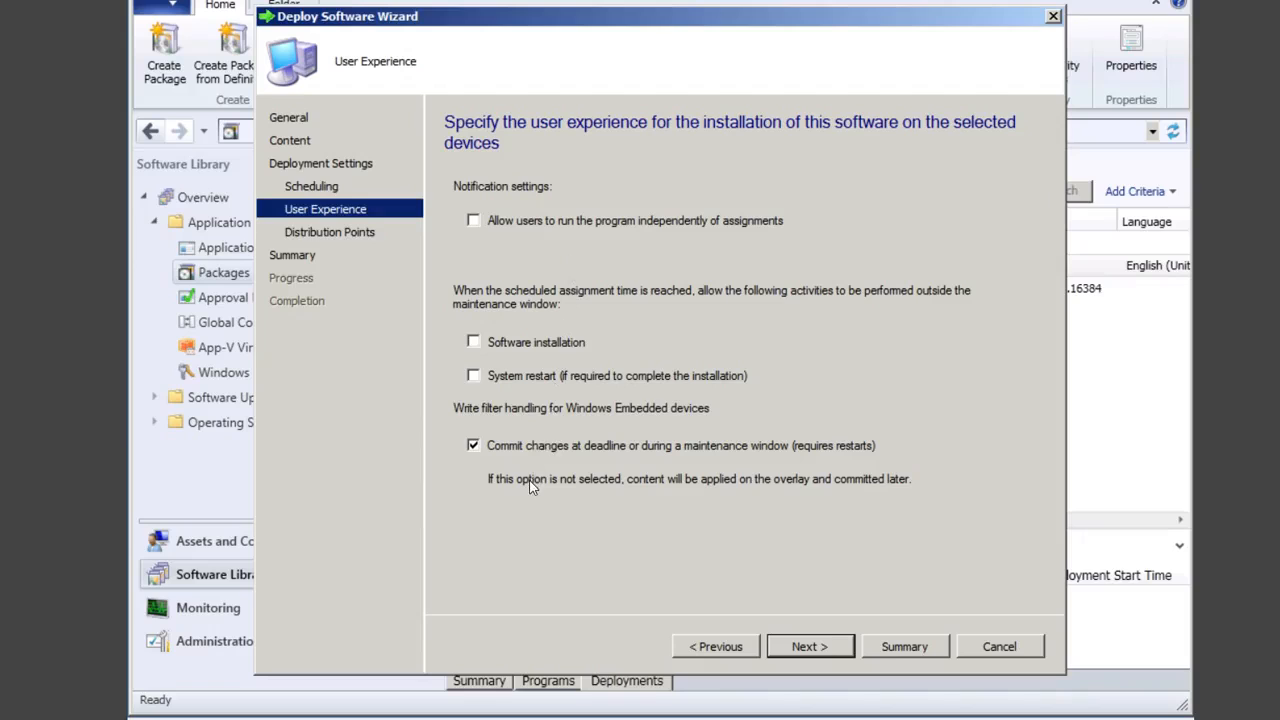
Accept the default user experience and distribution point options, check the deployment summary, and create the deployment.
click(811, 648)
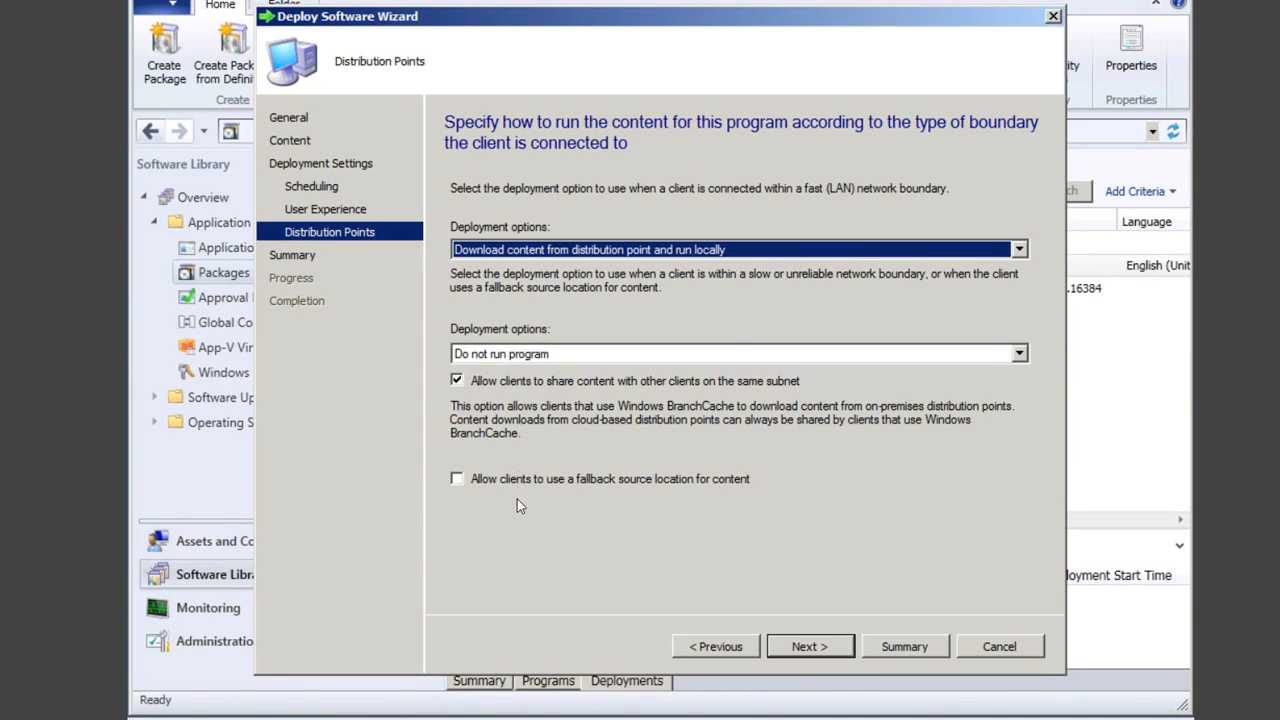
click(816, 648)
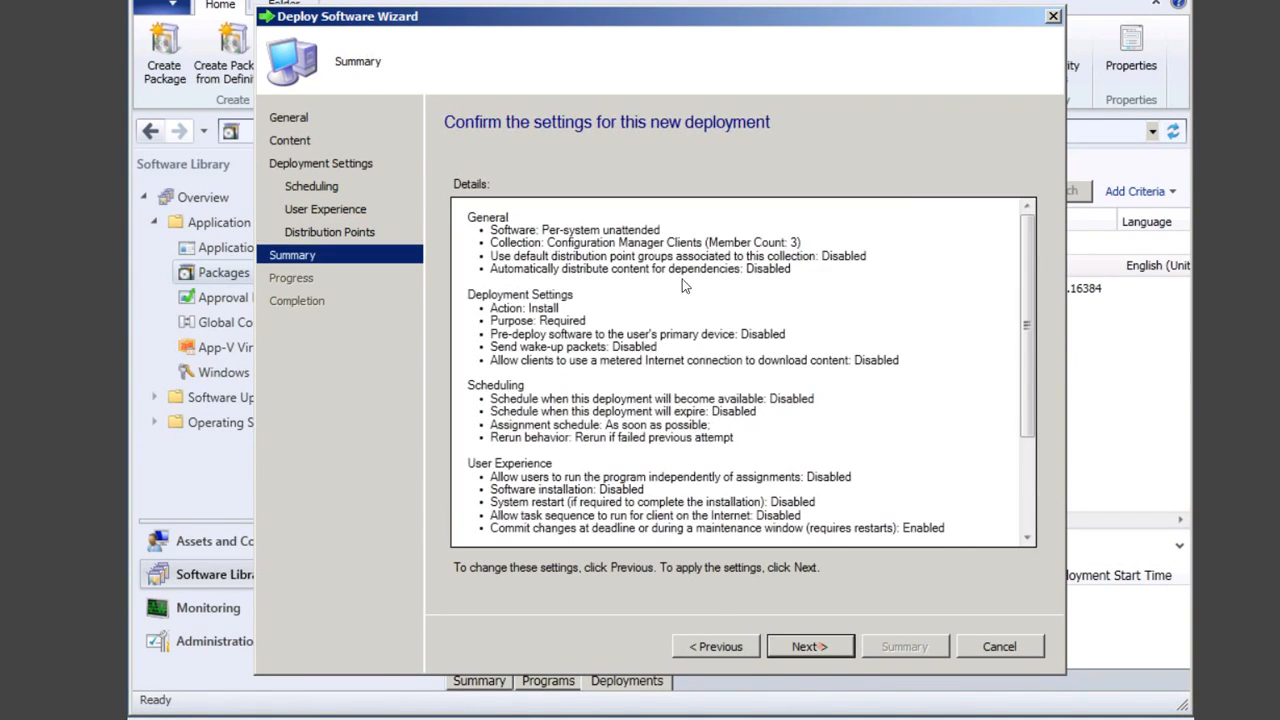
scroll(1025, 331, down, 1)
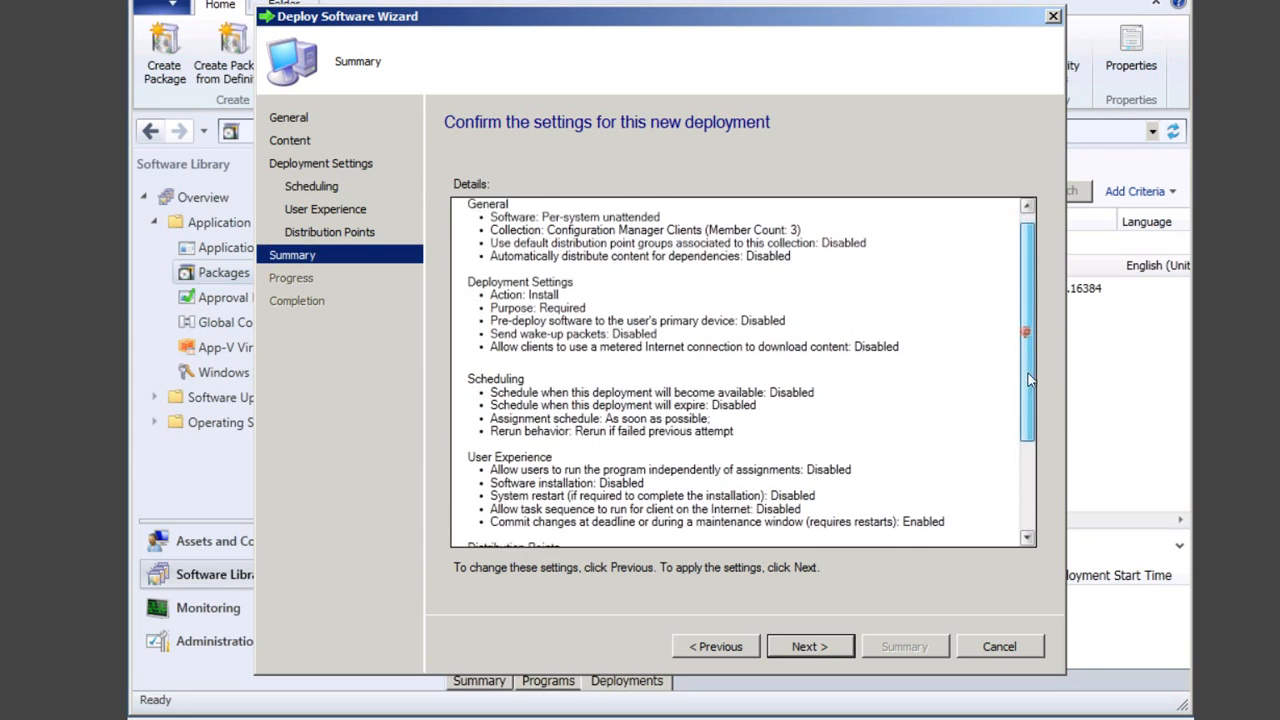
scroll(1035, 440, down, 2)
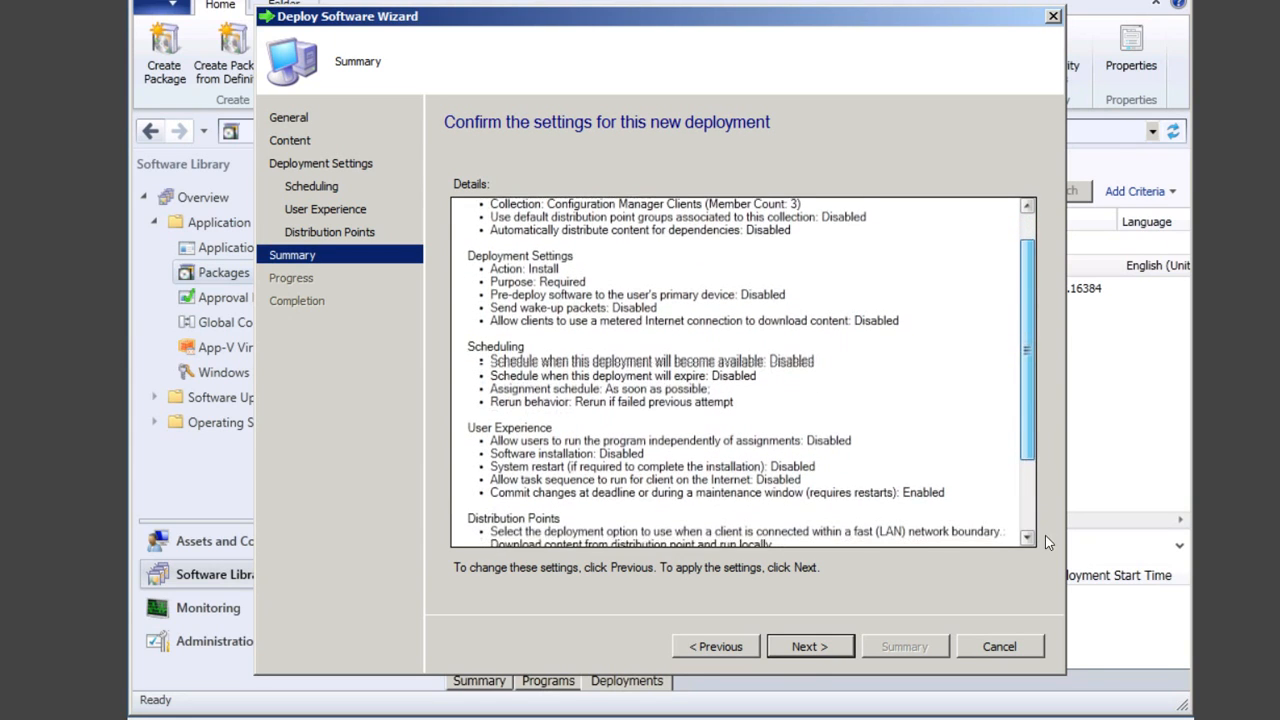
scroll(1042, 565, down, 4)
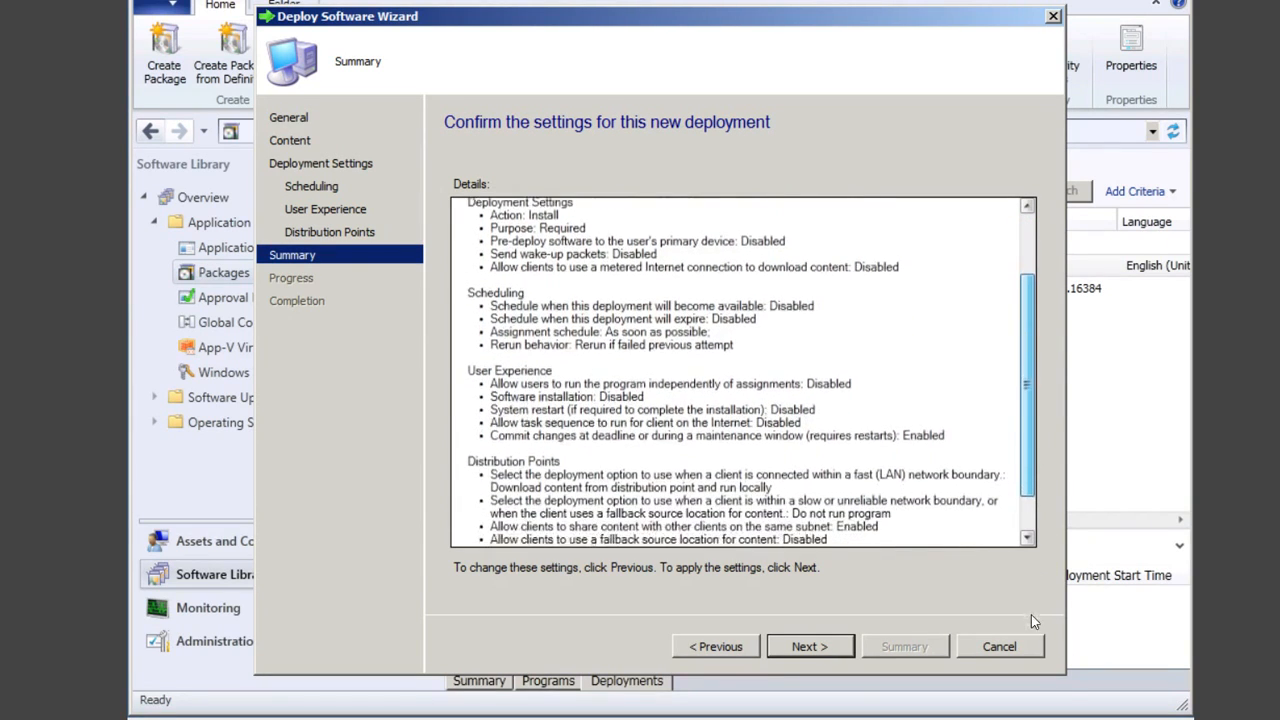
scroll(1035, 635, down, 1)
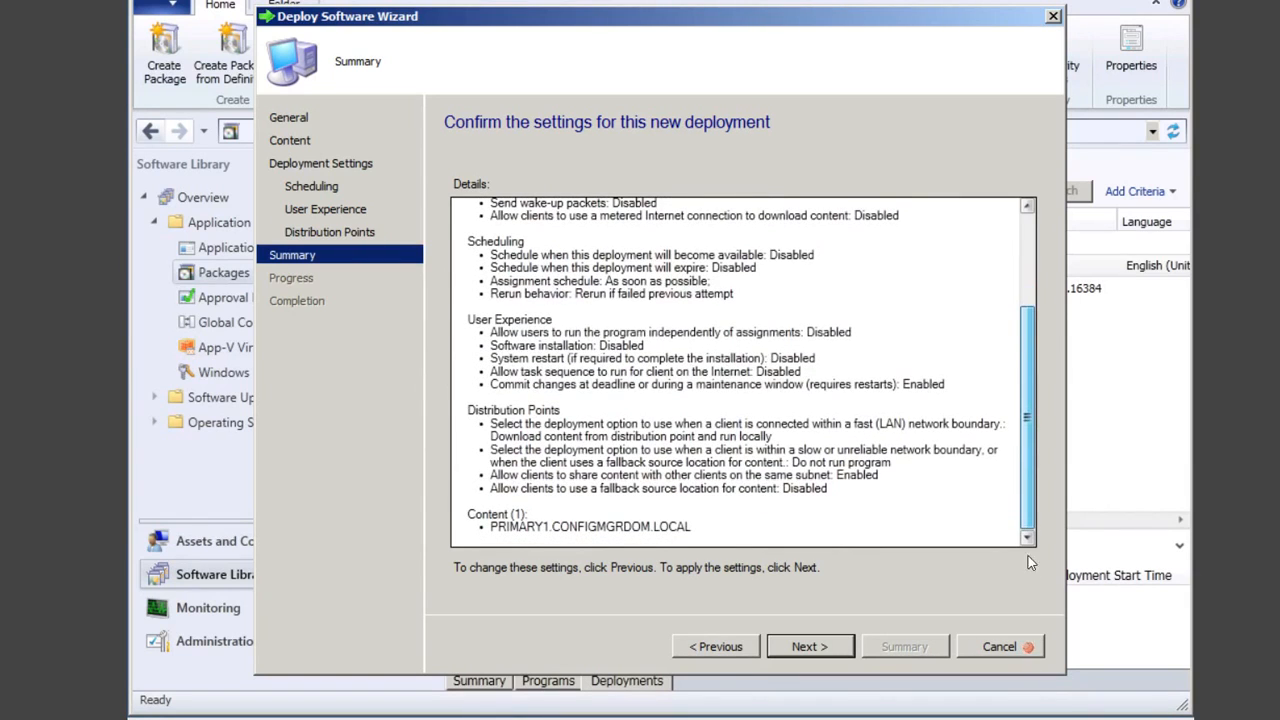
click(815, 647)
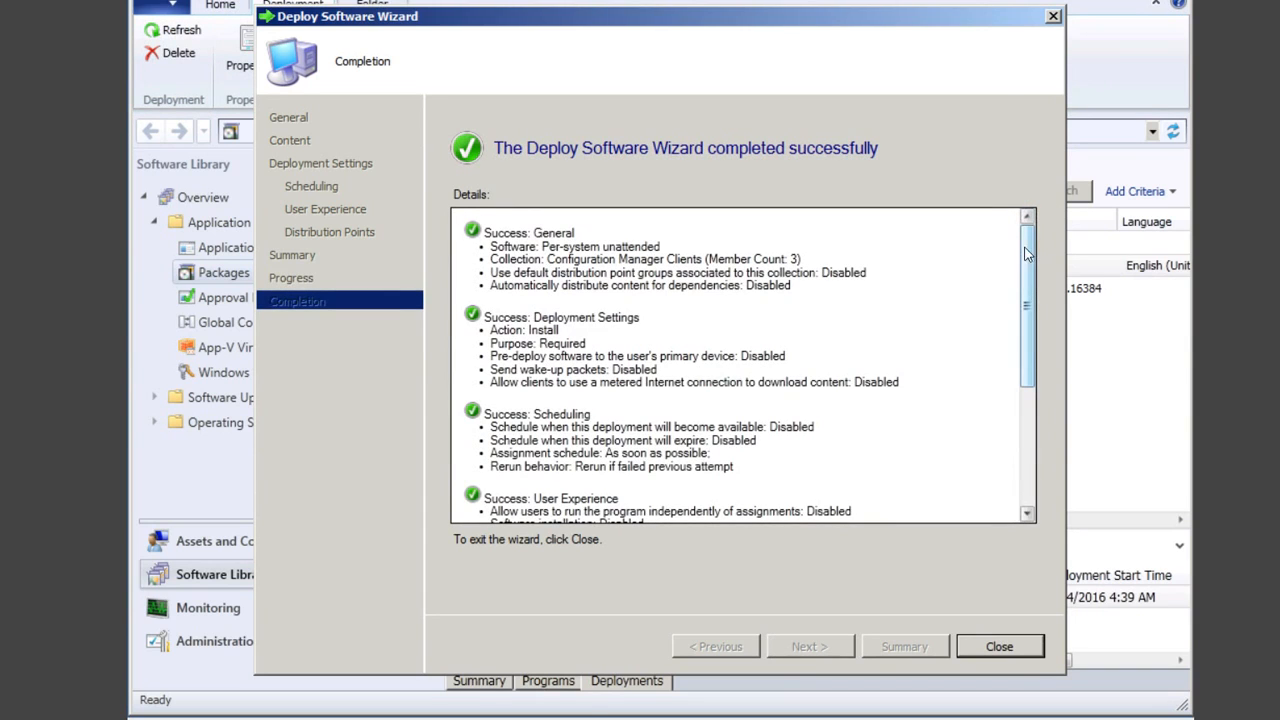
drag(1030, 258, 1031, 524)
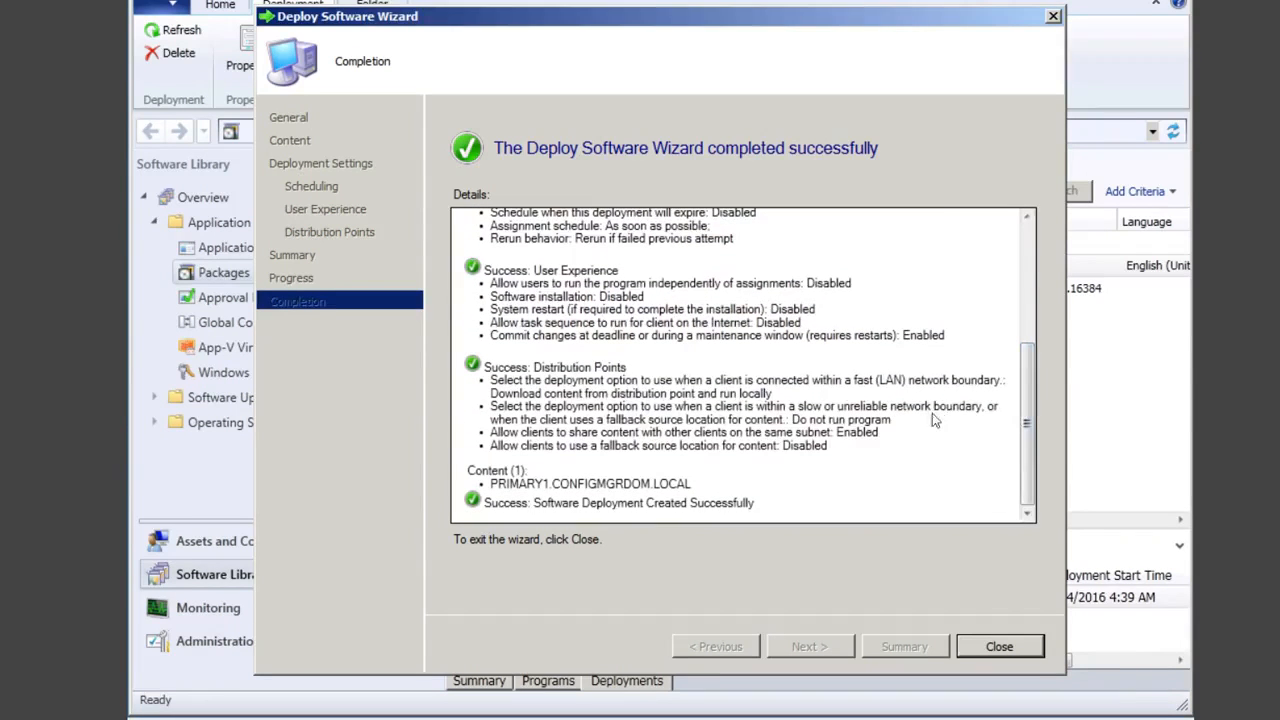
click(1001, 647)
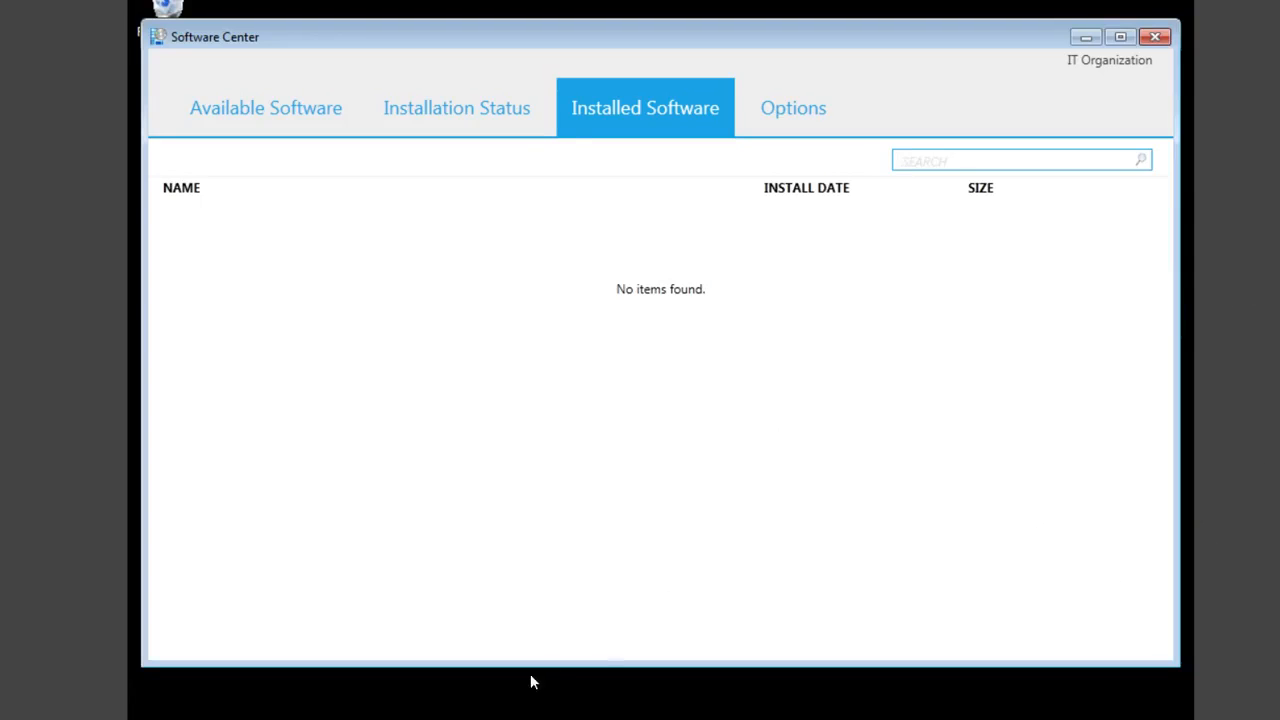
Open the System and Security category of Control Panel and create a desktop shortcut for the Configuration Manager item.
click(177, 703)
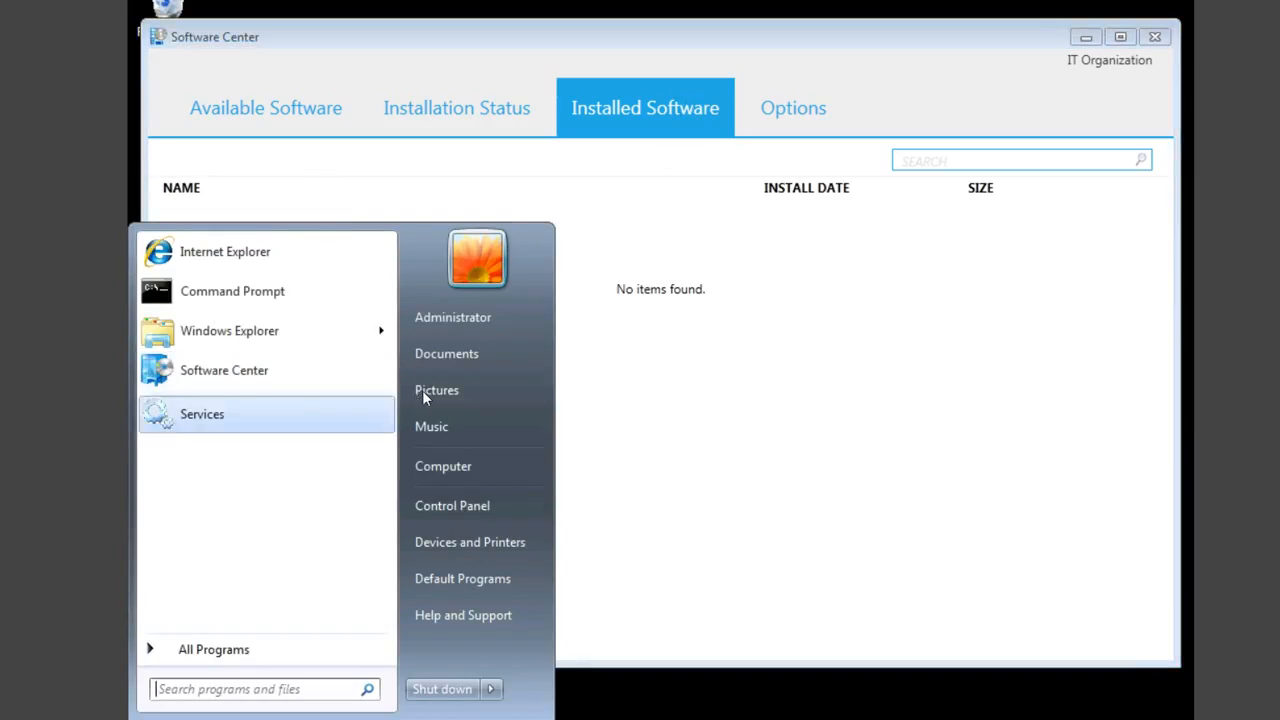
click(448, 507)
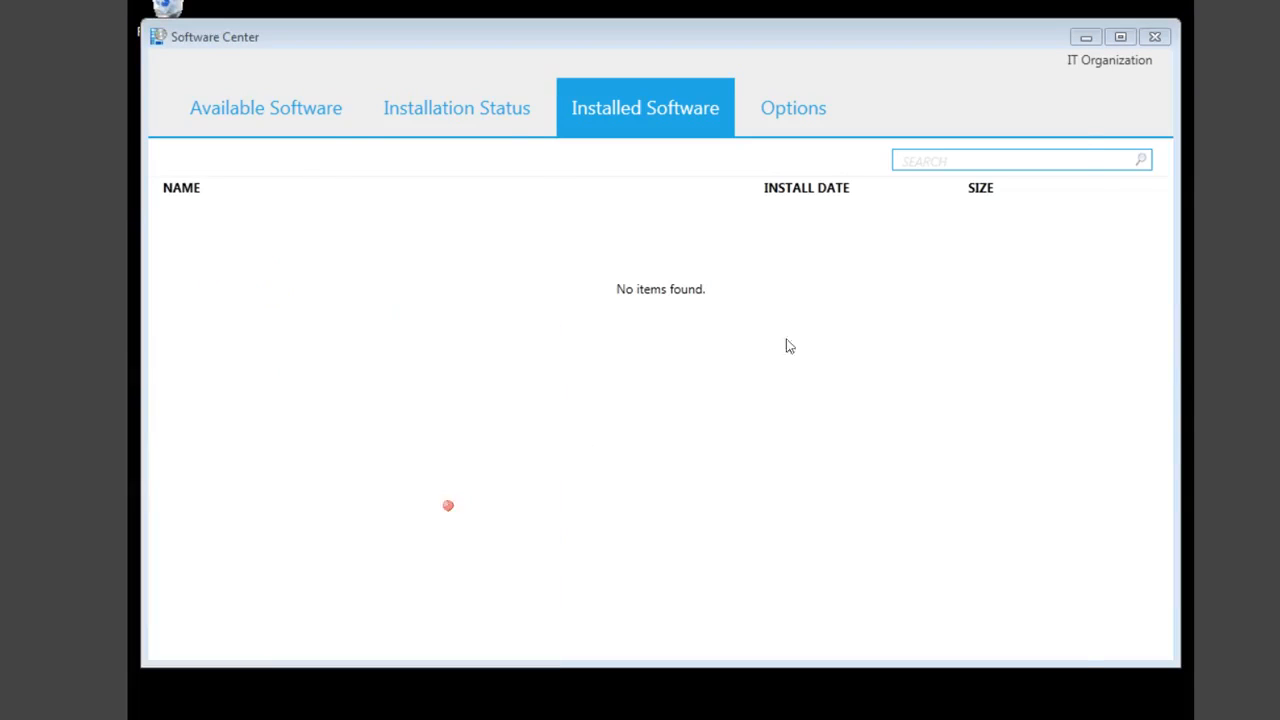
click(468, 195)
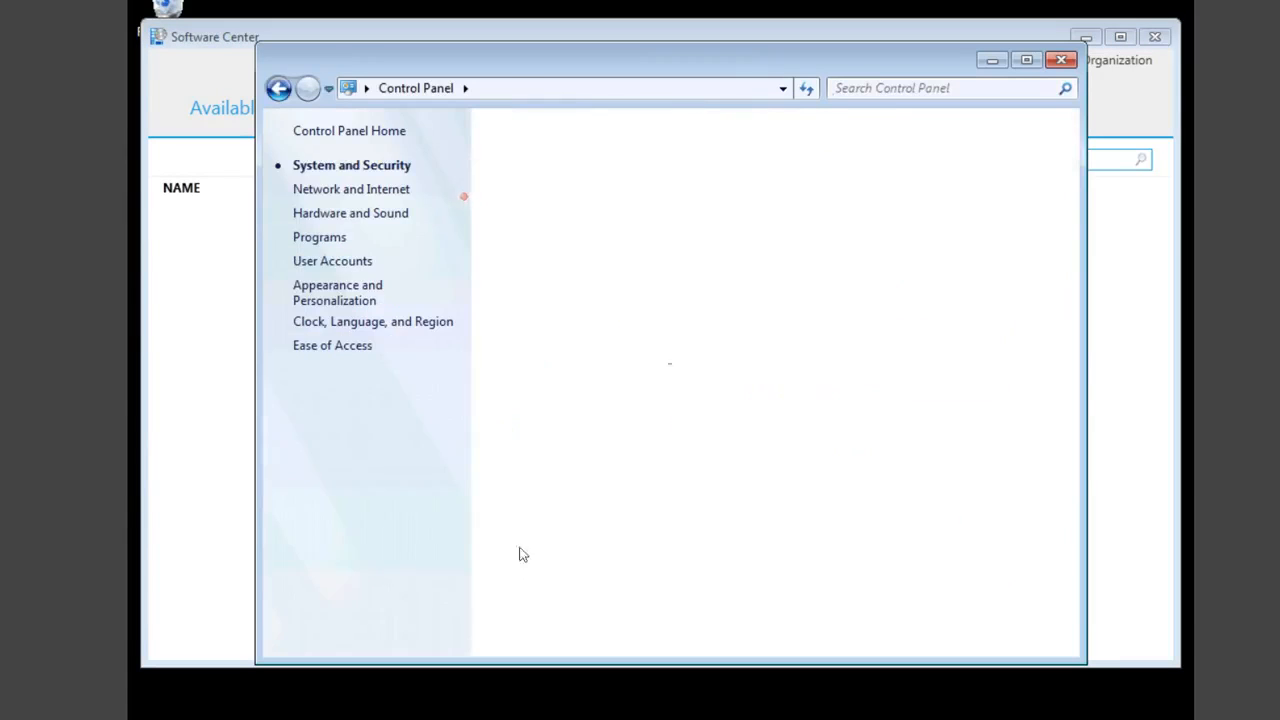
click(608, 620)
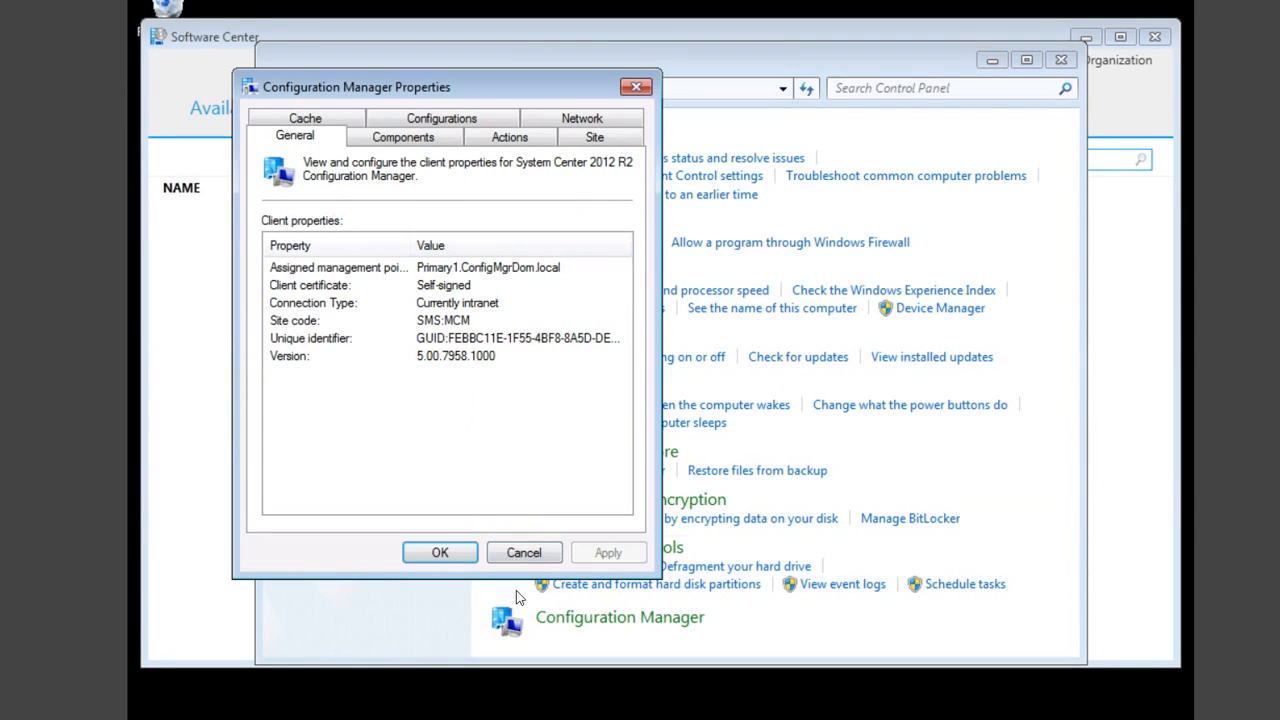
click(523, 552)
right_click(591, 621)
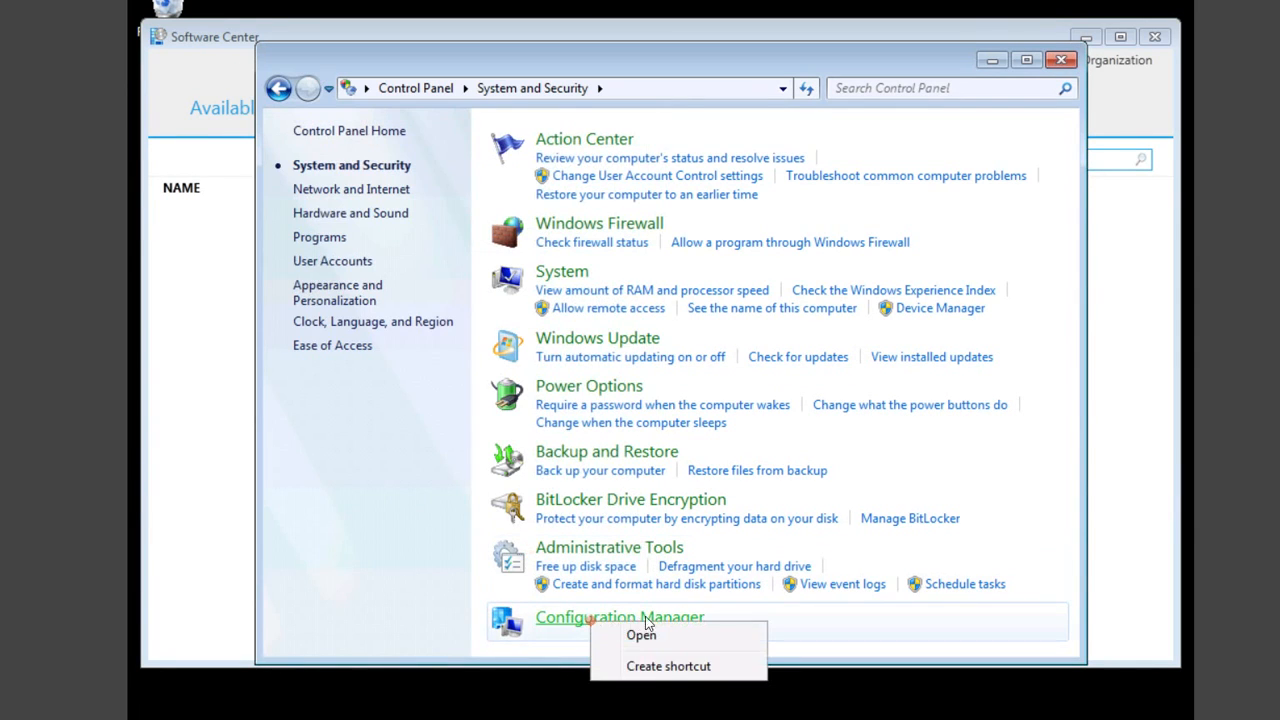
click(663, 667)
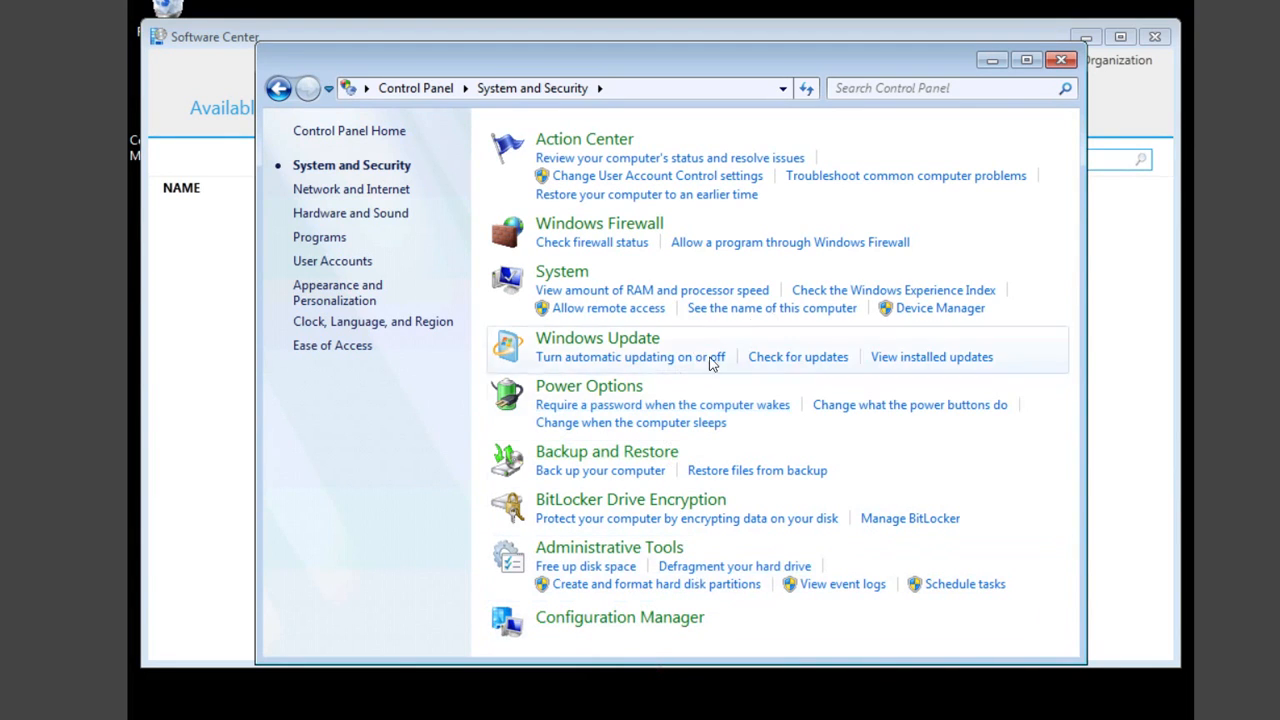
Open the client properties from the Configuration Manager desktop shortcut and run the Machine Policy Retrieval & Evaluation Cycle.
click(992, 60)
drag(877, 69, 971, 117)
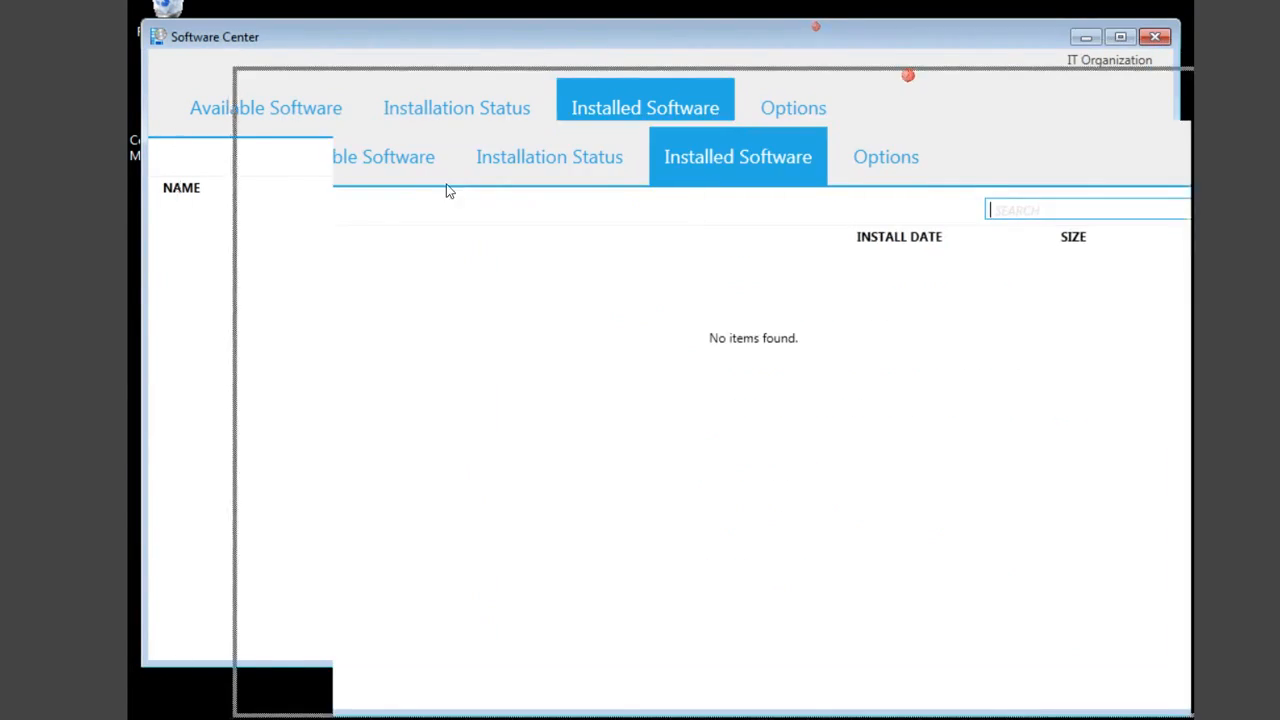
double_click(180, 136)
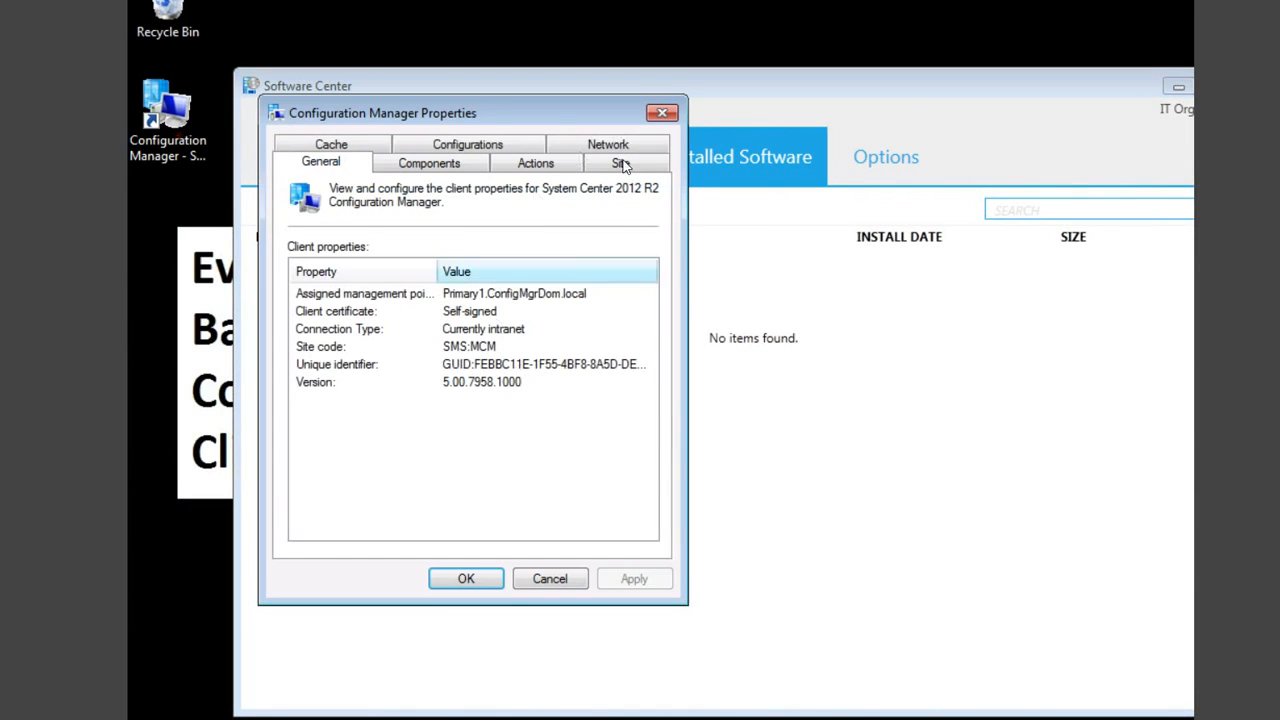
click(535, 167)
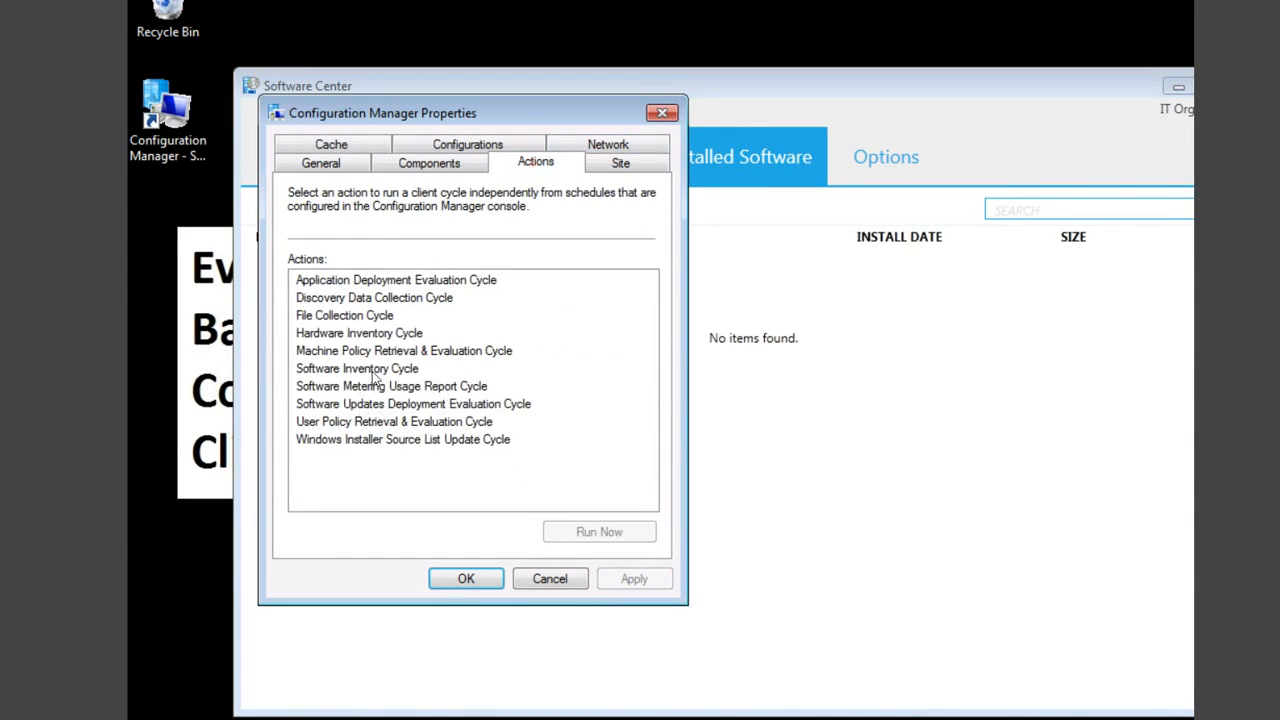
click(352, 351)
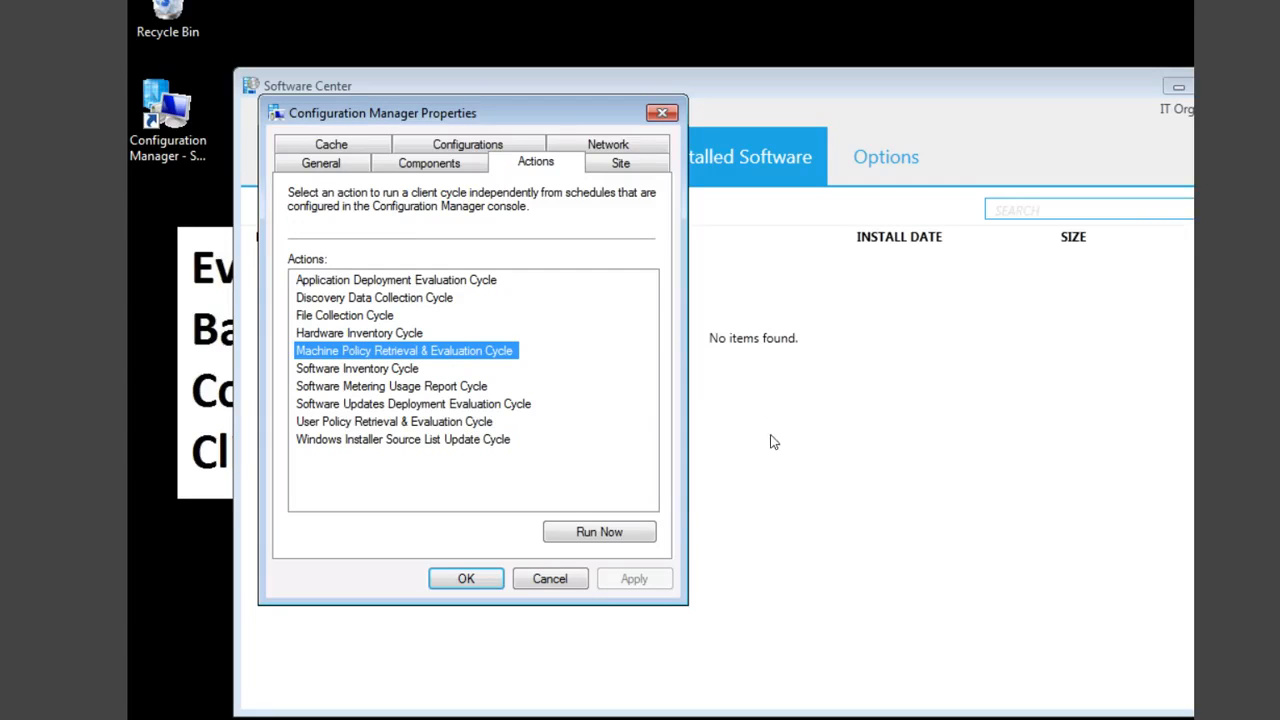
click(597, 531)
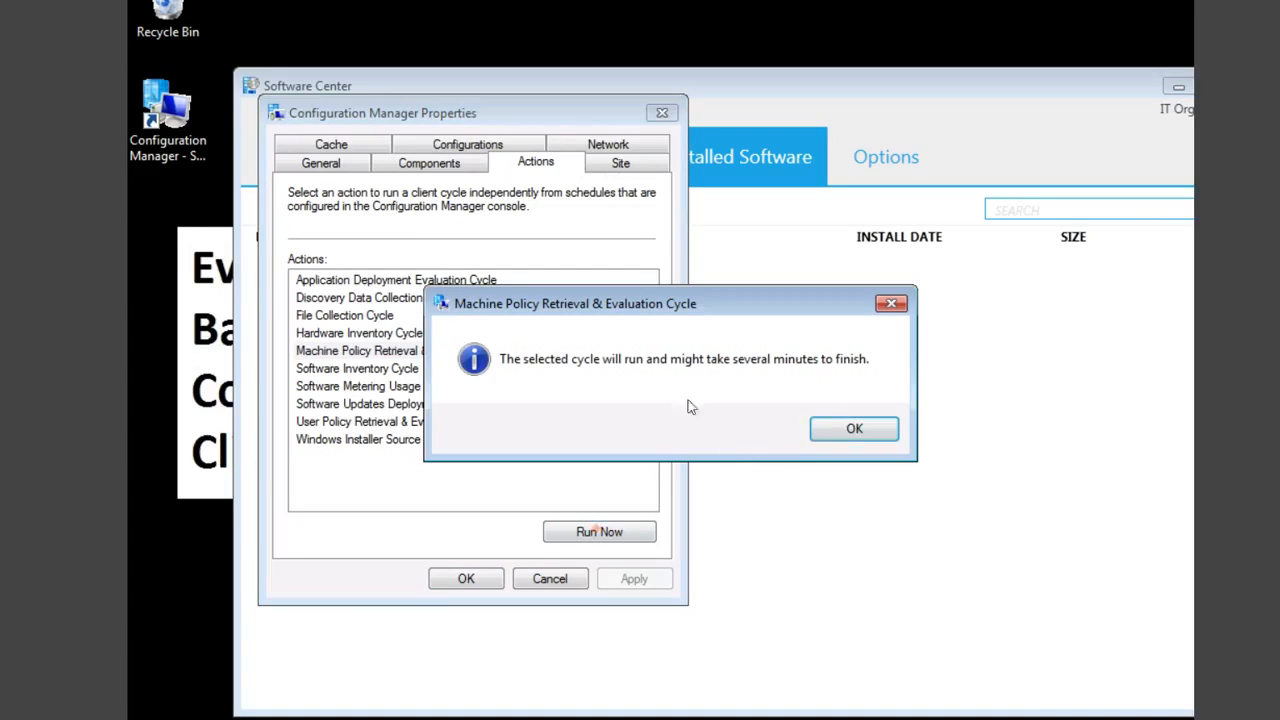
click(849, 428)
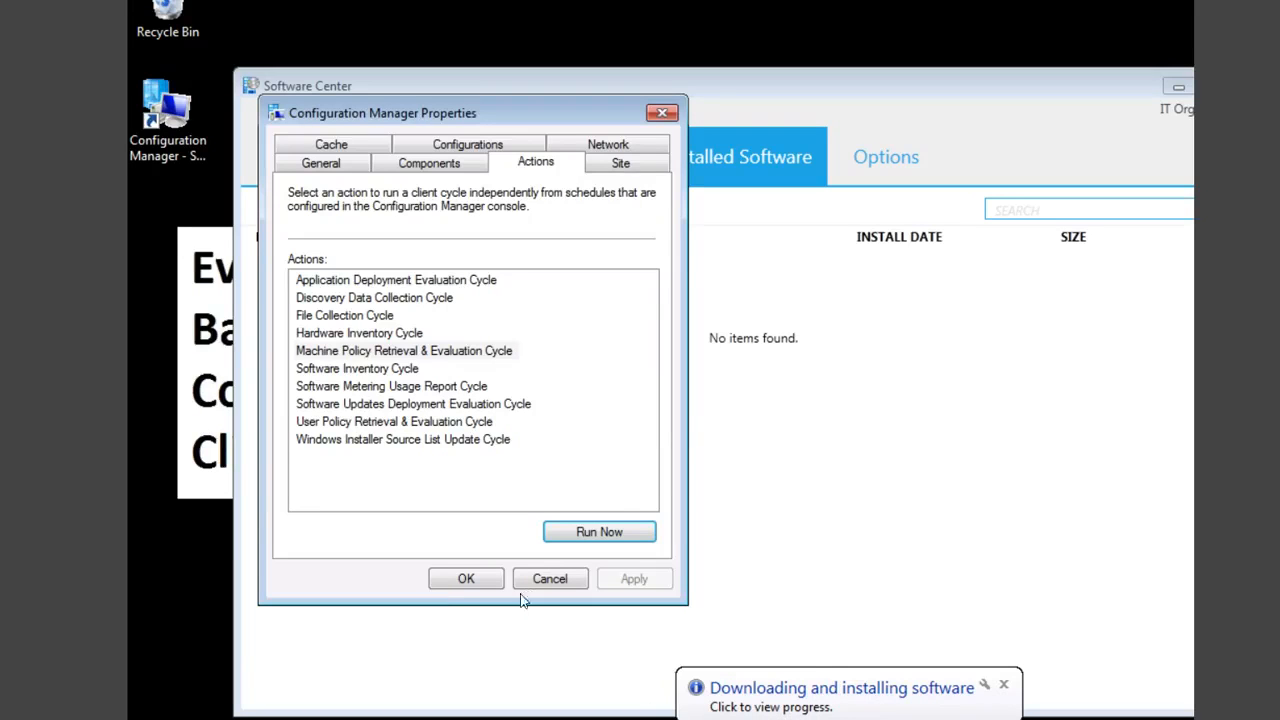
click(463, 579)
Check the available software and the installation status of Microsoft Maths 2007 in Software Center.
click(396, 148)
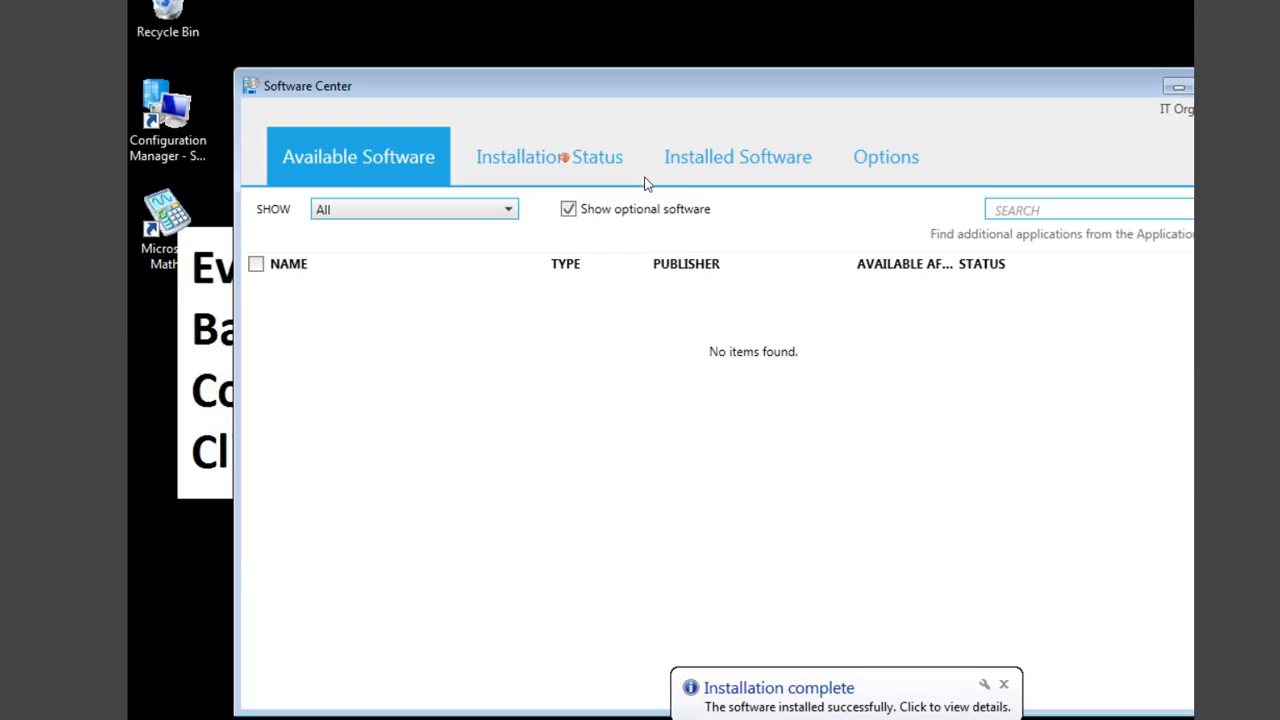
click(569, 163)
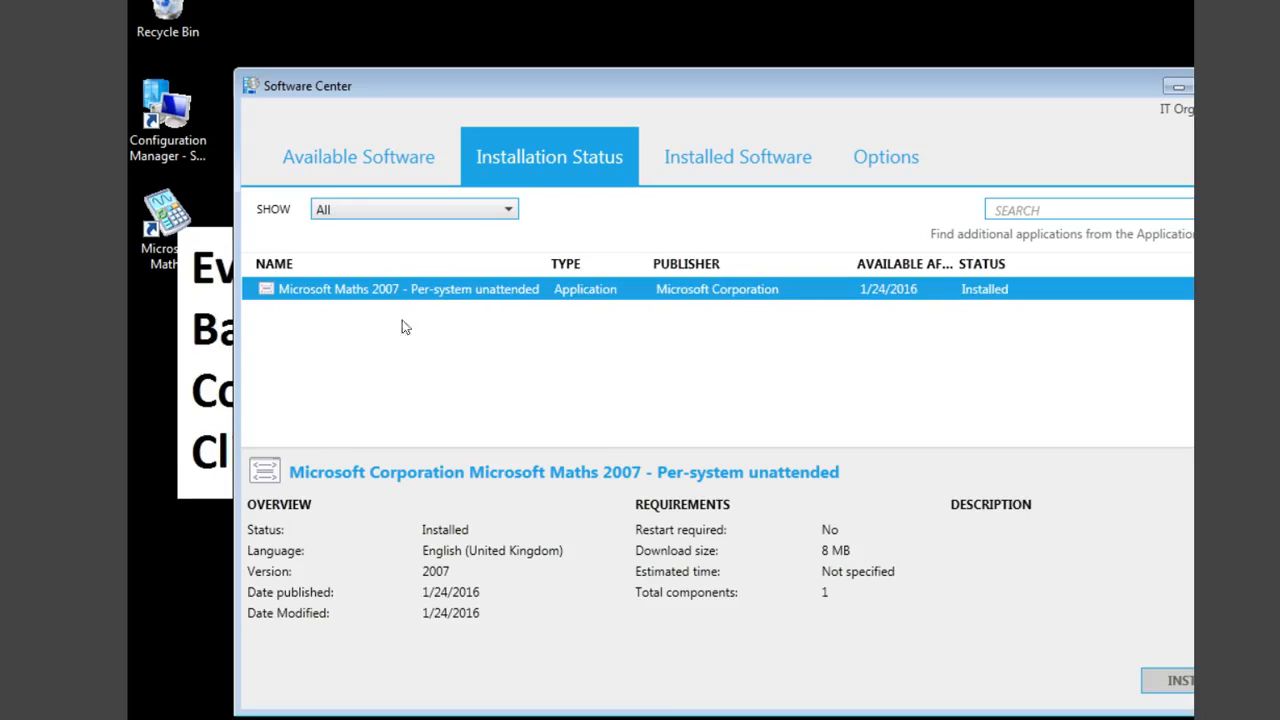
click(388, 170)
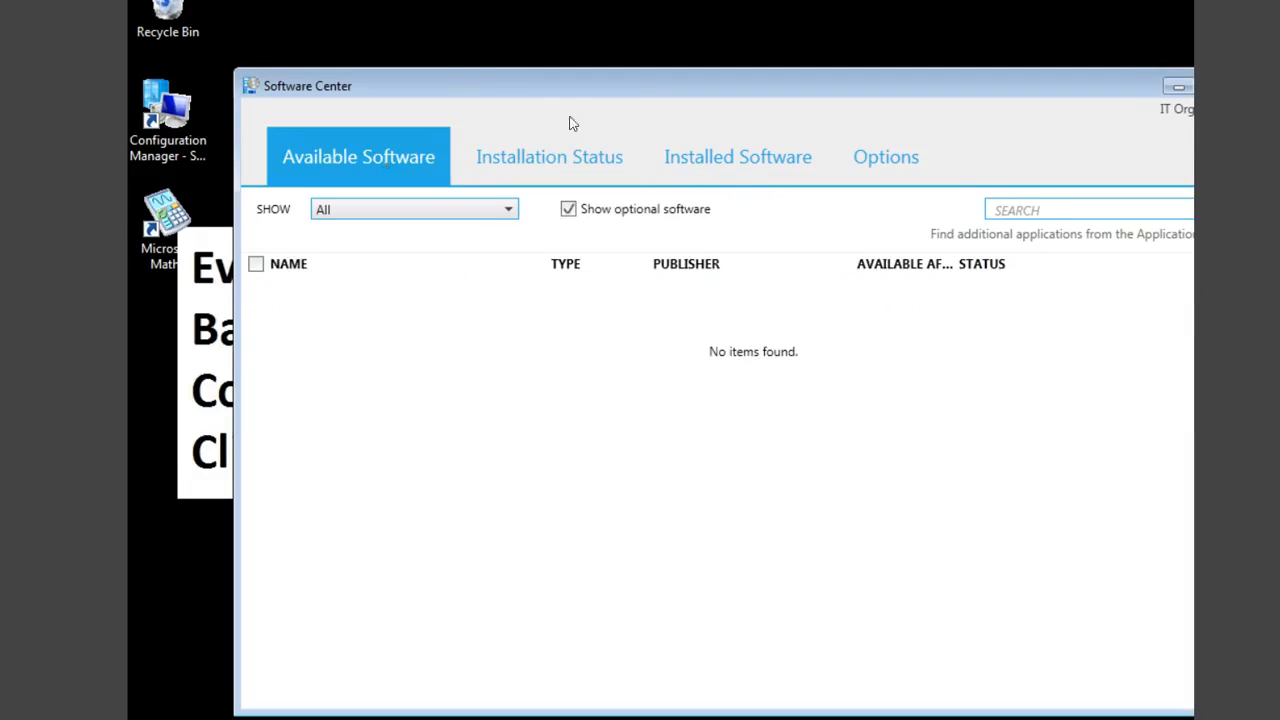
click(600, 150)
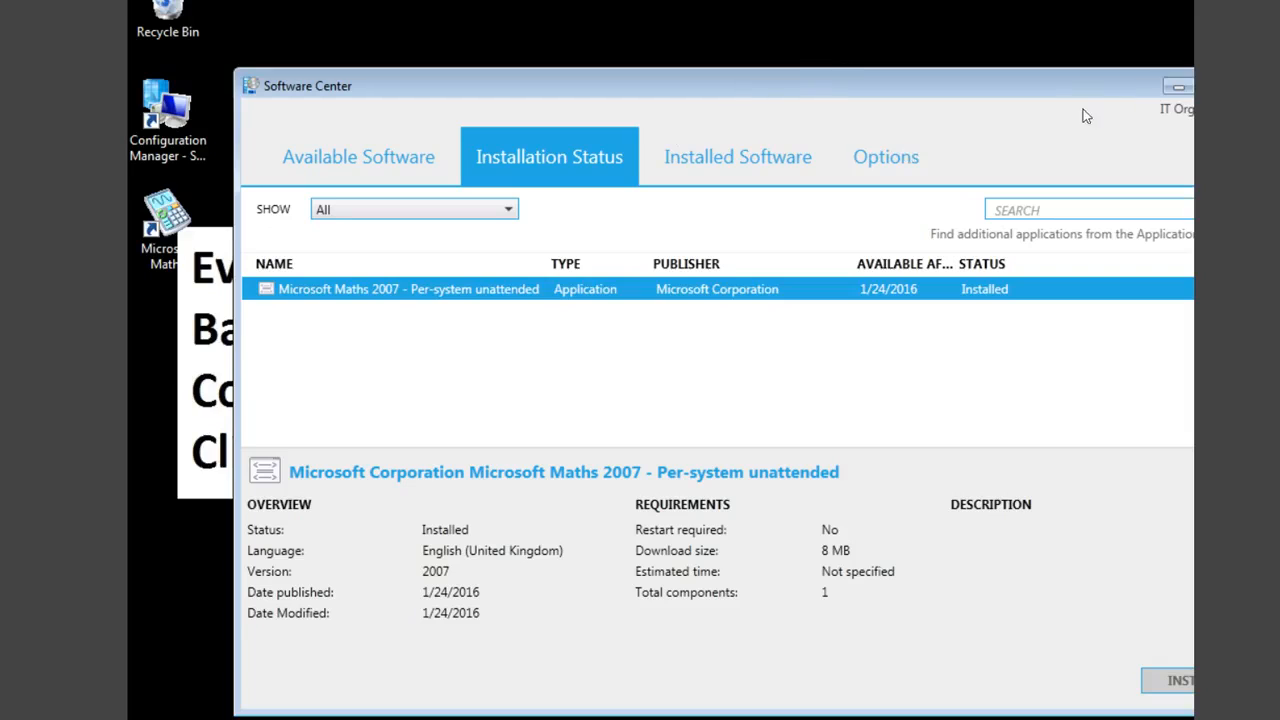
Minimize Software Center and look in the installed programs for the Microsoft Student folder.
click(1172, 86)
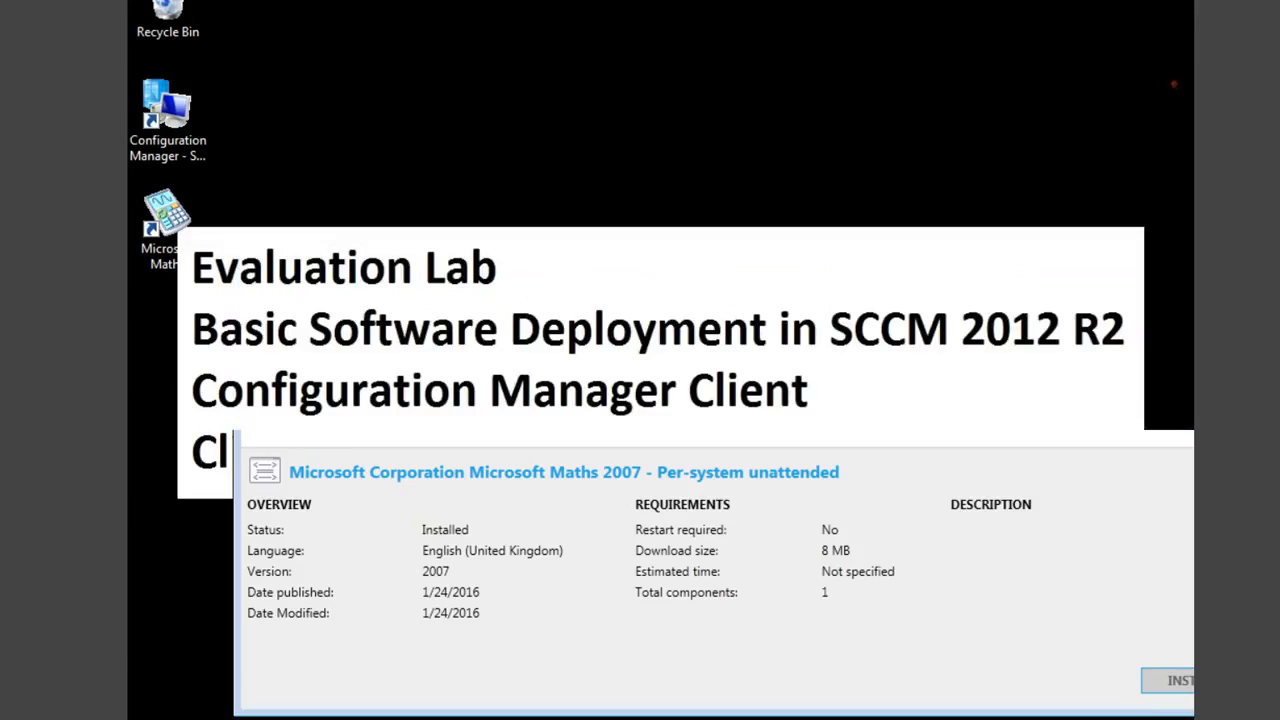
key(super)
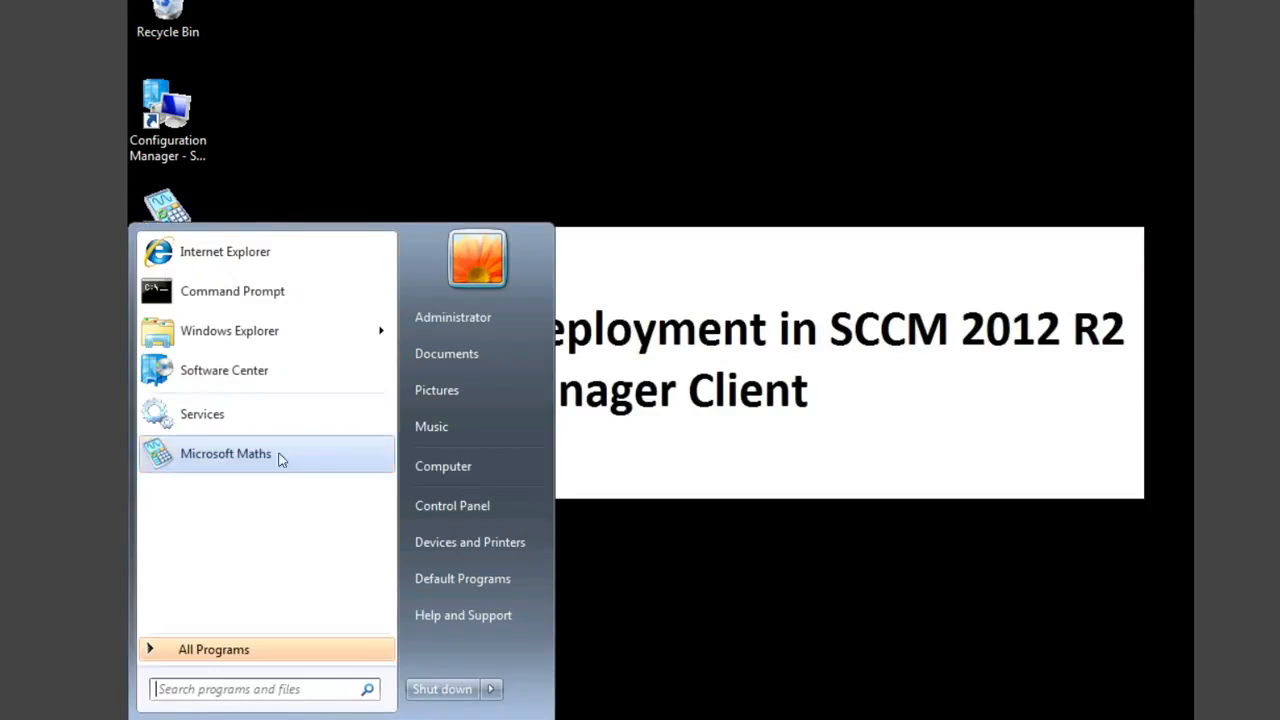
click(196, 648)
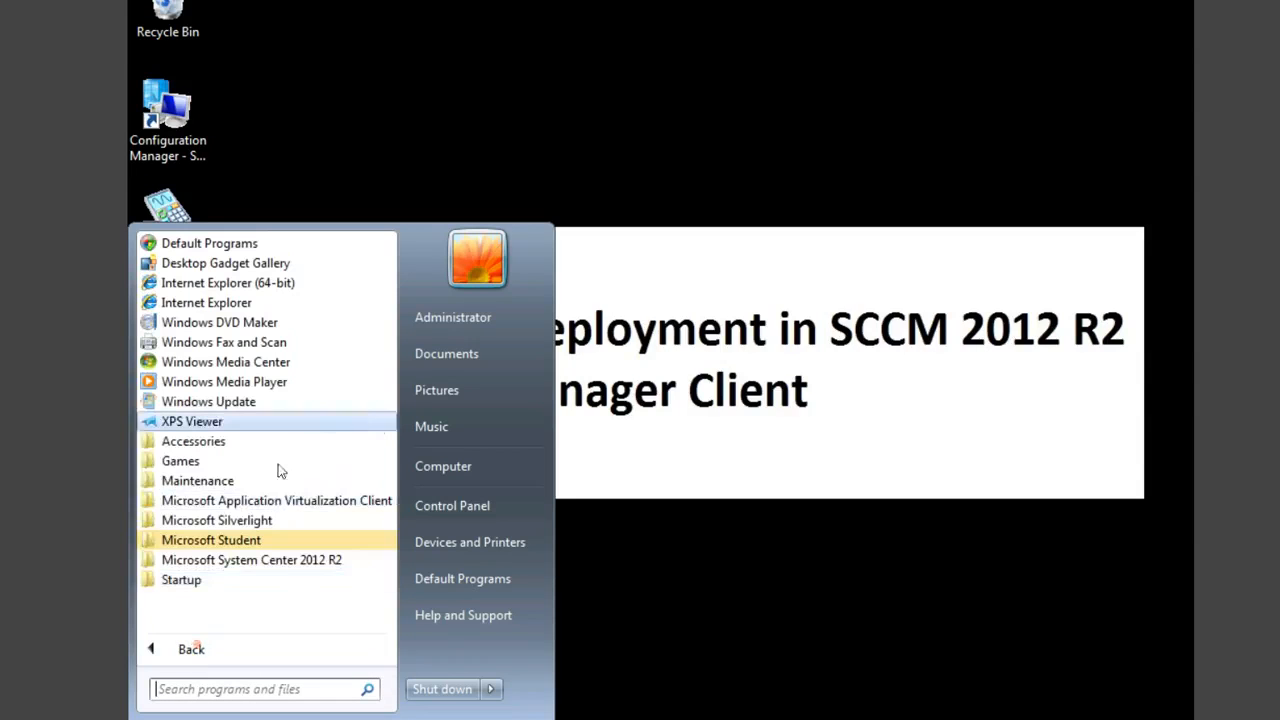
click(215, 540)
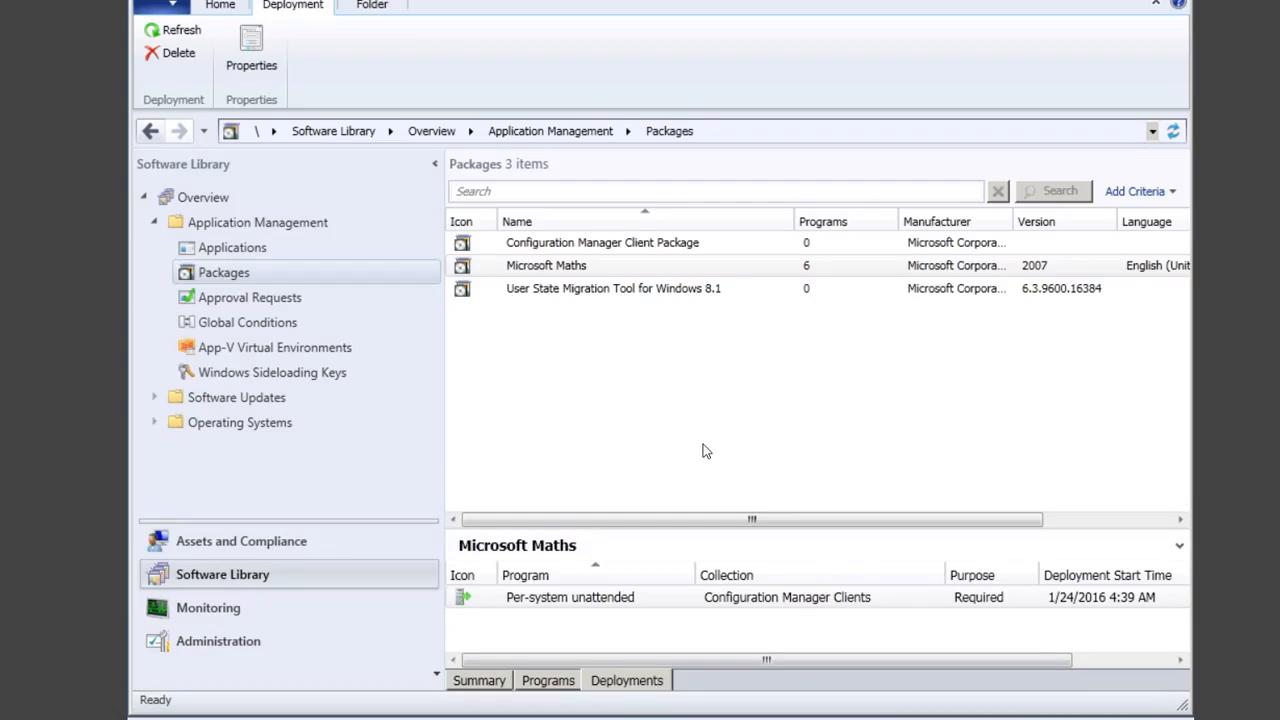
Open the Deployments view of the Monitoring workspace and select the Microsoft Maths (Per-system unattended) deployment.
click(205, 607)
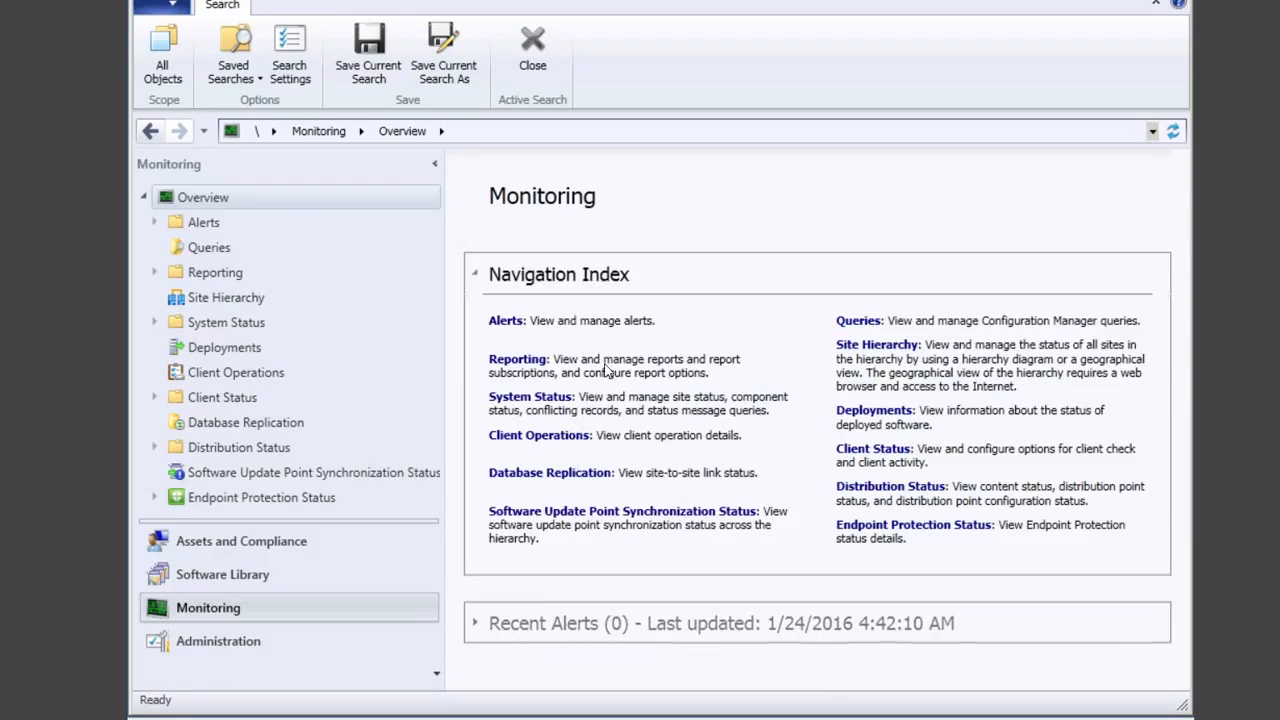
click(865, 411)
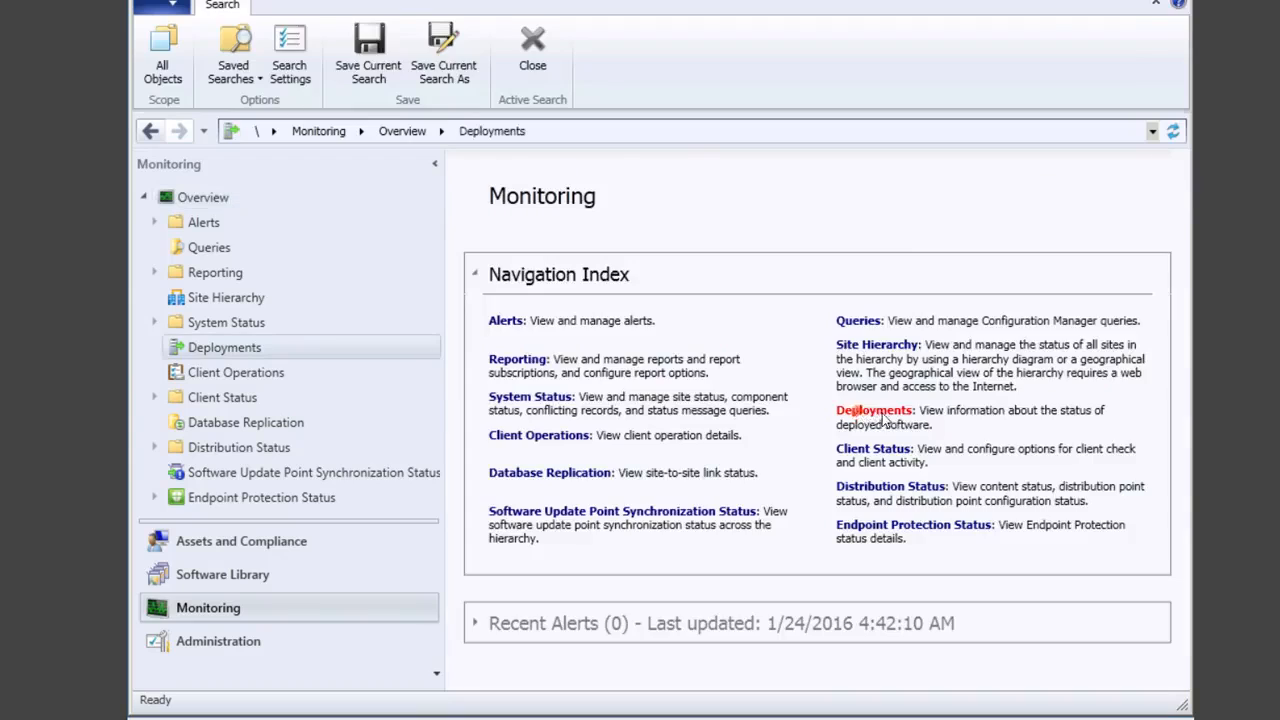
click(564, 243)
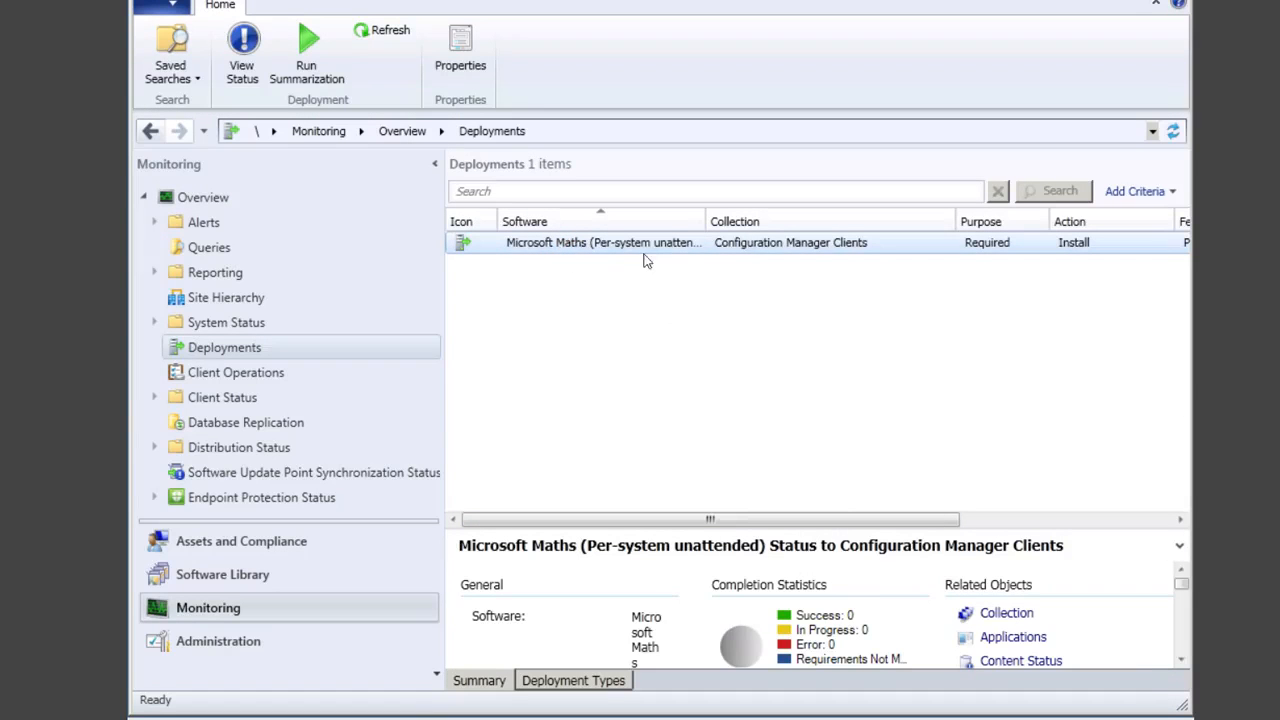
Examine the completion statistics and content status in the summary of the Microsoft Maths deployment.
click(1181, 661)
click(1181, 661)
click(1181, 661)
click(1181, 661)
click(1181, 661)
click(1181, 661)
click(1181, 661)
click(1181, 661)
click(1181, 661)
click(1181, 661)
click(1181, 661)
click(1181, 661)
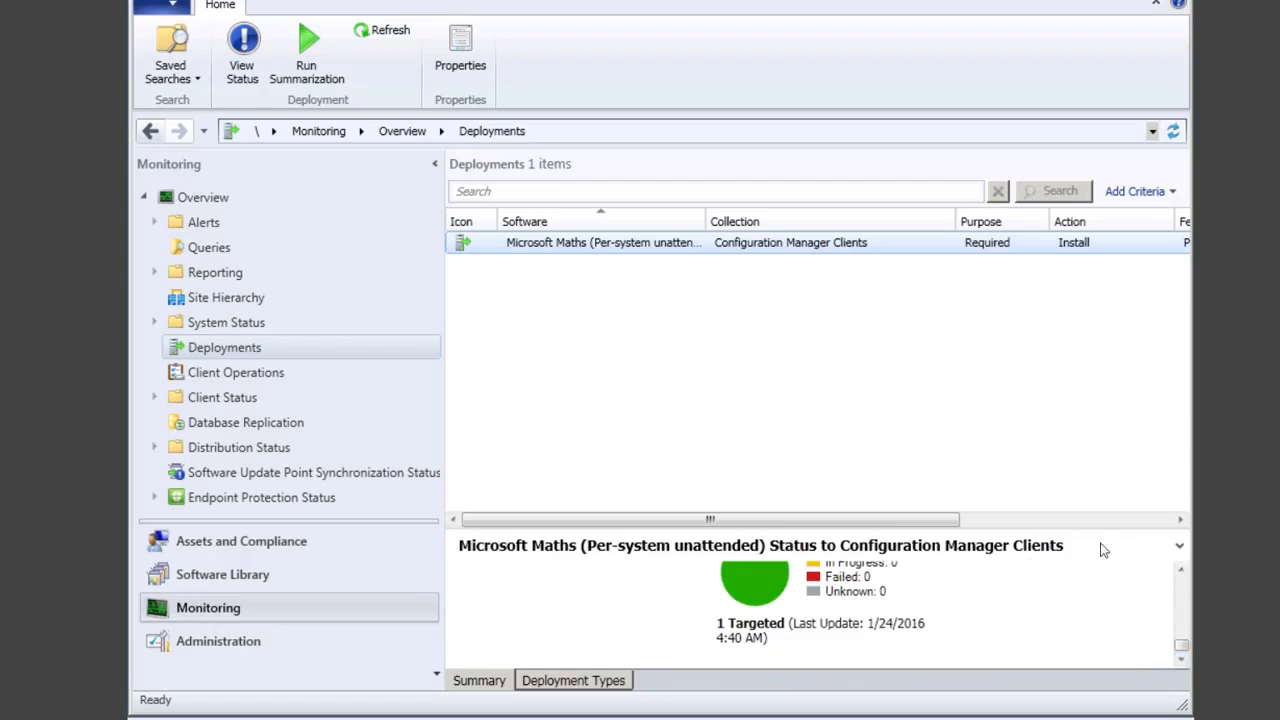
click(1184, 569)
click(1184, 569)
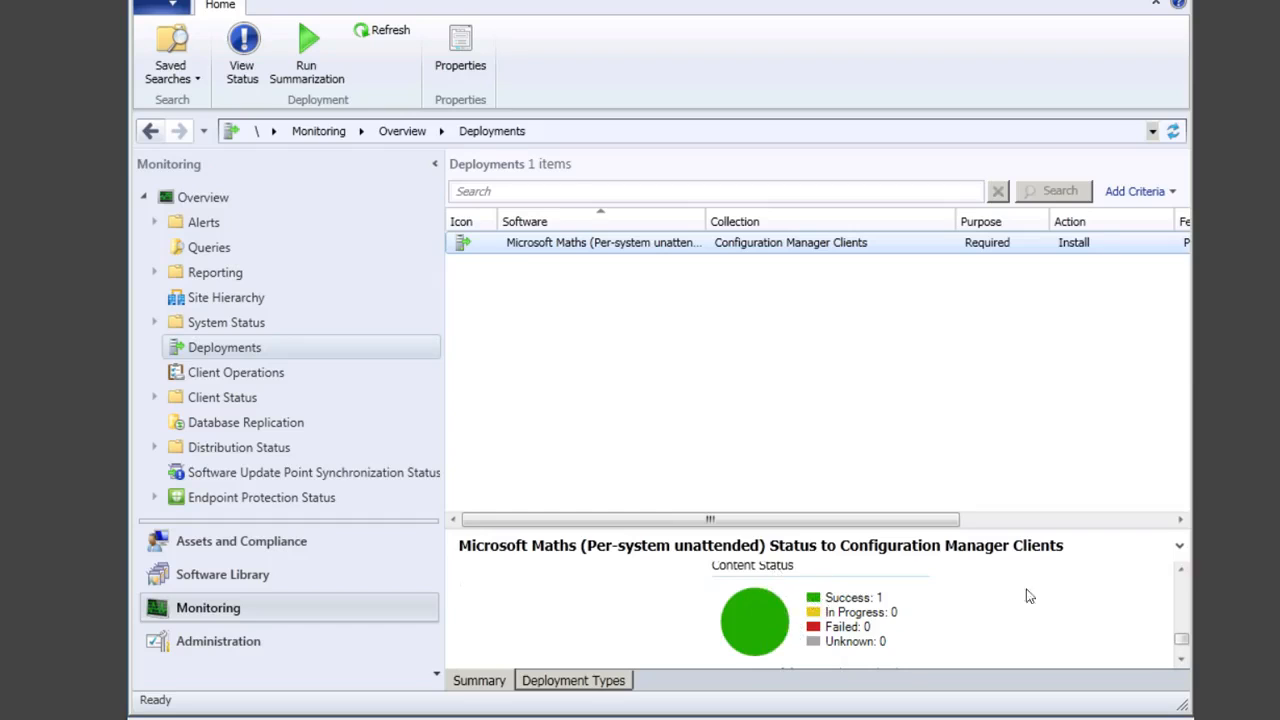
click(1181, 569)
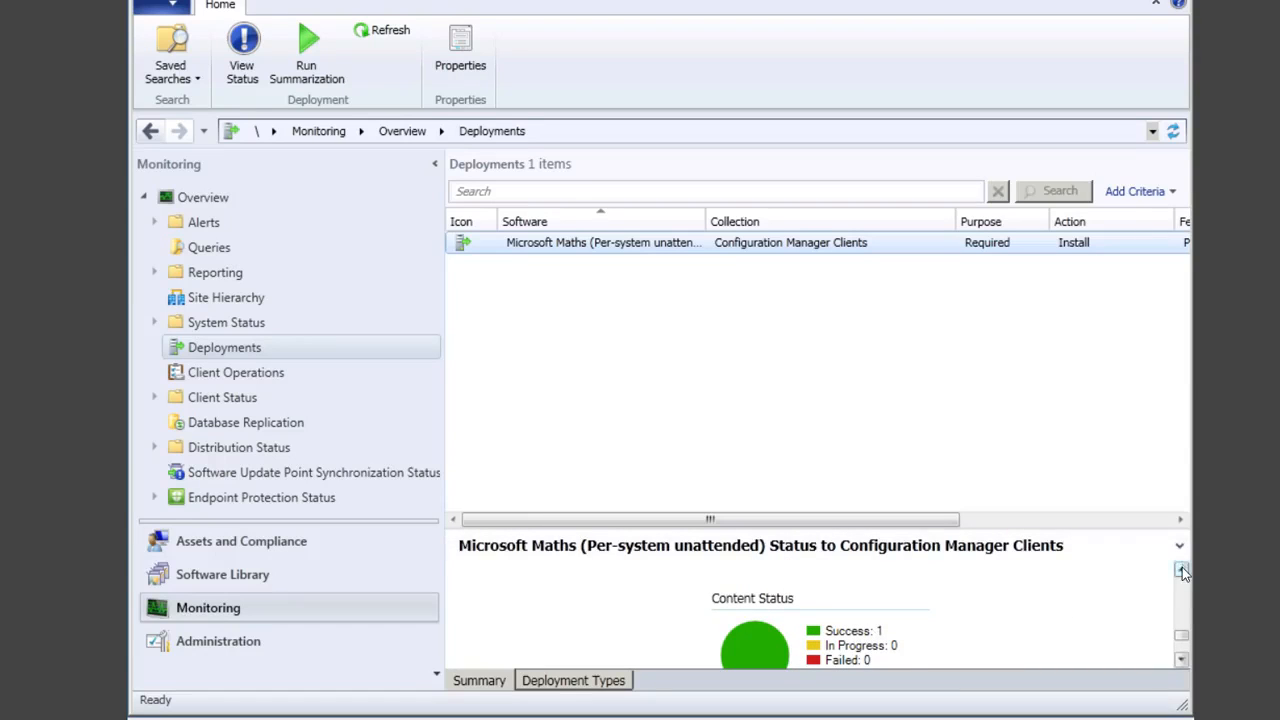
click(1181, 569)
click(1181, 569)
click(1181, 569)
click(1181, 569)
click(1181, 569)
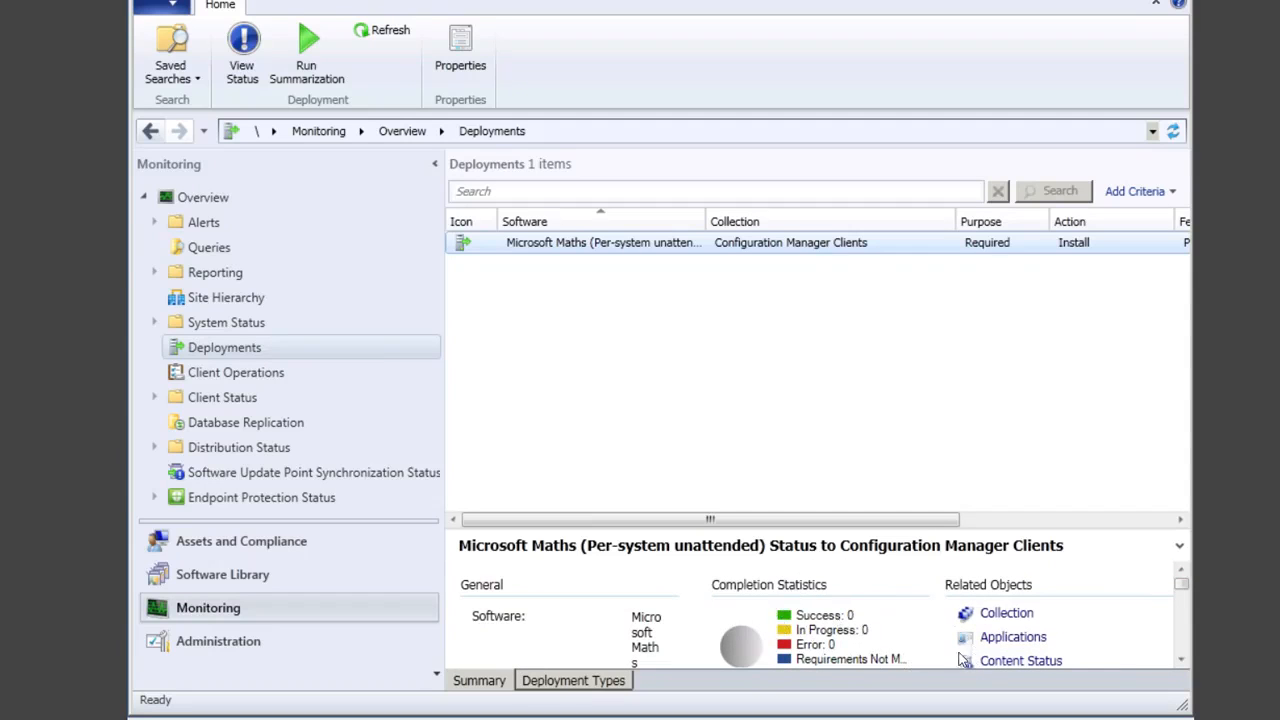
click(1181, 663)
click(1181, 663)
click(1181, 663)
click(1181, 663)
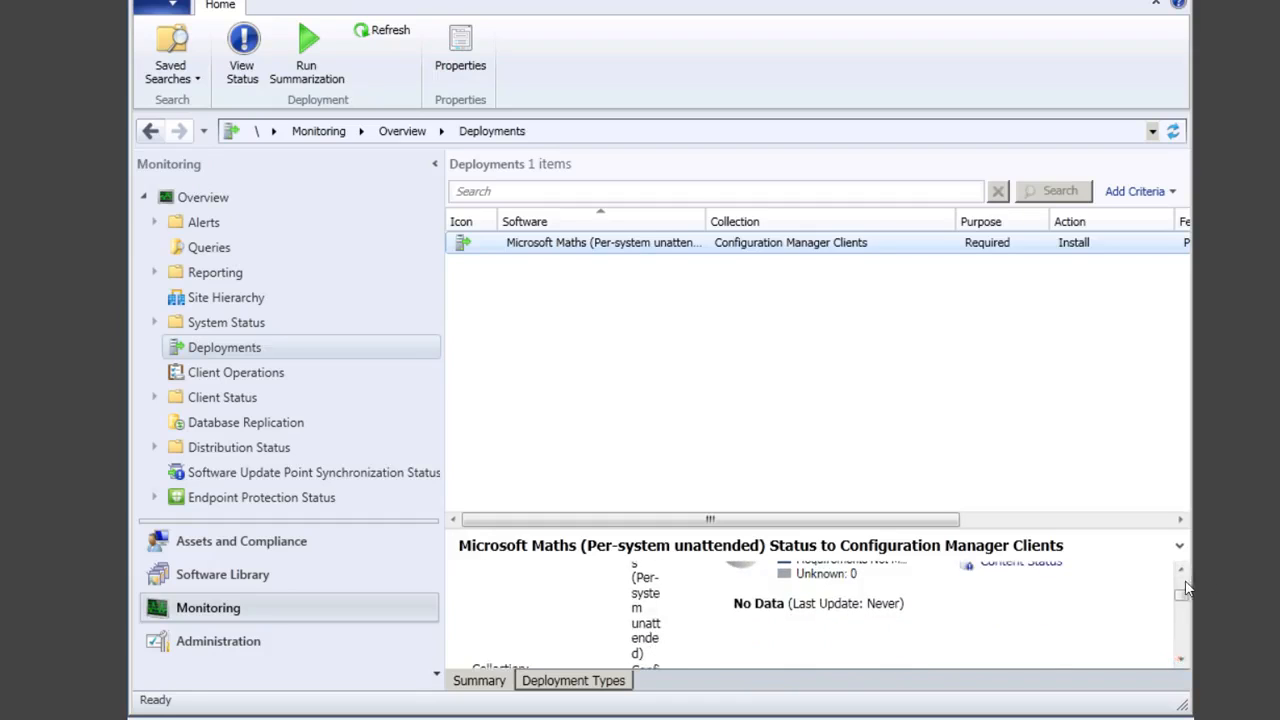
click(1181, 569)
click(1181, 569)
click(1181, 569)
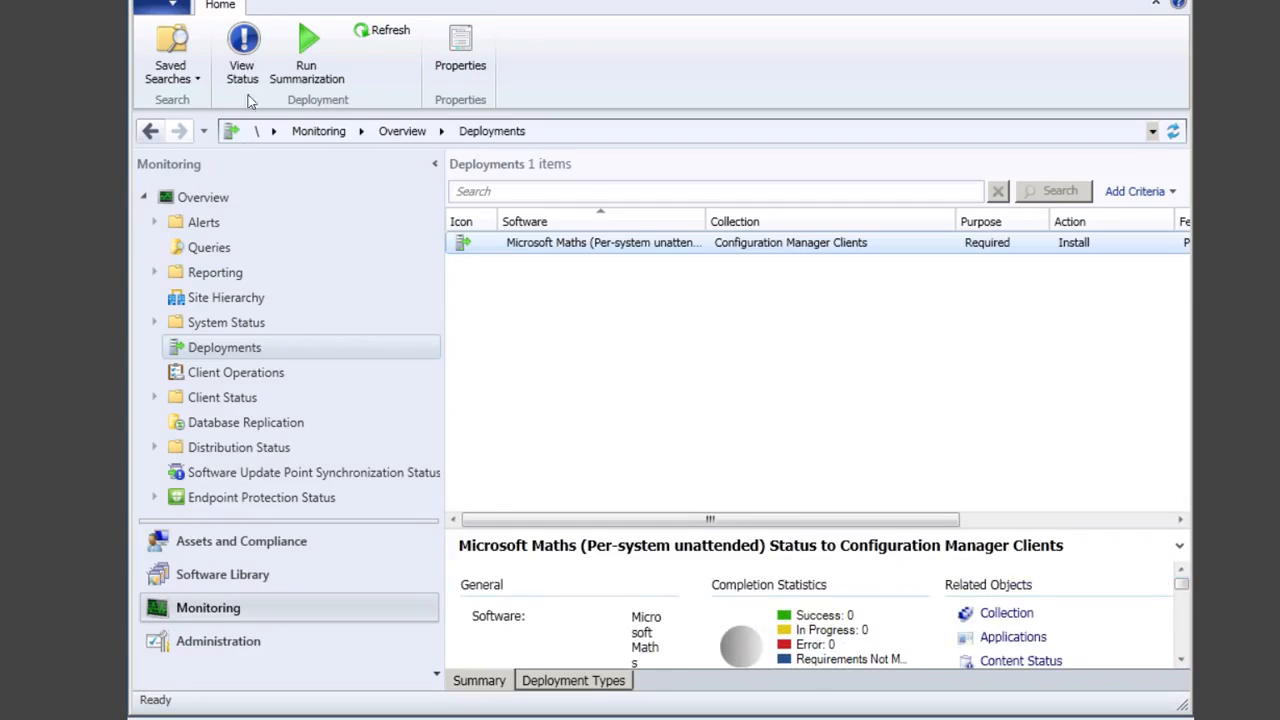
Run summarization for the Microsoft Maths deployment repeatedly, acknowledging each message, and refresh its status.
click(307, 55)
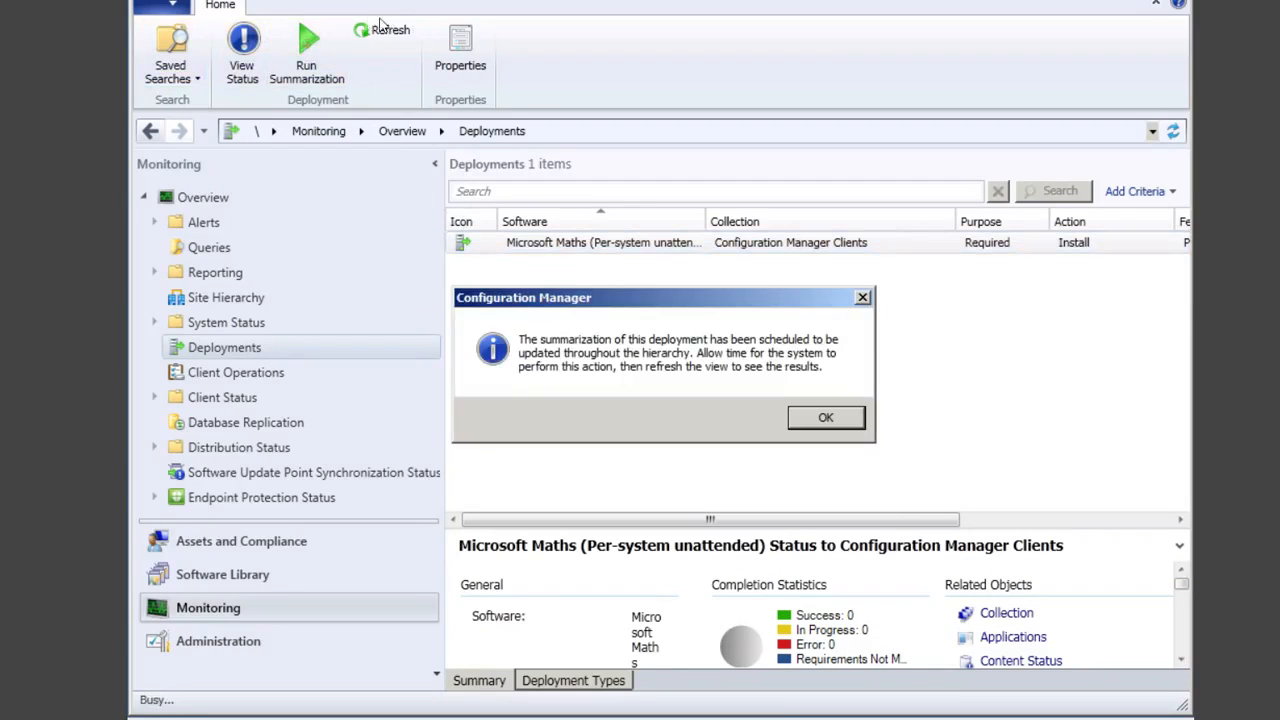
click(831, 413)
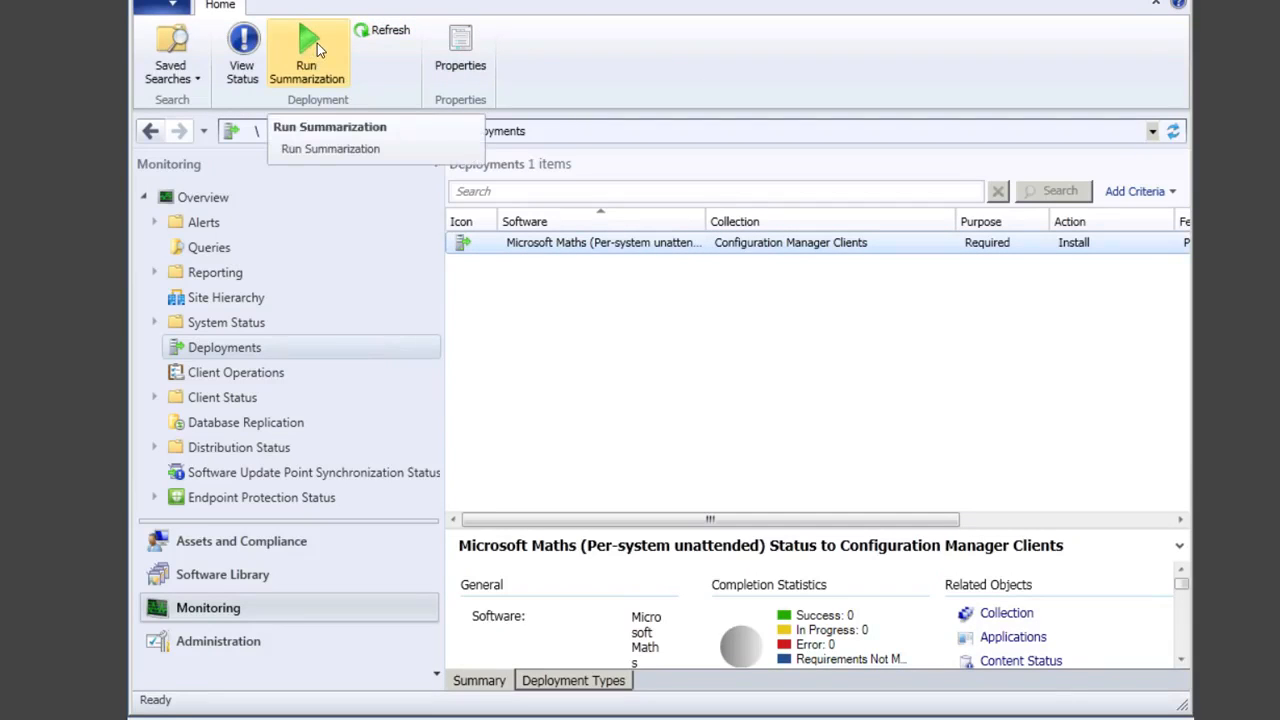
click(317, 43)
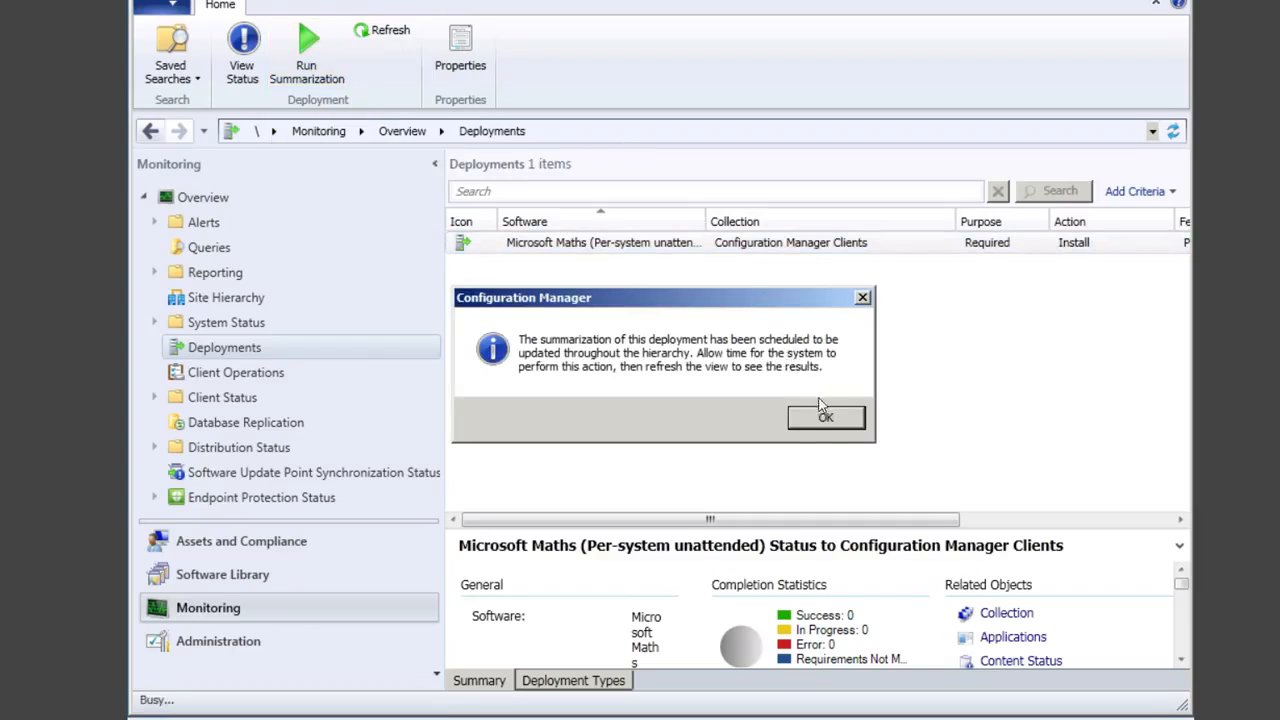
click(824, 417)
click(383, 40)
click(380, 40)
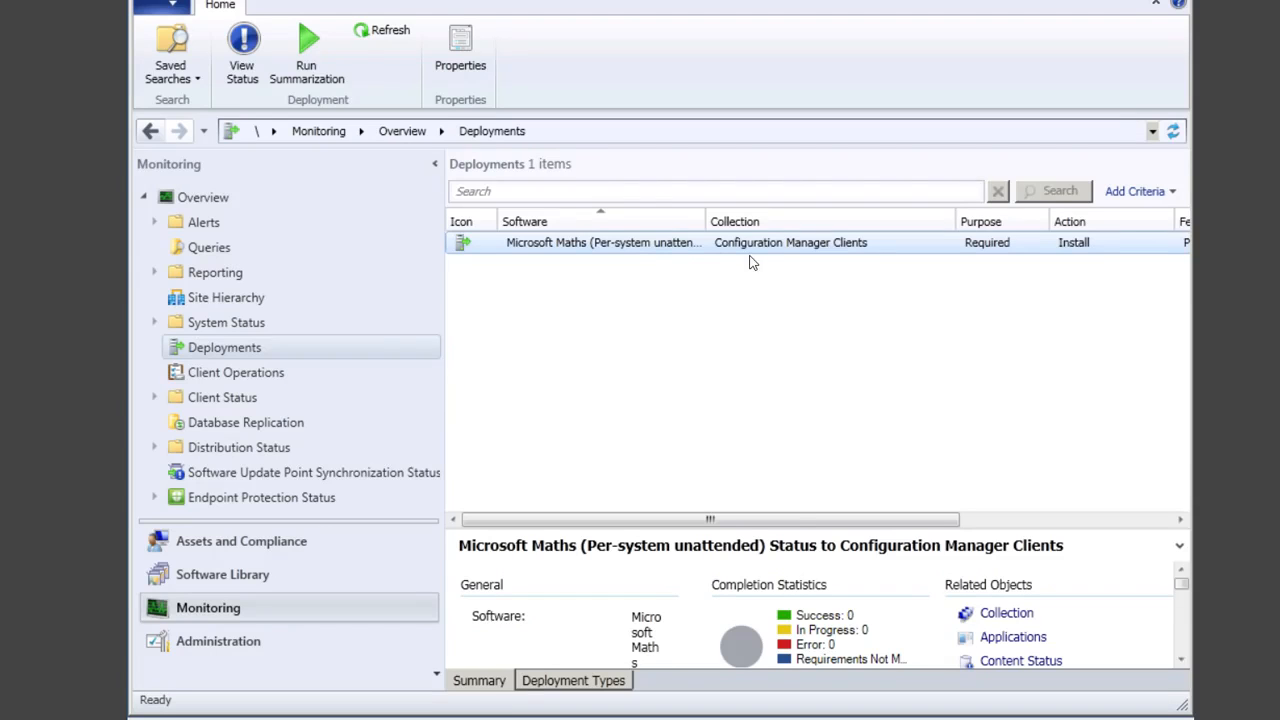
click(306, 50)
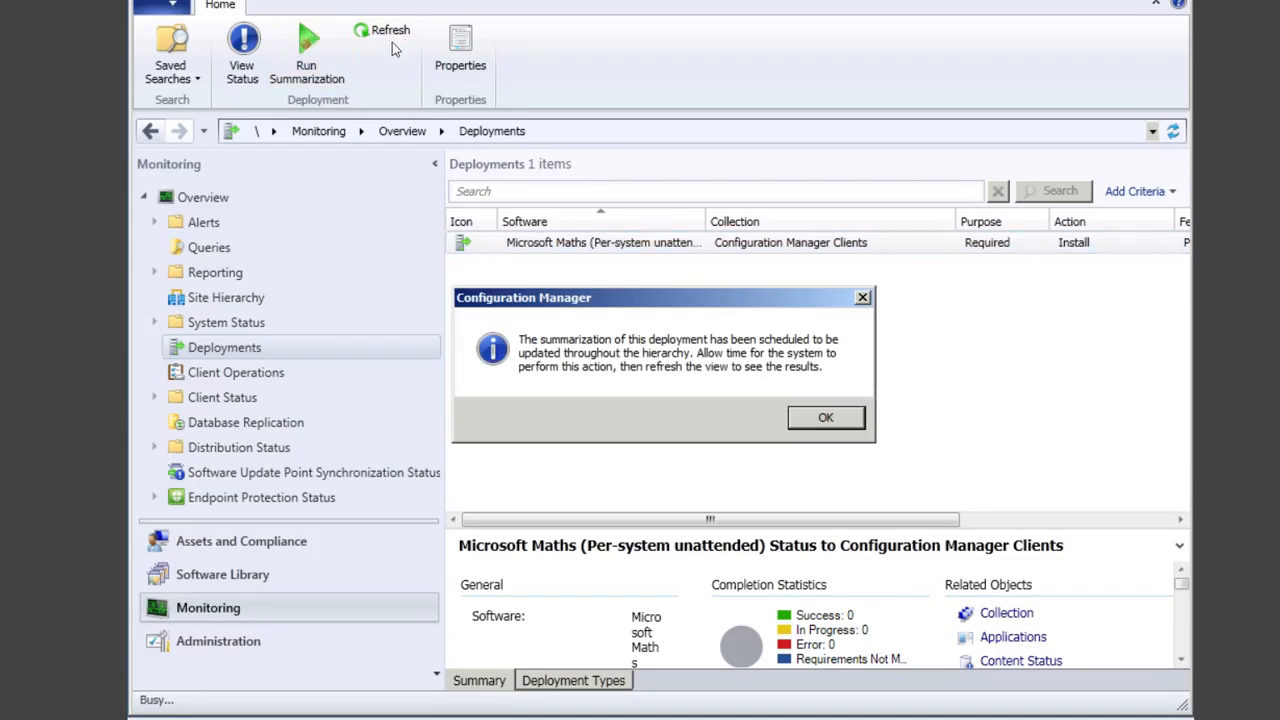
click(825, 418)
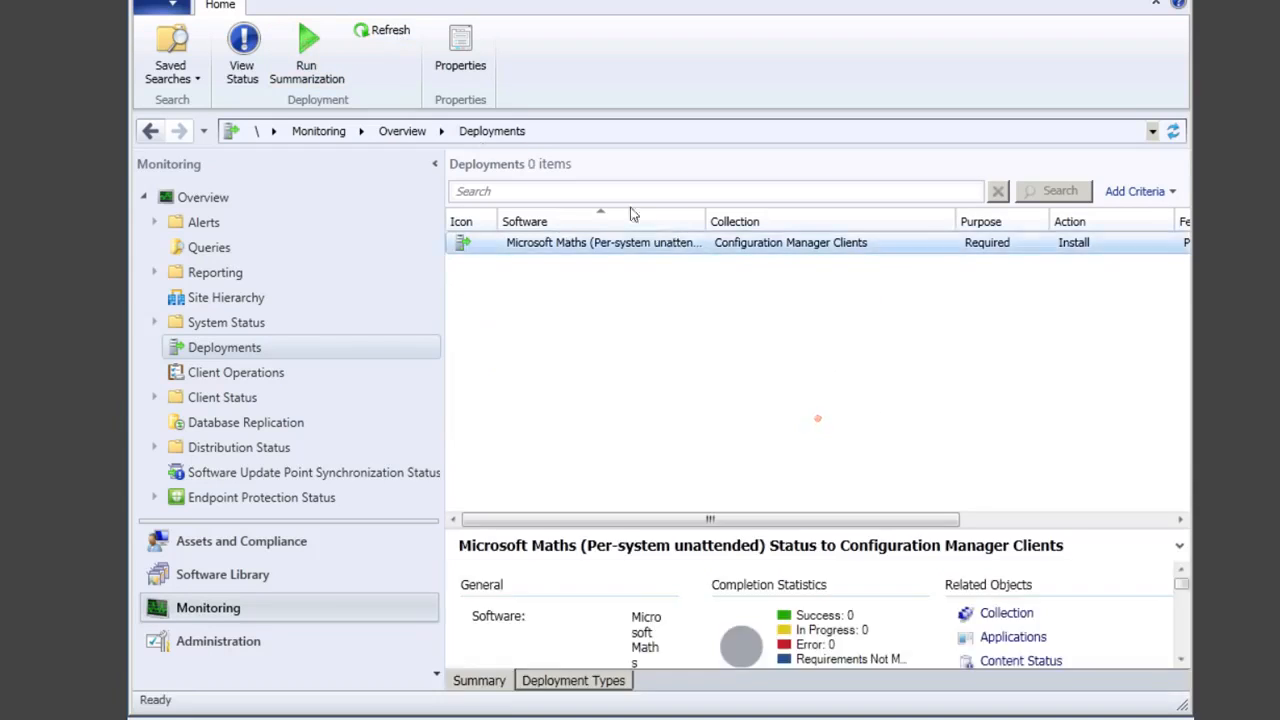
Refresh the deployments list and open the detailed status view of the Microsoft Maths deployment from its summary.
click(388, 30)
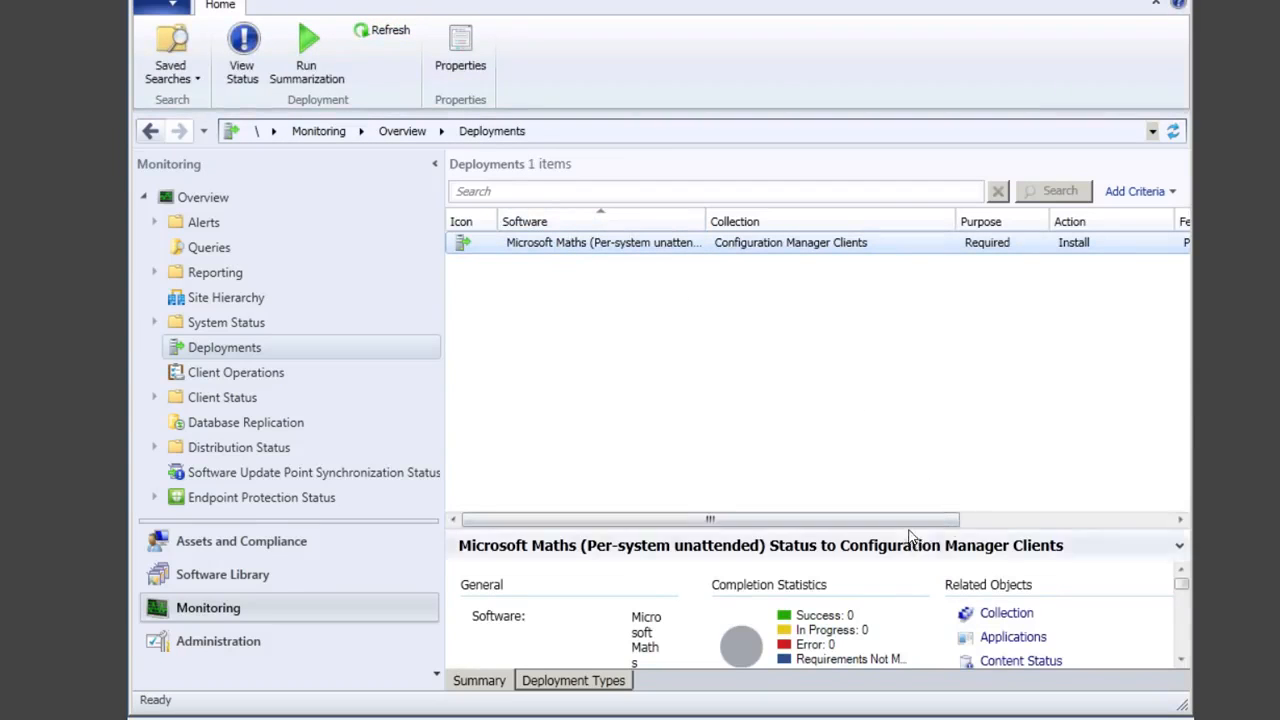
click(1180, 661)
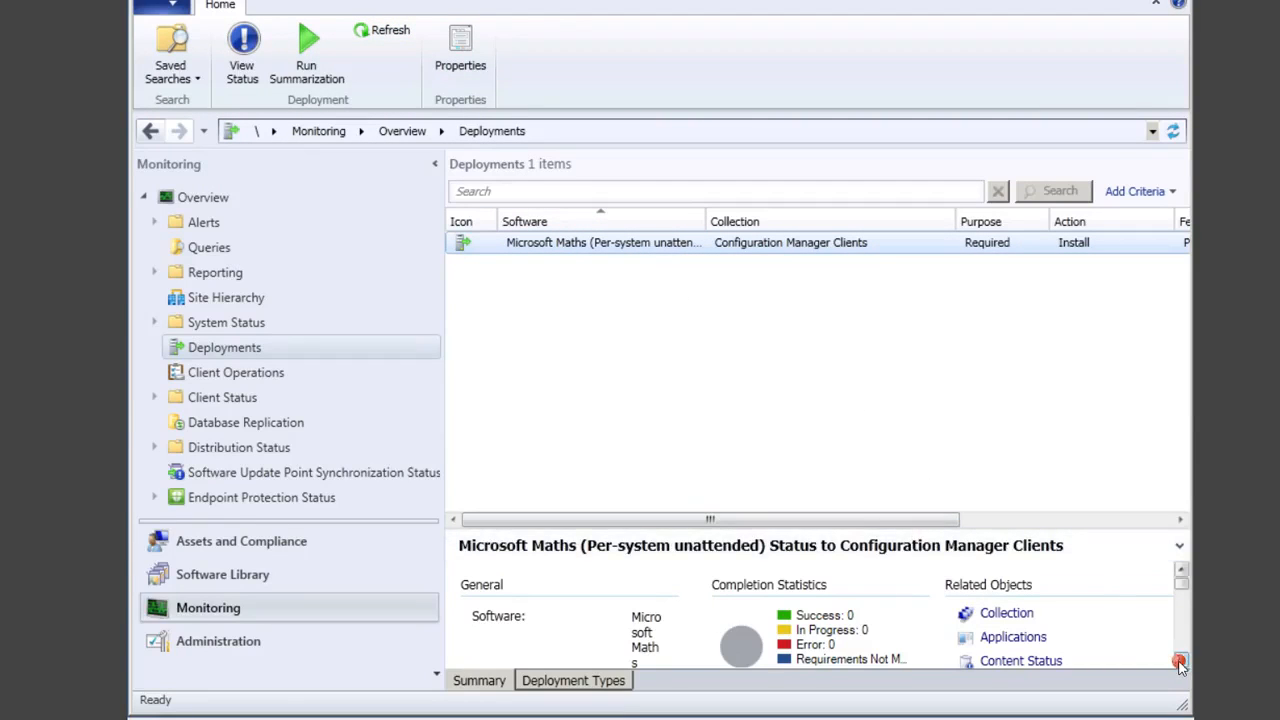
click(1181, 661)
click(1181, 661)
click(1181, 661)
click(1181, 661)
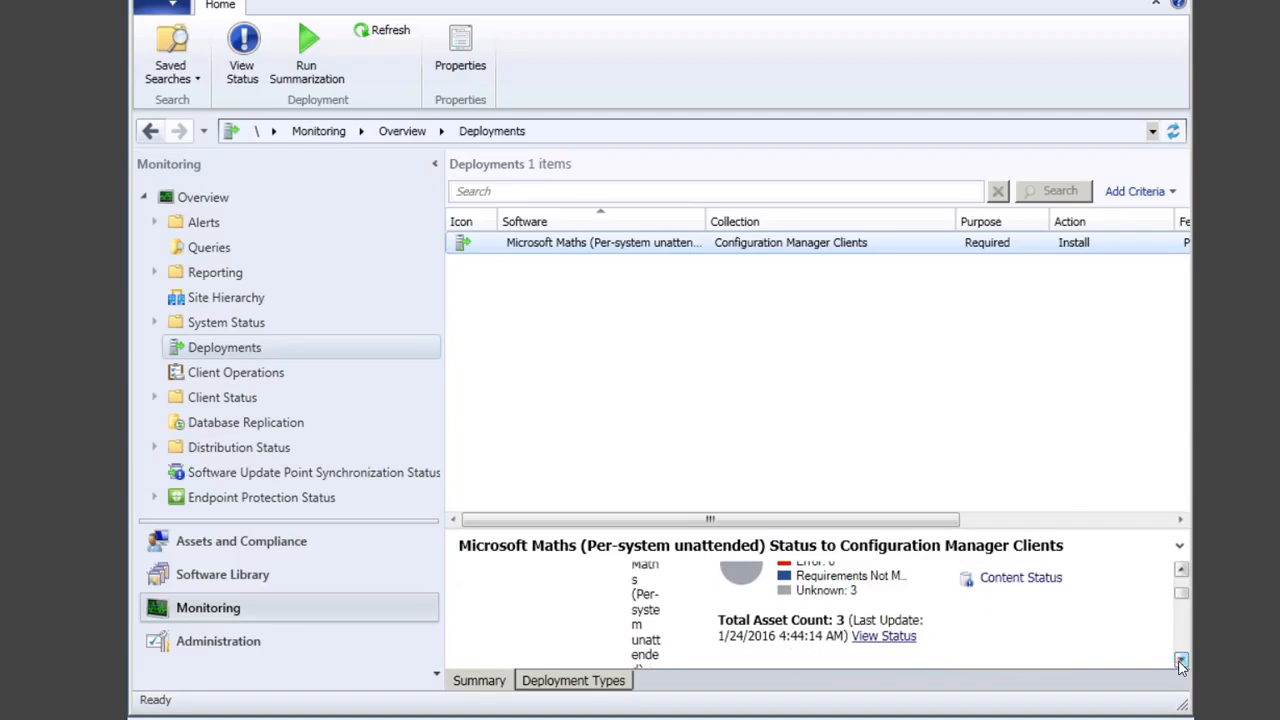
click(889, 636)
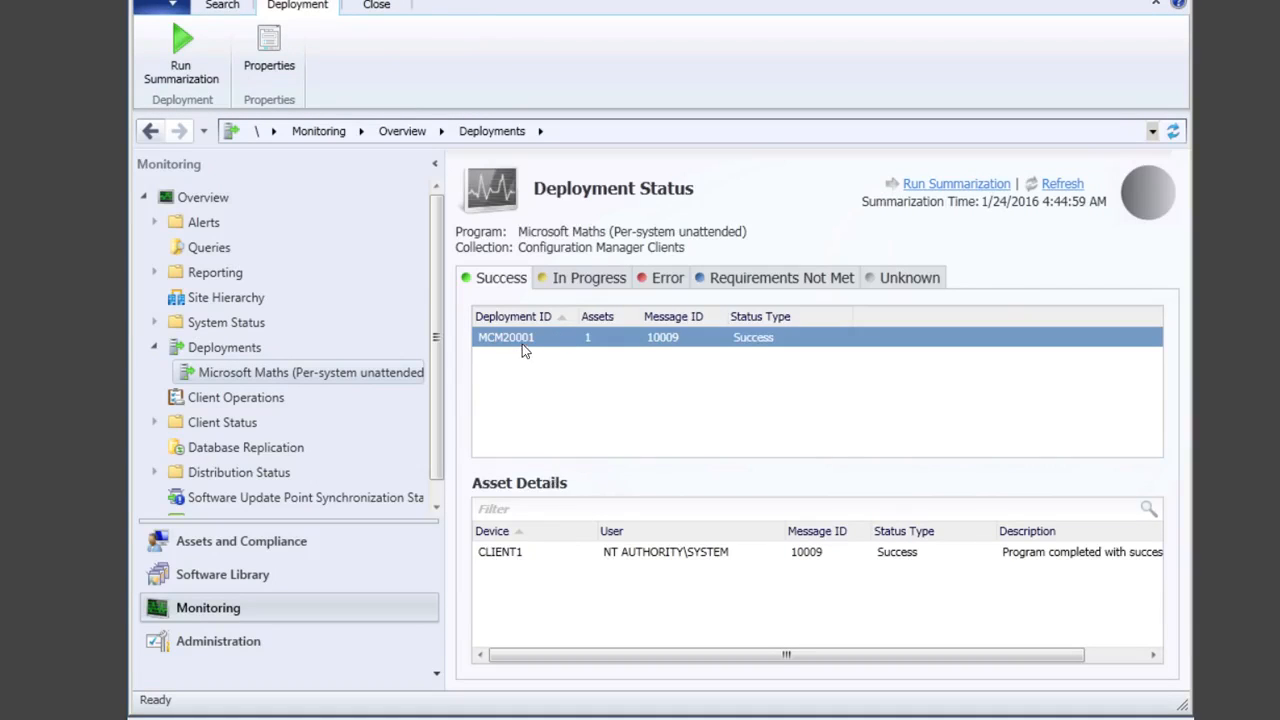
Check the In Progress and Success categories of the deployment status and select the CLIENT1 asset entry.
click(582, 278)
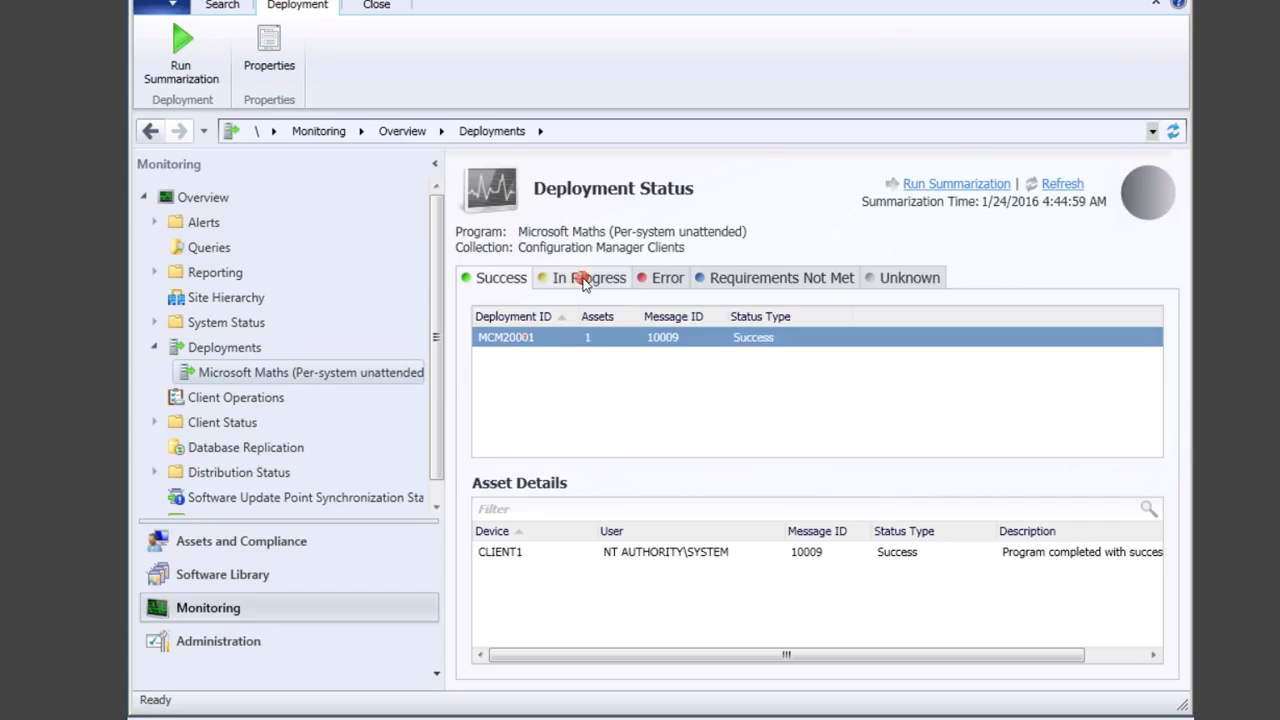
click(502, 283)
click(500, 552)
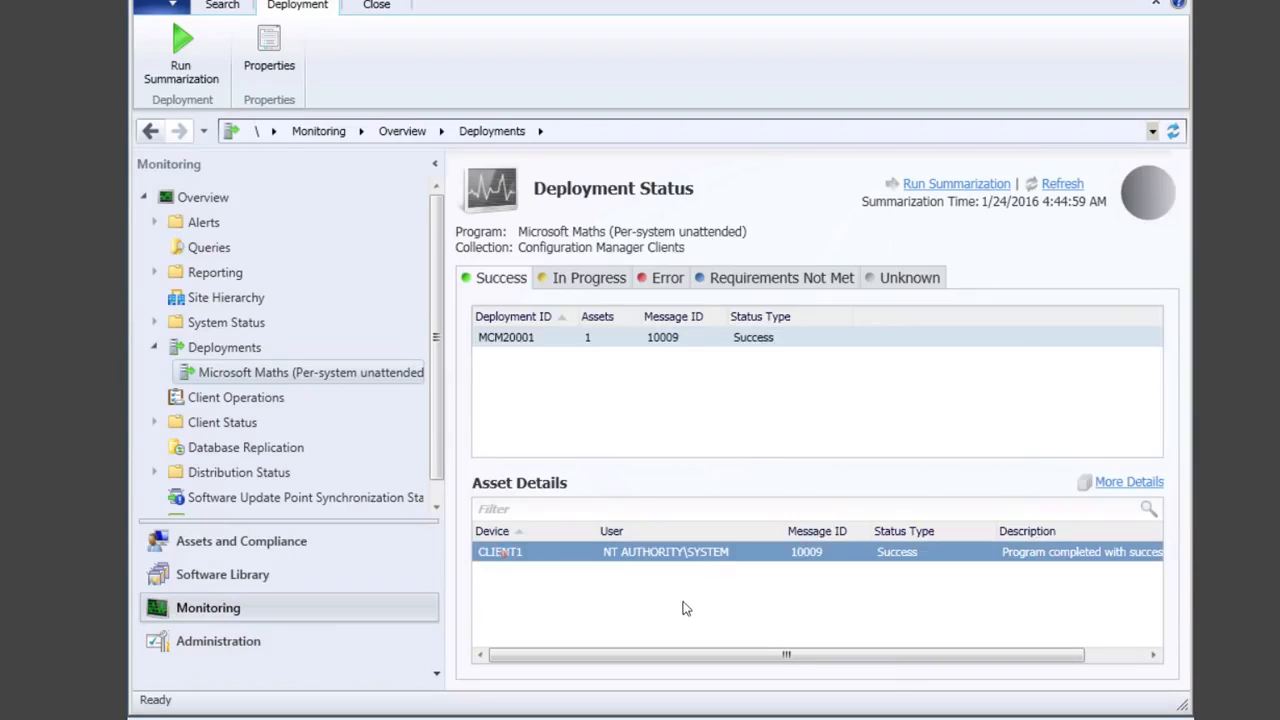
Run summarization twice from the deployment status view, acknowledging each message, and refresh the status.
click(952, 185)
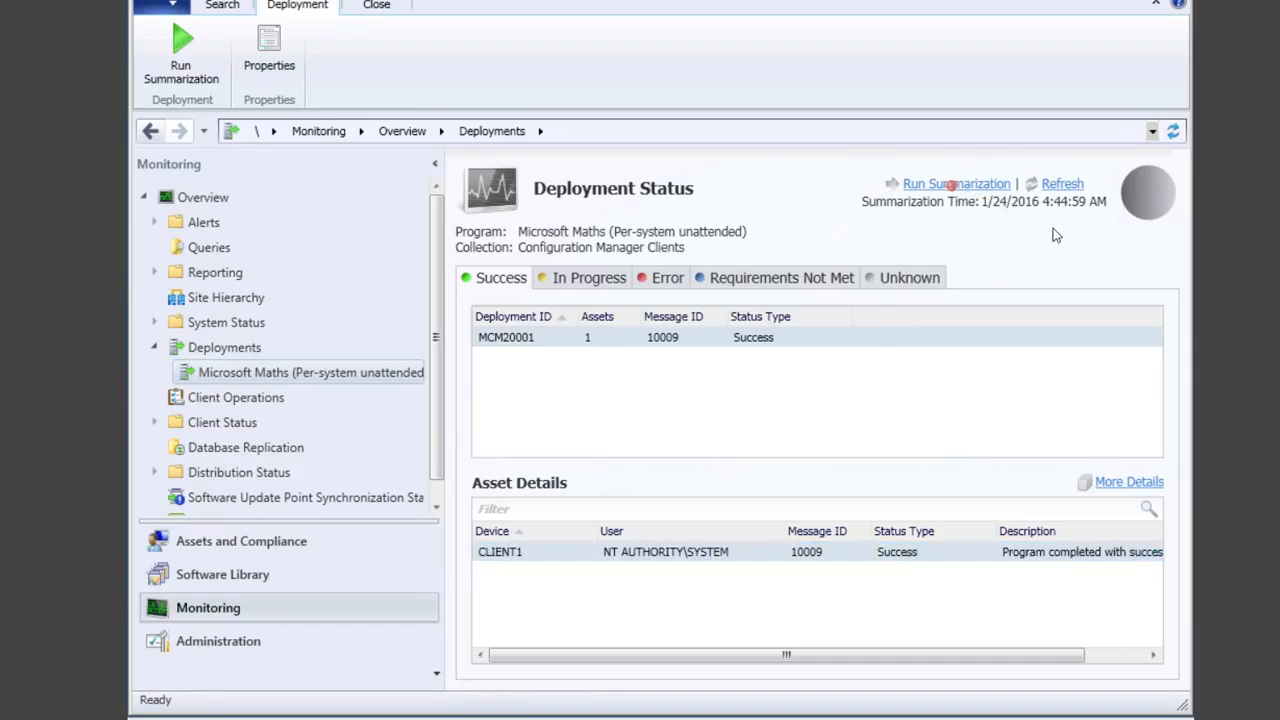
click(839, 423)
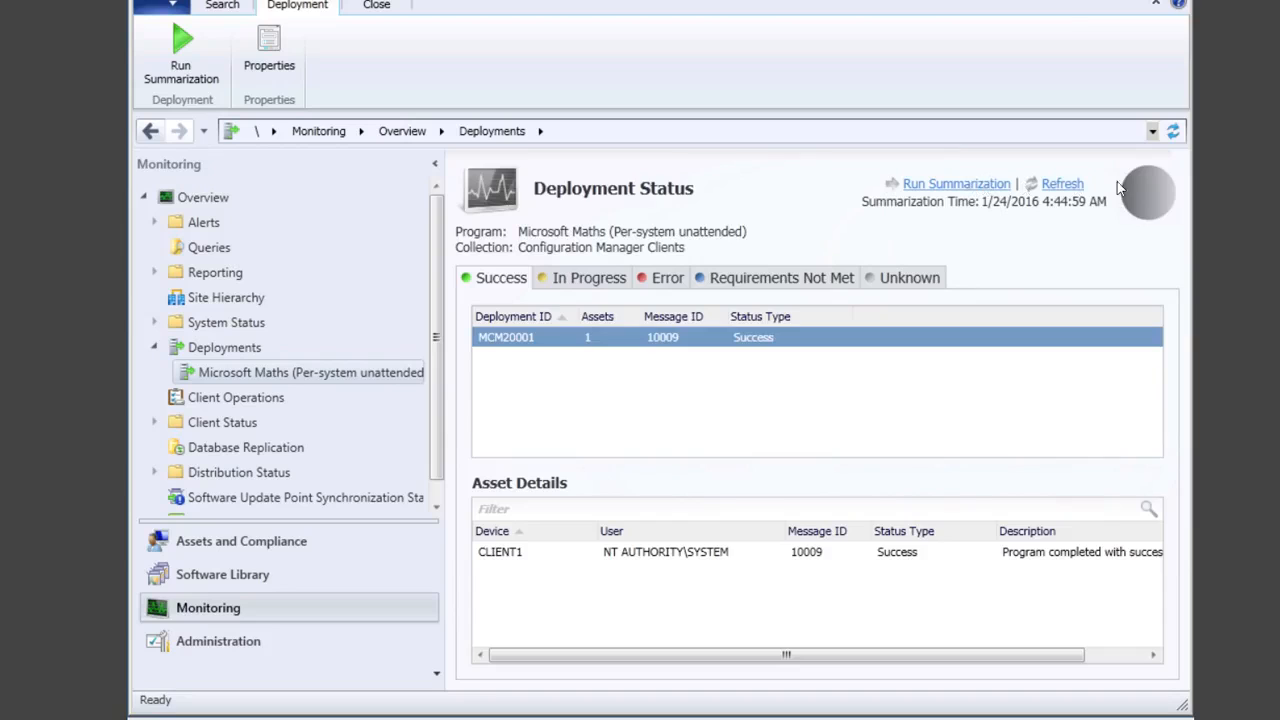
mouse_move(1136, 192)
click(940, 184)
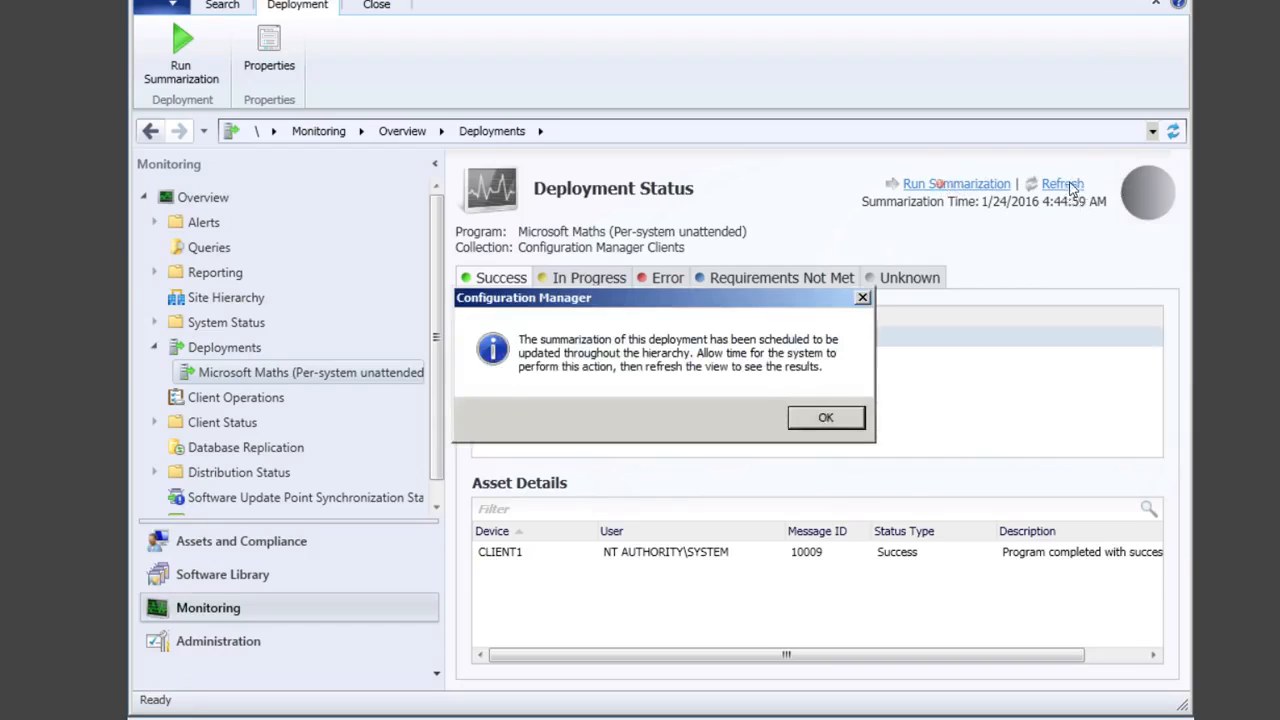
click(824, 418)
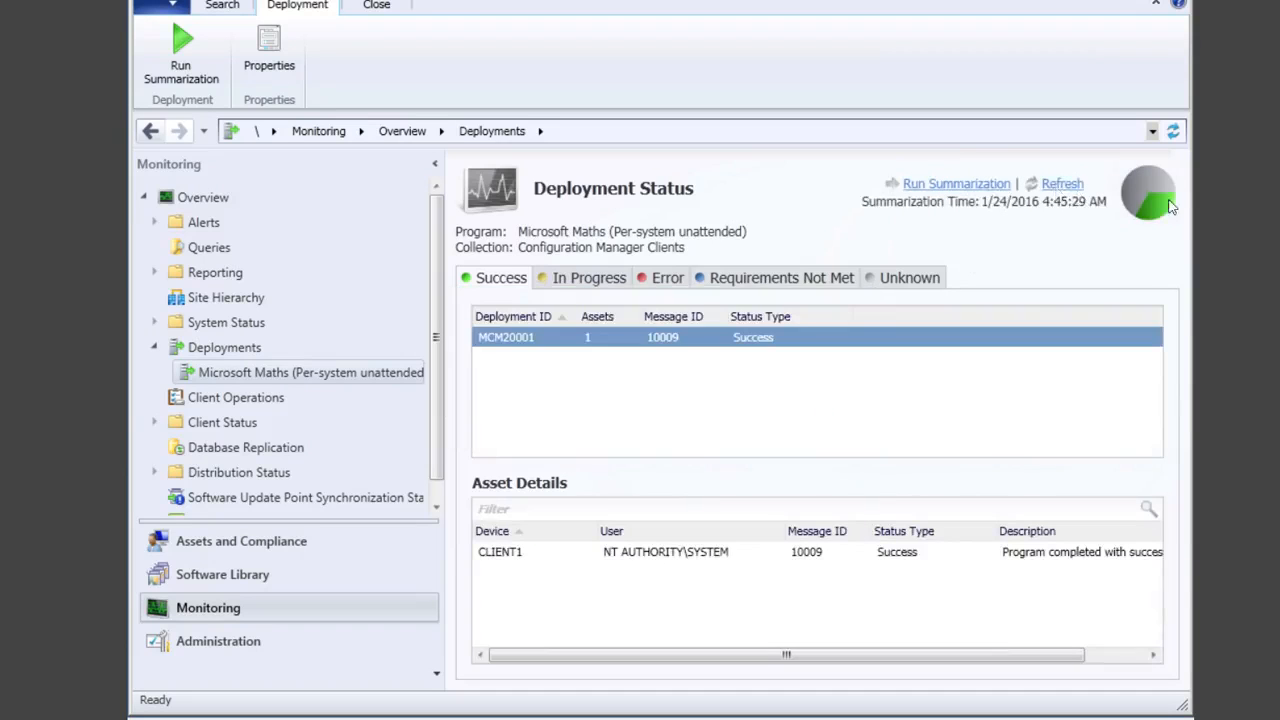
click(1060, 185)
Return to the Deployments list and examine the completion statistics and asset count of the Microsoft Maths deployment.
click(150, 131)
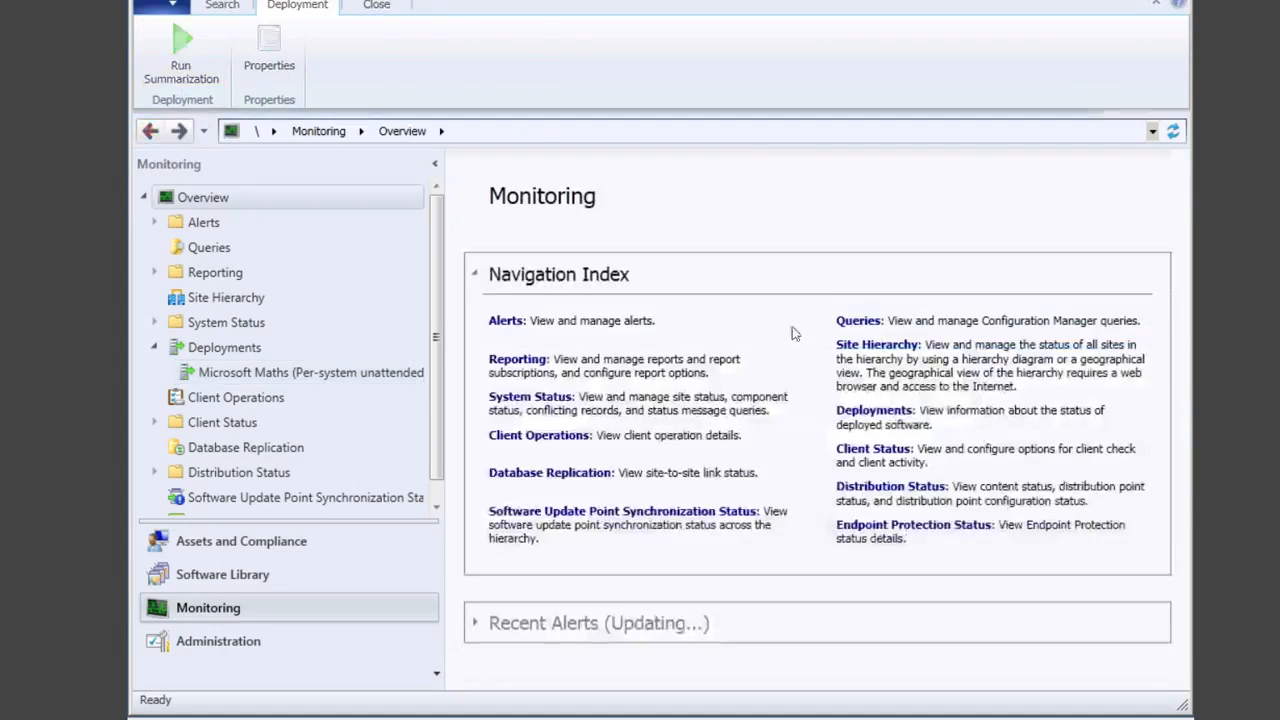
click(178, 131)
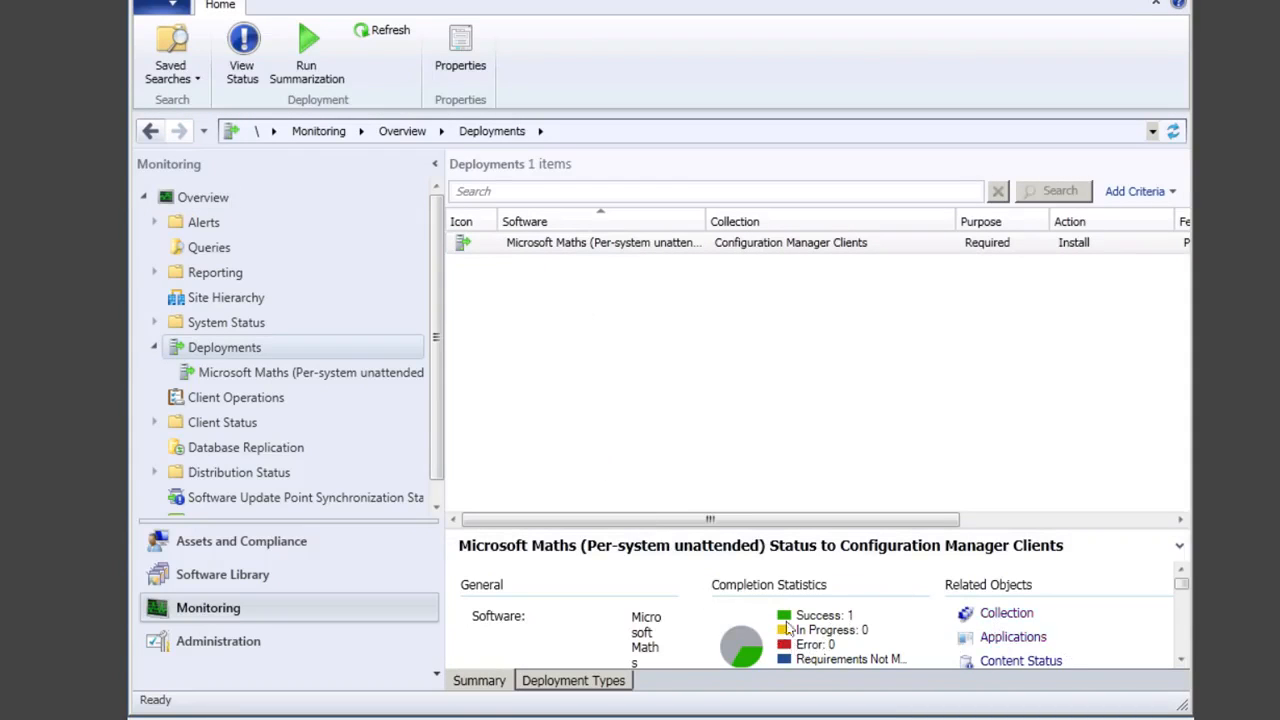
click(1182, 664)
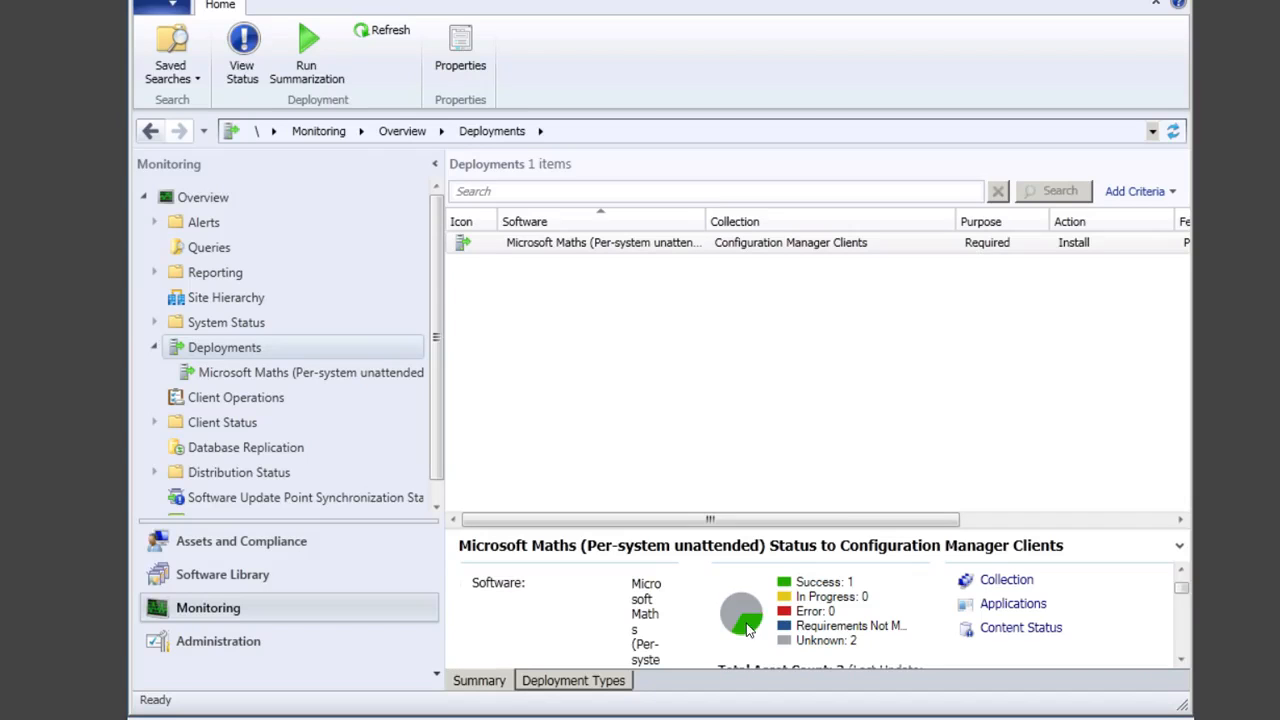
click(1183, 661)
click(1183, 661)
click(1183, 661)
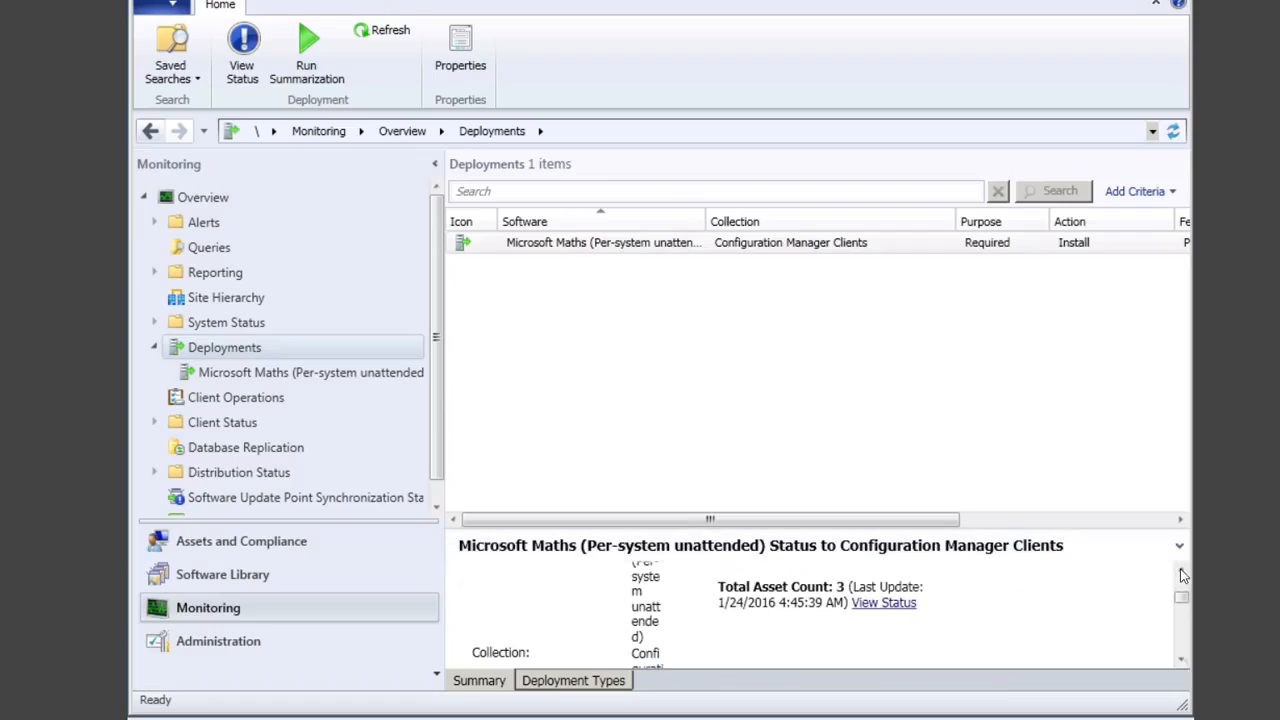
click(1182, 569)
click(1182, 569)
click(1182, 569)
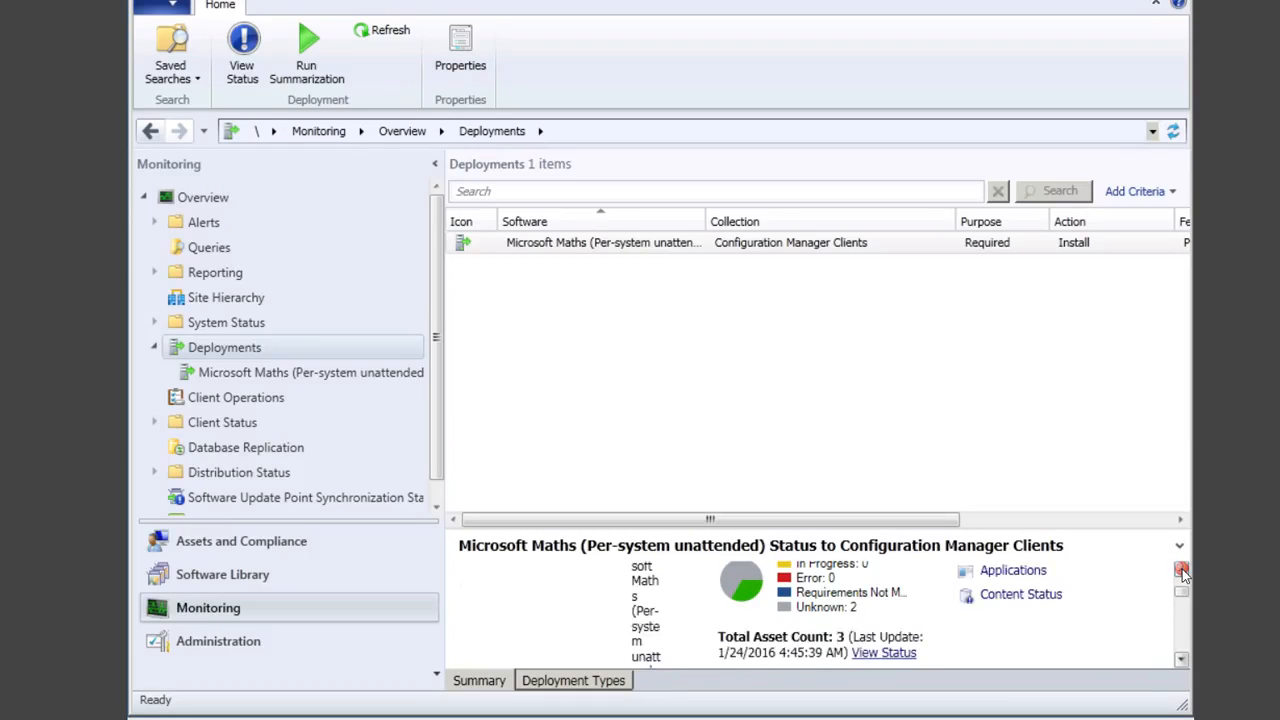
click(1182, 569)
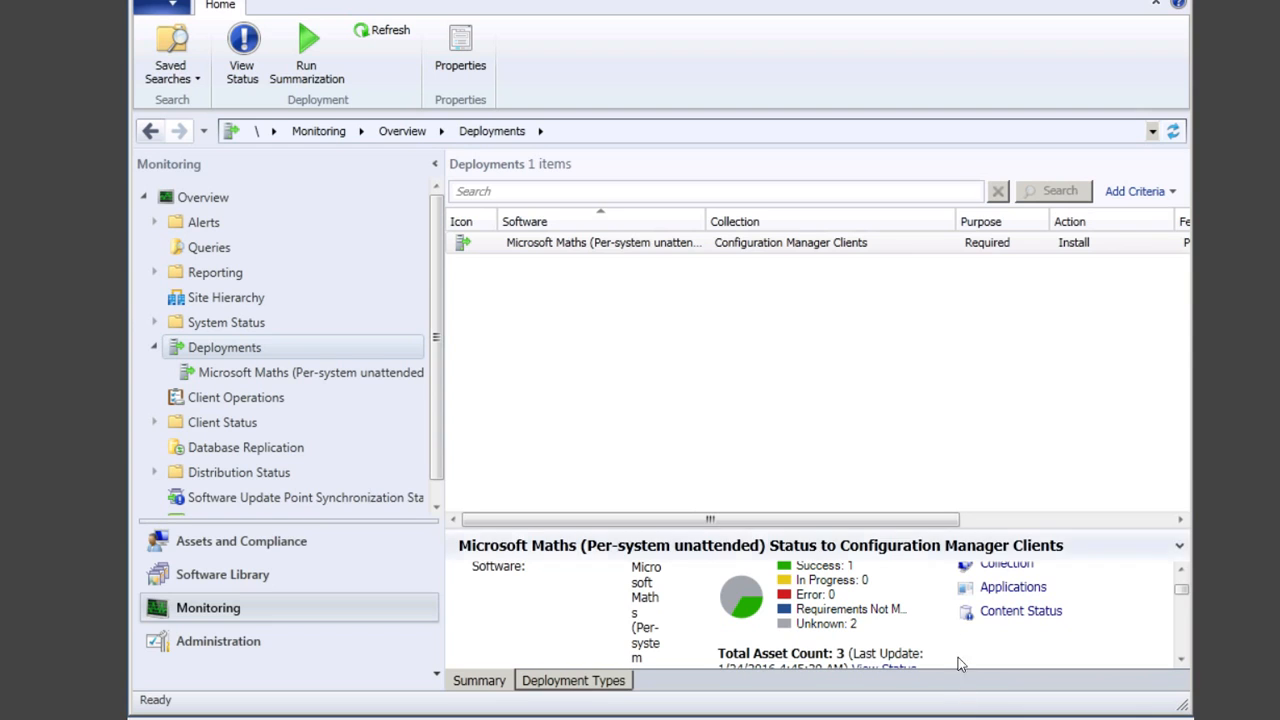
Open the Applications node under Application Management in the Software Library workspace.
click(226, 578)
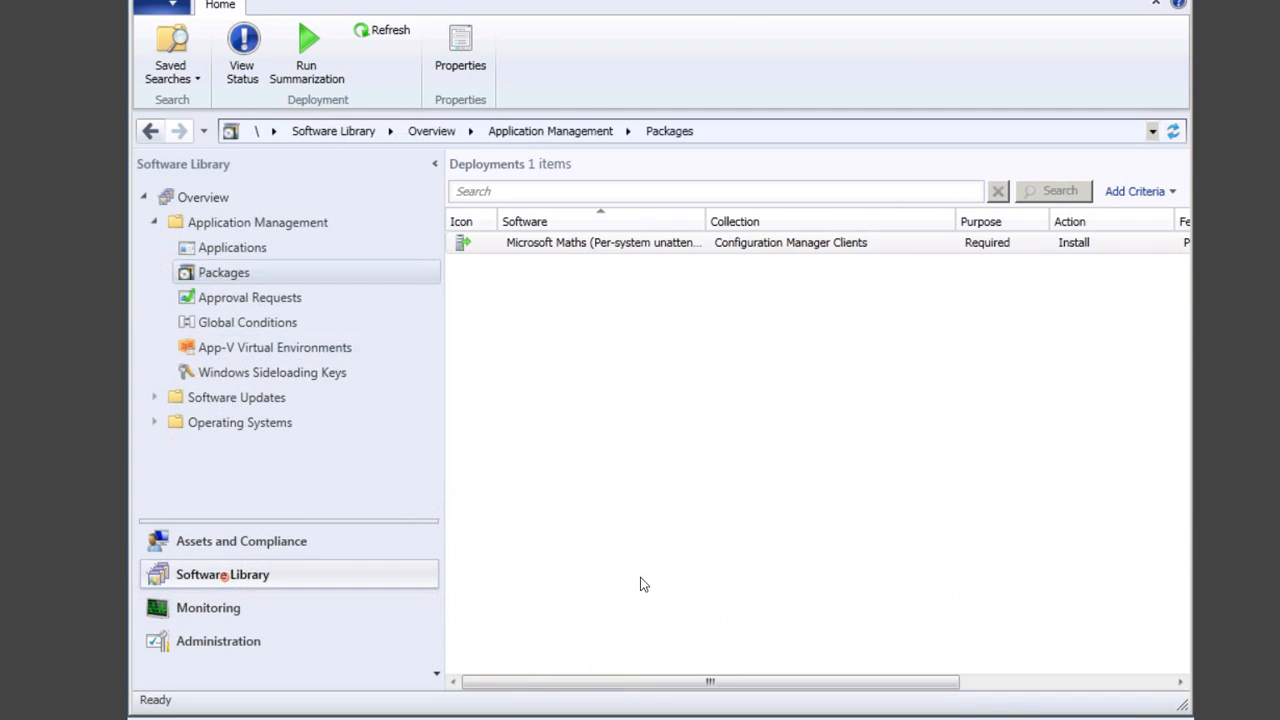
click(252, 248)
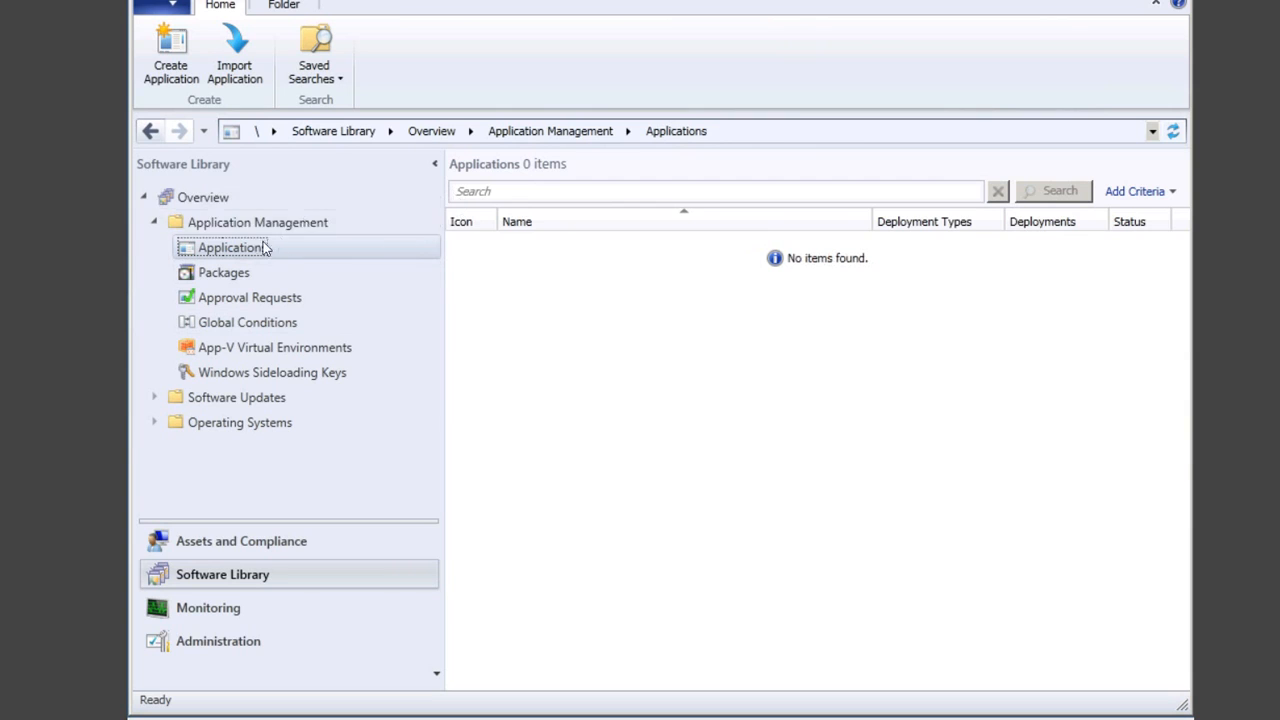
click(213, 199)
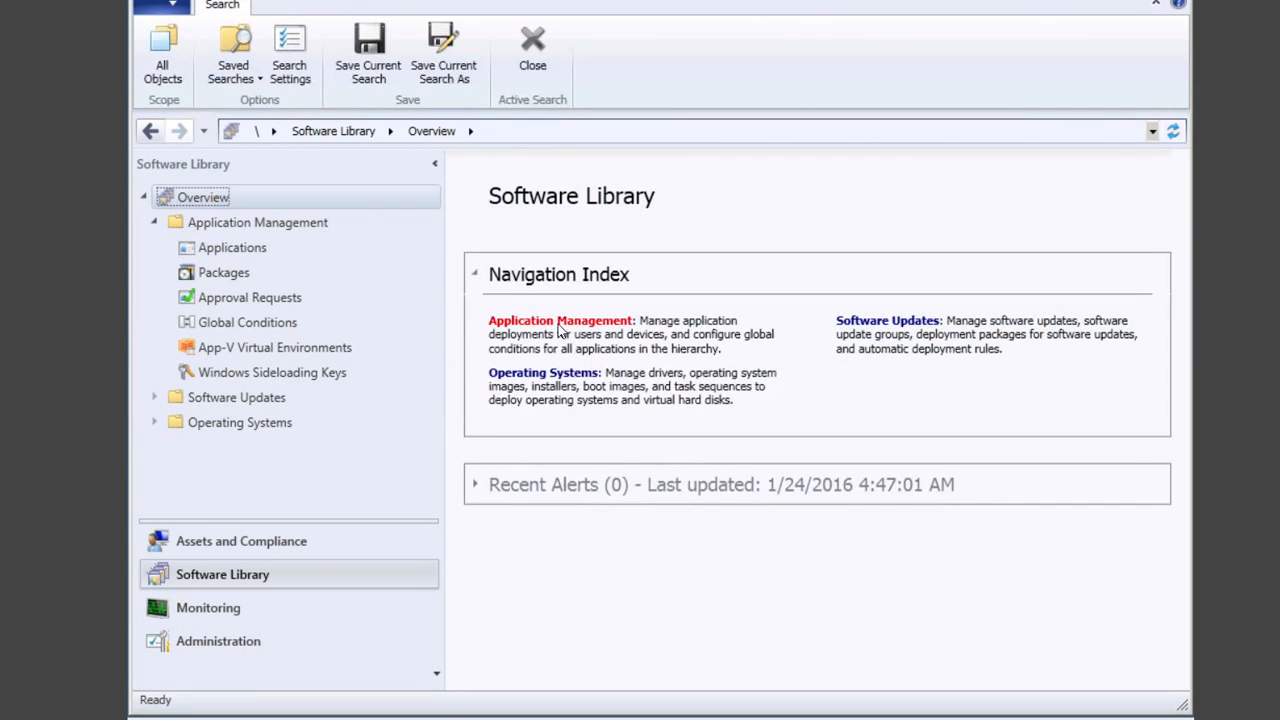
click(787, 333)
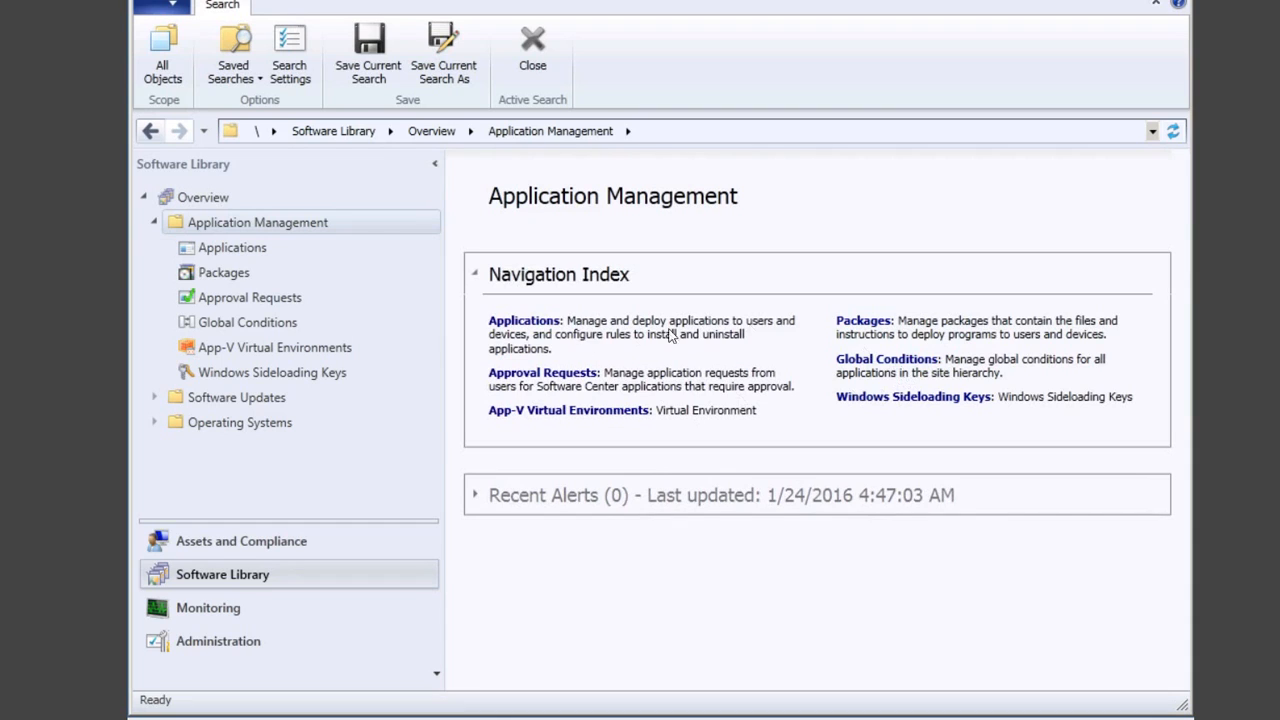
click(545, 327)
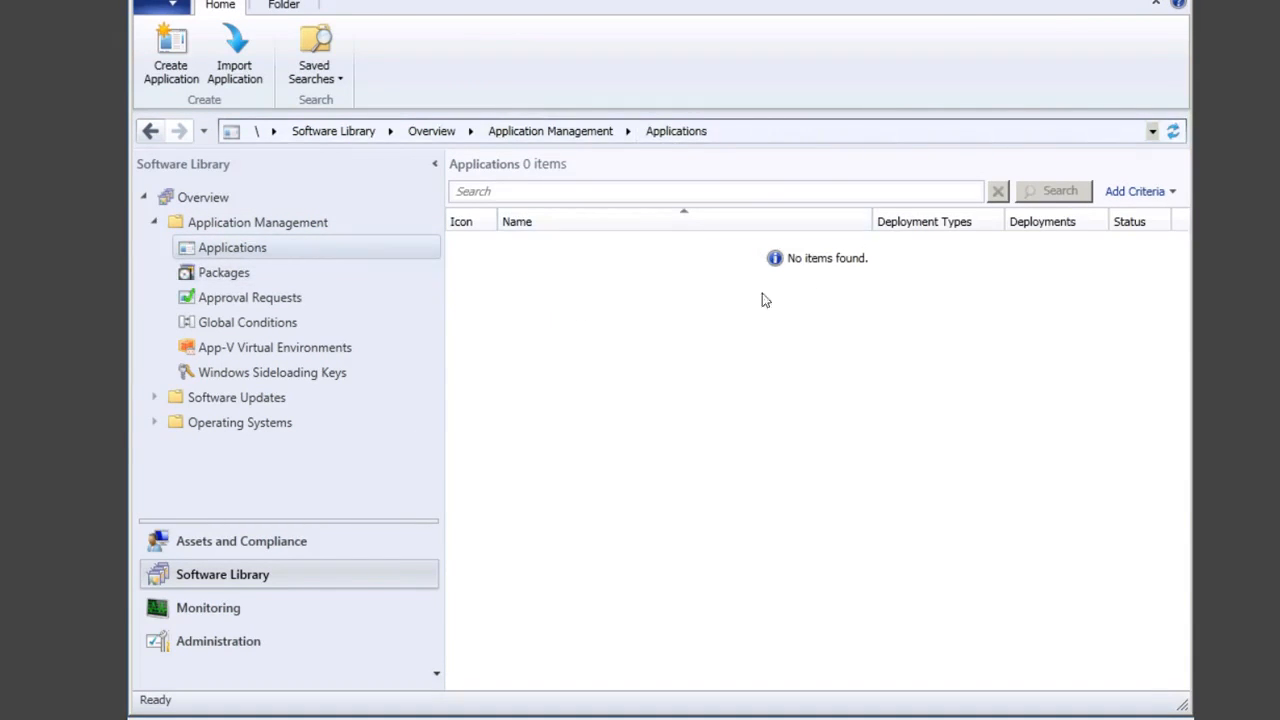
Start a new application that detects its information from CcmTools.msi in the CCMTools folder of Lab Files, and import that information.
click(171, 52)
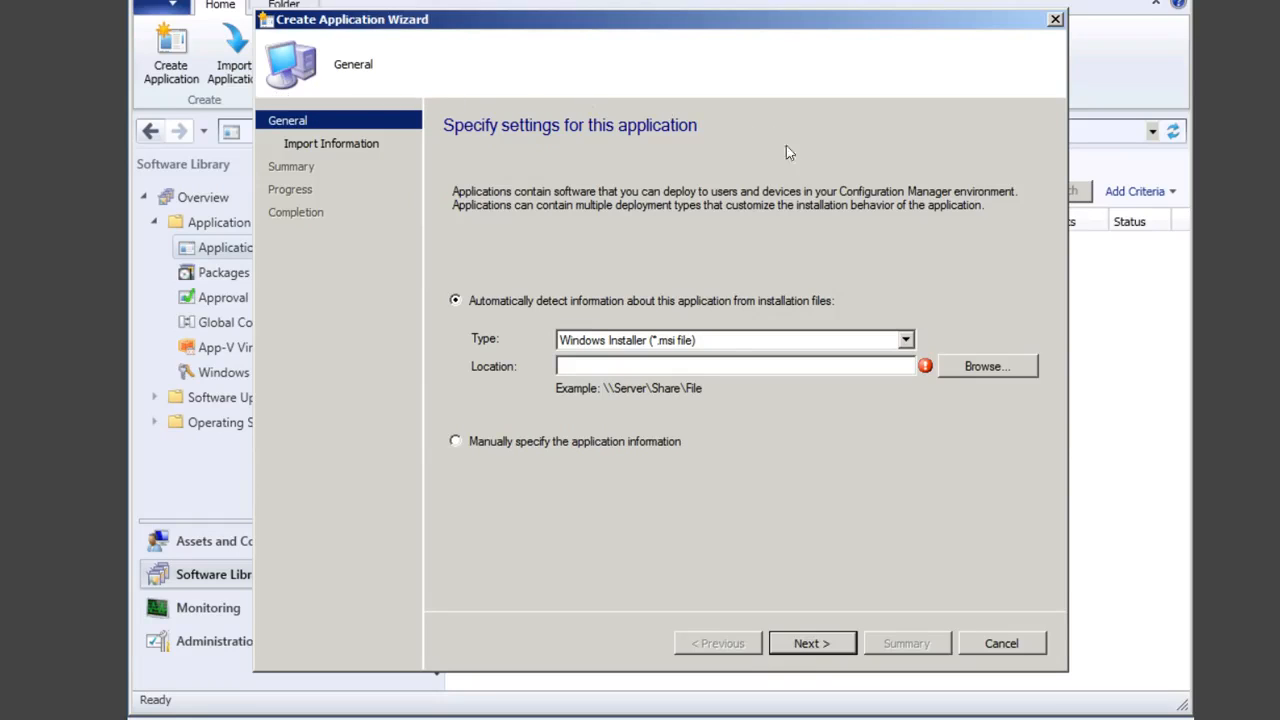
click(985, 367)
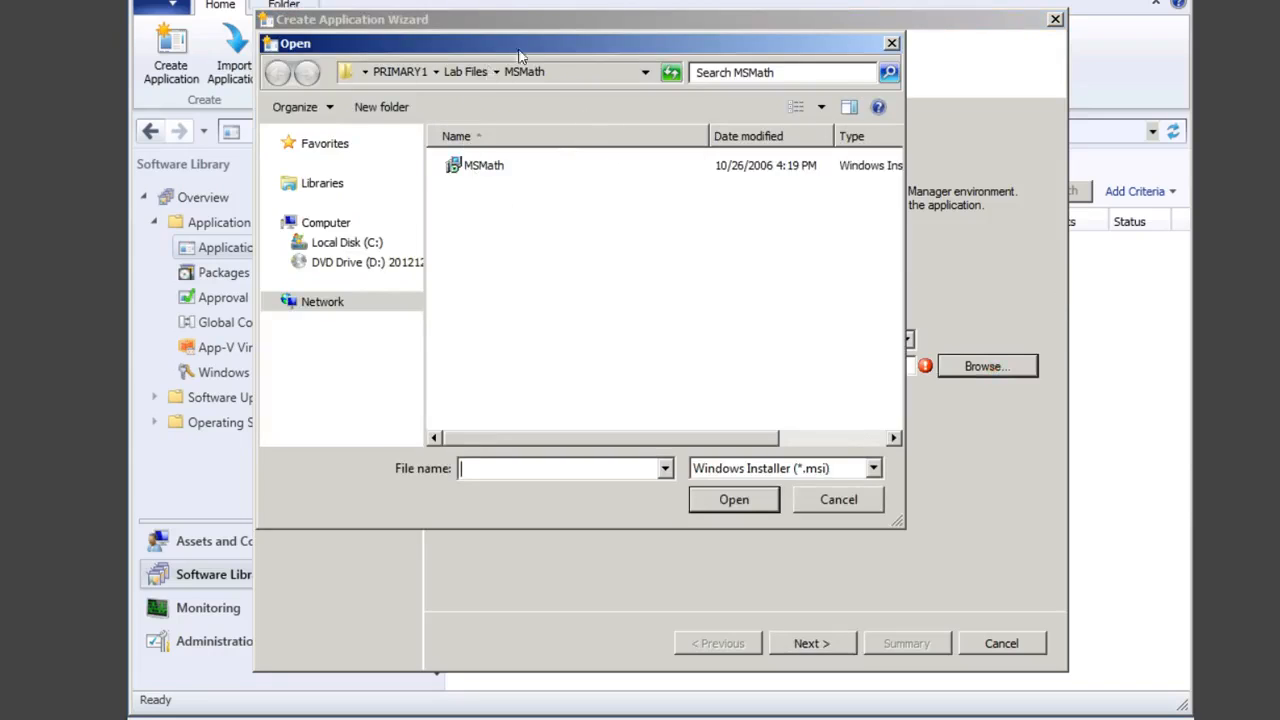
click(468, 72)
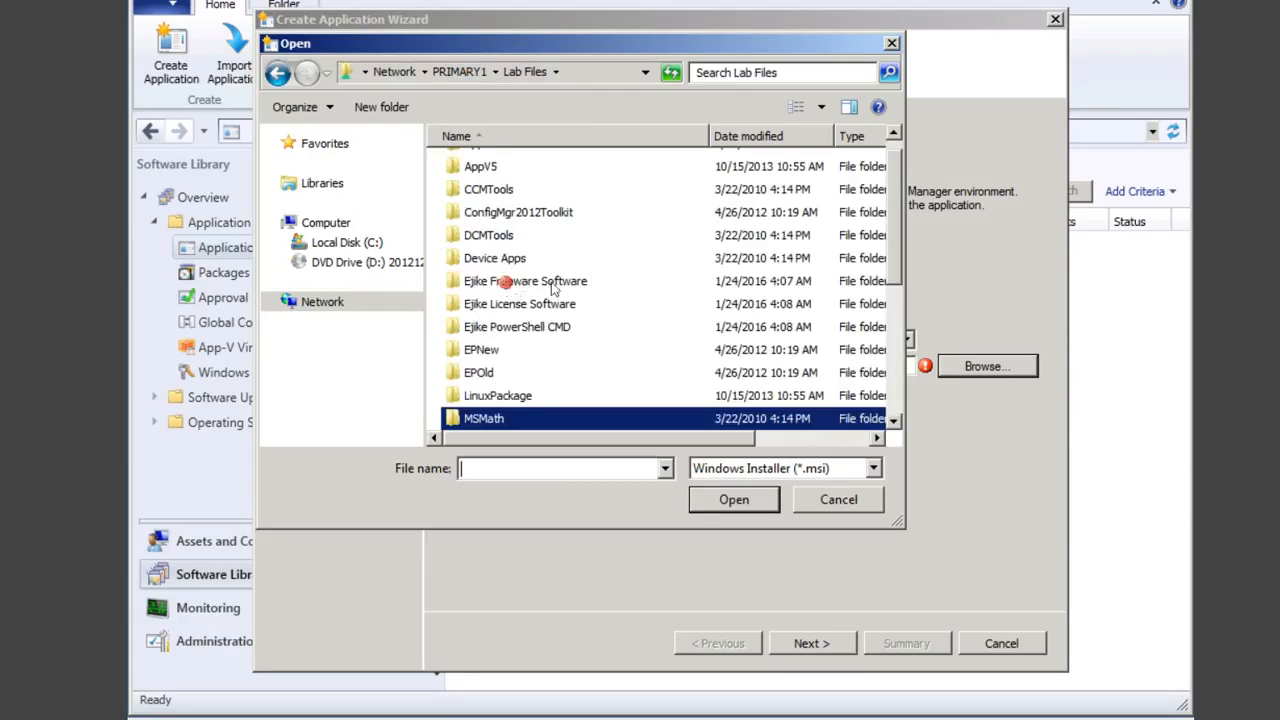
click(506, 281)
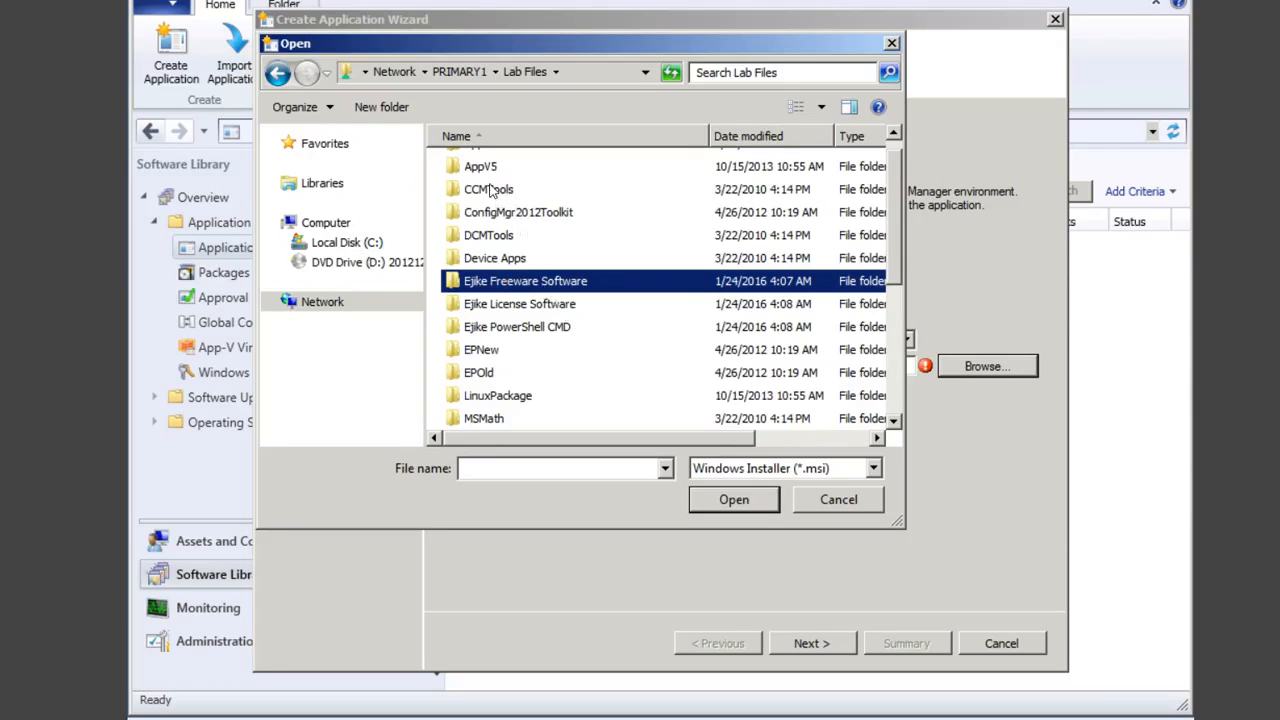
click(489, 188)
double_click(489, 188)
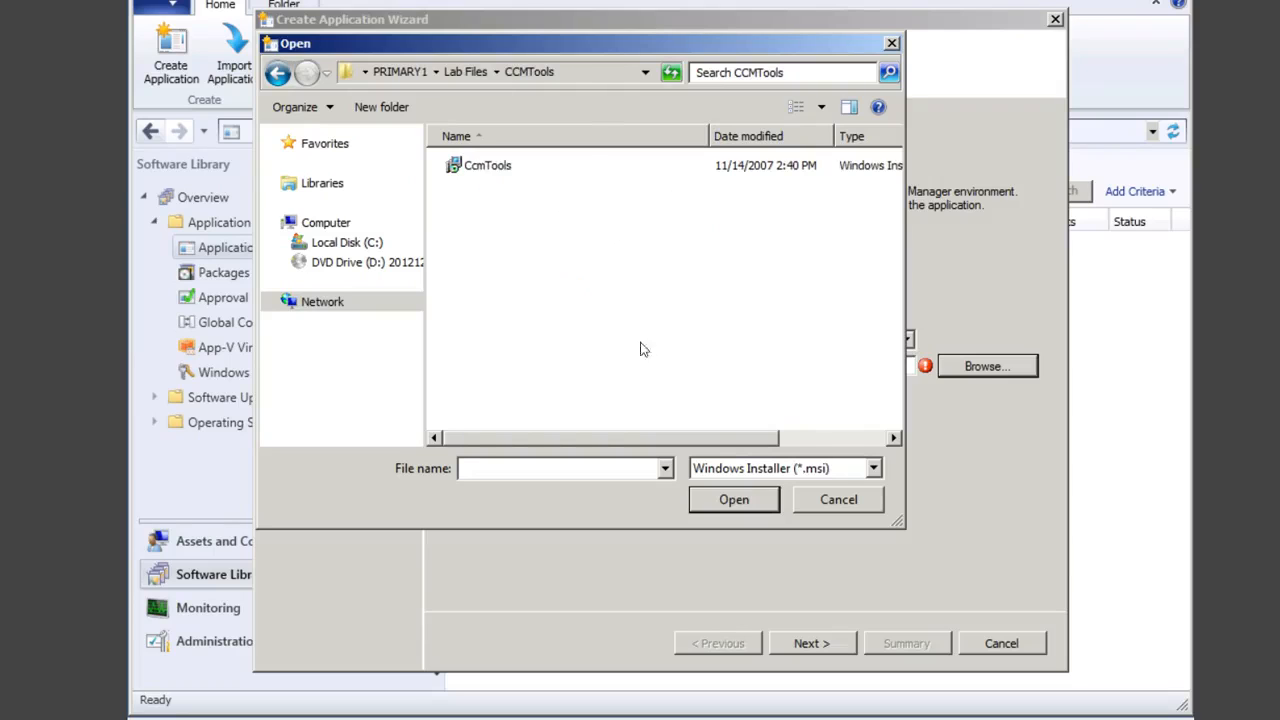
click(492, 167)
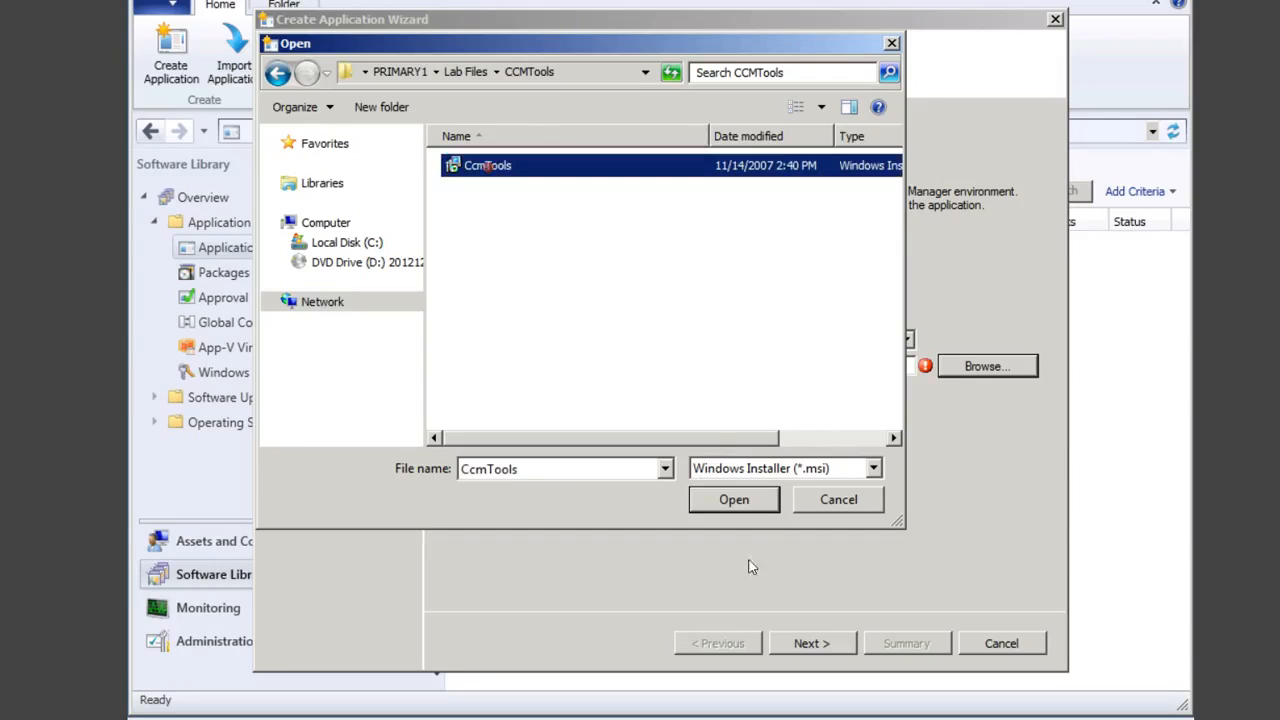
click(731, 500)
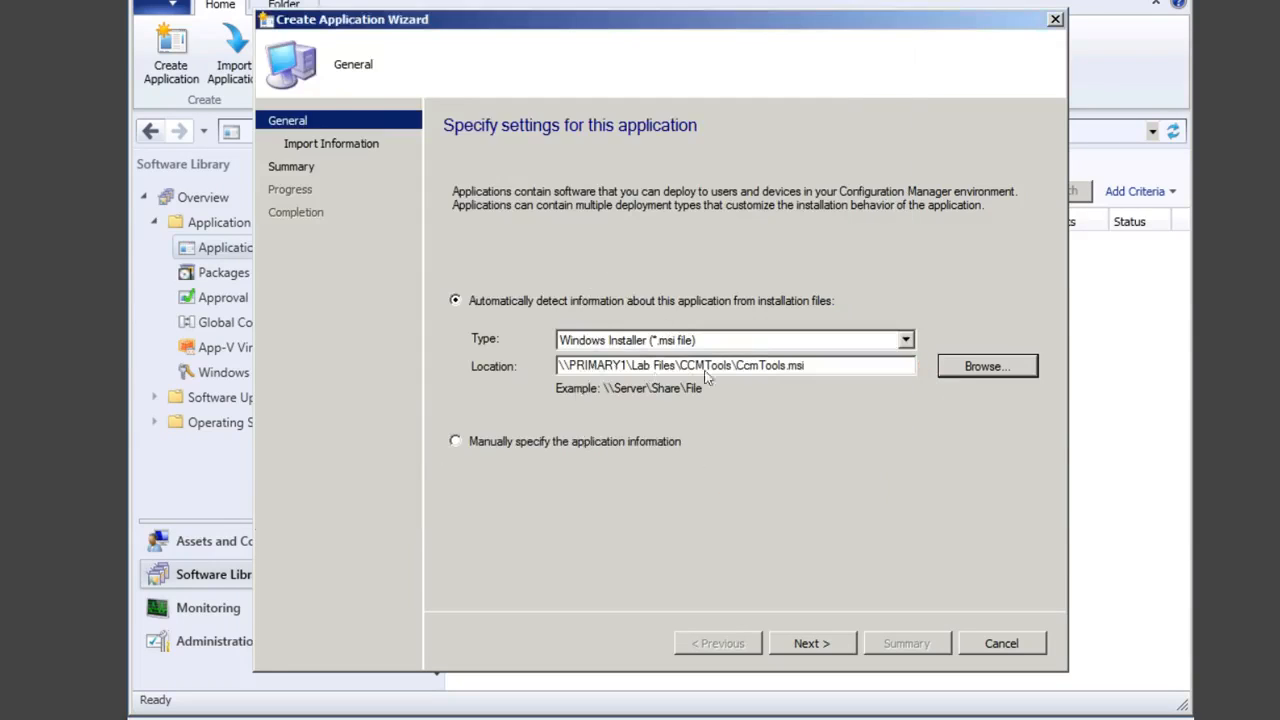
click(812, 643)
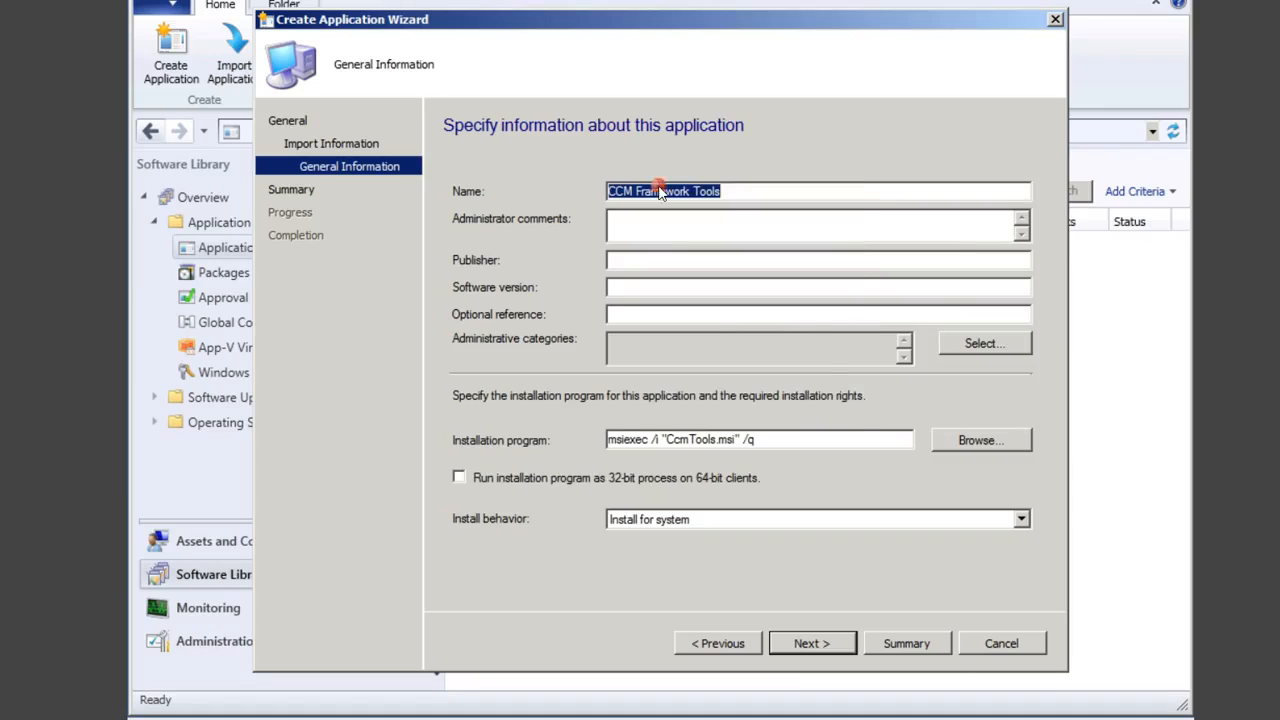
Copy the application name CCM Framework Tools into the administrator comments and shorten the name to CCM Tools.
right_click(659, 190)
click(705, 241)
click(652, 214)
key(ctrl+v)
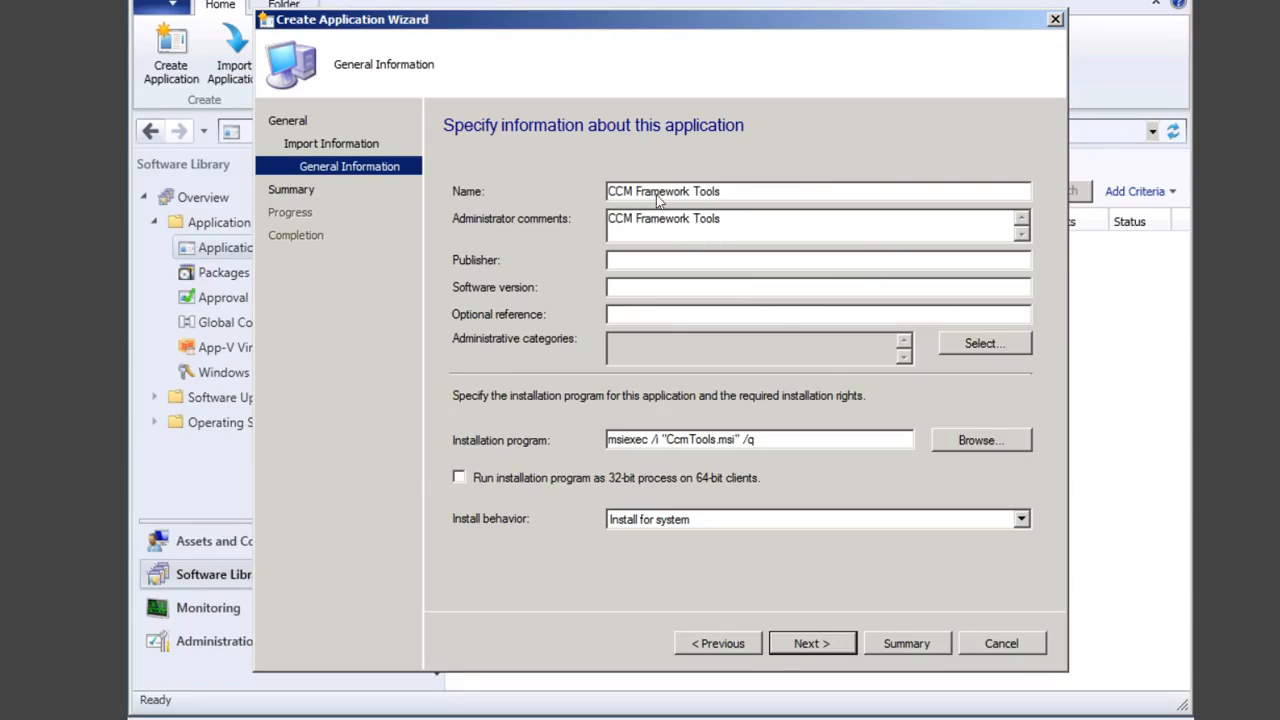
double_click(663, 190)
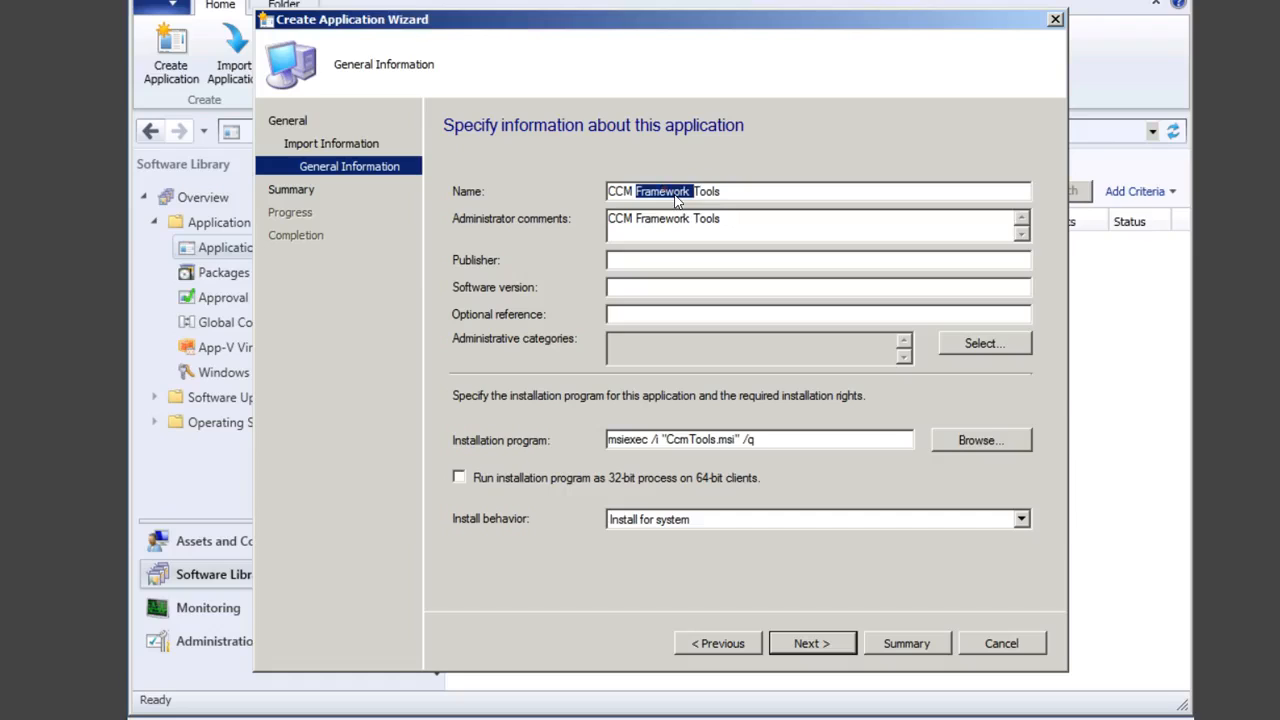
key(Delete)
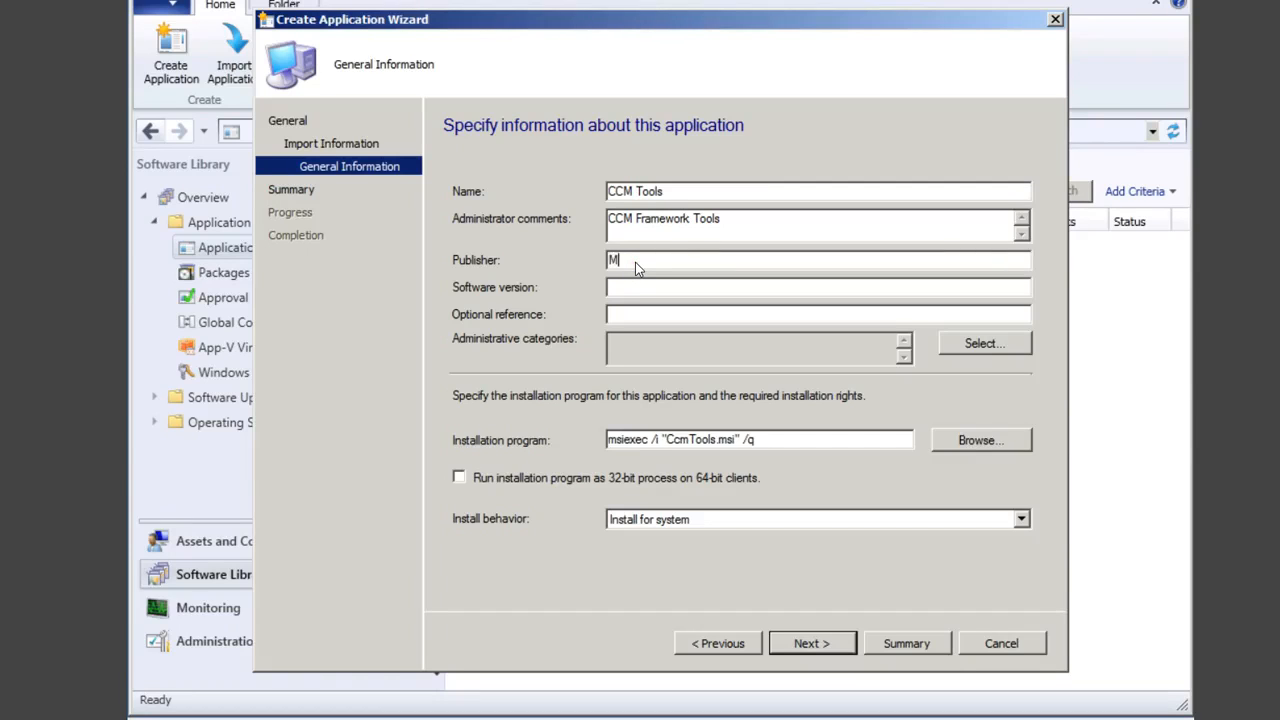
Set the application's publisher to Microsoft and its software version to 4.0.
click(635, 262)
text(Microso)
text(ft)
text(4.0)
Accept the general information and the summary to create the CCM Tools application, and review the completion details.
click(811, 643)
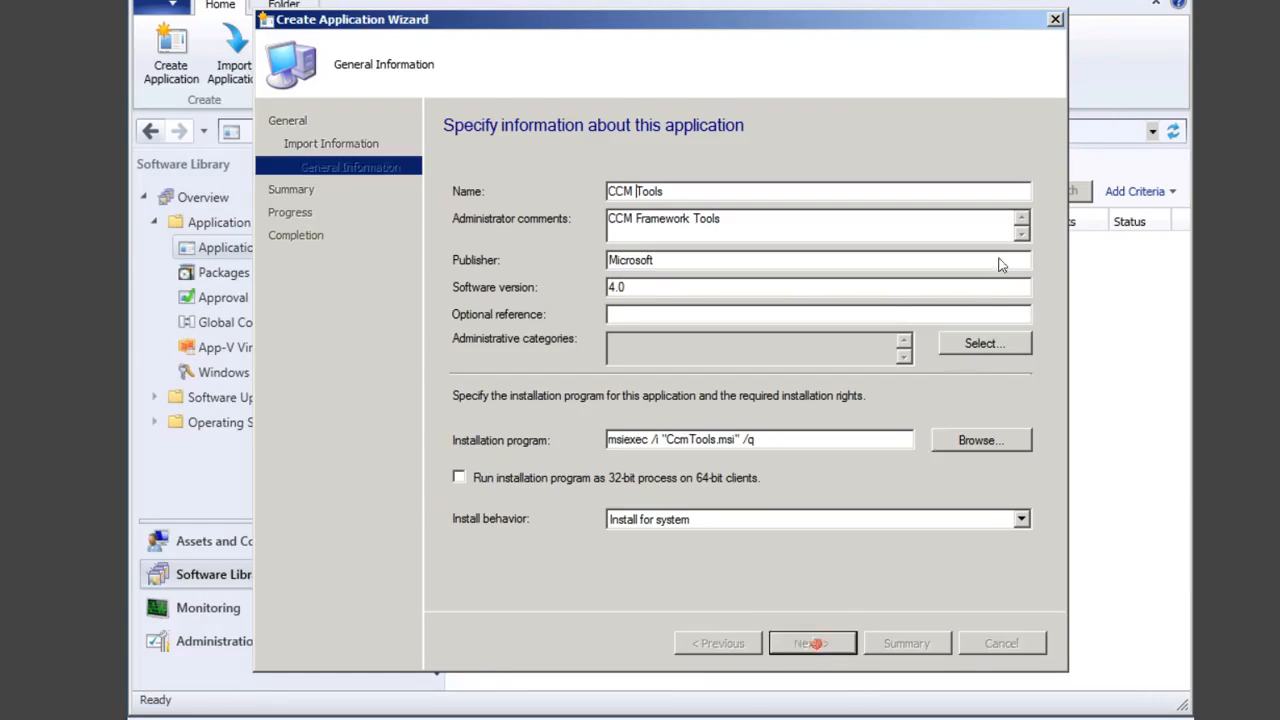
click(821, 646)
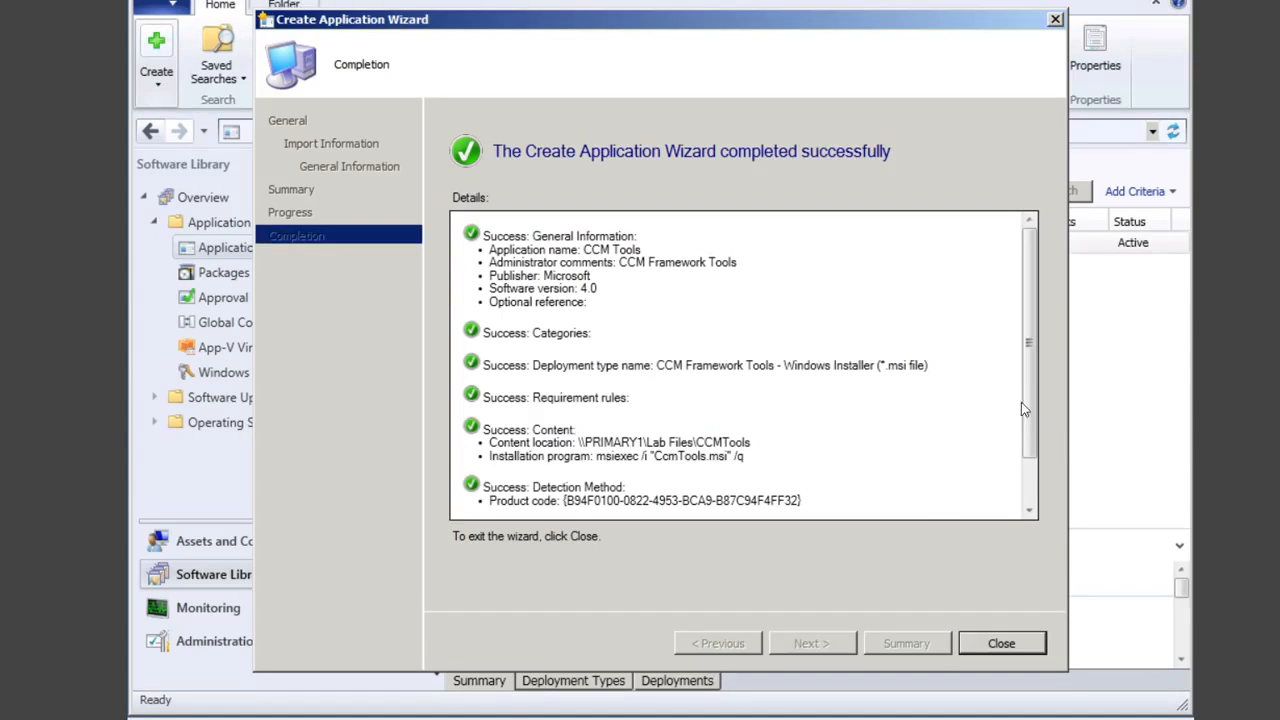
click(1031, 511)
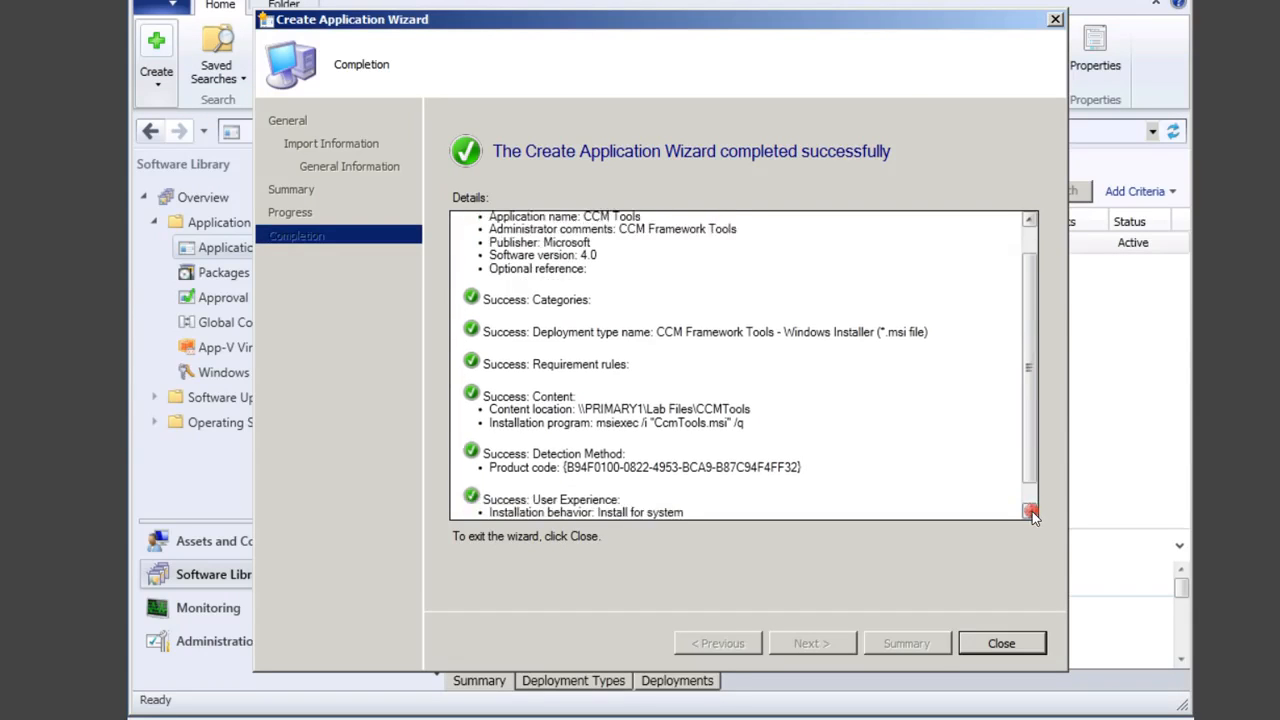
Close the finished wizard and examine the CCM Tools application's summary, deployment types and deployments.
click(1001, 643)
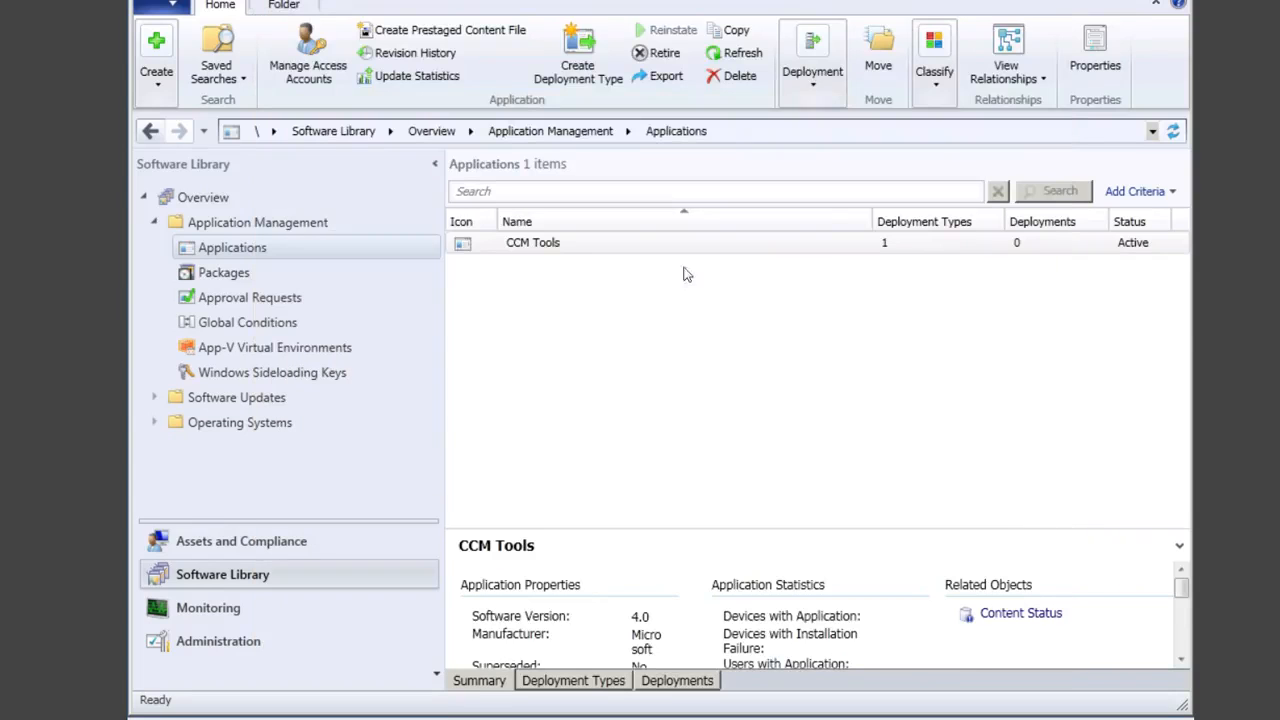
click(557, 243)
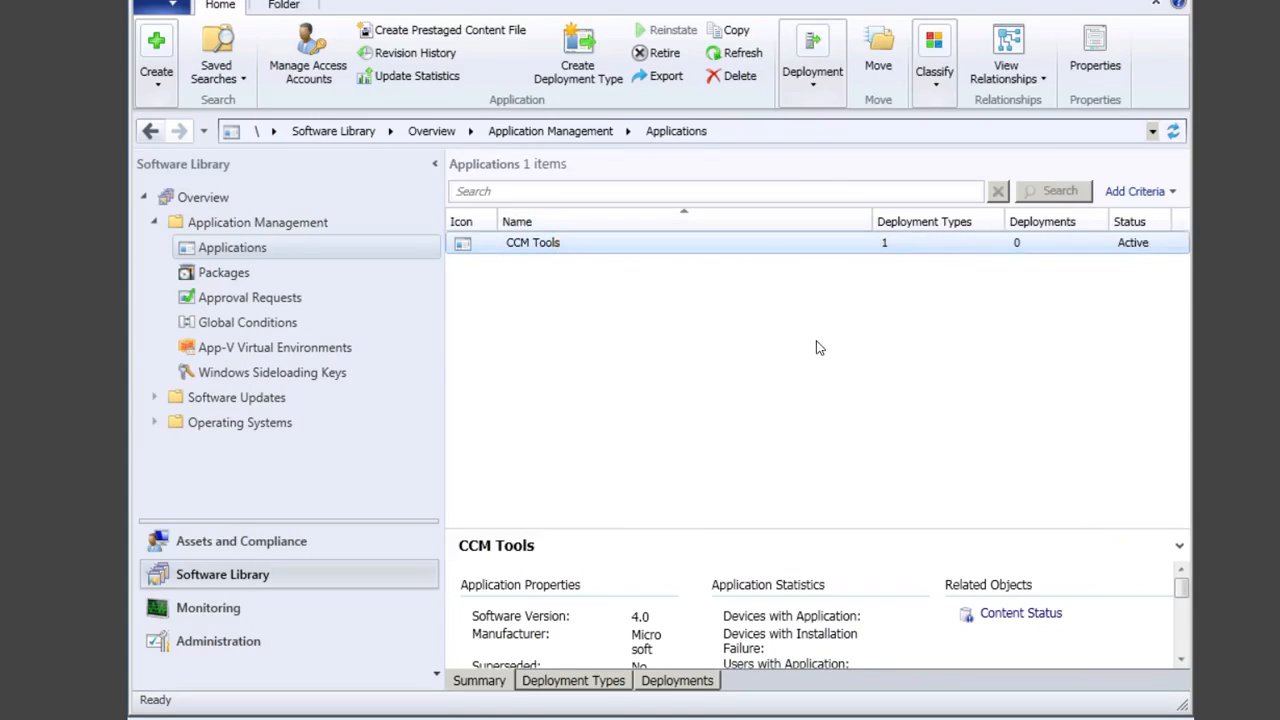
click(486, 684)
click(1181, 657)
click(1182, 658)
click(1182, 658)
click(1182, 658)
click(1182, 658)
click(1182, 658)
click(1182, 658)
click(1182, 570)
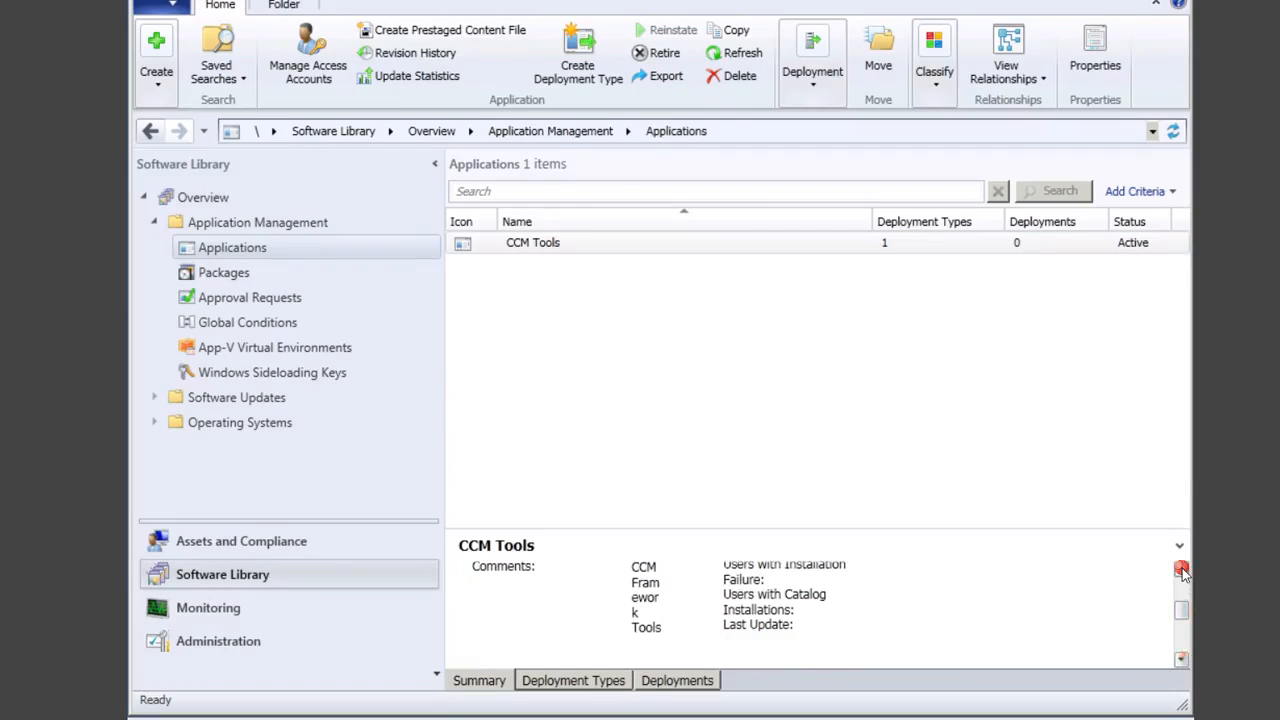
click(1182, 570)
click(1182, 570)
click(1182, 570)
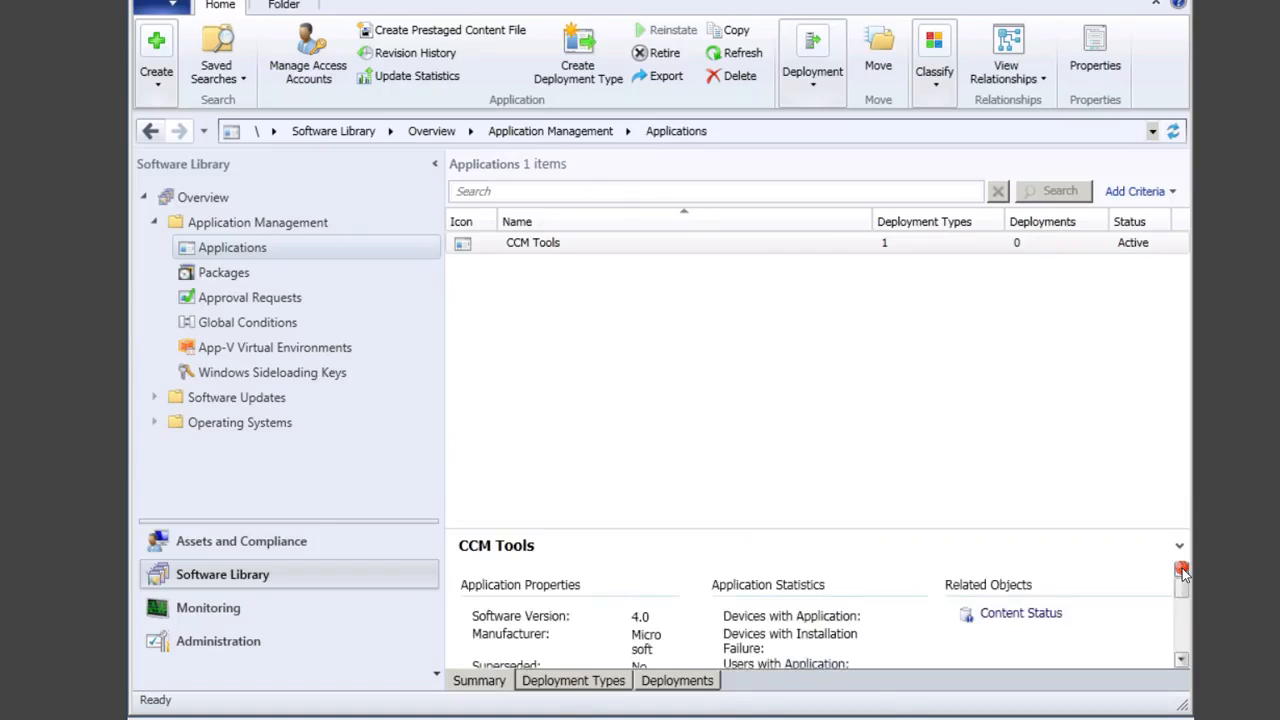
click(576, 681)
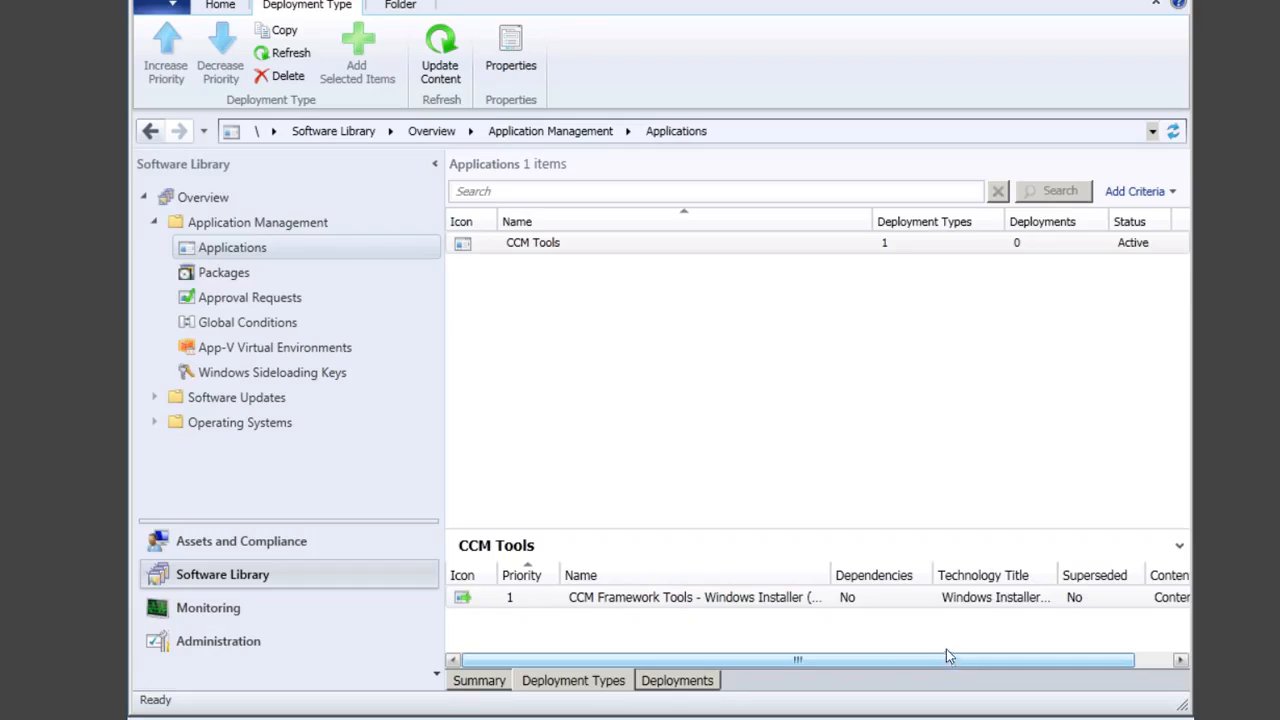
click(679, 688)
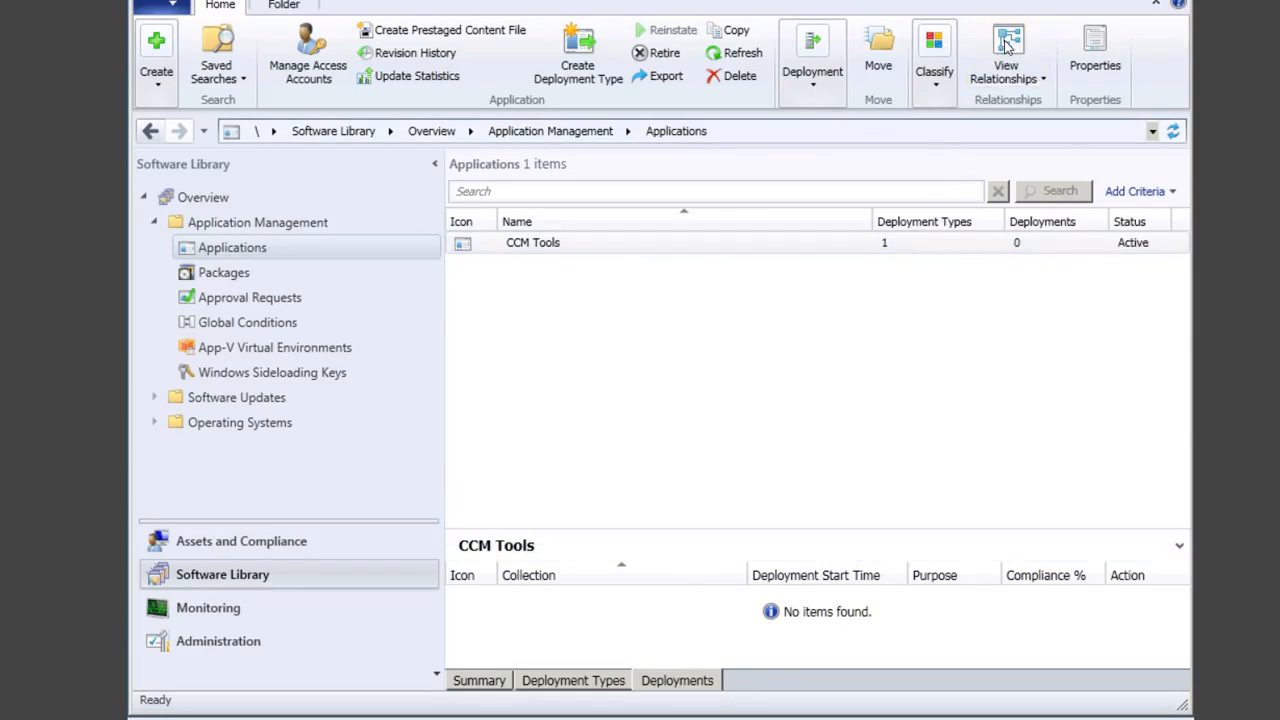
Start deploying the CCM Tools application and target it at the Configuration Manager Clients device collection.
click(816, 90)
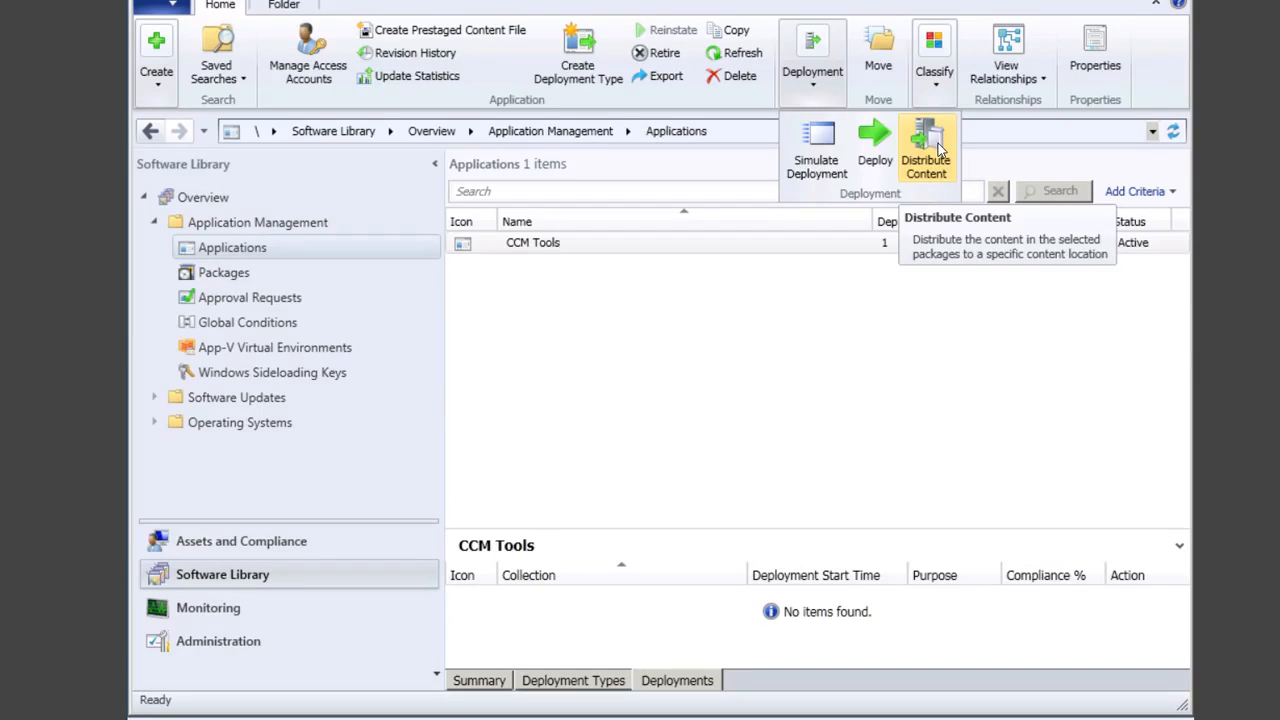
click(874, 147)
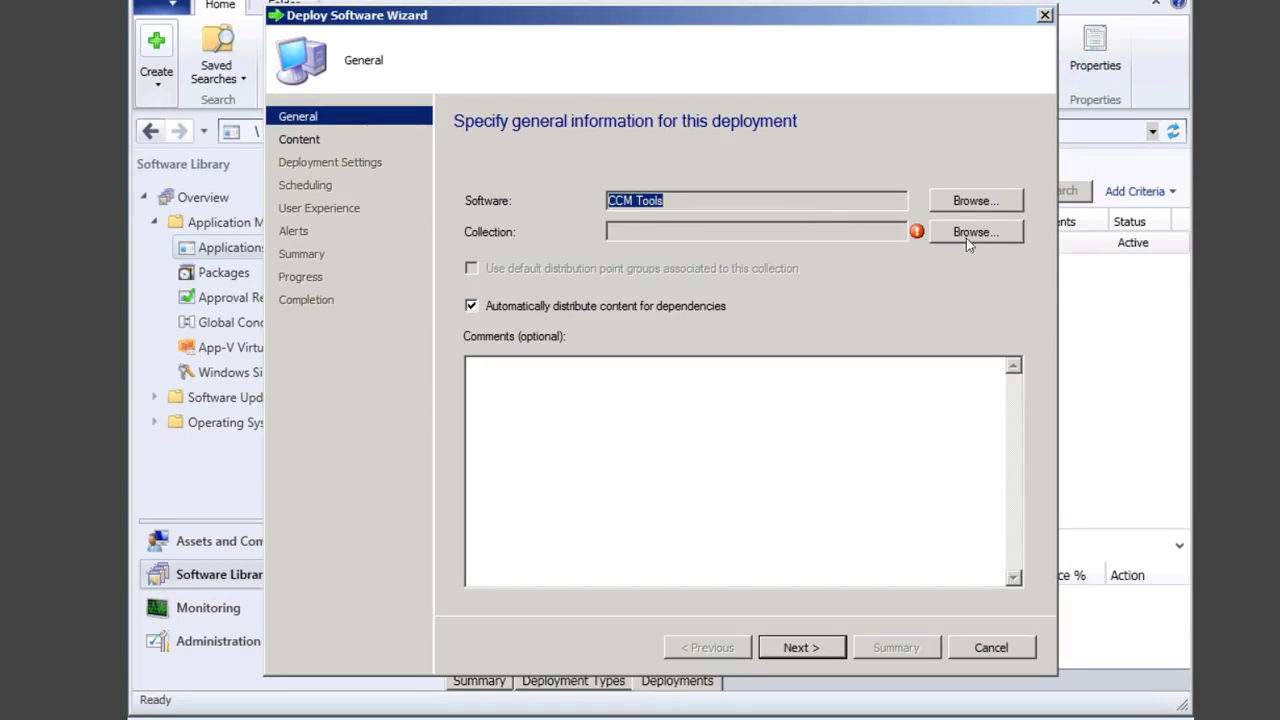
click(975, 232)
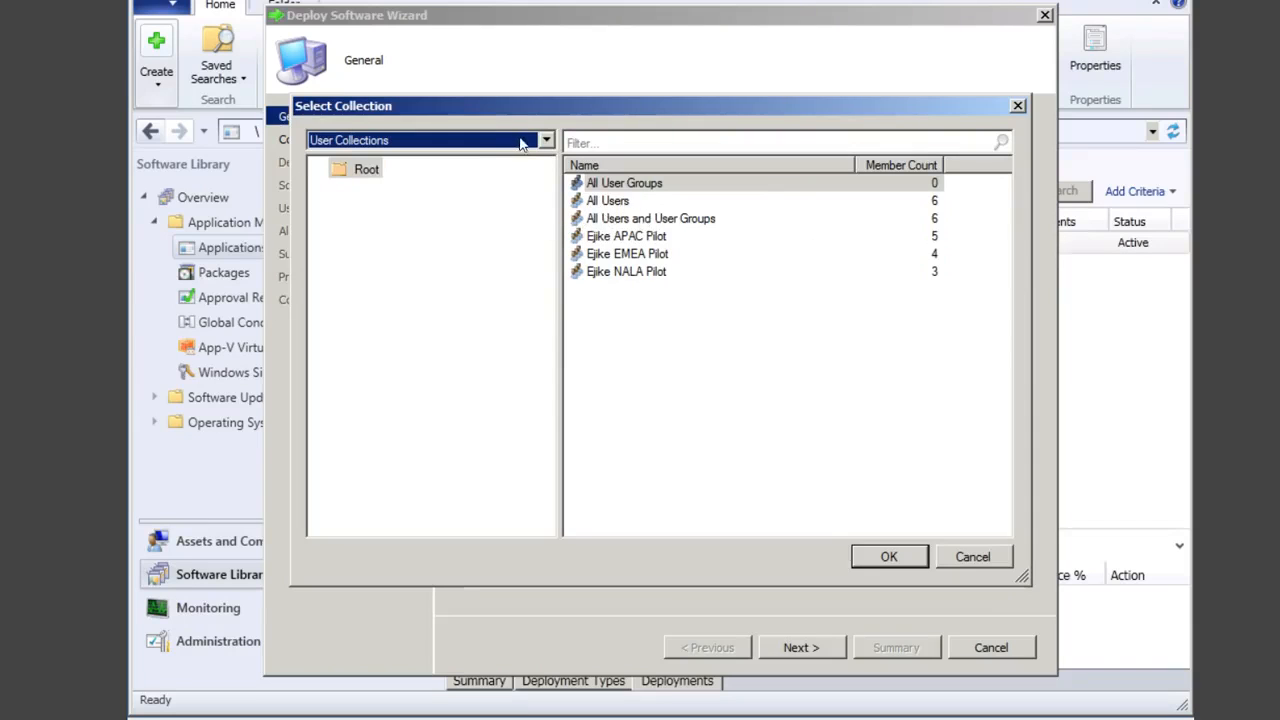
click(548, 140)
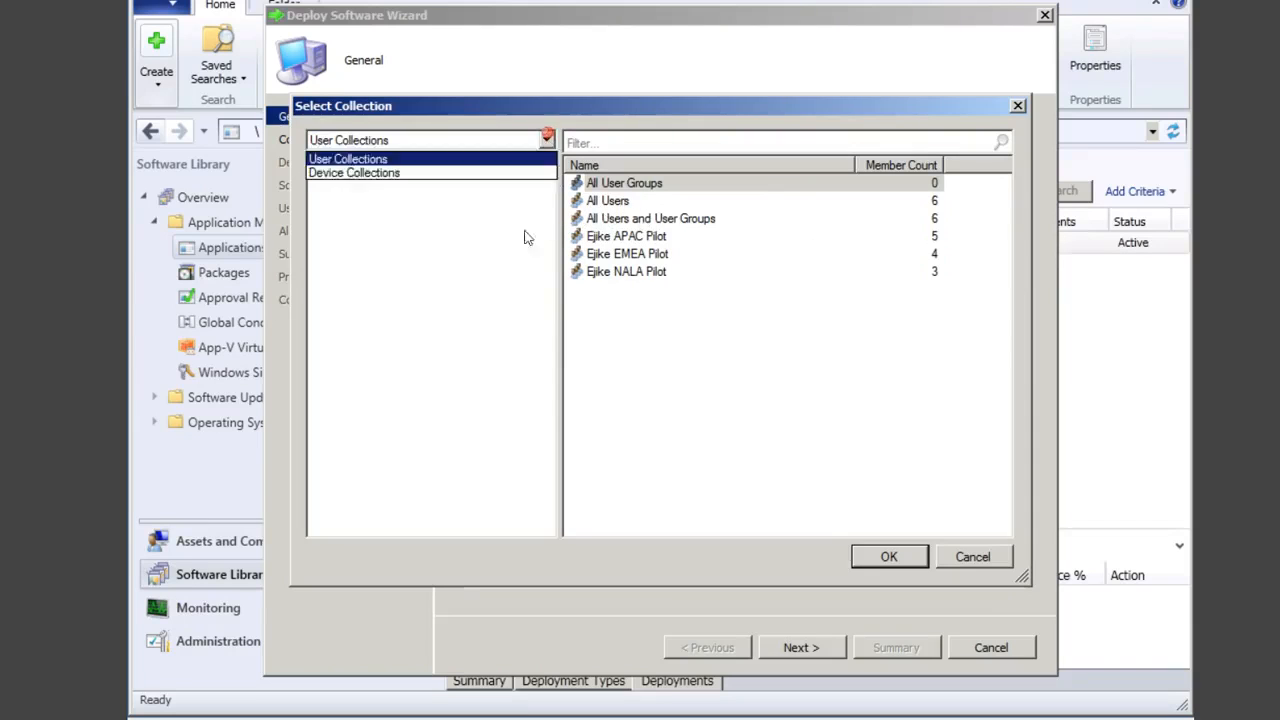
click(353, 173)
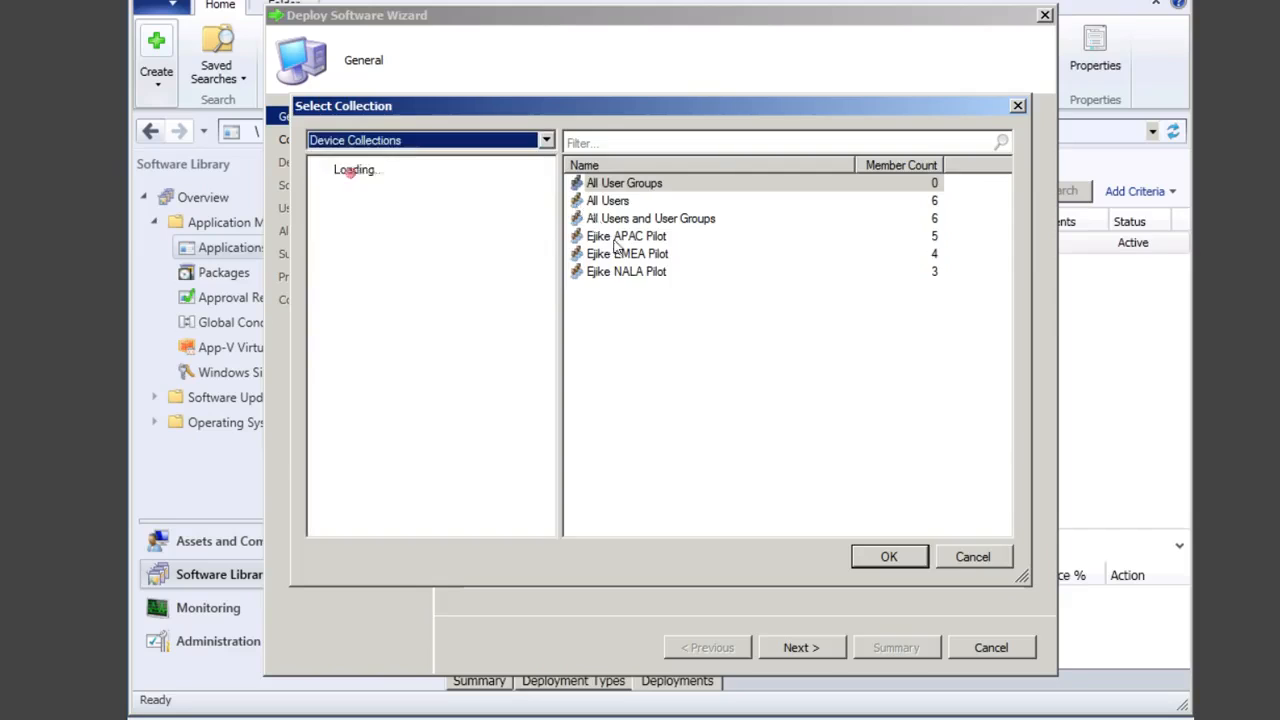
click(621, 256)
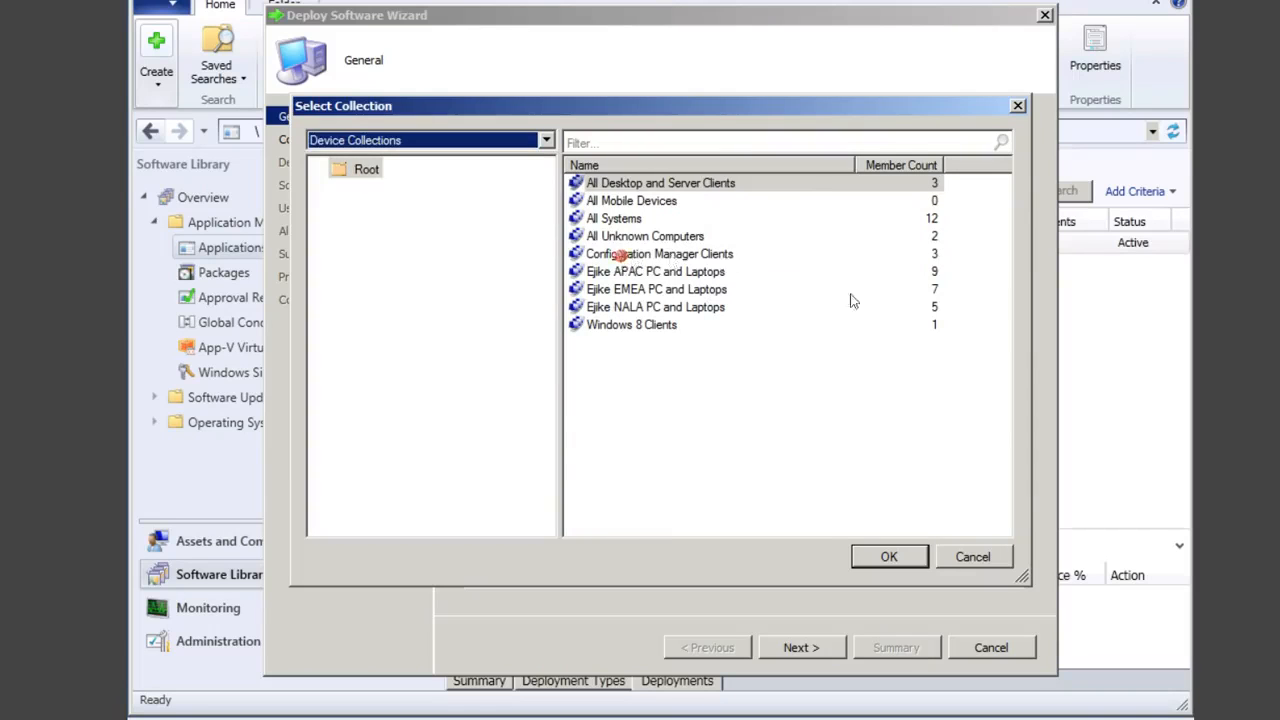
click(889, 556)
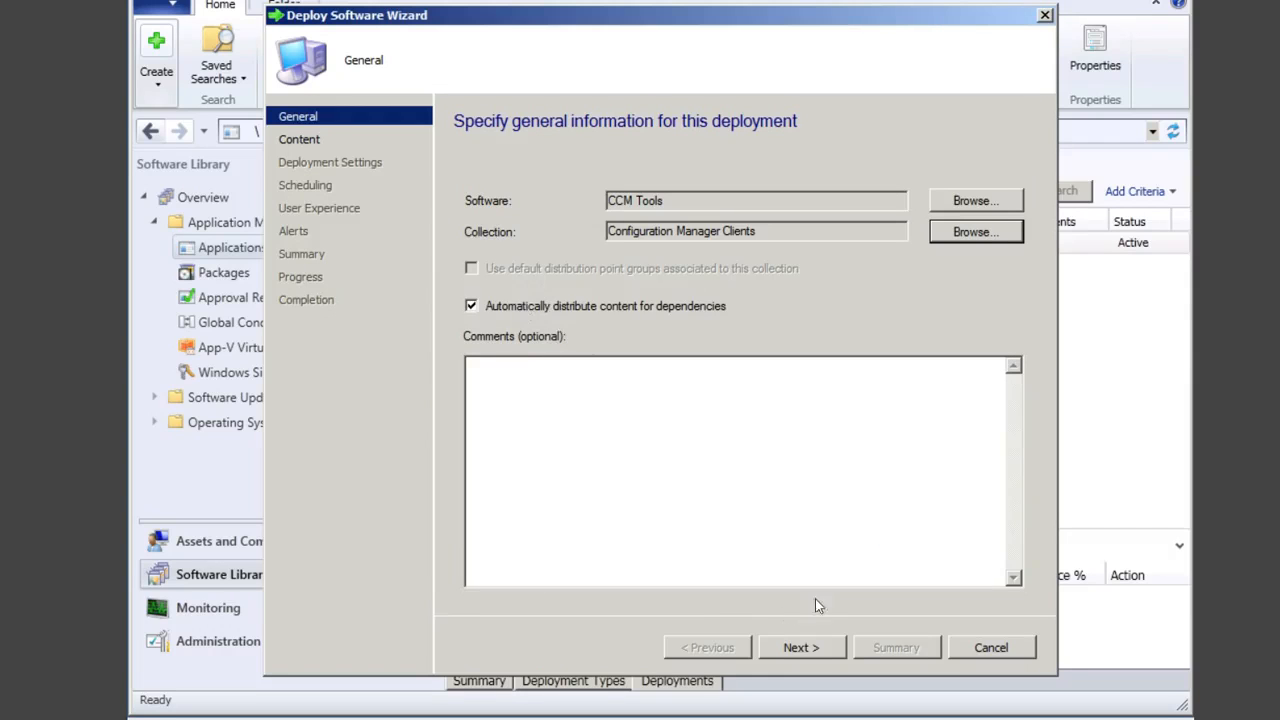
click(801, 648)
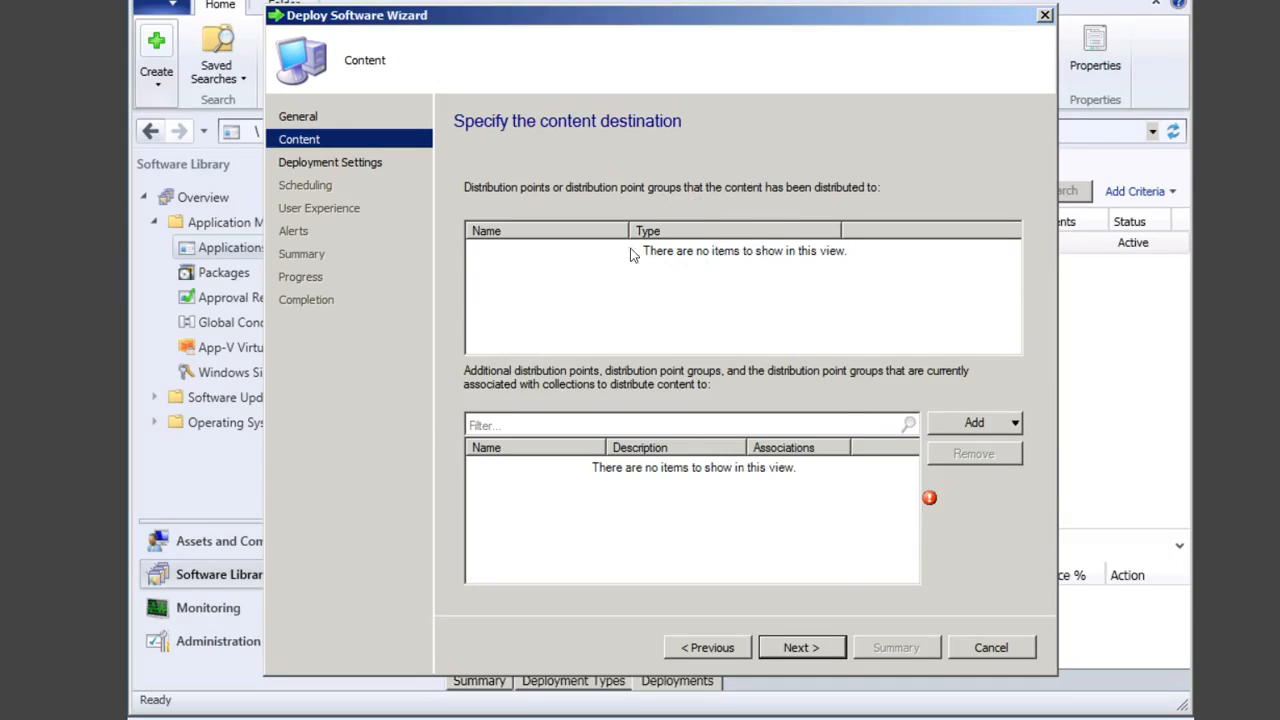
click(1015, 423)
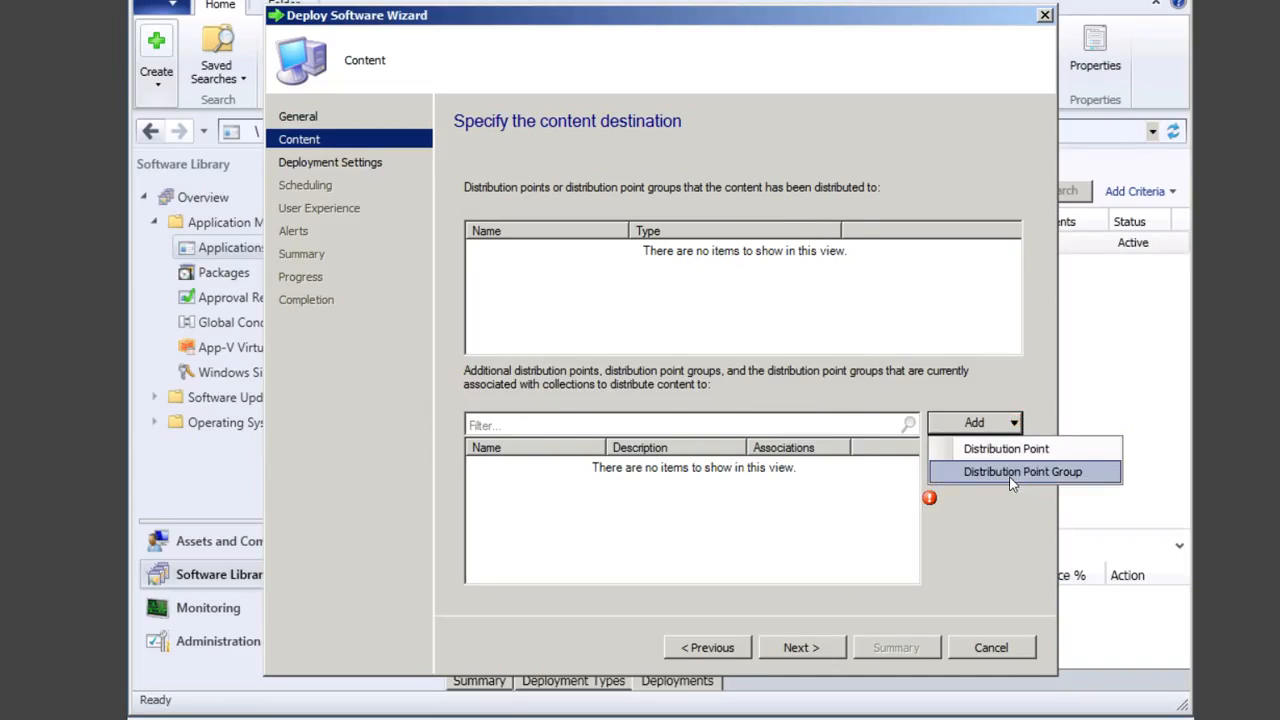
click(1010, 474)
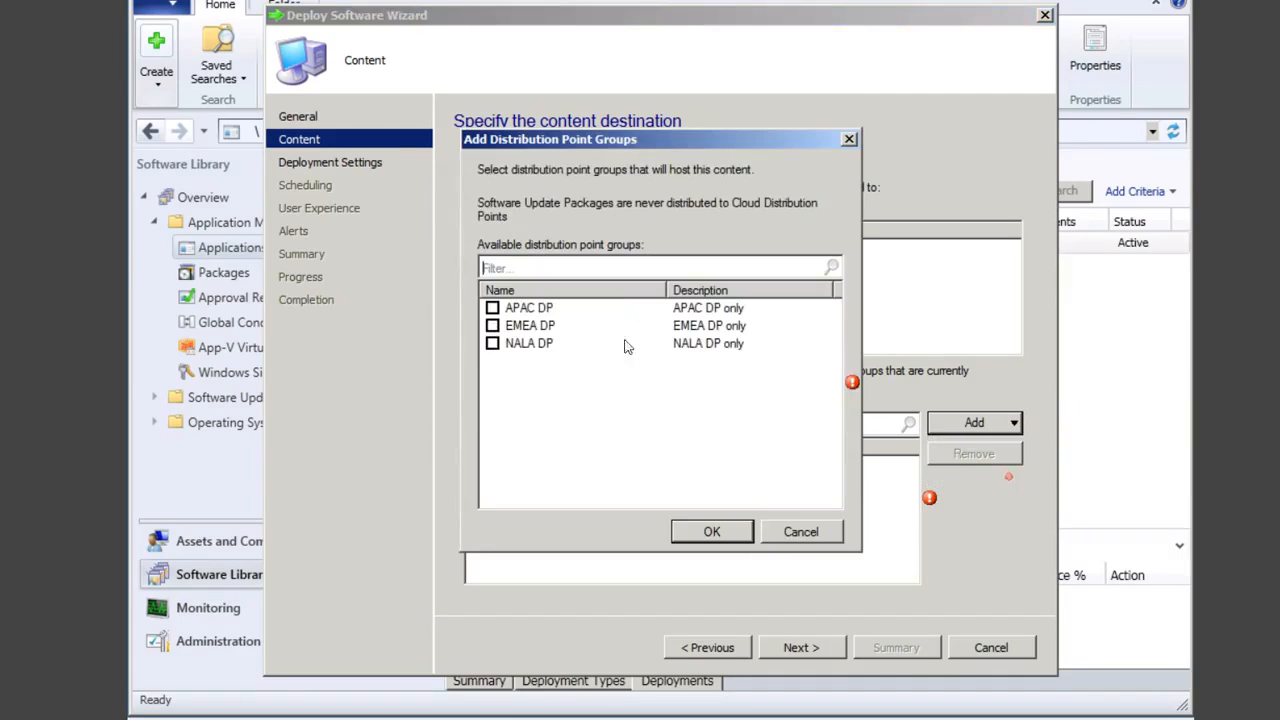
click(521, 310)
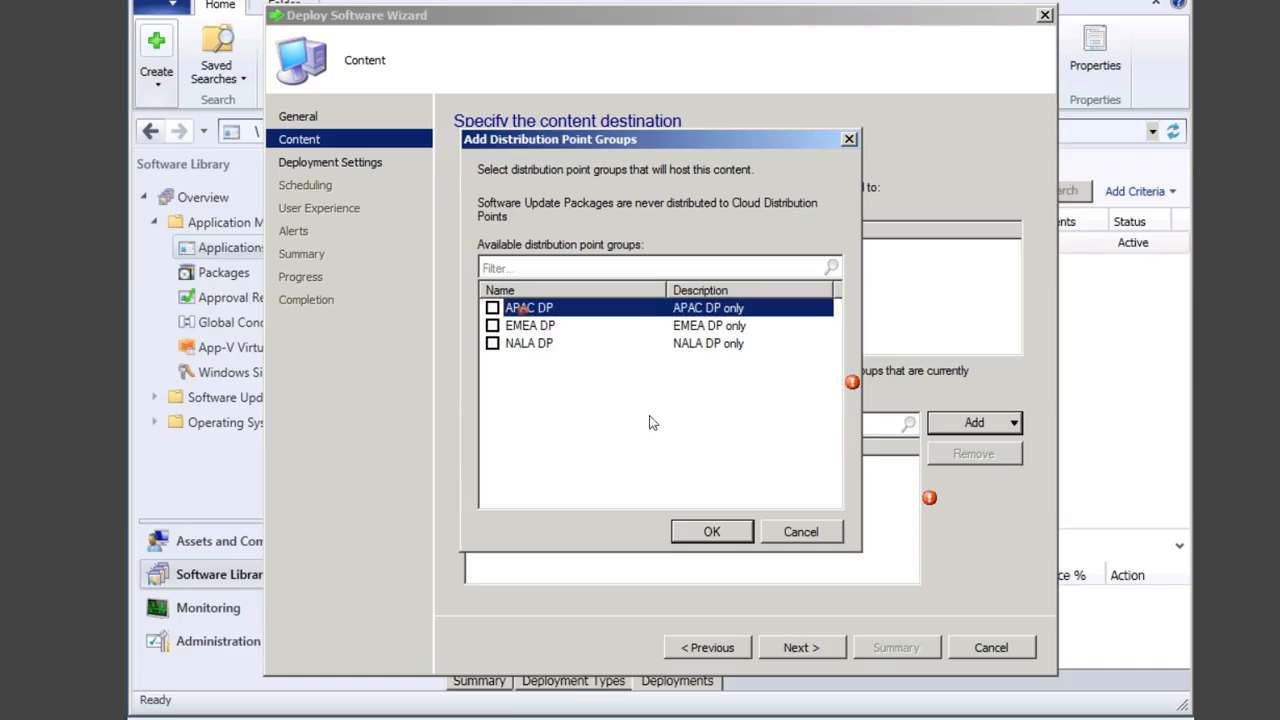
click(541, 325)
click(531, 342)
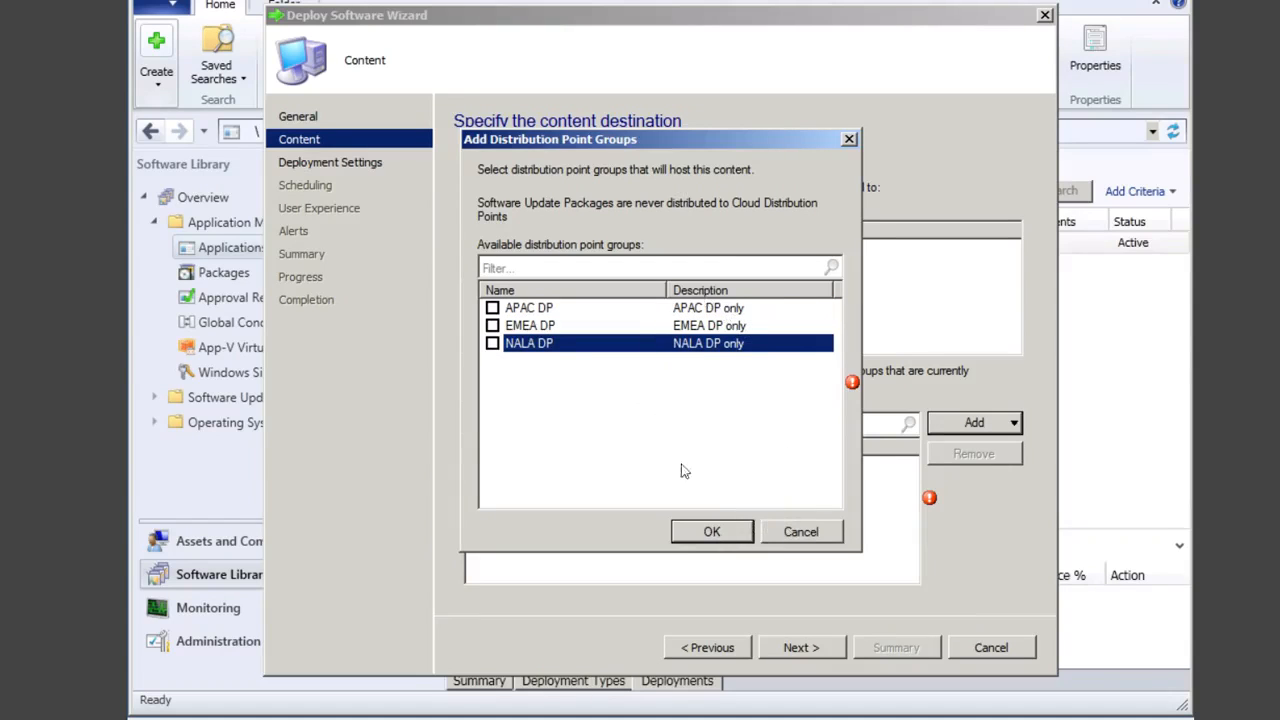
click(800, 532)
Add the distribution point PRIMARY1.CONFIGMGRDOM.LOCAL as the content destination and accept the content settings.
click(1013, 422)
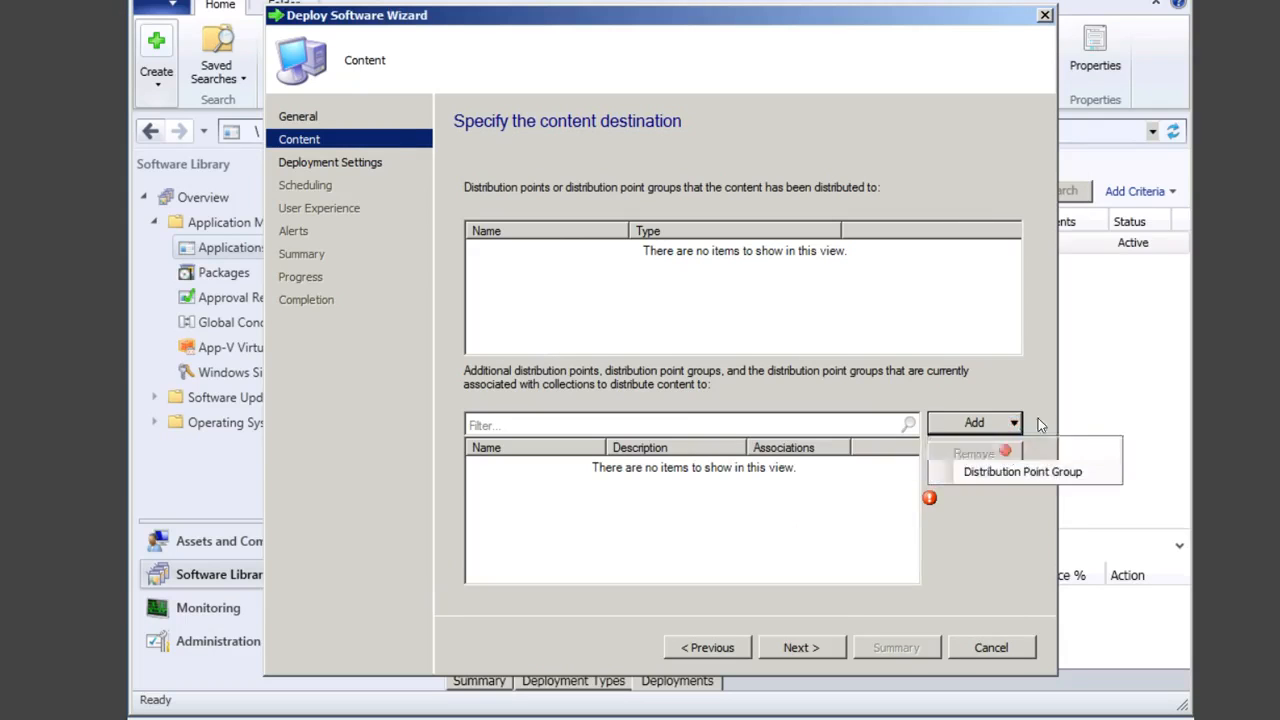
click(1005, 449)
click(431, 309)
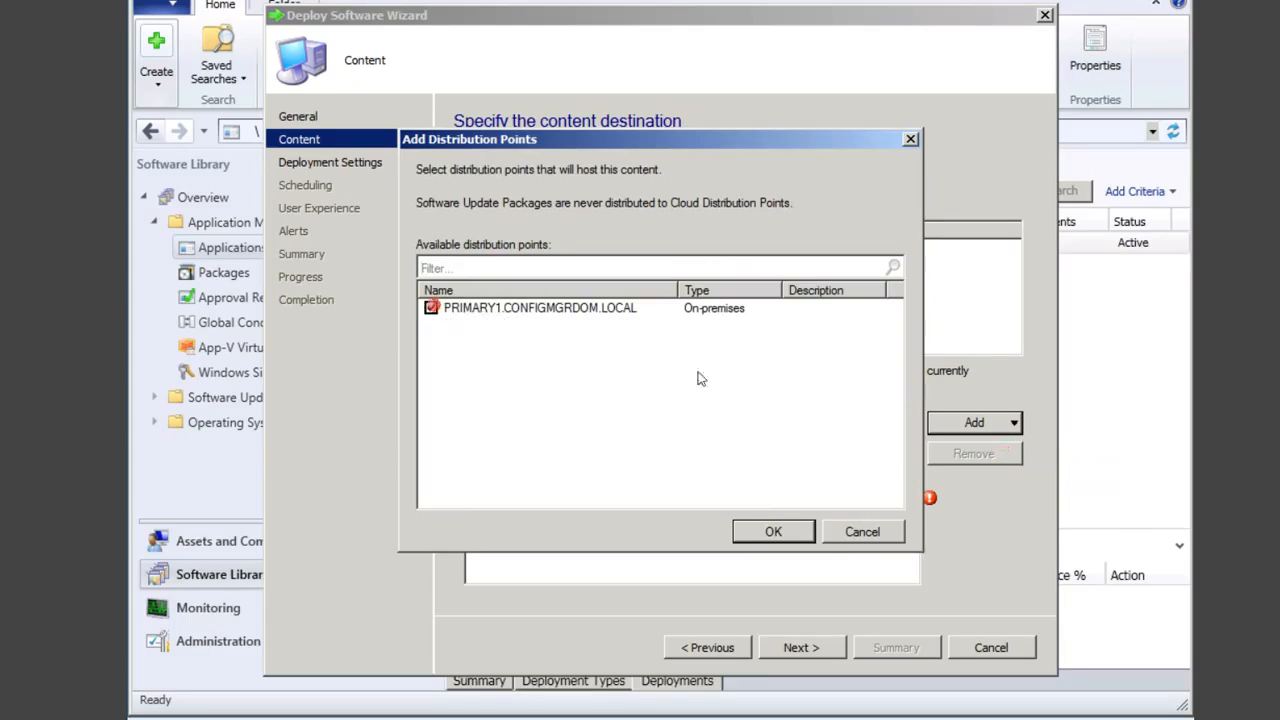
click(773, 531)
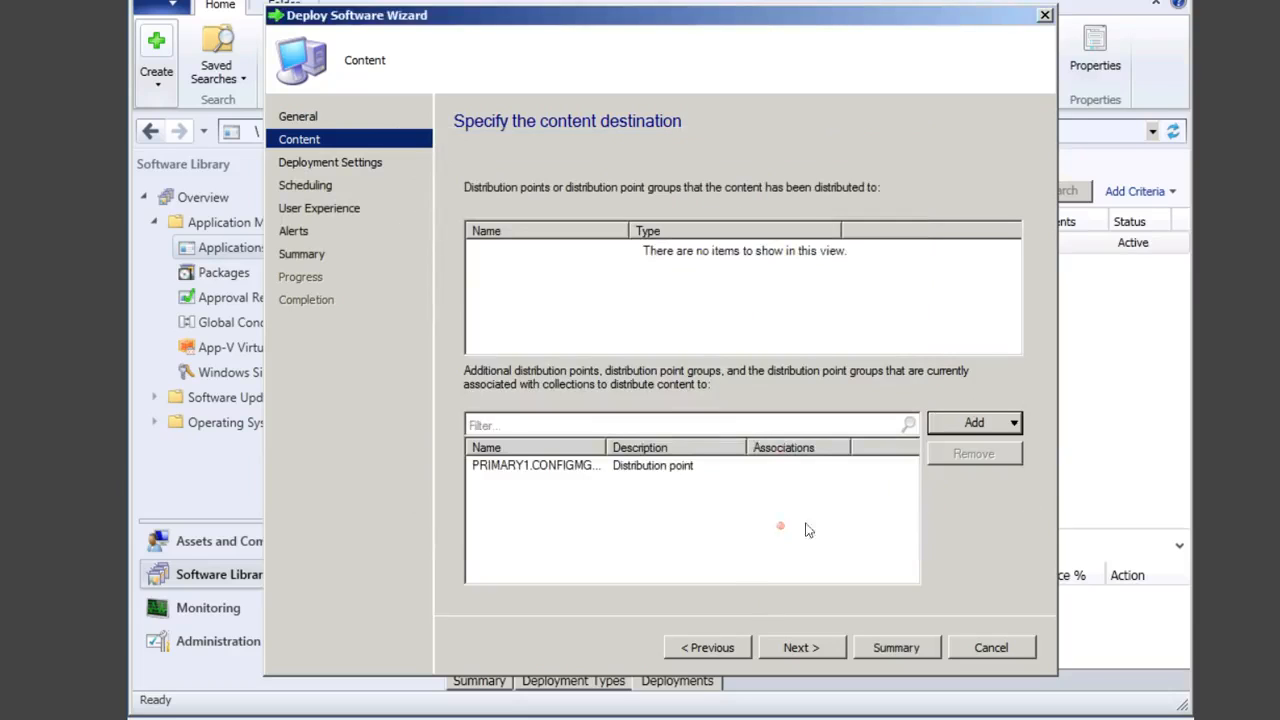
click(806, 645)
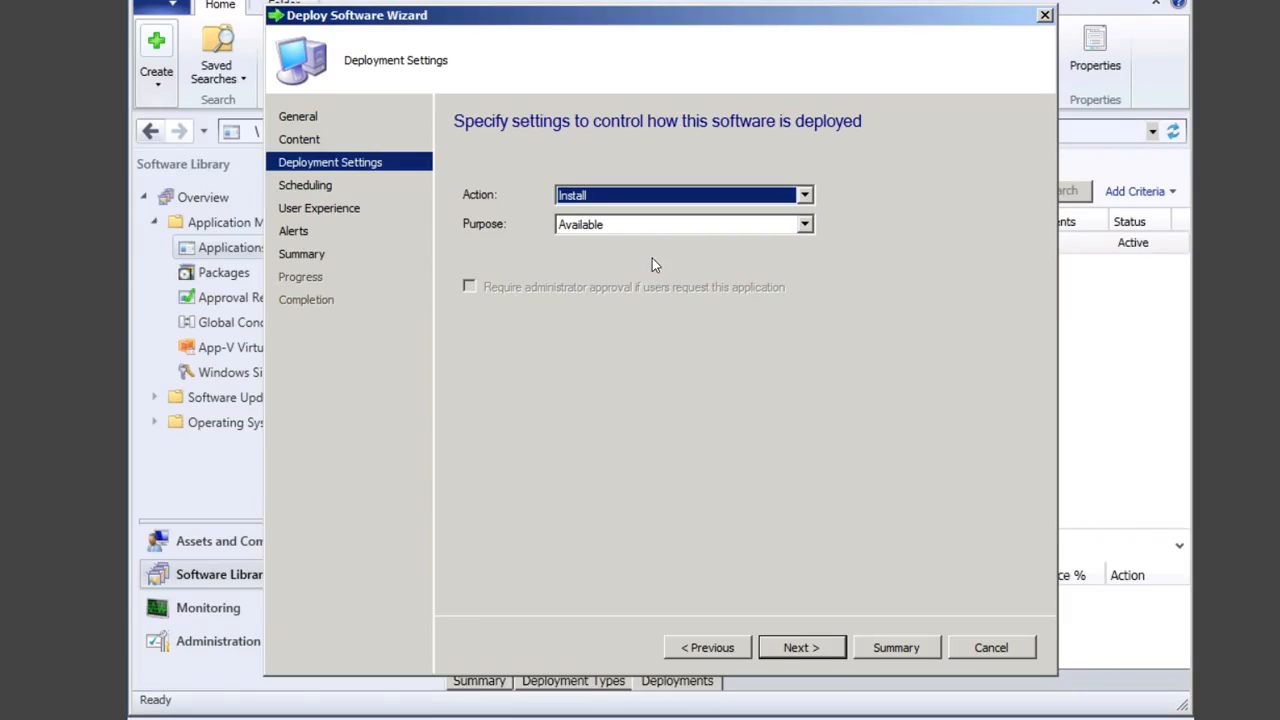
Set the deployment purpose to Required and accept the default scheduling and user experience settings.
click(636, 222)
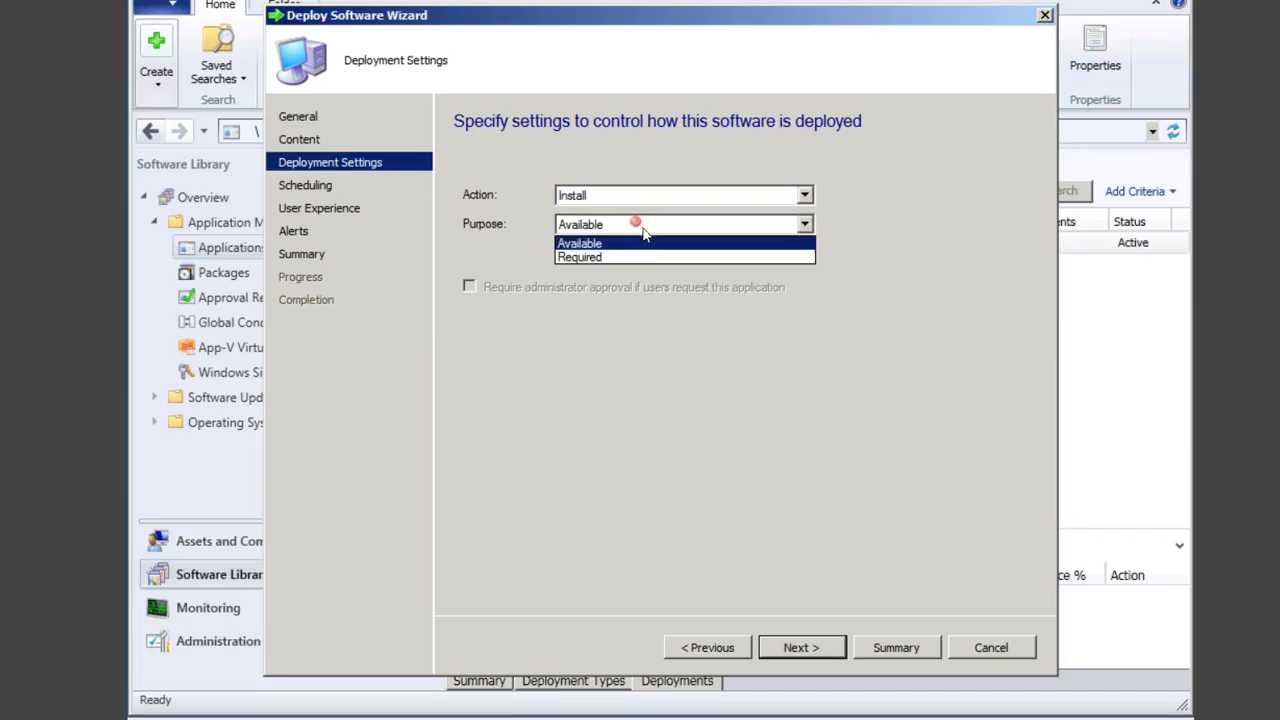
click(608, 259)
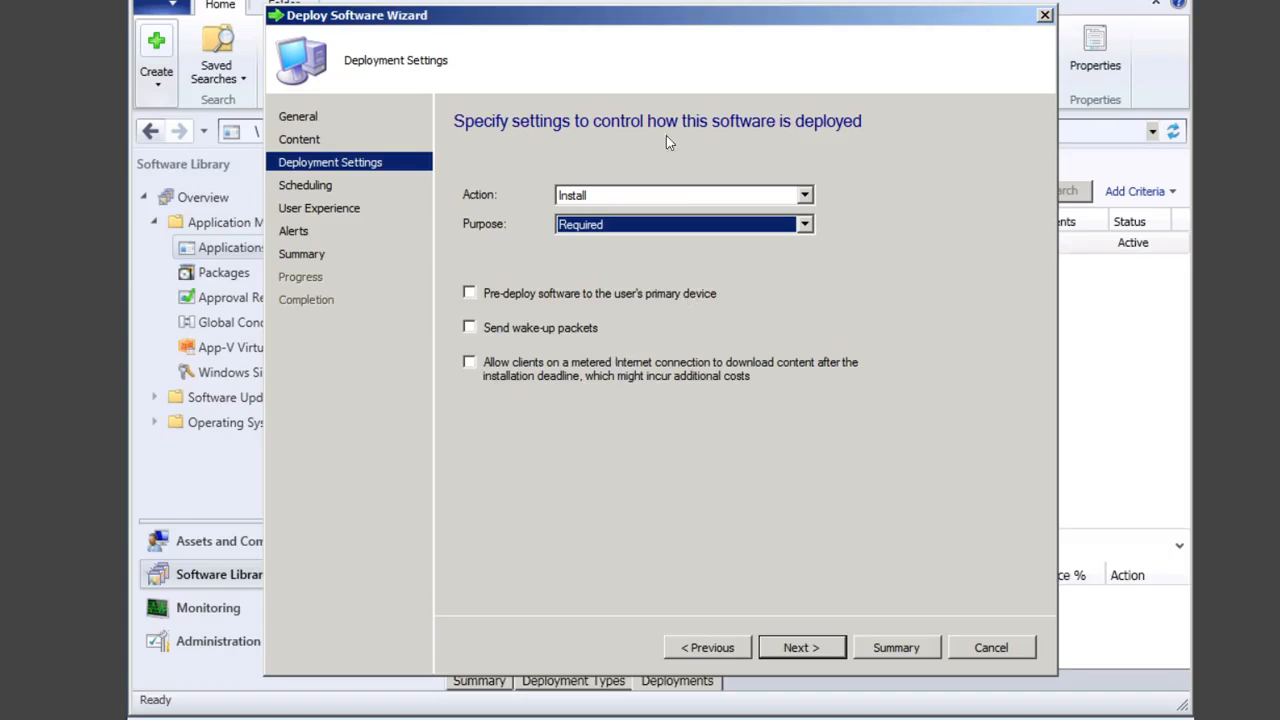
click(800, 647)
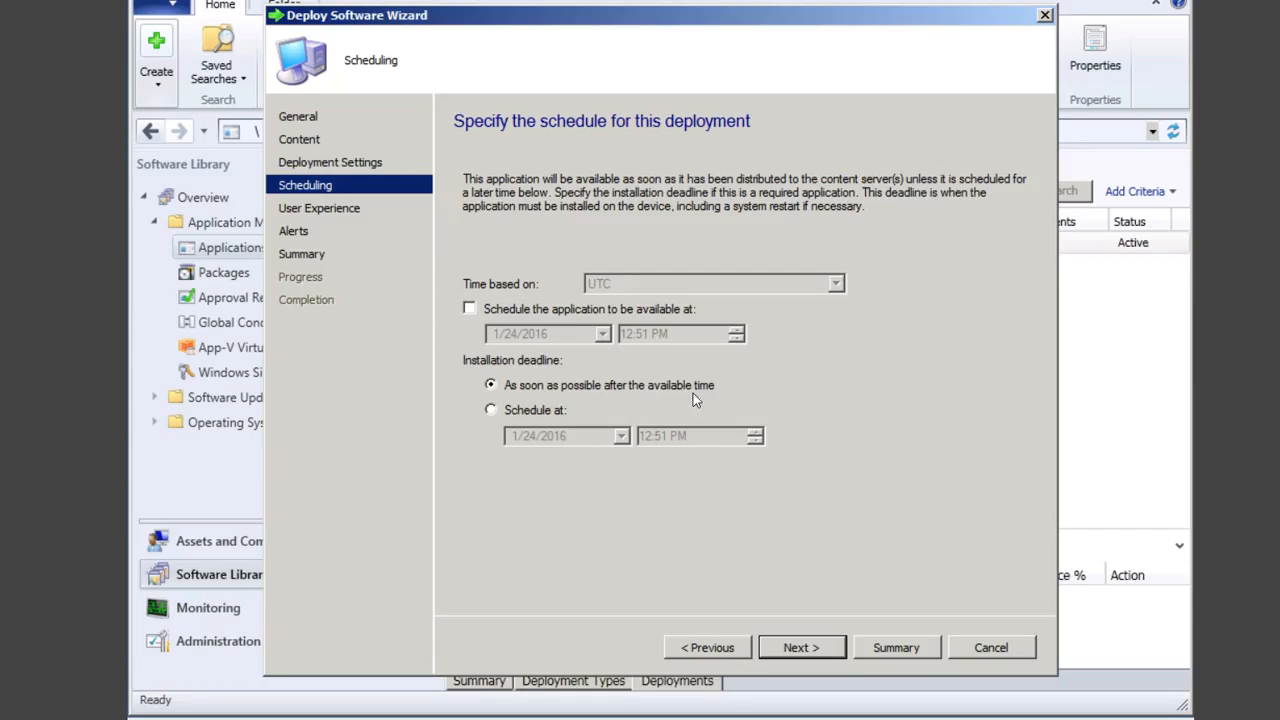
click(797, 648)
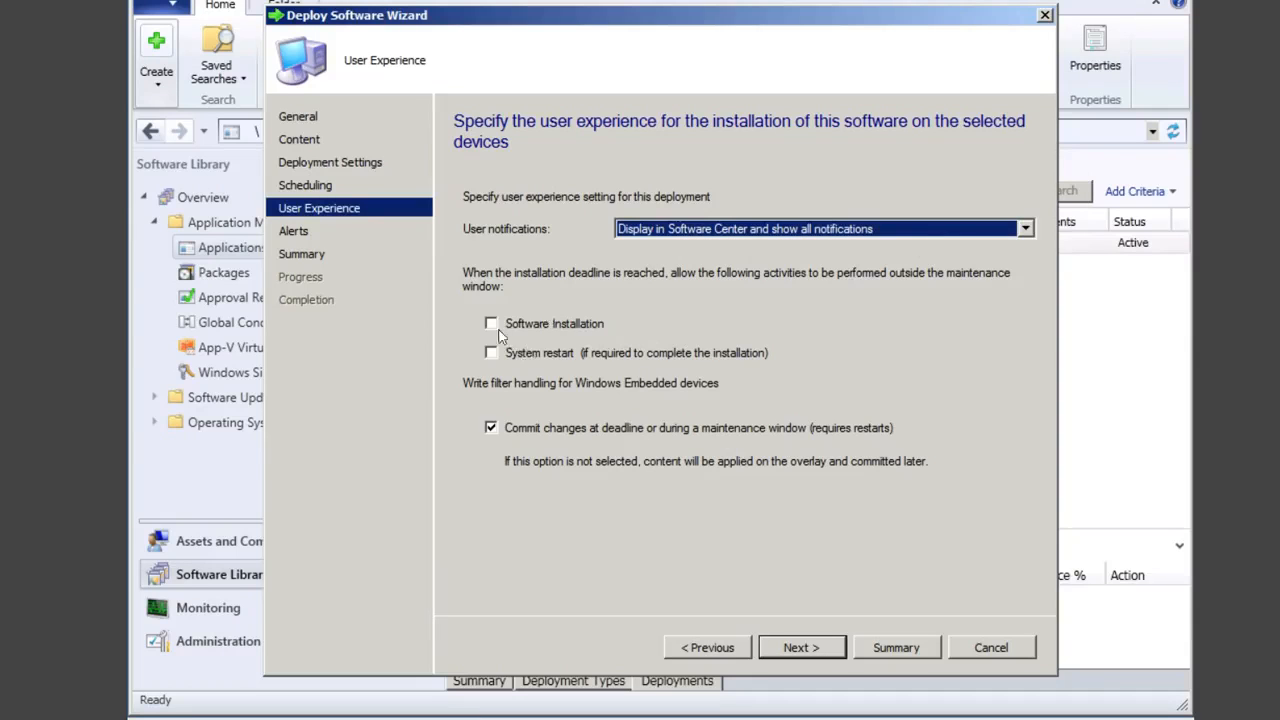
click(816, 649)
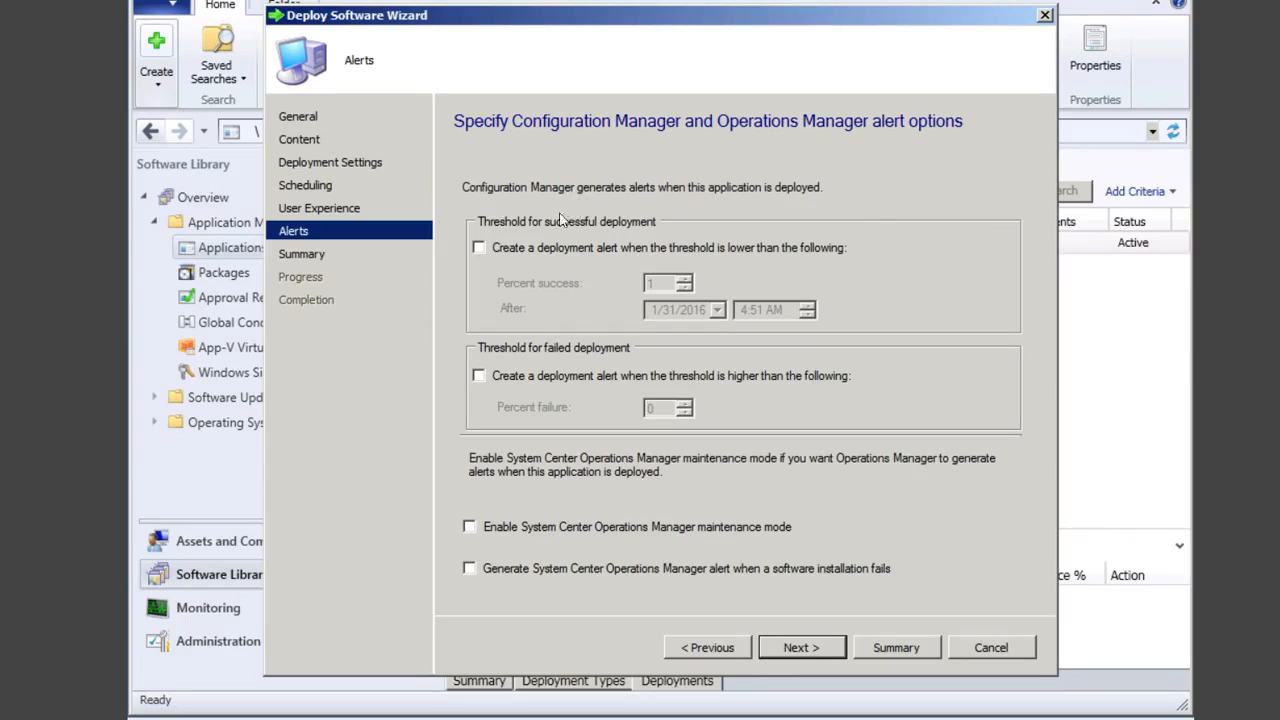
Enable the low-success deployment alert with a 60 percent success threshold and accept the alert options.
click(479, 248)
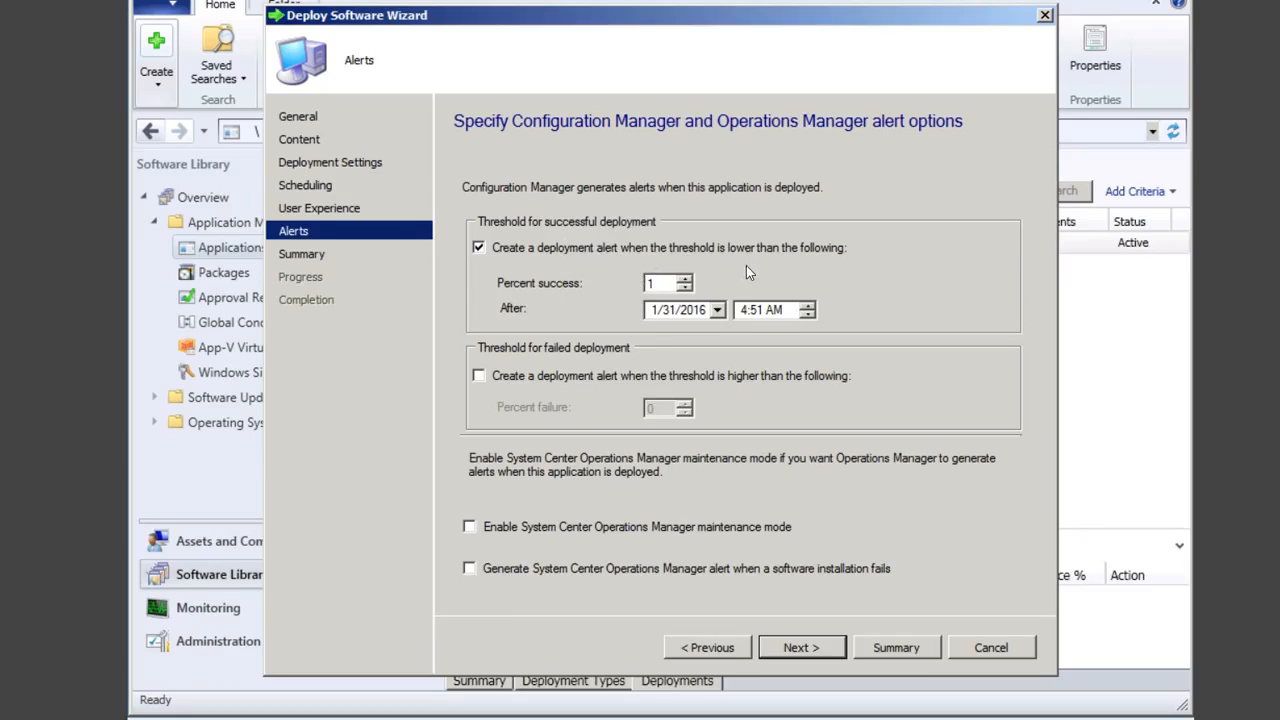
double_click(654, 286)
text(60)
click(800, 652)
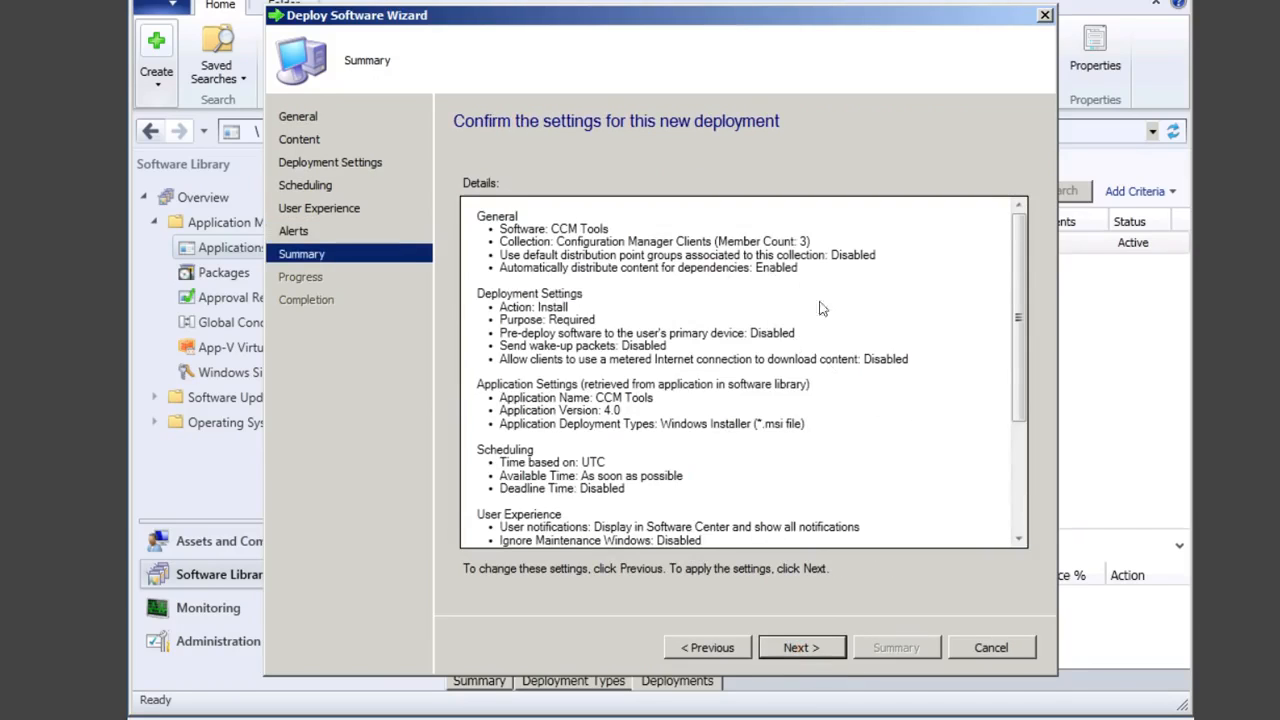
Review the full deployment summary and confirm it to create the CCM Tools deployment.
click(1017, 541)
click(1017, 541)
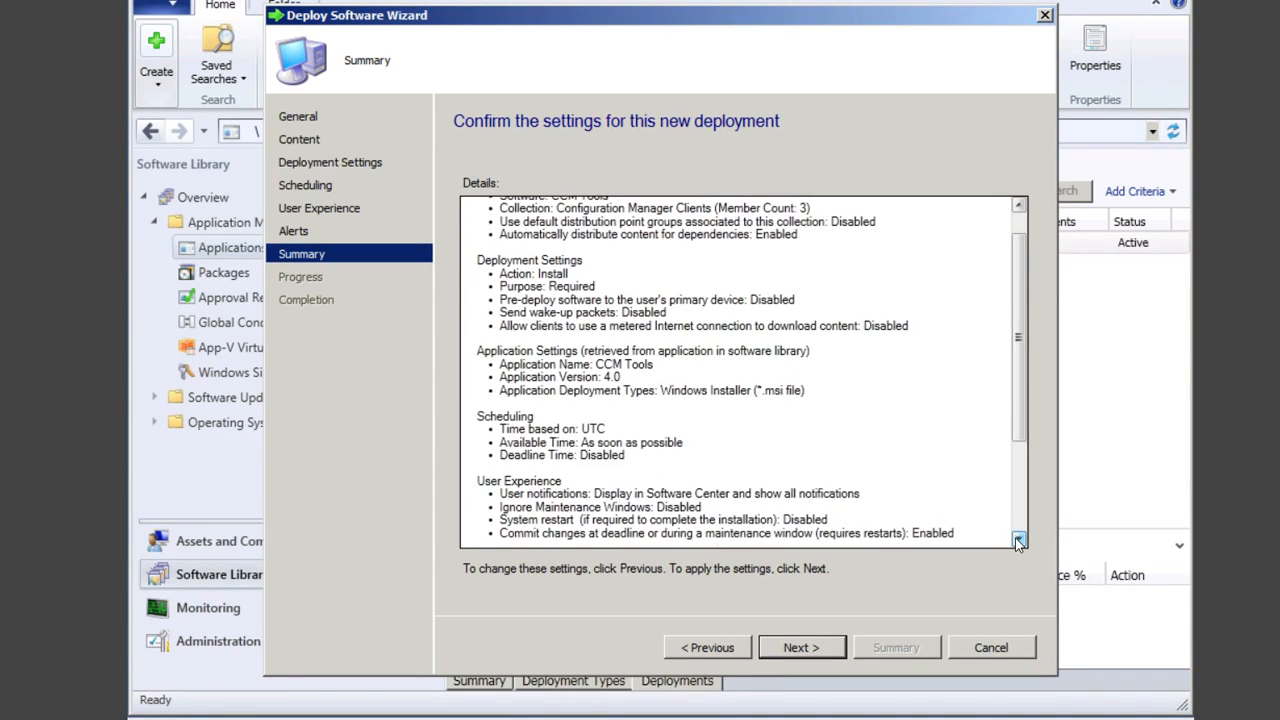
click(1017, 541)
click(1017, 541)
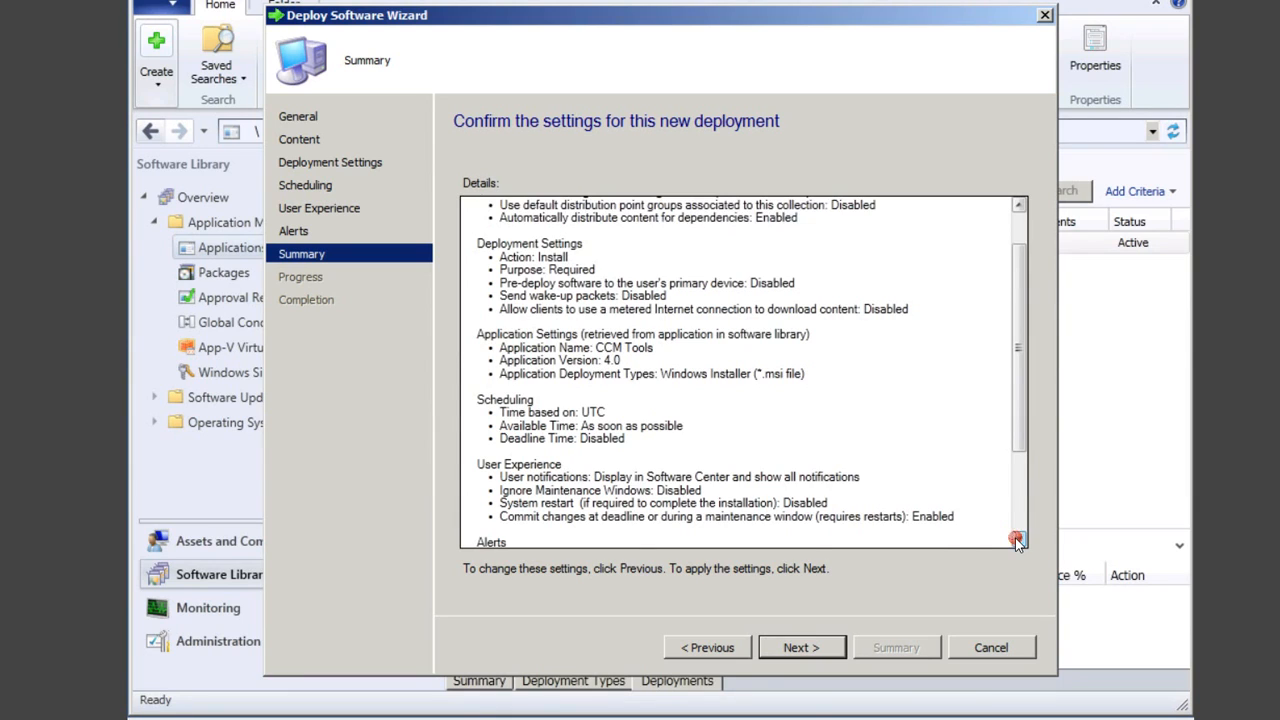
click(1017, 541)
click(1017, 541)
click(1017, 541)
click(1017, 541)
click(1017, 541)
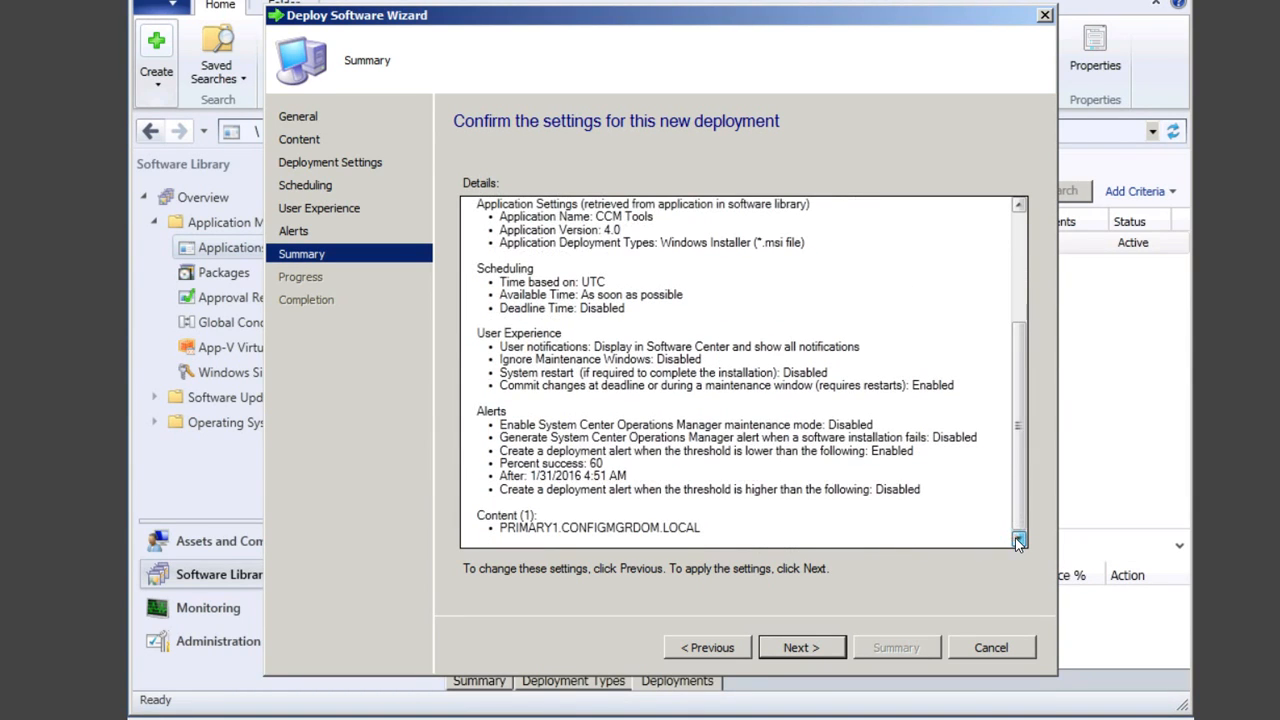
click(803, 647)
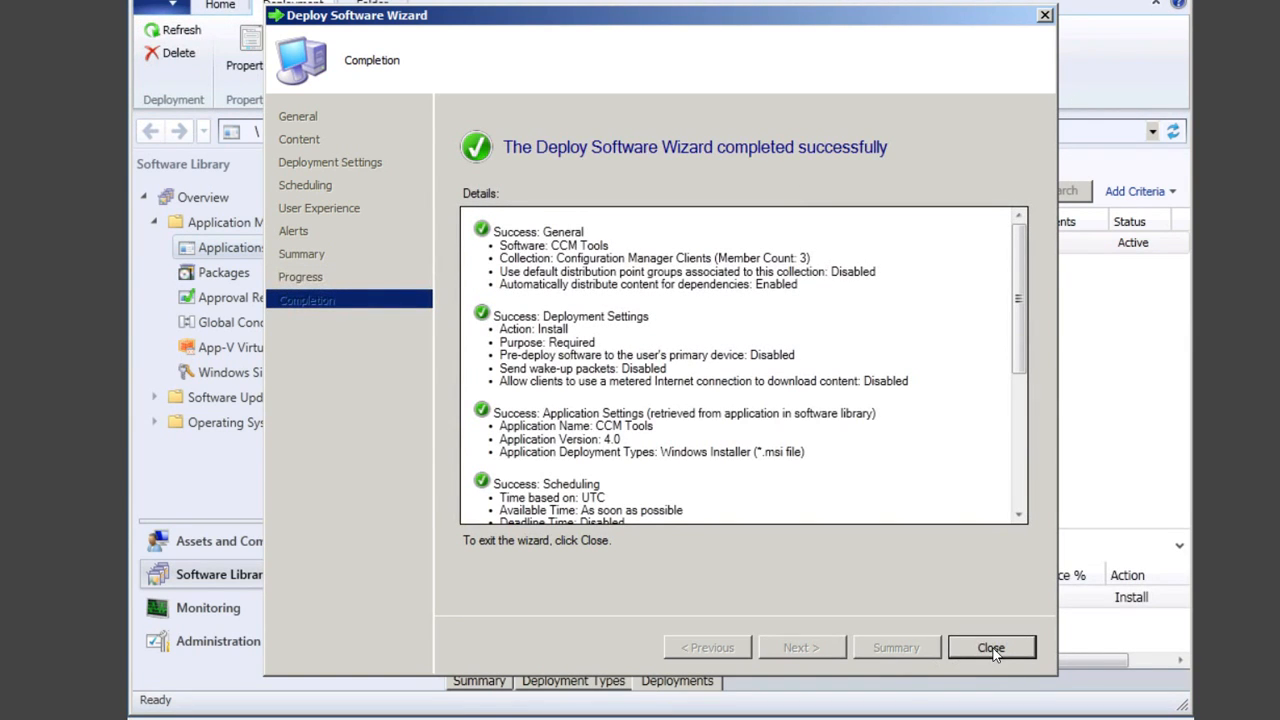
Read through the deployment's completion details to the end and close the wizard.
click(1019, 513)
click(1019, 513)
click(1019, 513)
click(1019, 513)
click(1019, 513)
click(1019, 513)
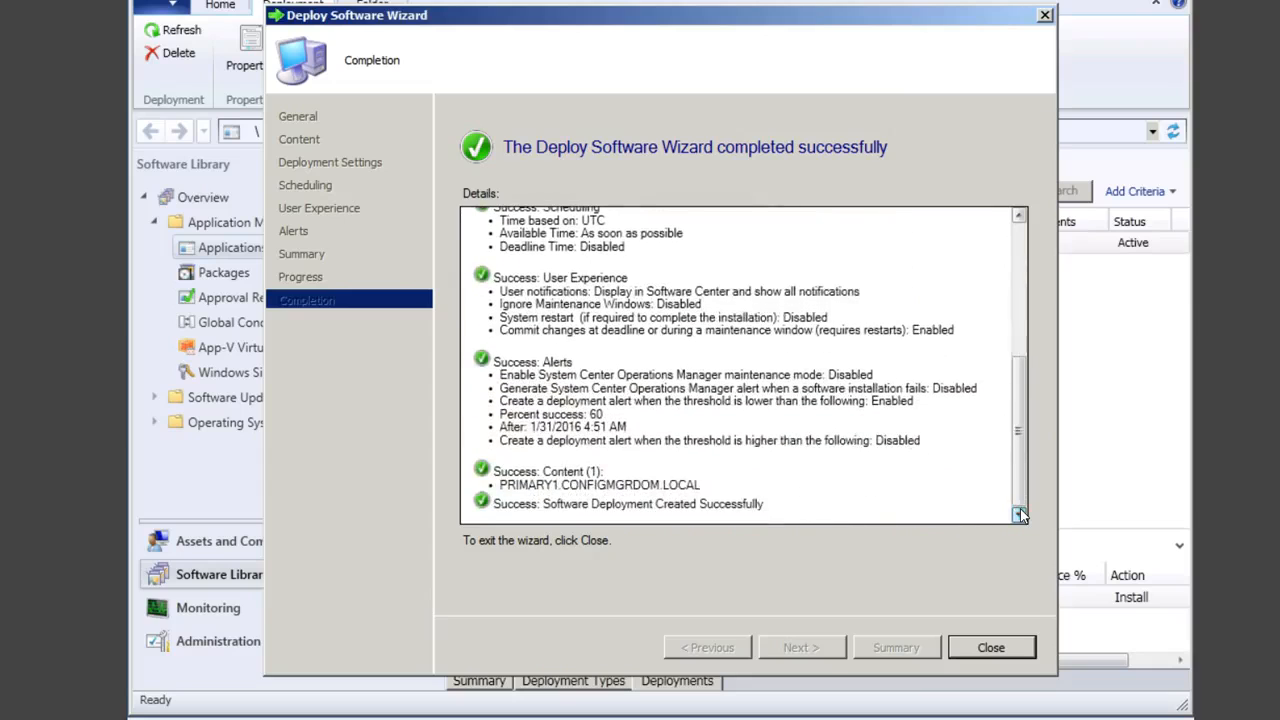
click(991, 647)
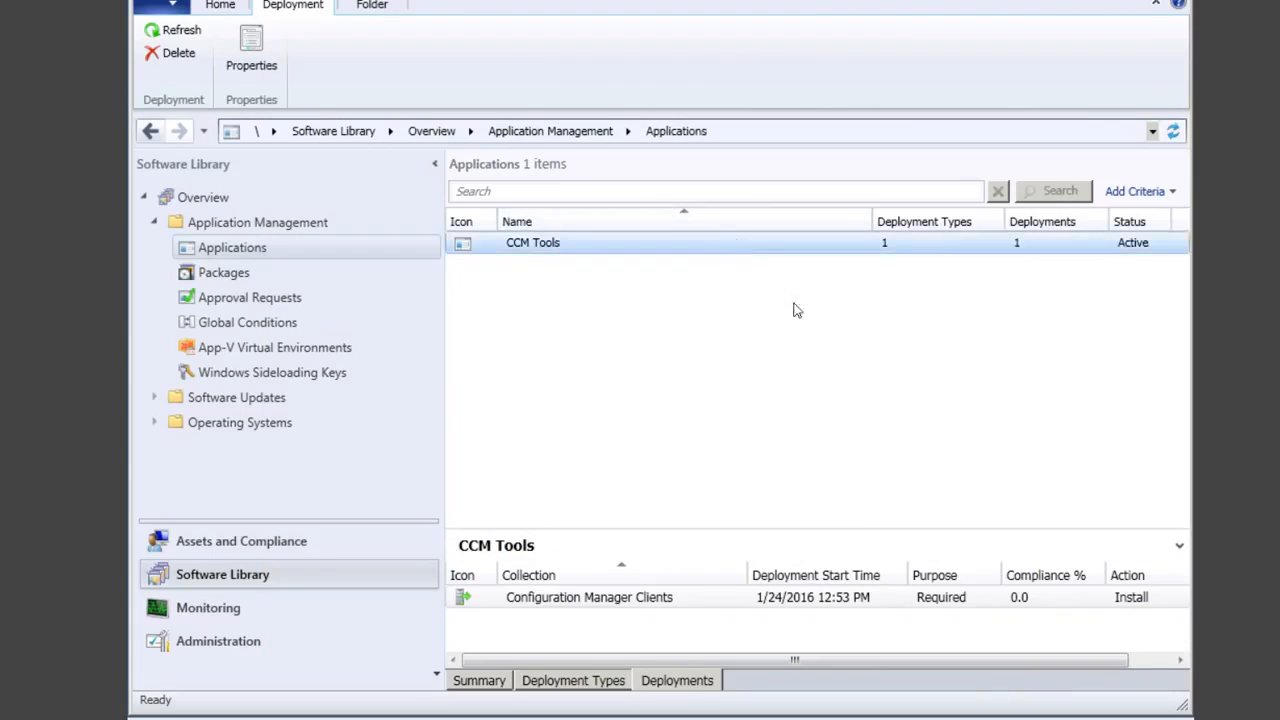
Examine the CCM Tools deployment's collection, start time, purpose, compliance and action details in the Applications node.
click(632, 600)
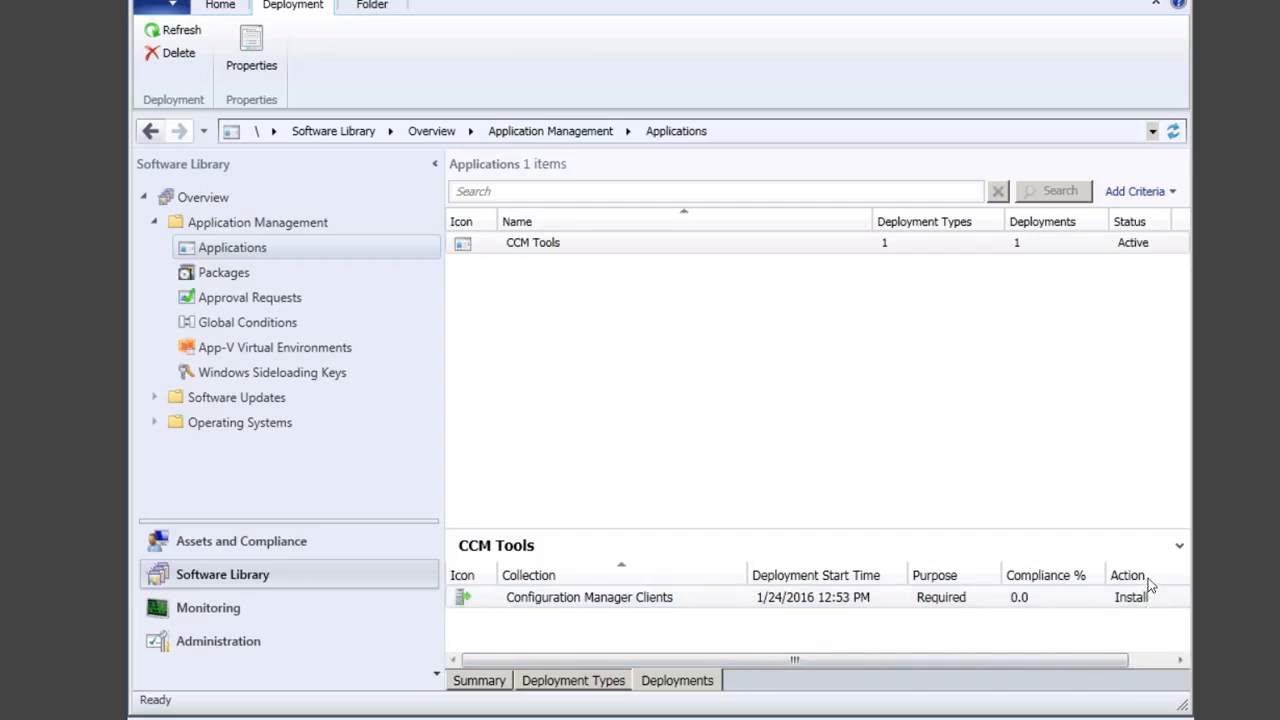
click(1180, 662)
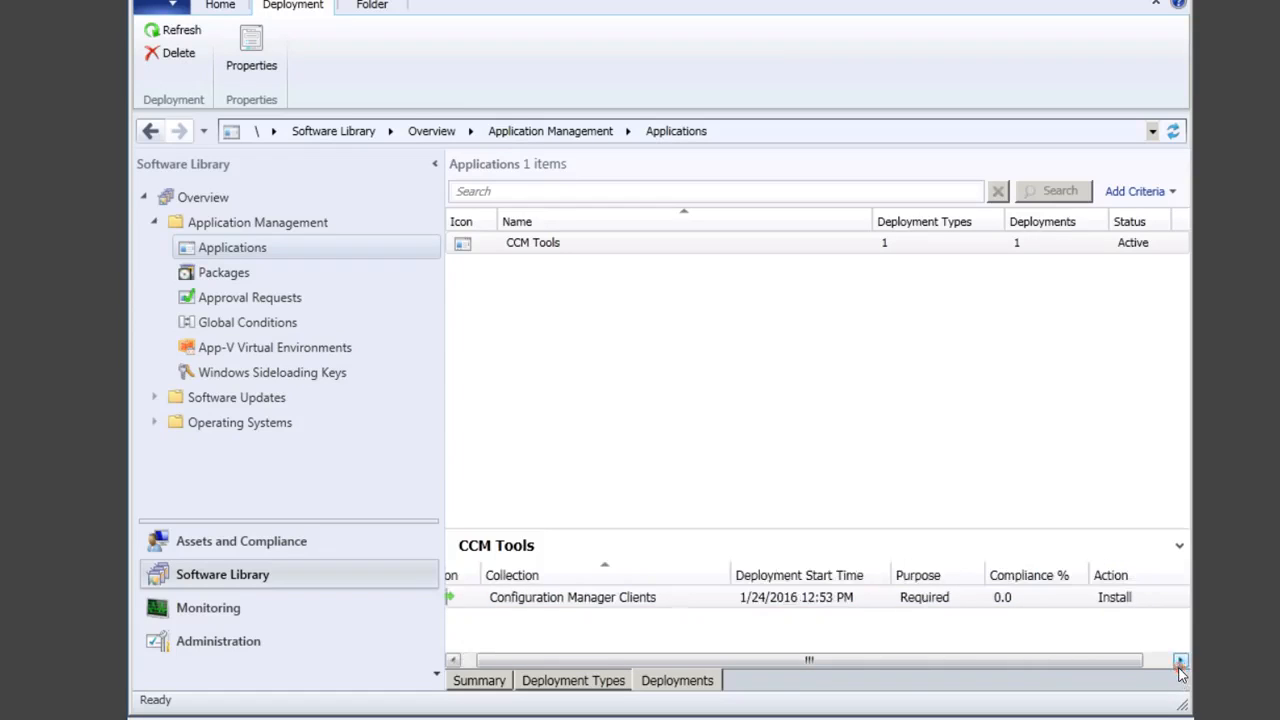
click(1180, 662)
click(1180, 662)
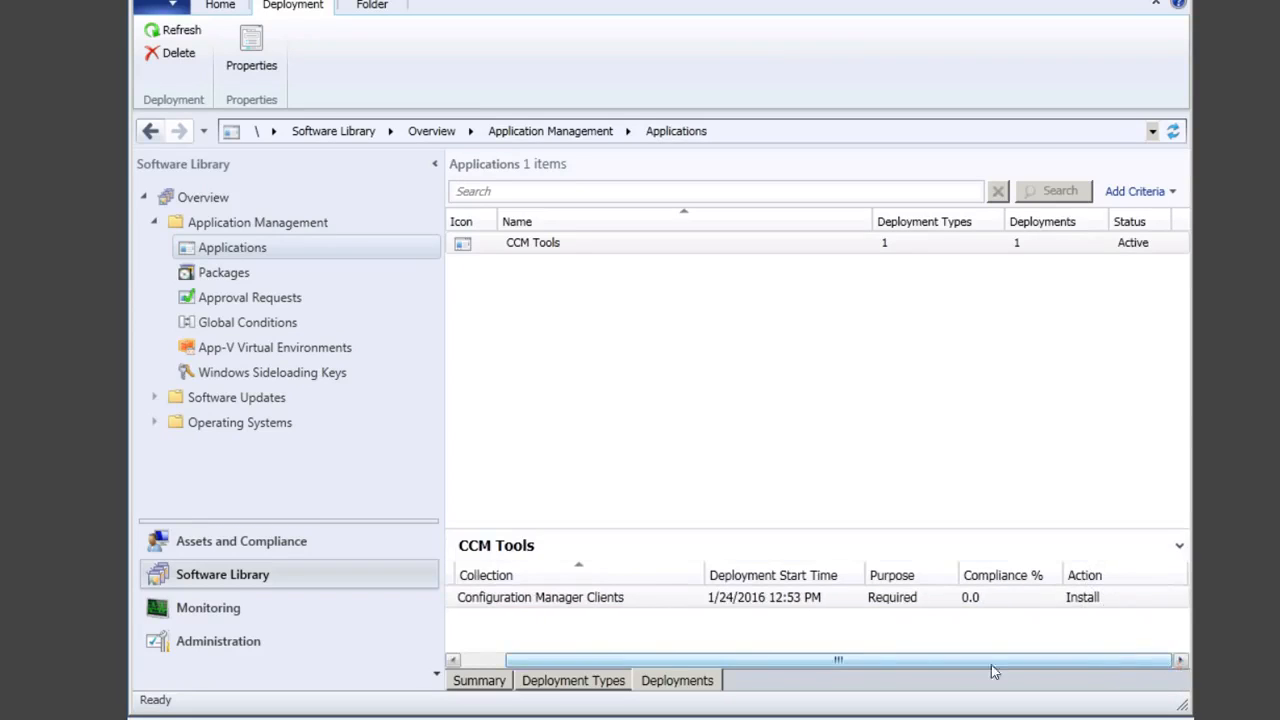
click(489, 660)
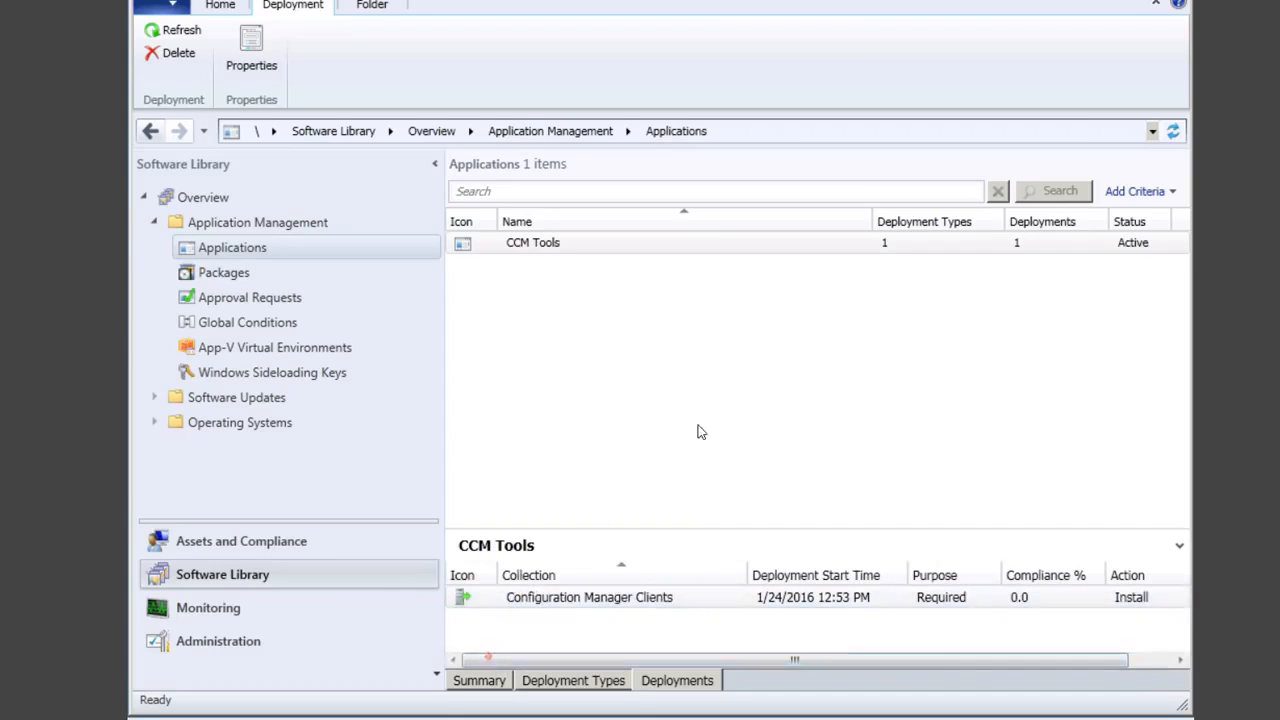
Open the Monitoring workspace's deployments and review the status summary of the CCM Tools deployment.
click(240, 612)
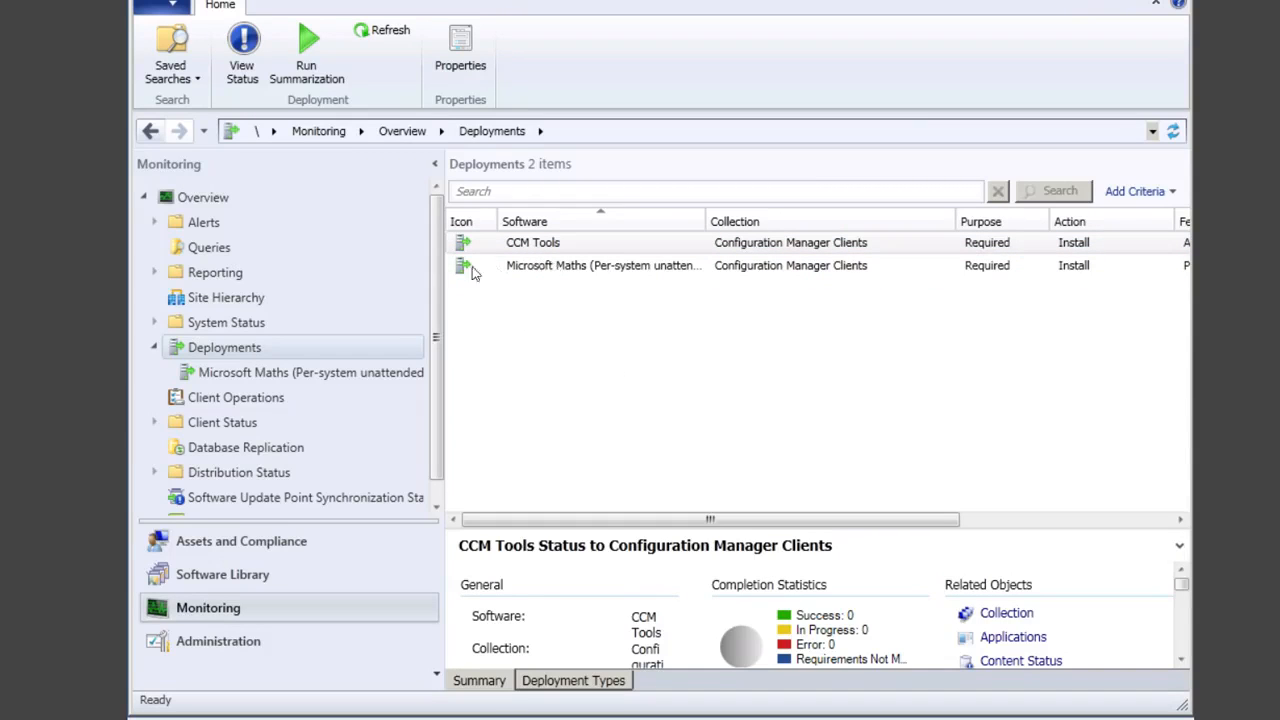
click(510, 243)
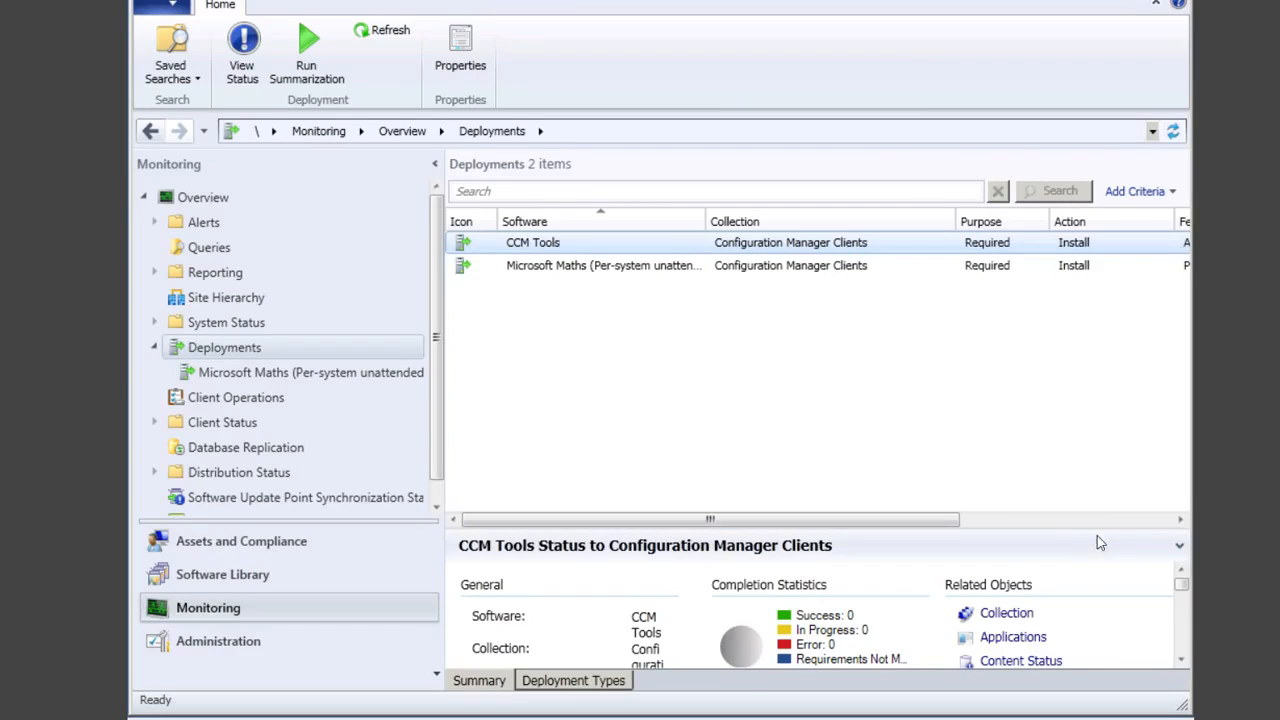
click(1180, 660)
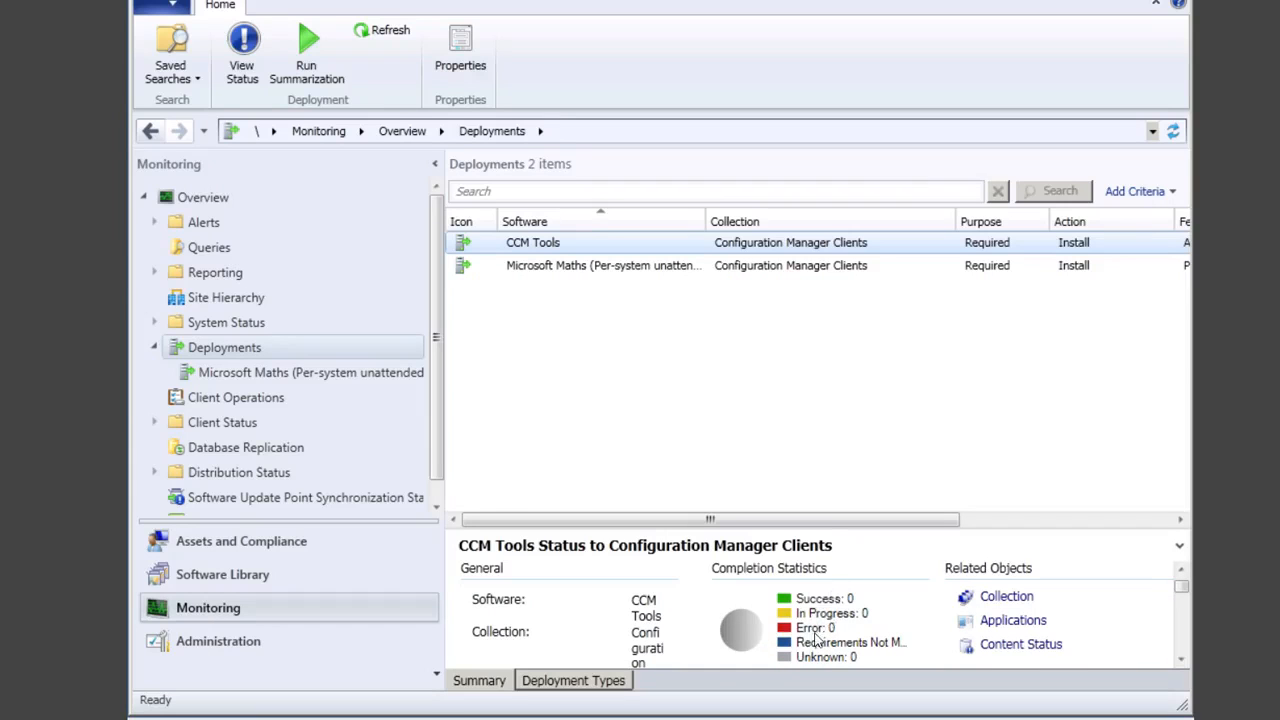
click(1181, 660)
click(1181, 660)
click(1181, 661)
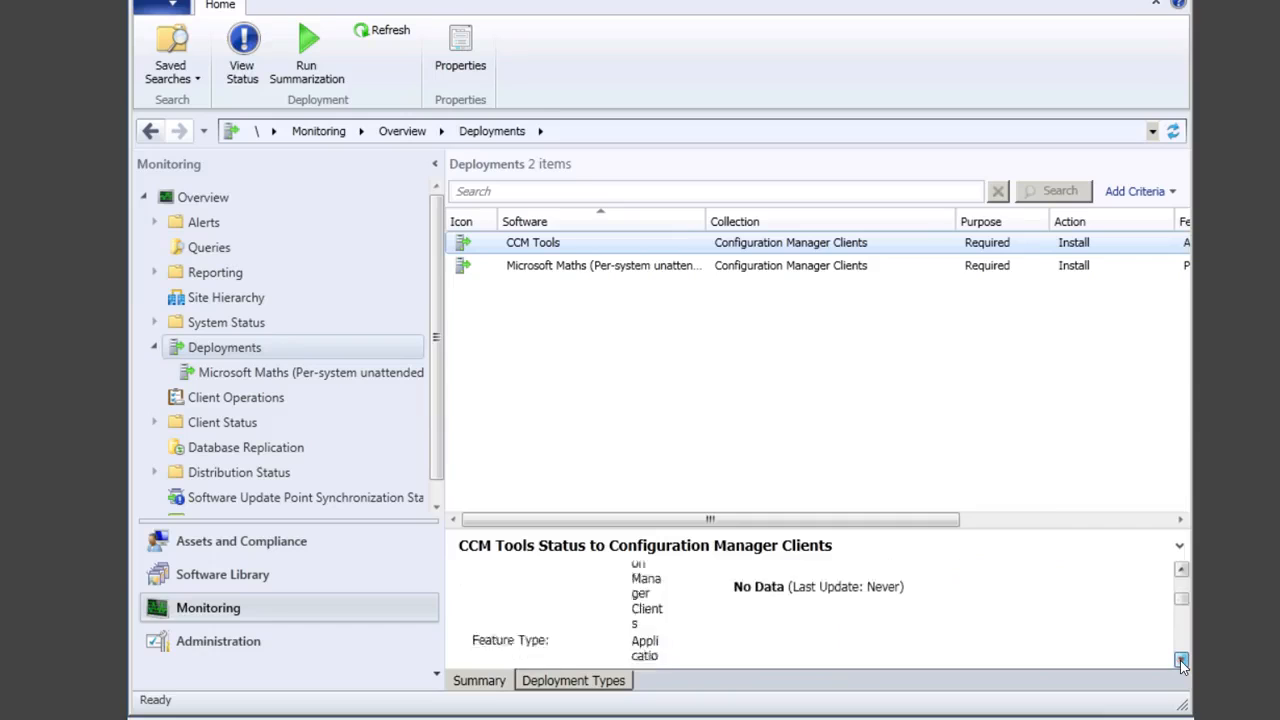
click(1181, 569)
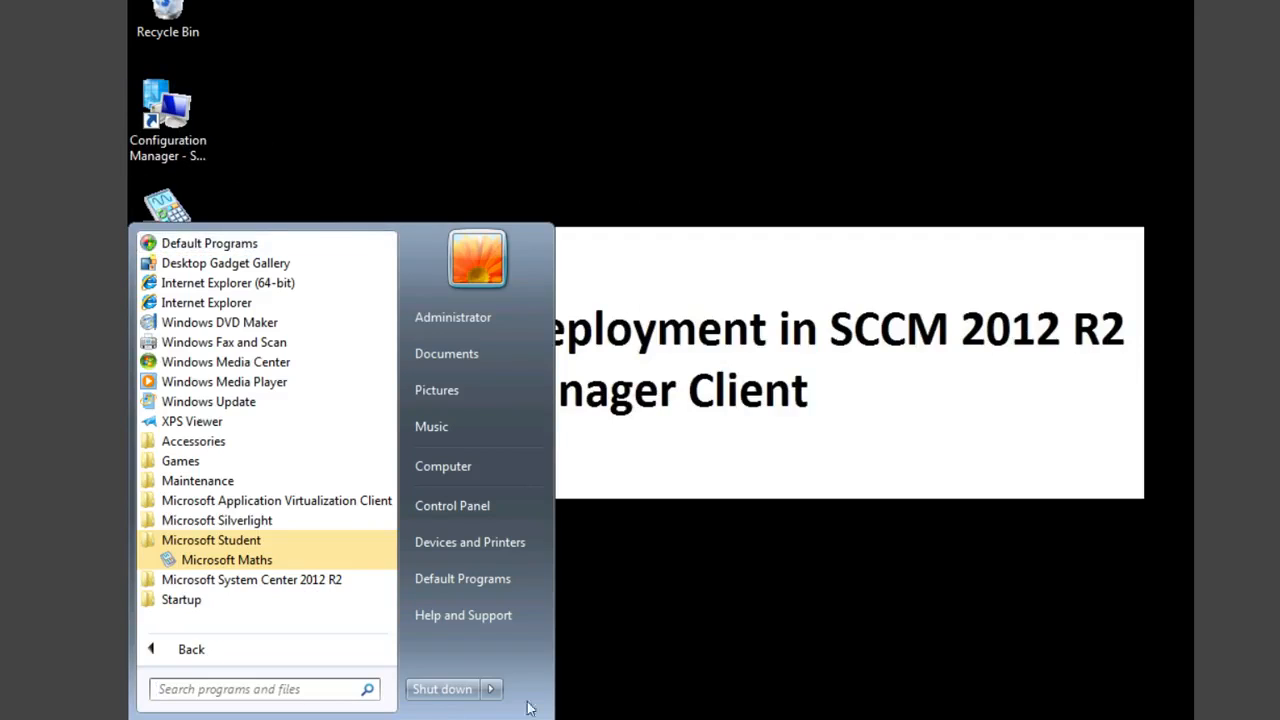
On the client computer, close Control Panel and check Software Center's available software, installation status and installed software for CCM Tools.
click(823, 527)
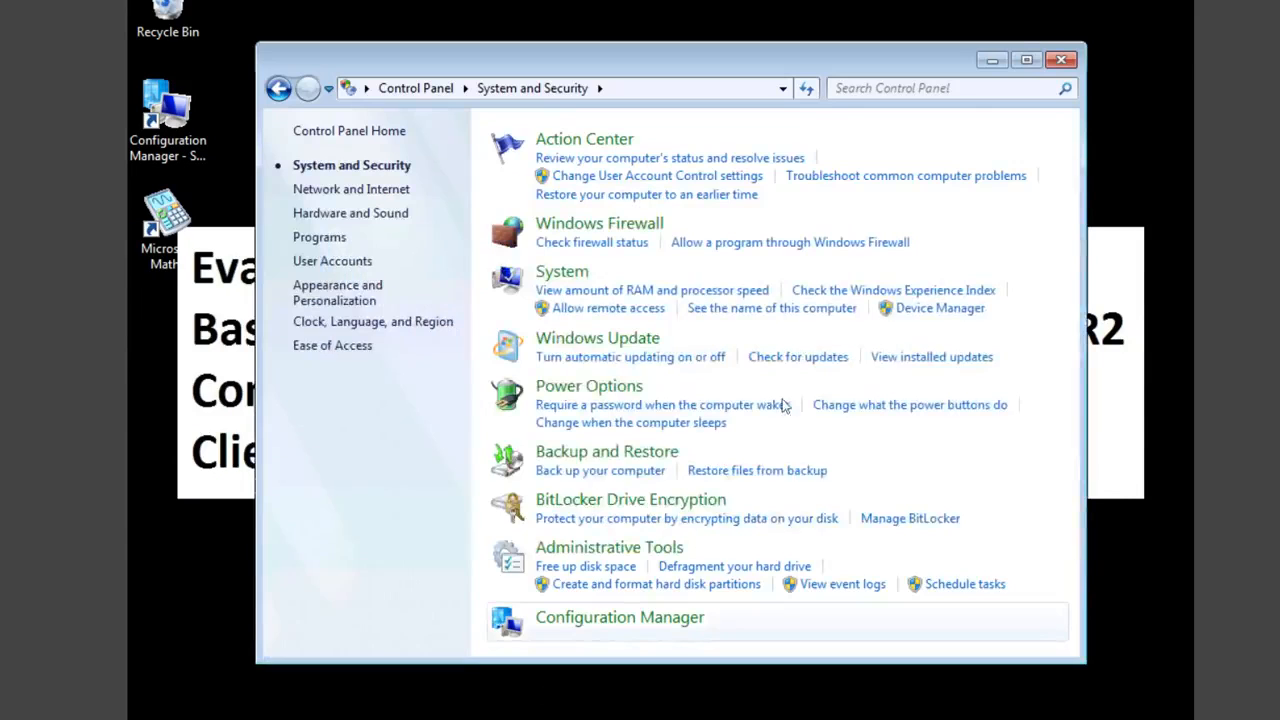
click(1058, 60)
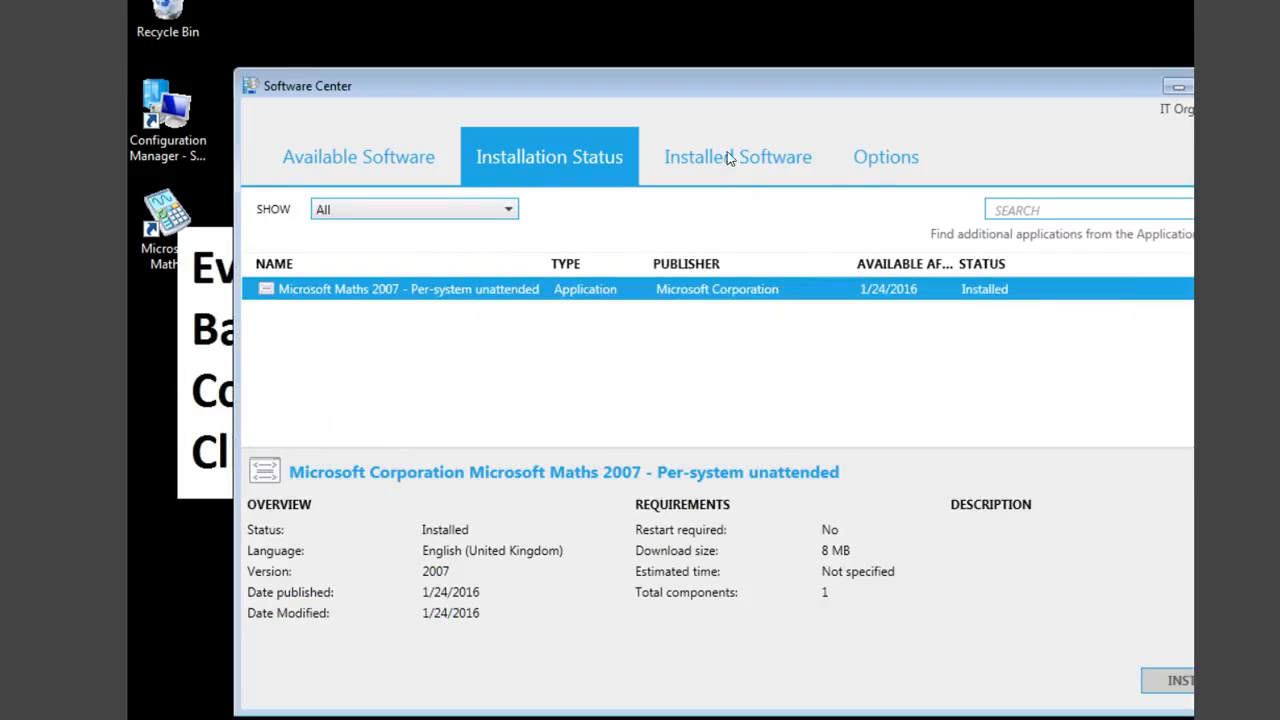
drag(713, 95, 718, 62)
click(393, 131)
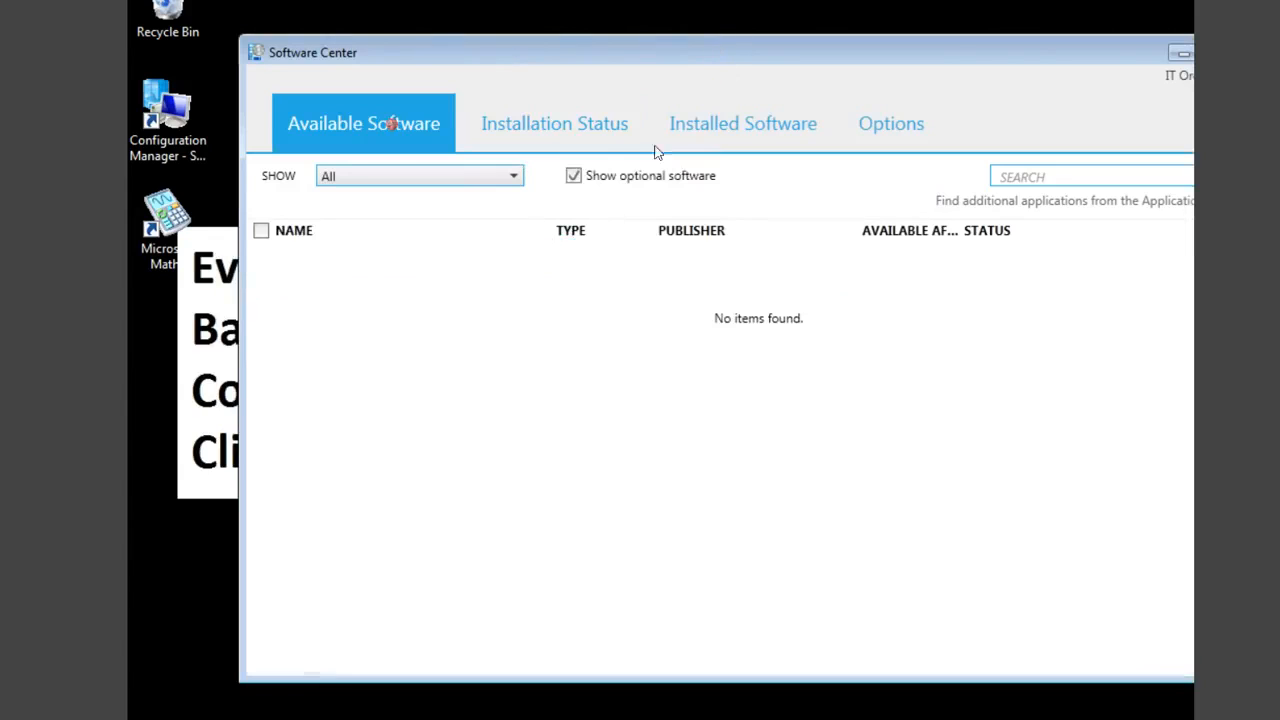
click(541, 124)
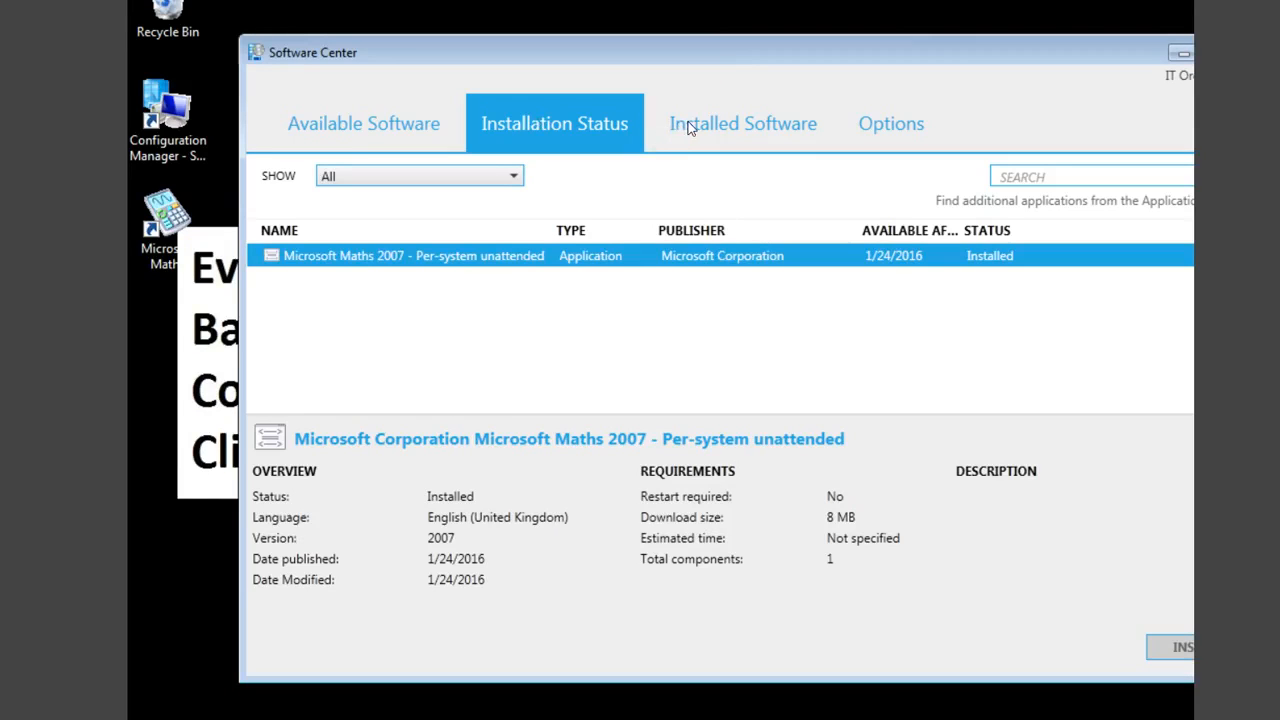
click(396, 128)
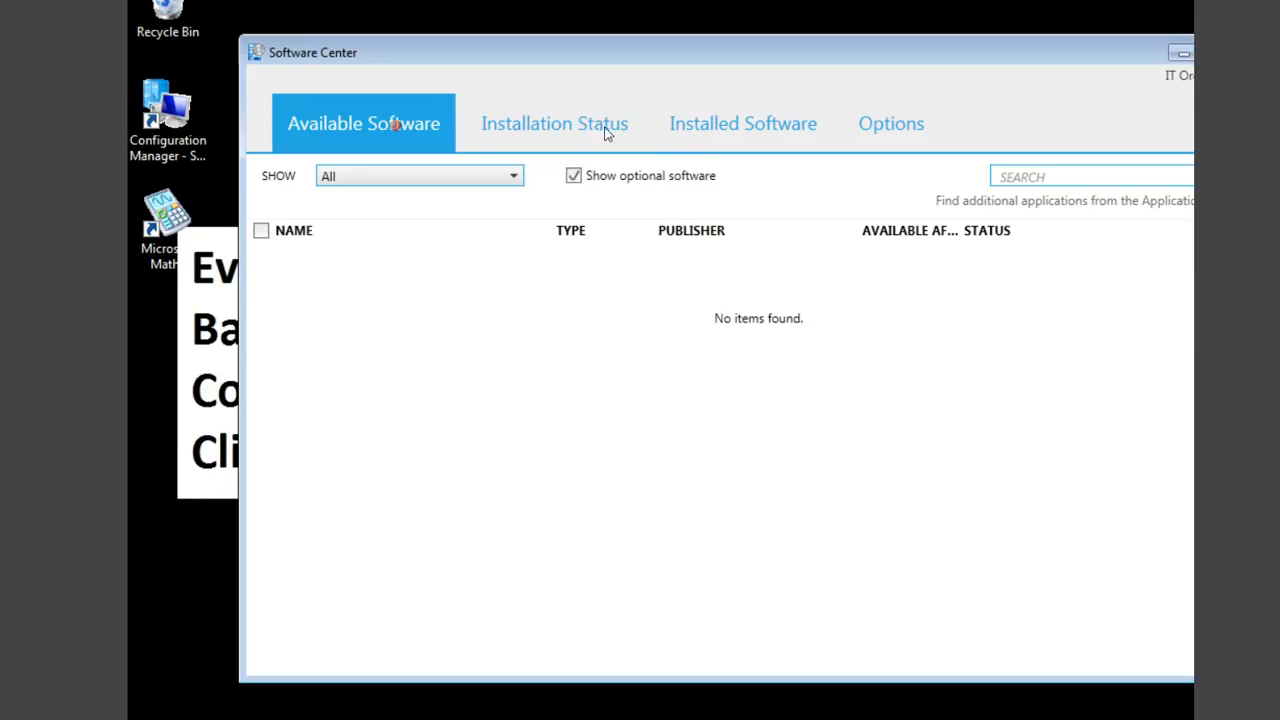
click(581, 126)
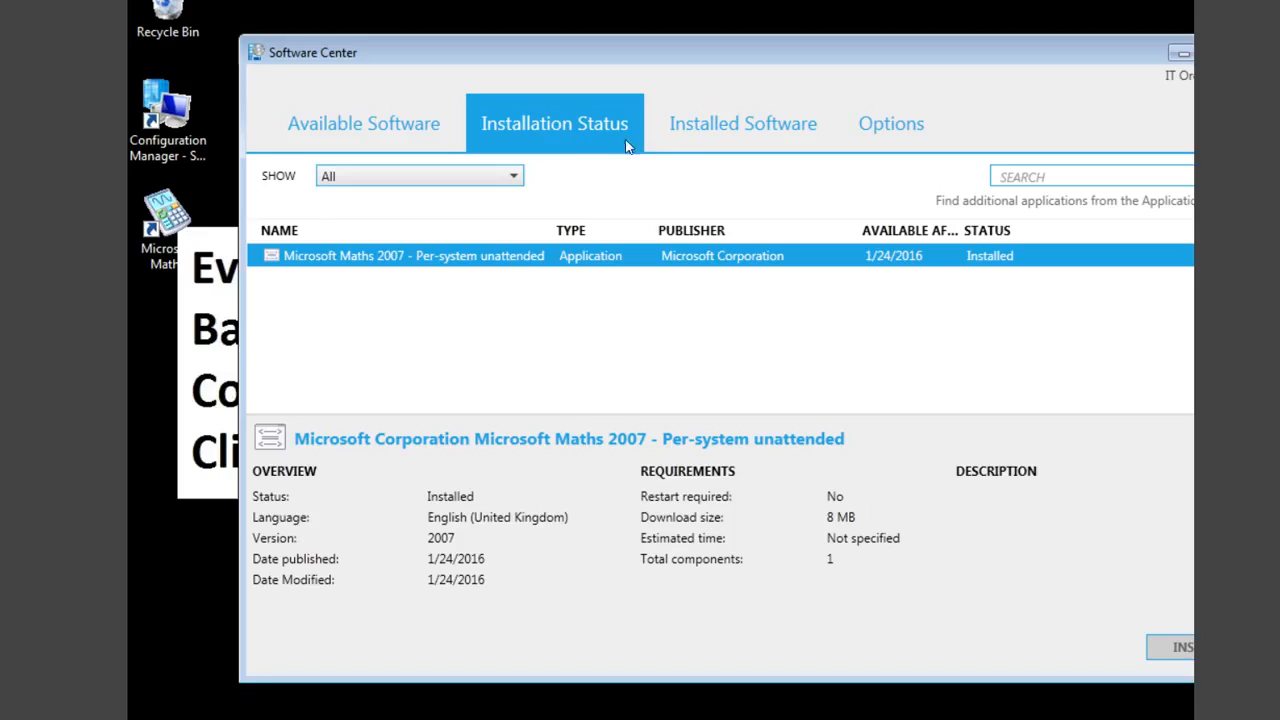
click(736, 129)
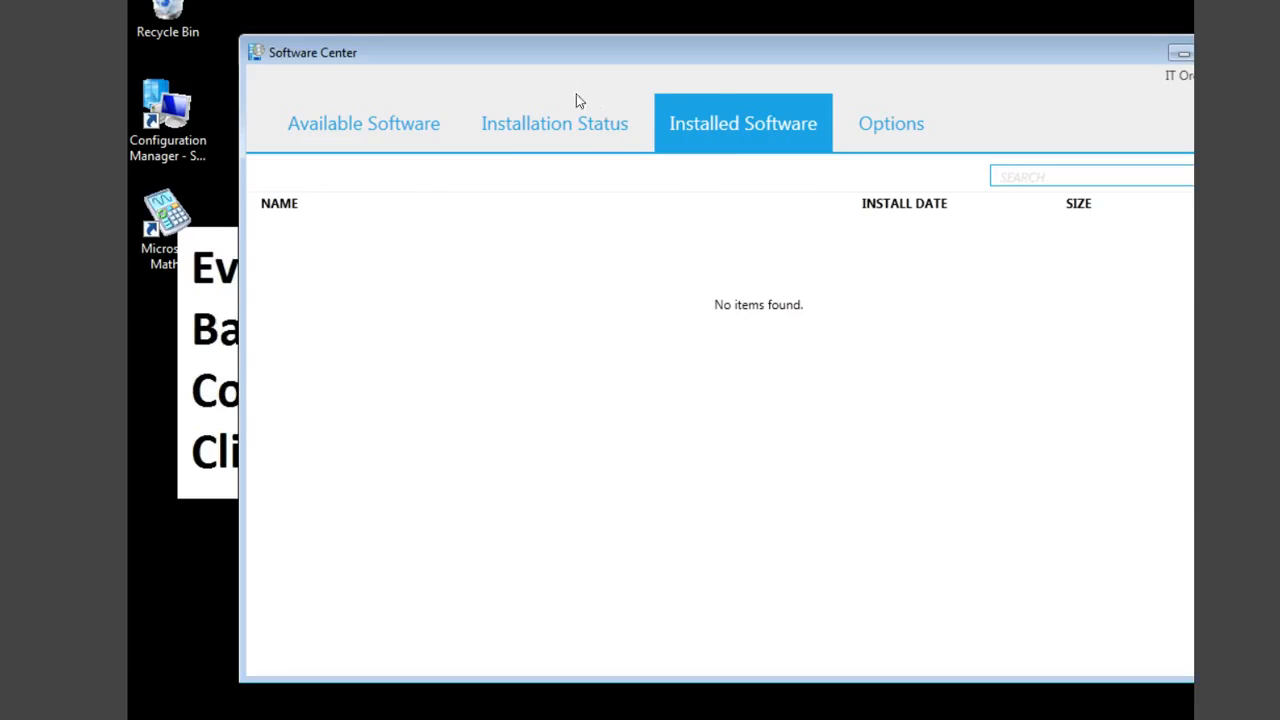
click(577, 126)
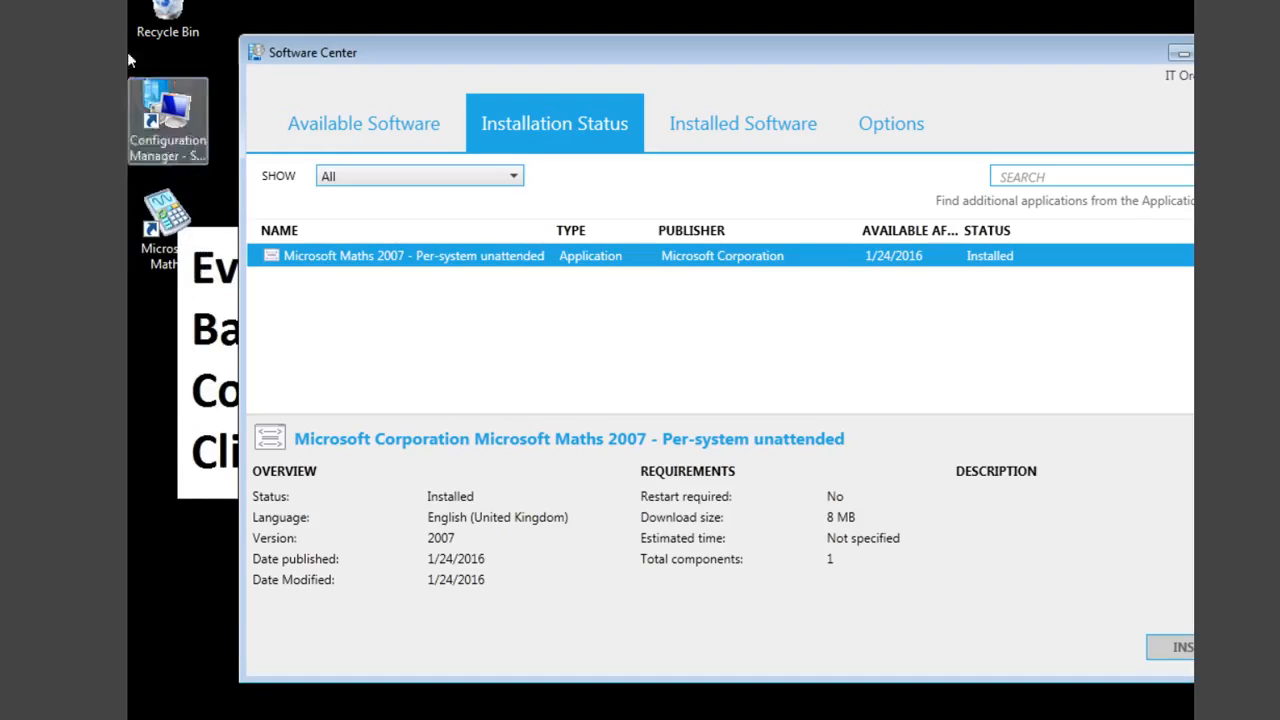
Run the Machine Policy Retrieval & Evaluation Cycle from the client's Configuration Manager properties and check the available software in Software Center.
click(160, 110)
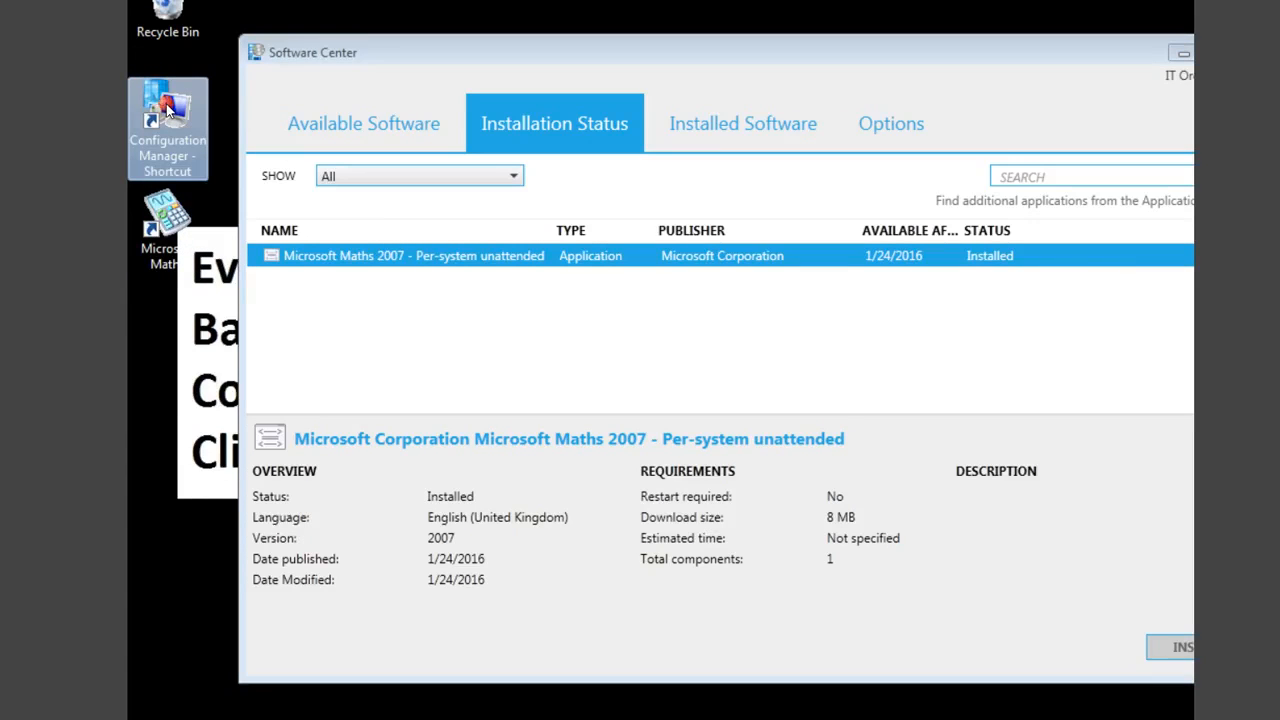
double_click(168, 112)
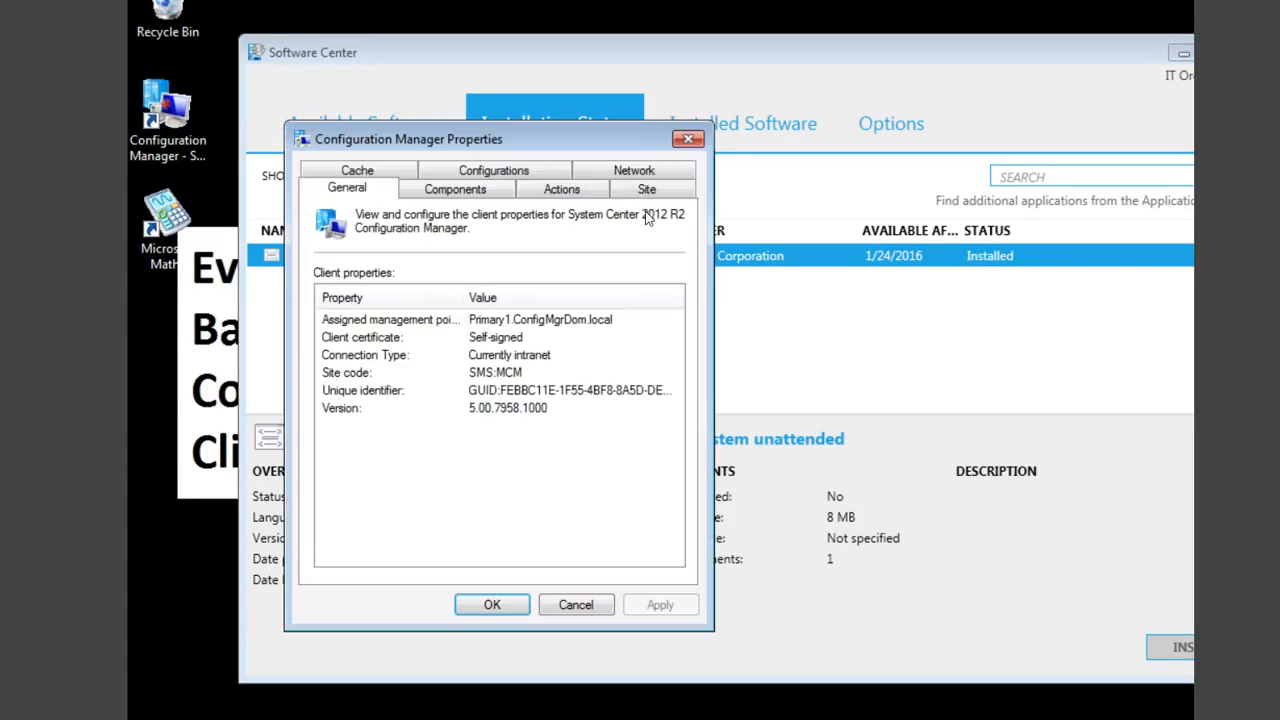
click(559, 191)
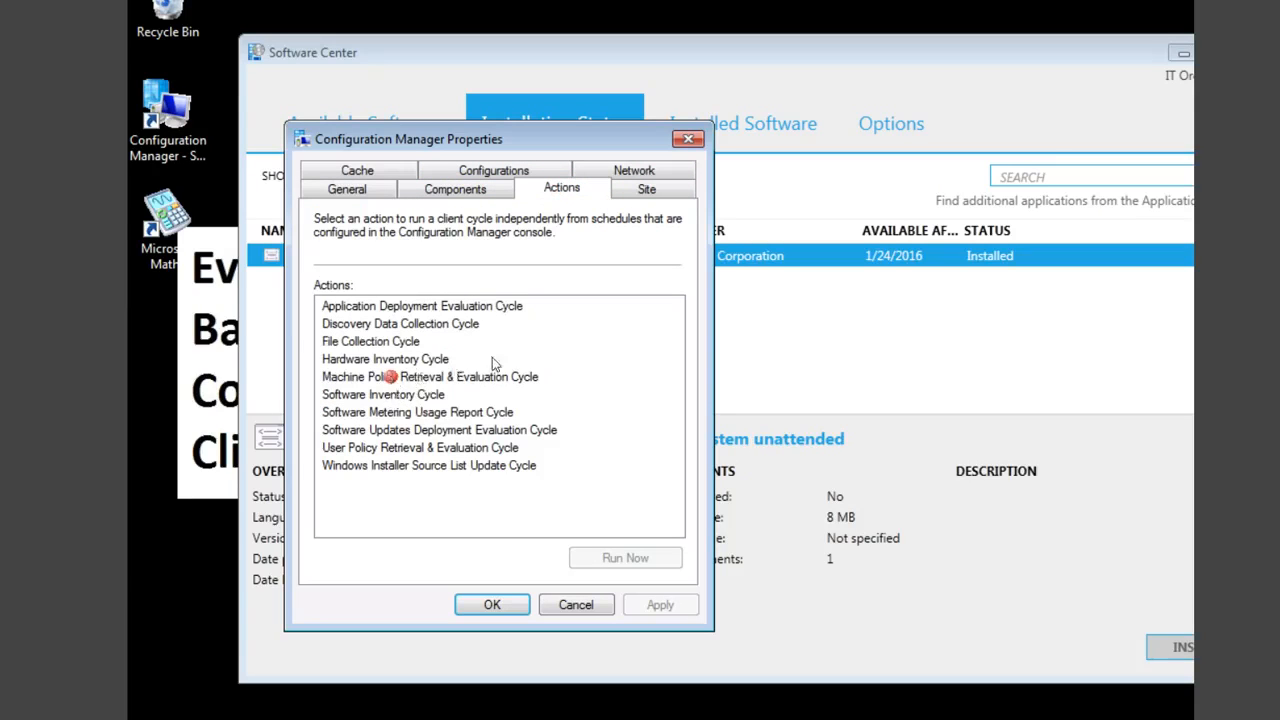
click(452, 374)
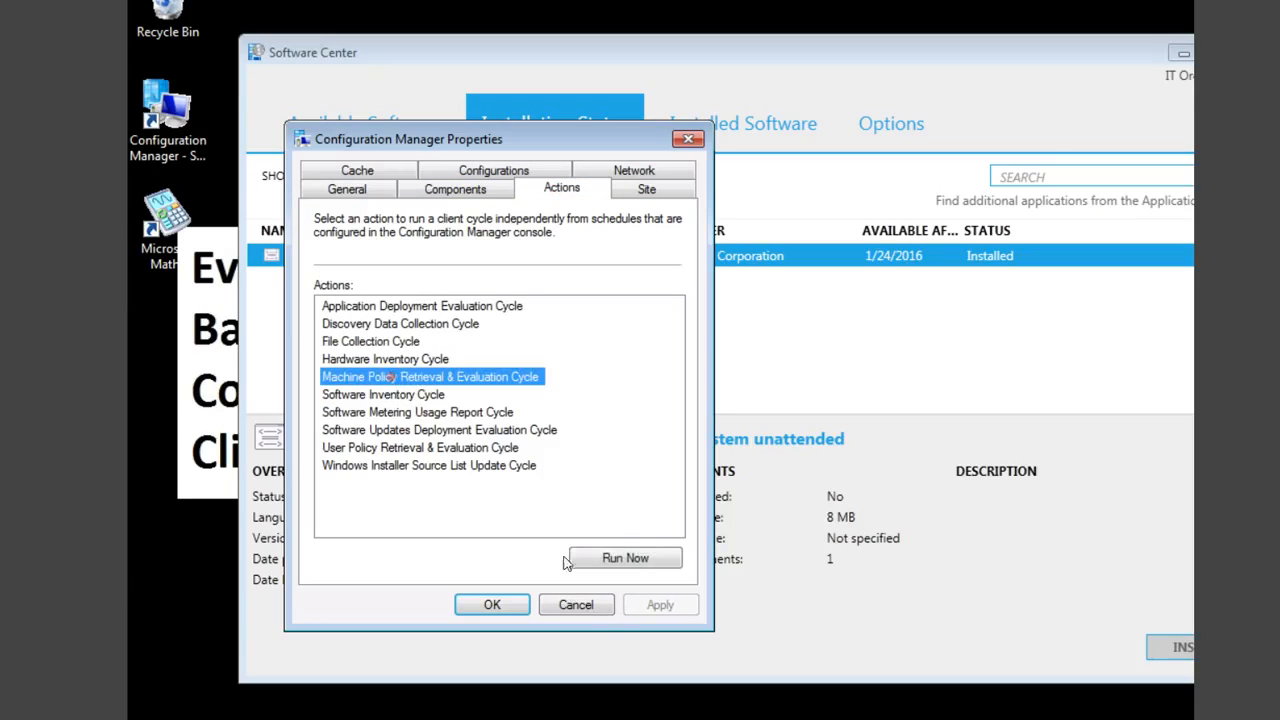
click(620, 558)
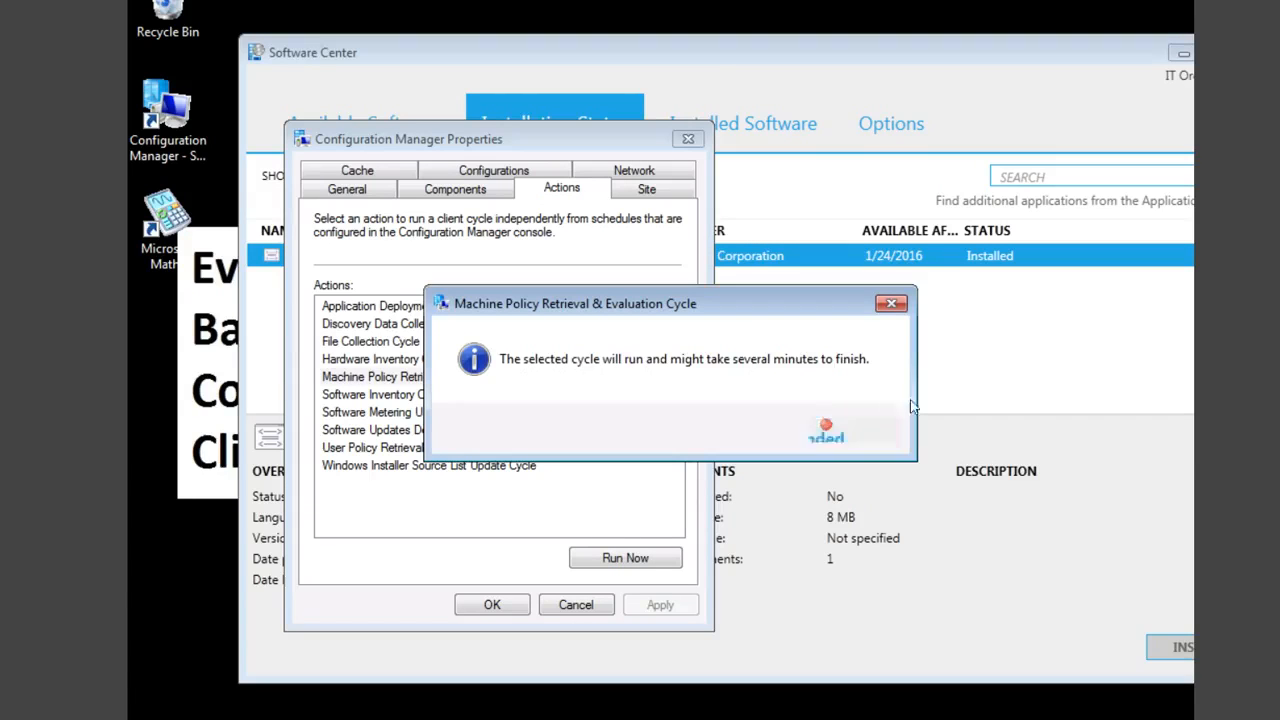
click(829, 430)
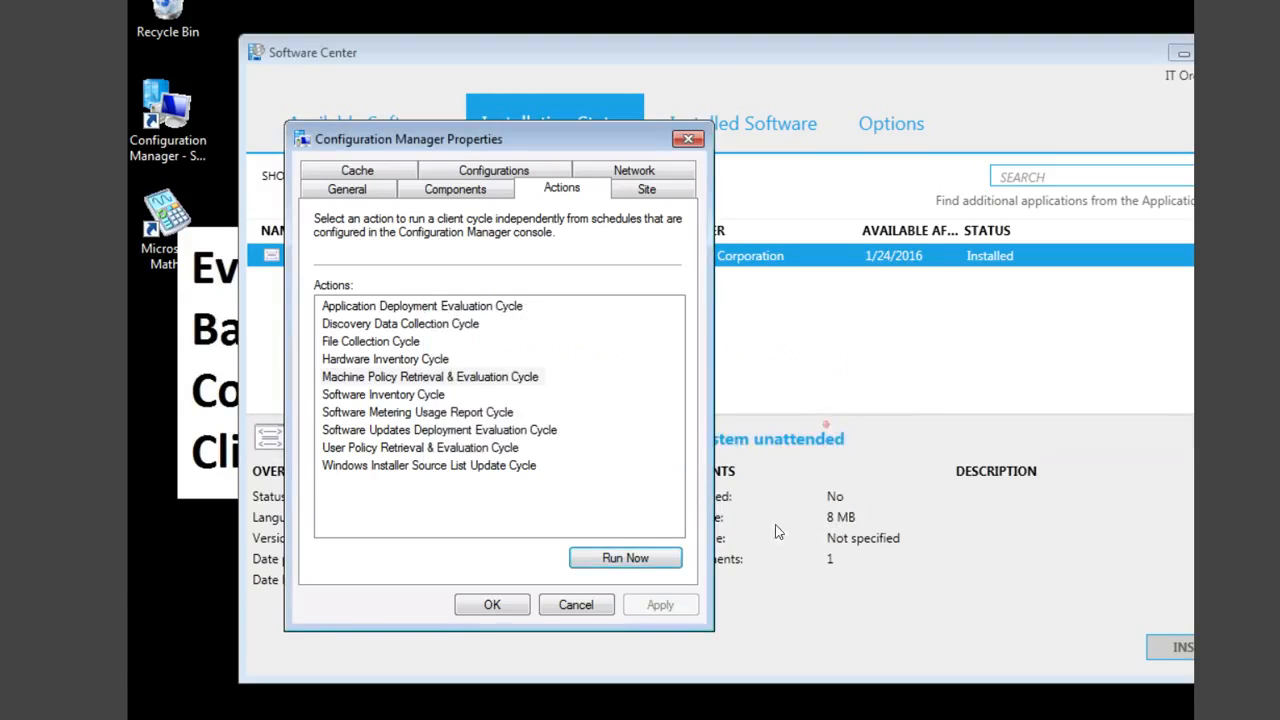
click(492, 605)
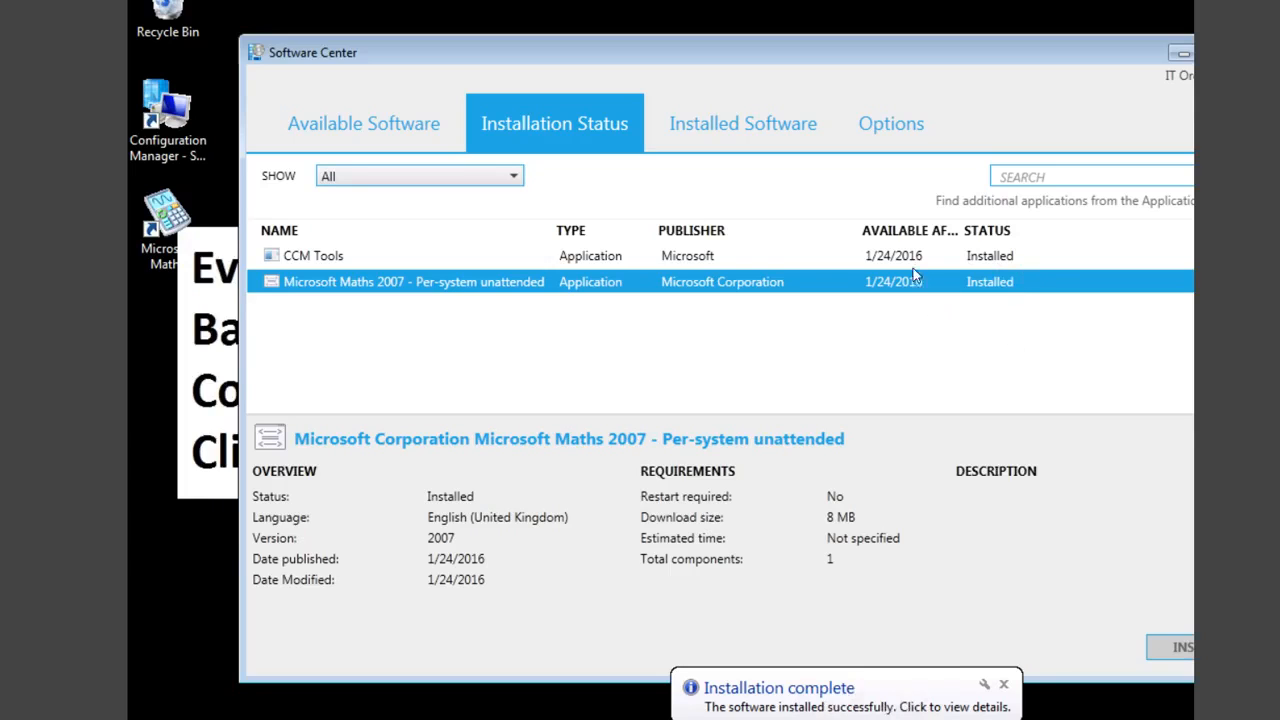
click(366, 125)
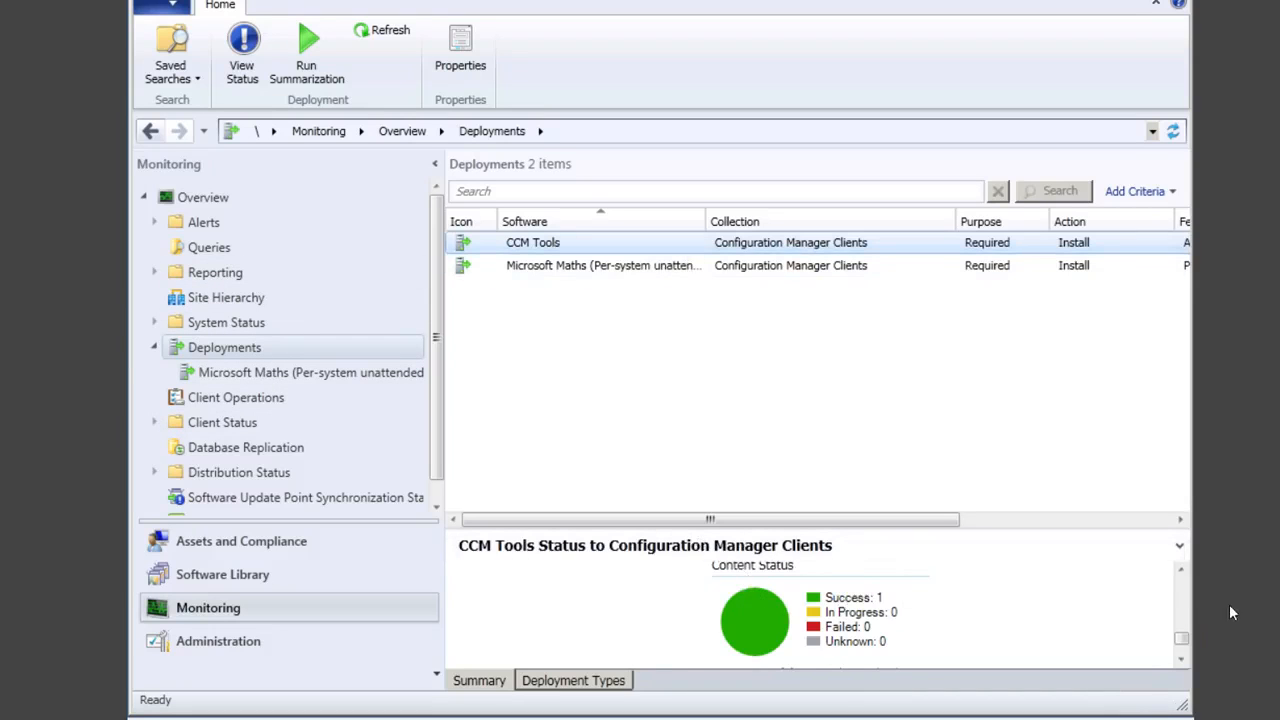
Back in the Configuration Manager console, run summarization twice for the CCM Tools deployment, refreshing the deployments after each run.
click(1182, 597)
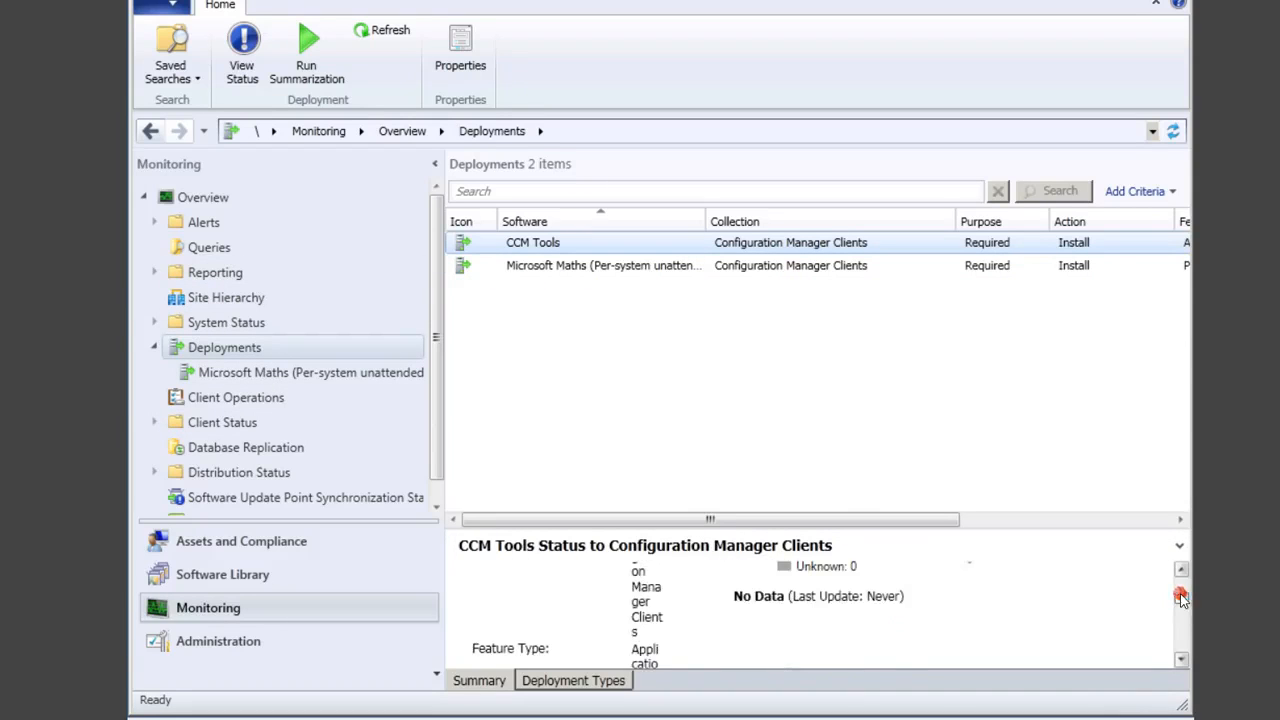
drag(1183, 597, 1186, 562)
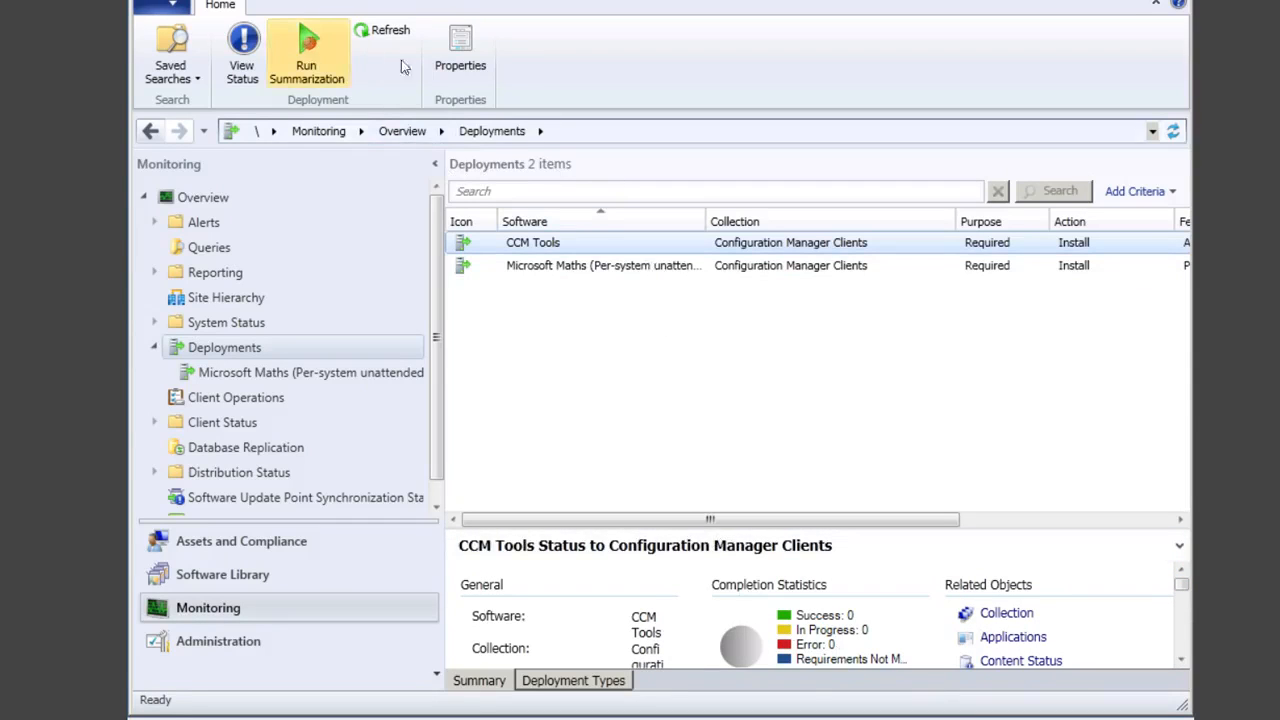
click(335, 50)
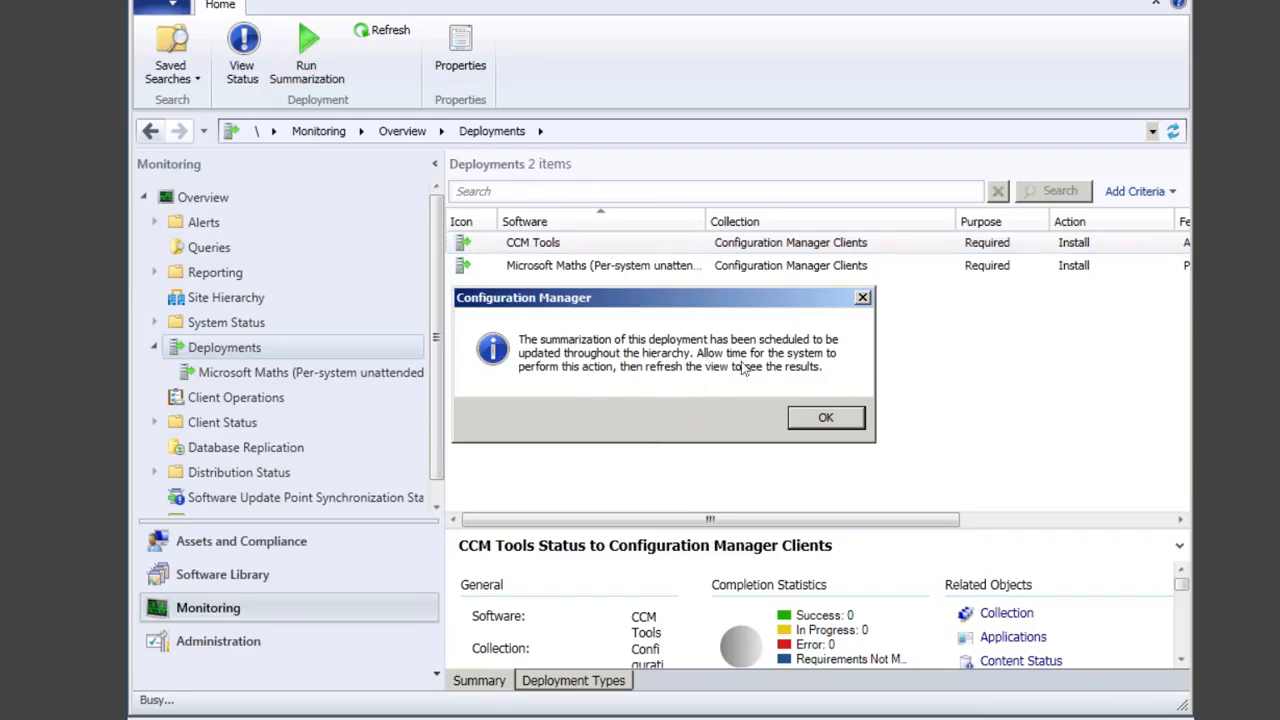
click(836, 417)
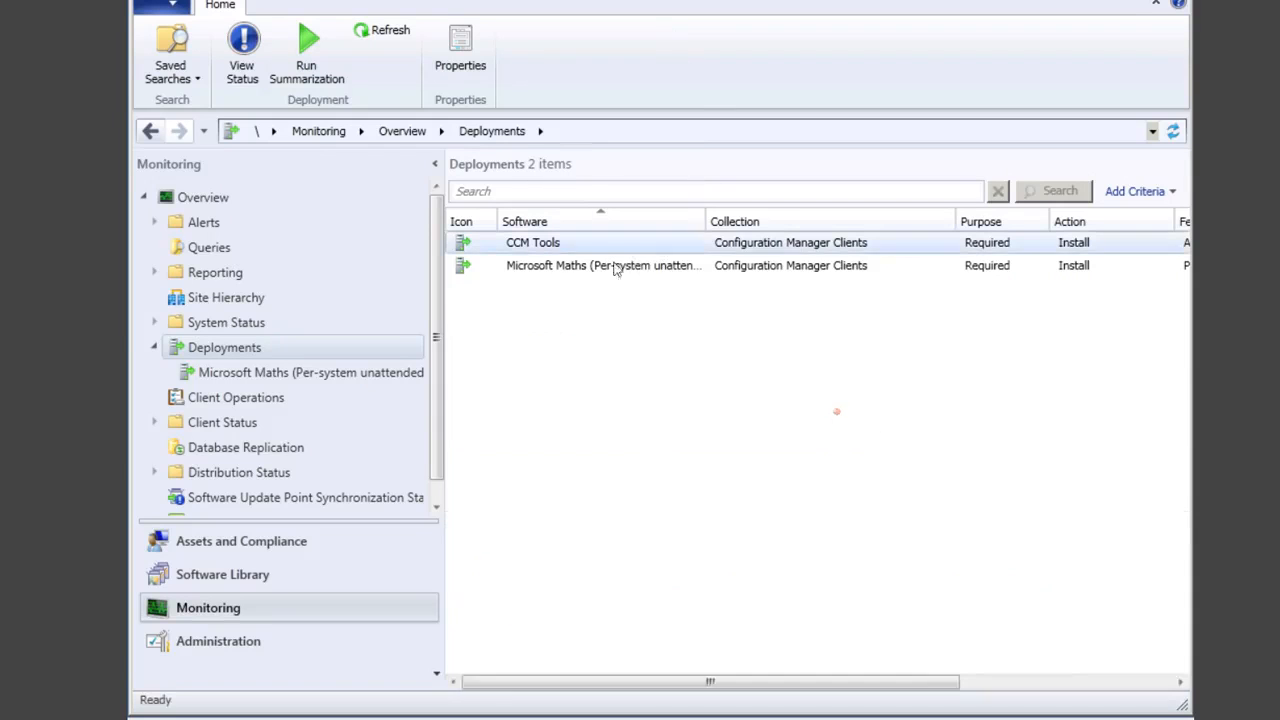
click(385, 31)
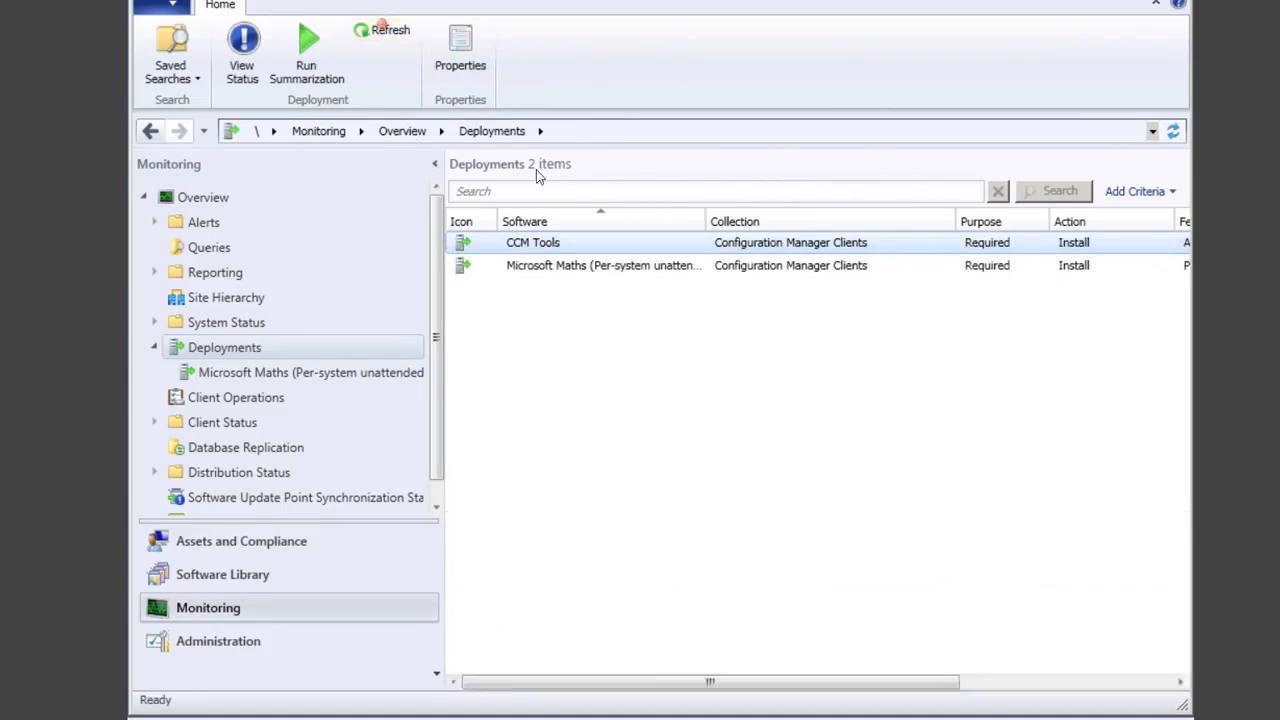
click(311, 44)
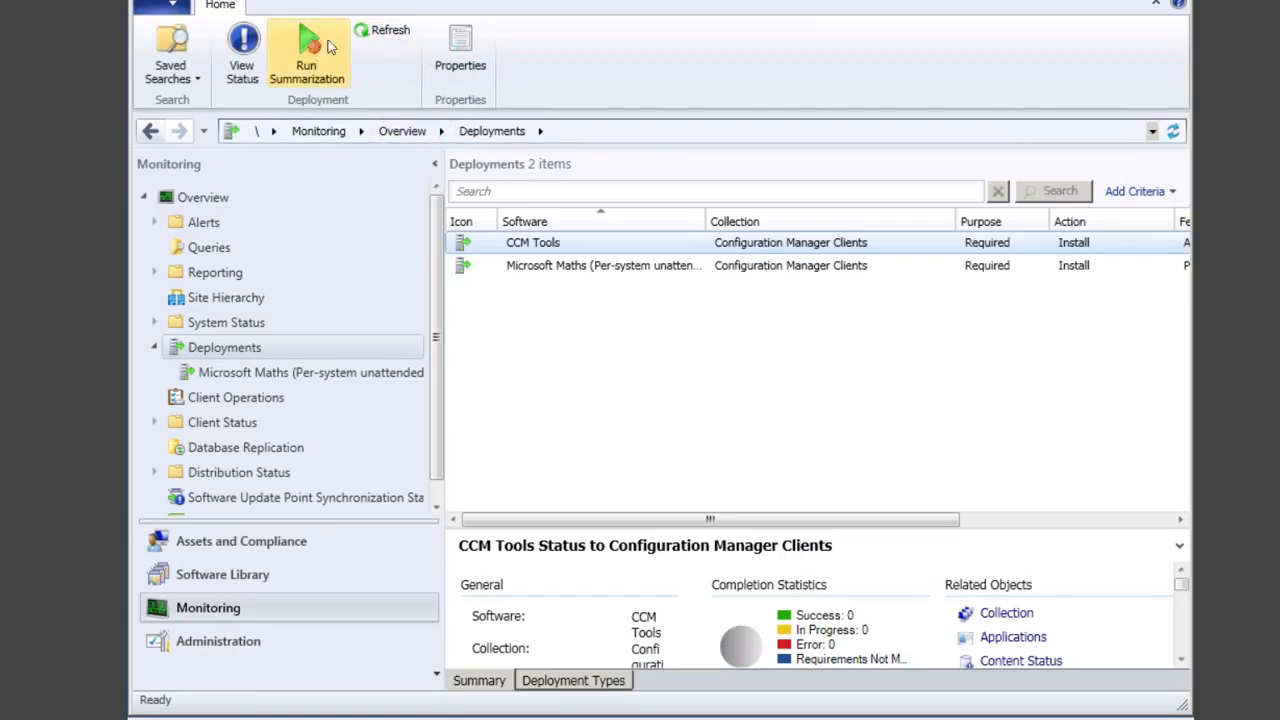
click(826, 418)
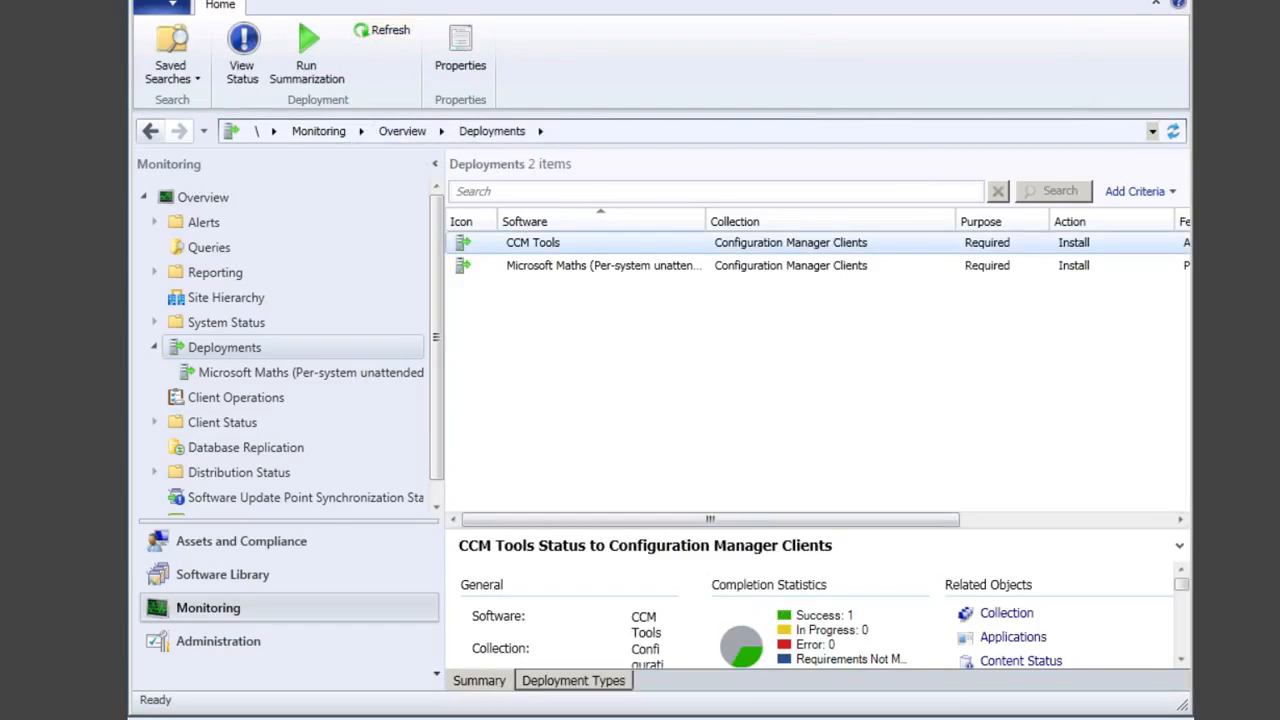
click(390, 31)
Open the detailed deployment status of CCM Tools and examine the success share in its status chart.
click(1182, 661)
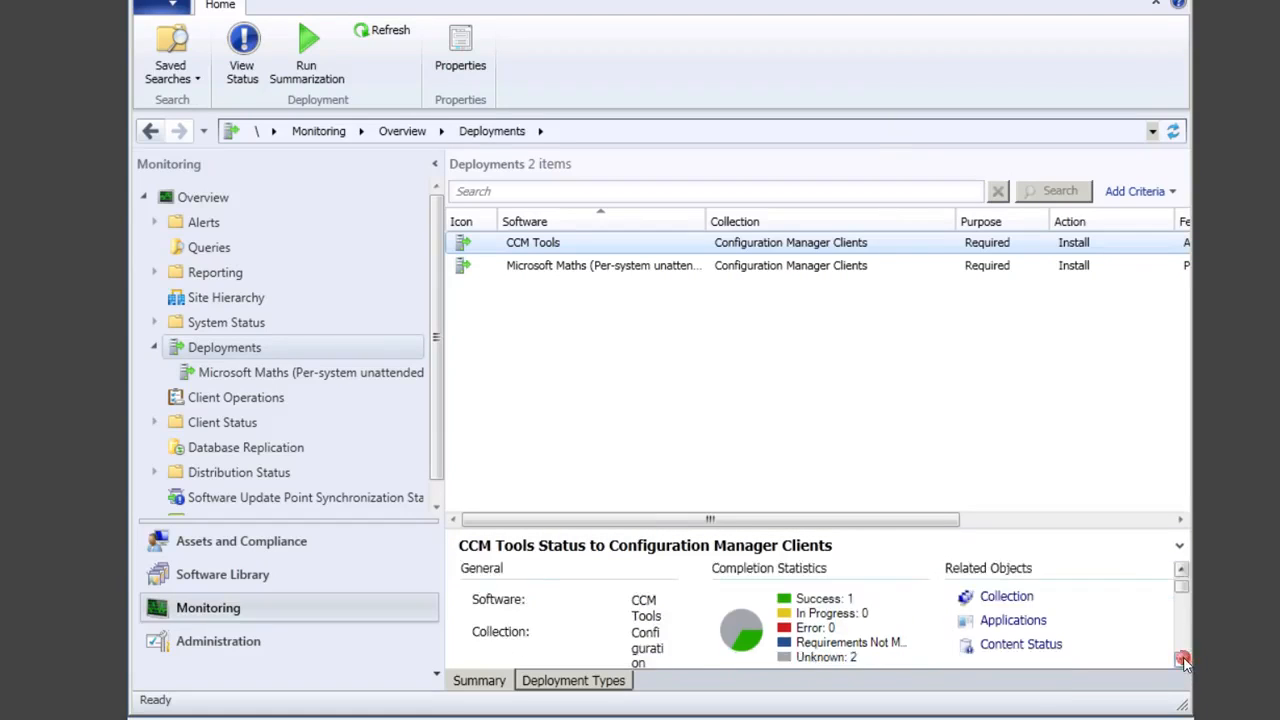
click(905, 637)
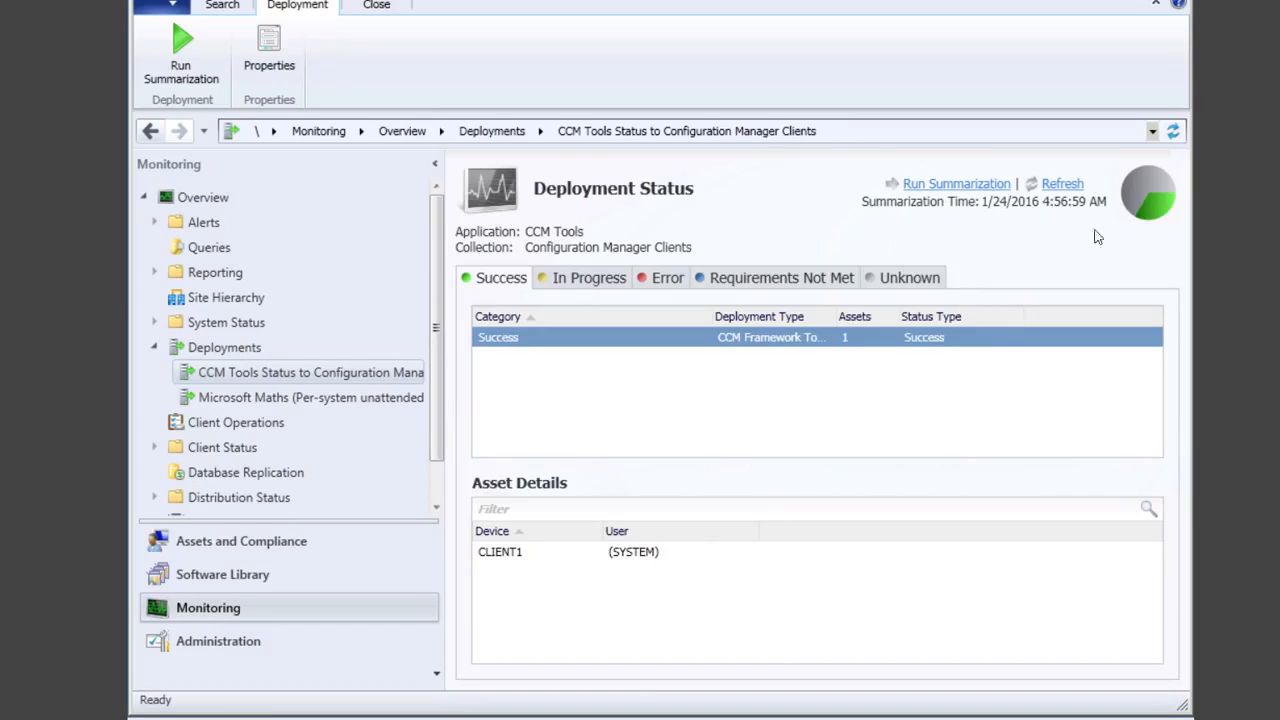
mouse_move(1141, 209)
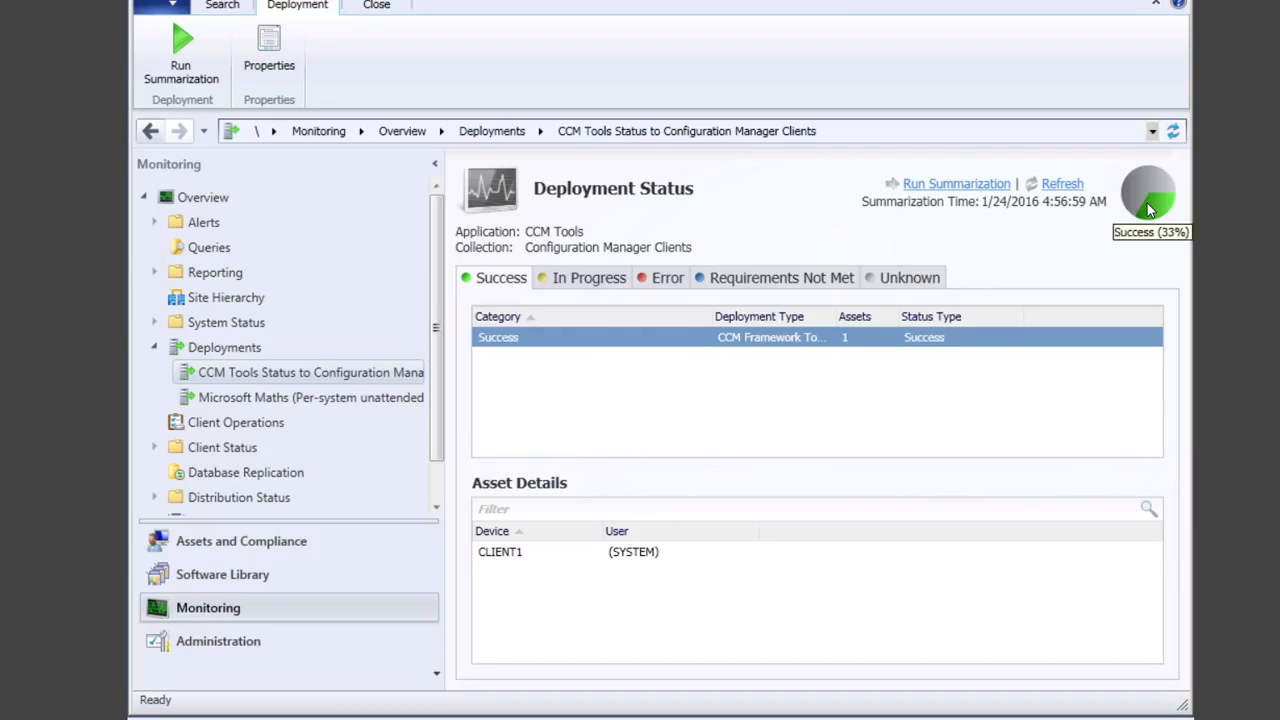
Go to the Software Library workspace and look over its overview and Application Management pages.
click(224, 574)
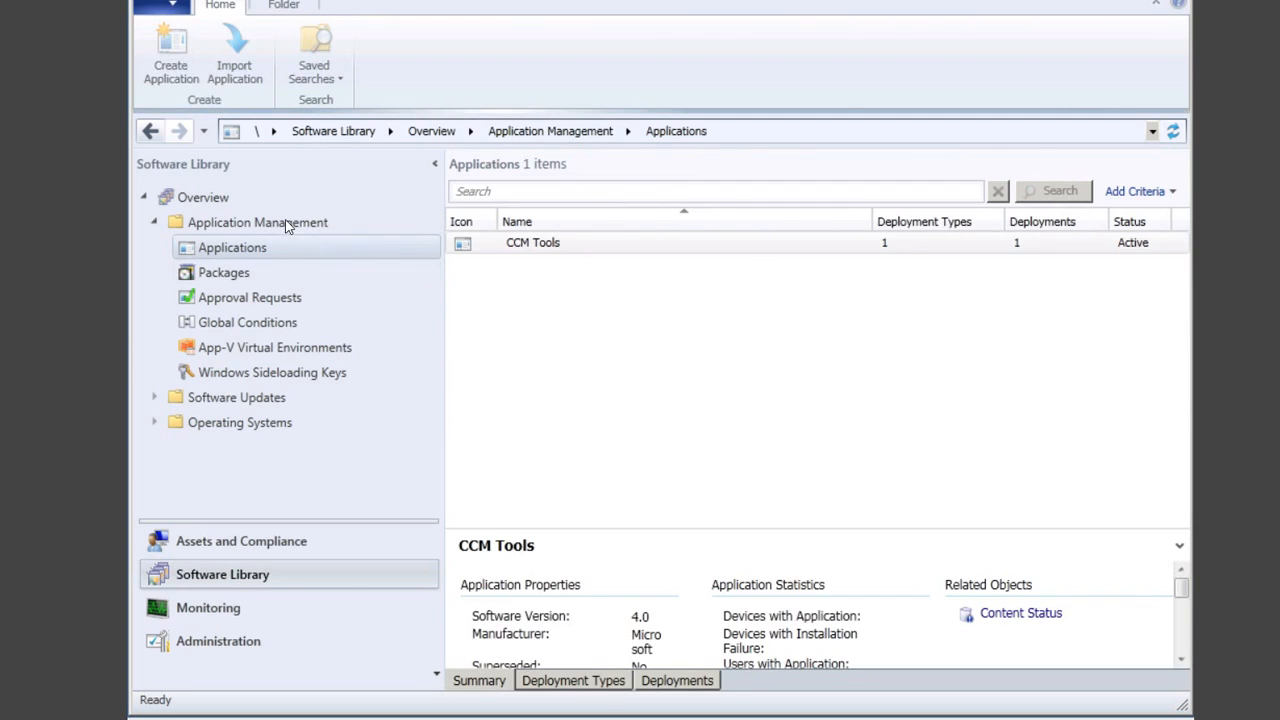
click(285, 221)
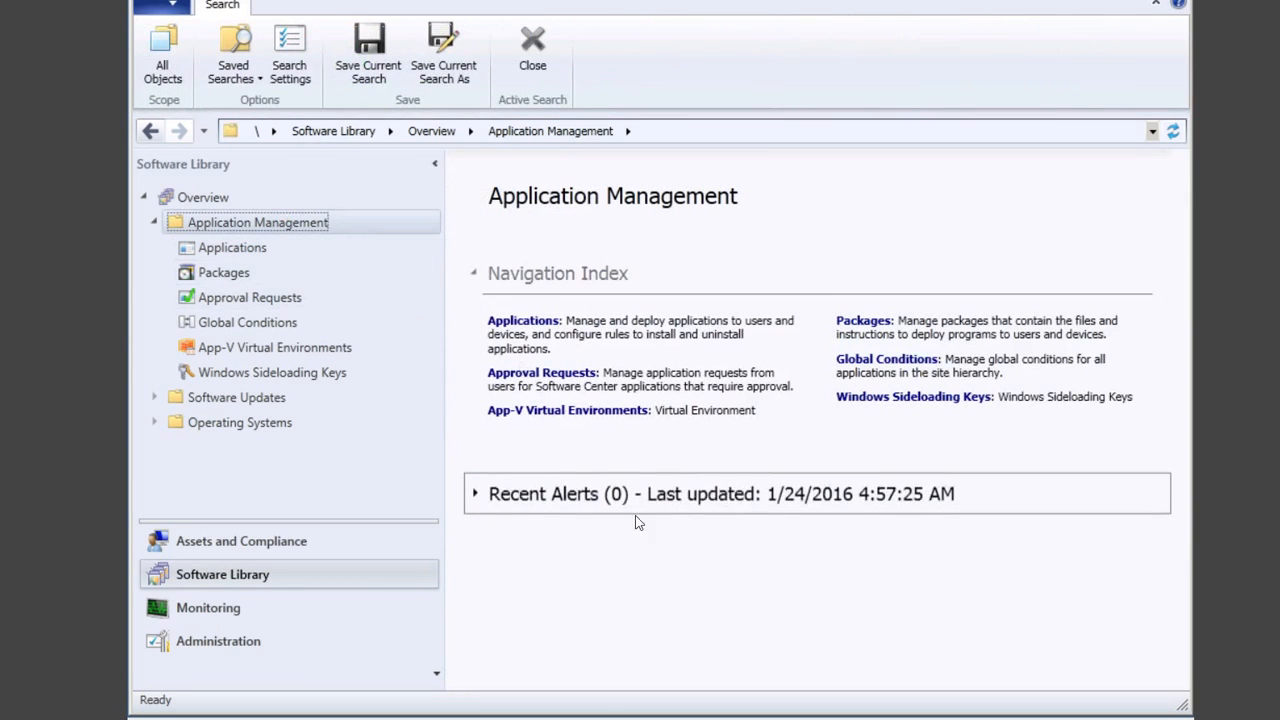
click(211, 197)
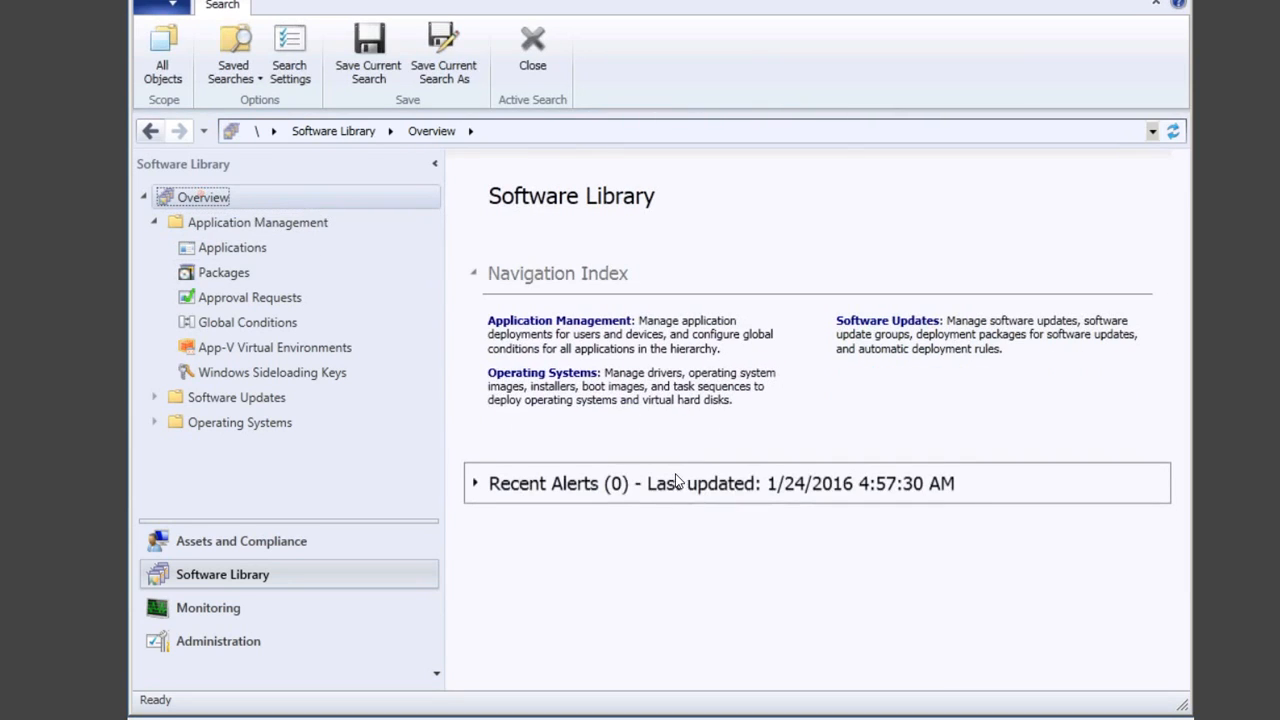
click(246, 221)
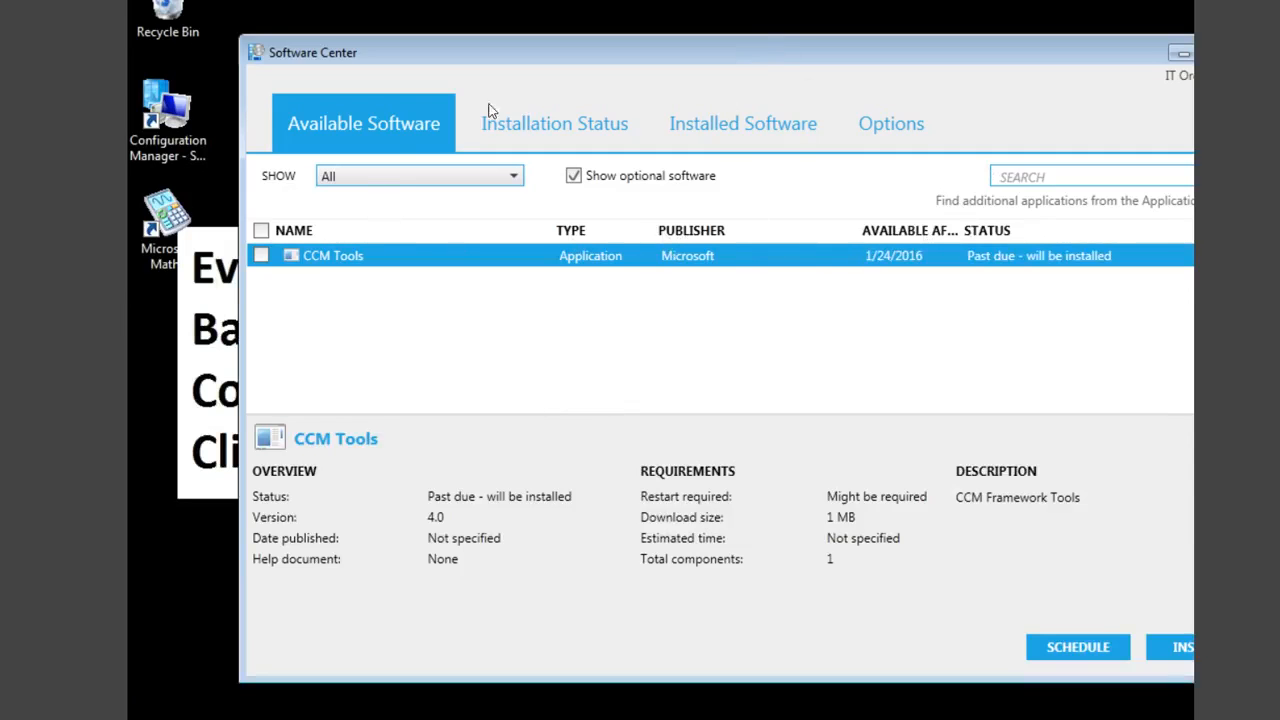
On the client computer, open the Configuration Manager properties and run the Application Deployment Evaluation Cycle.
double_click(180, 112)
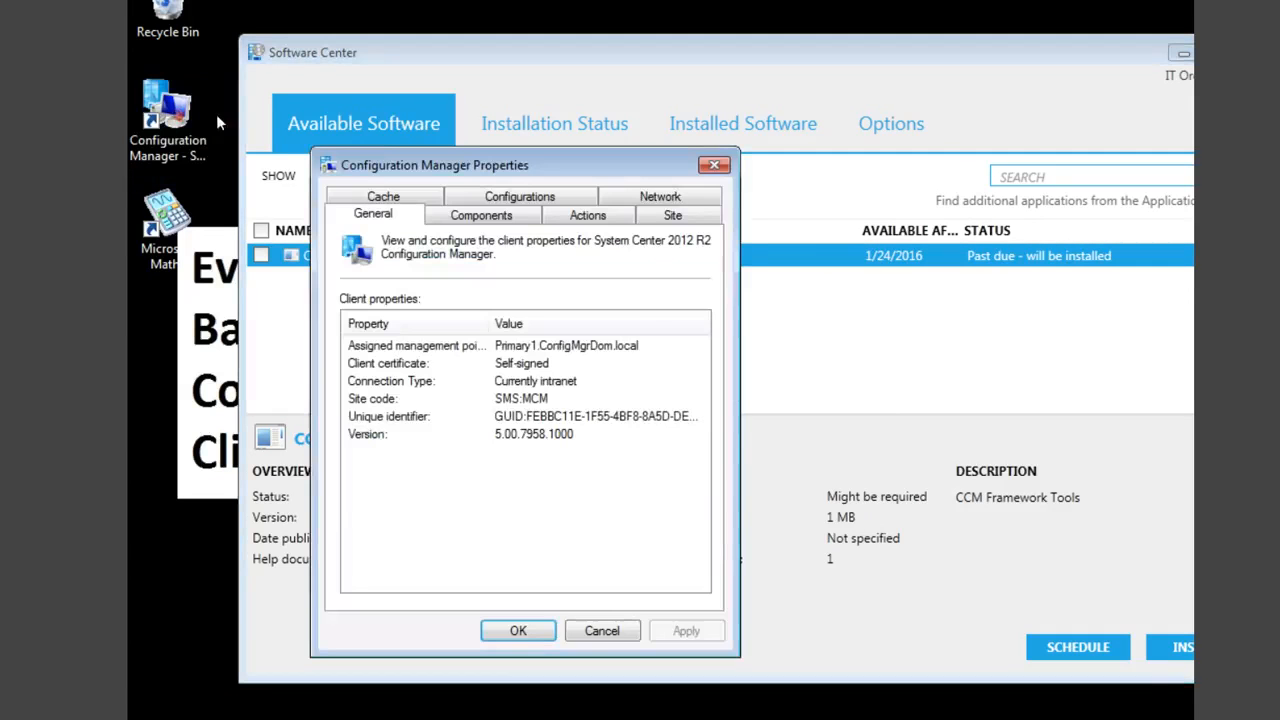
click(588, 212)
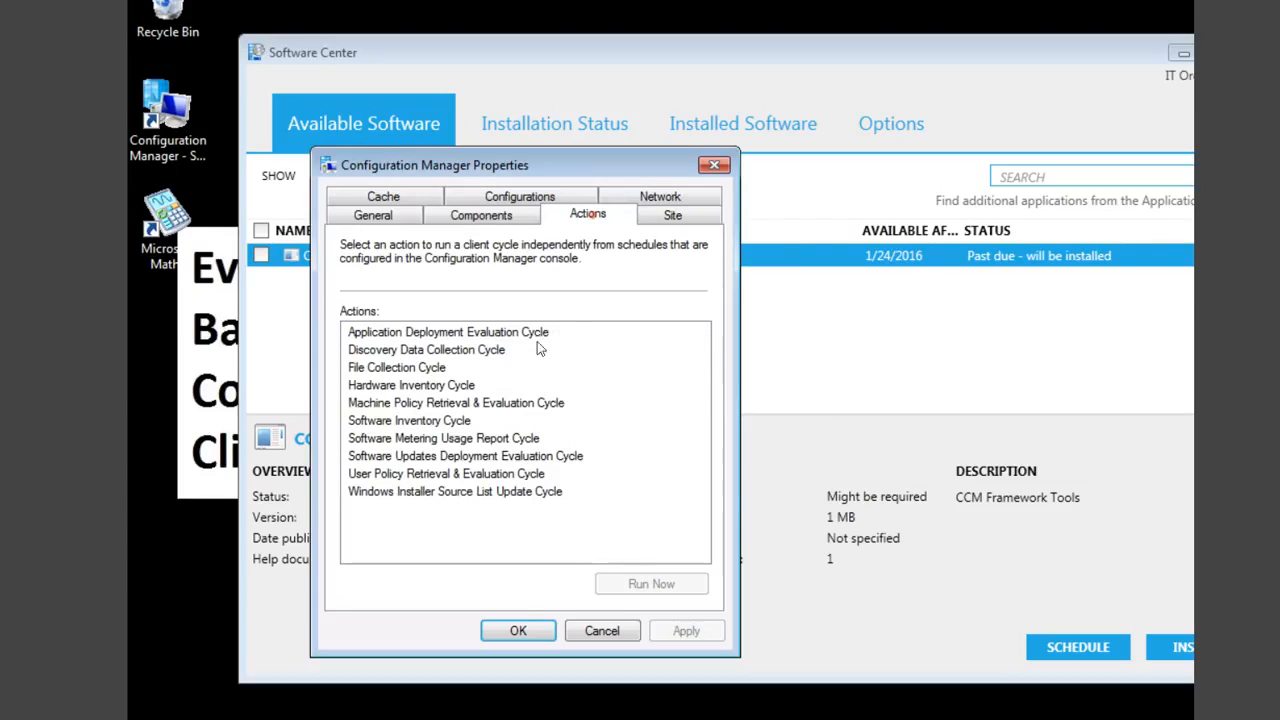
click(427, 425)
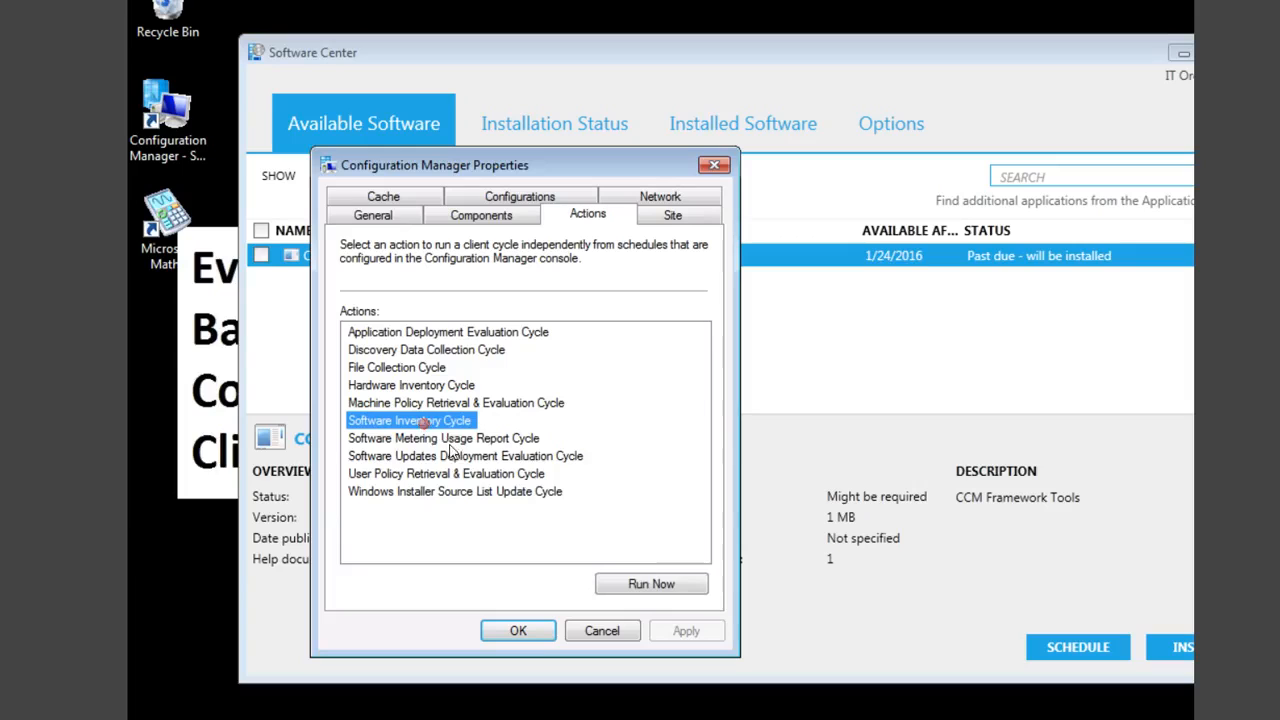
click(443, 333)
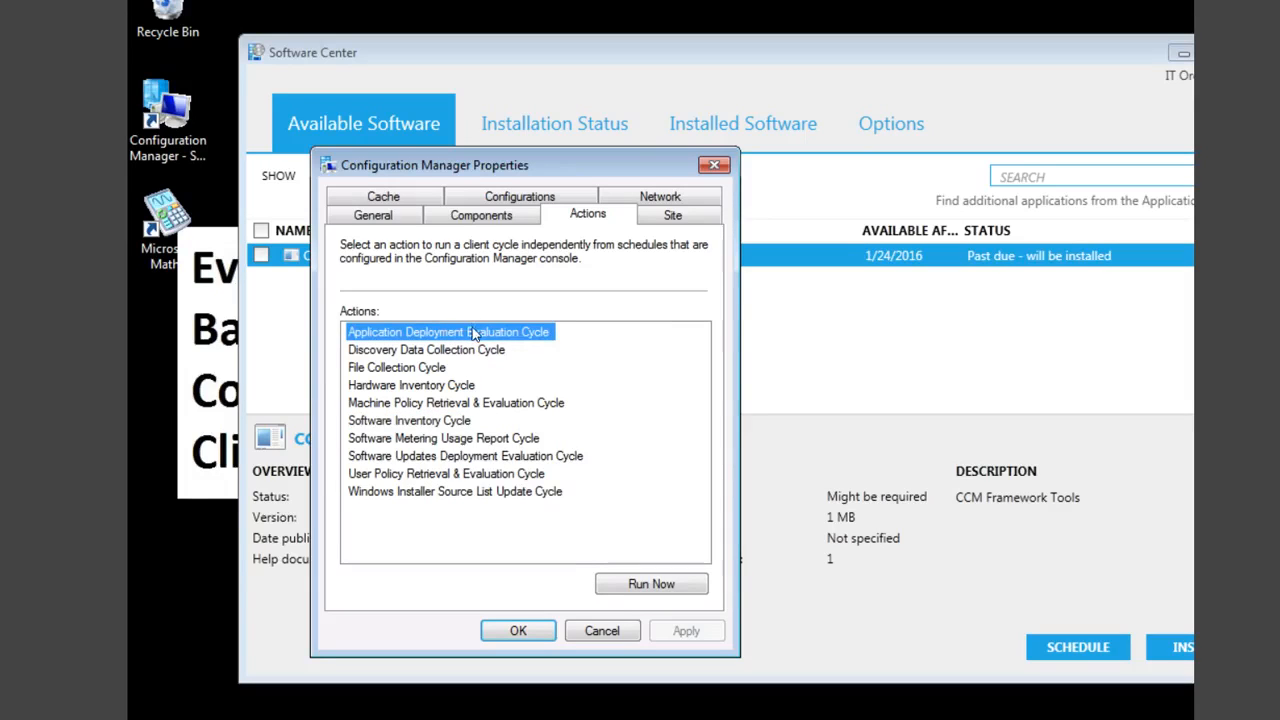
click(649, 580)
click(852, 429)
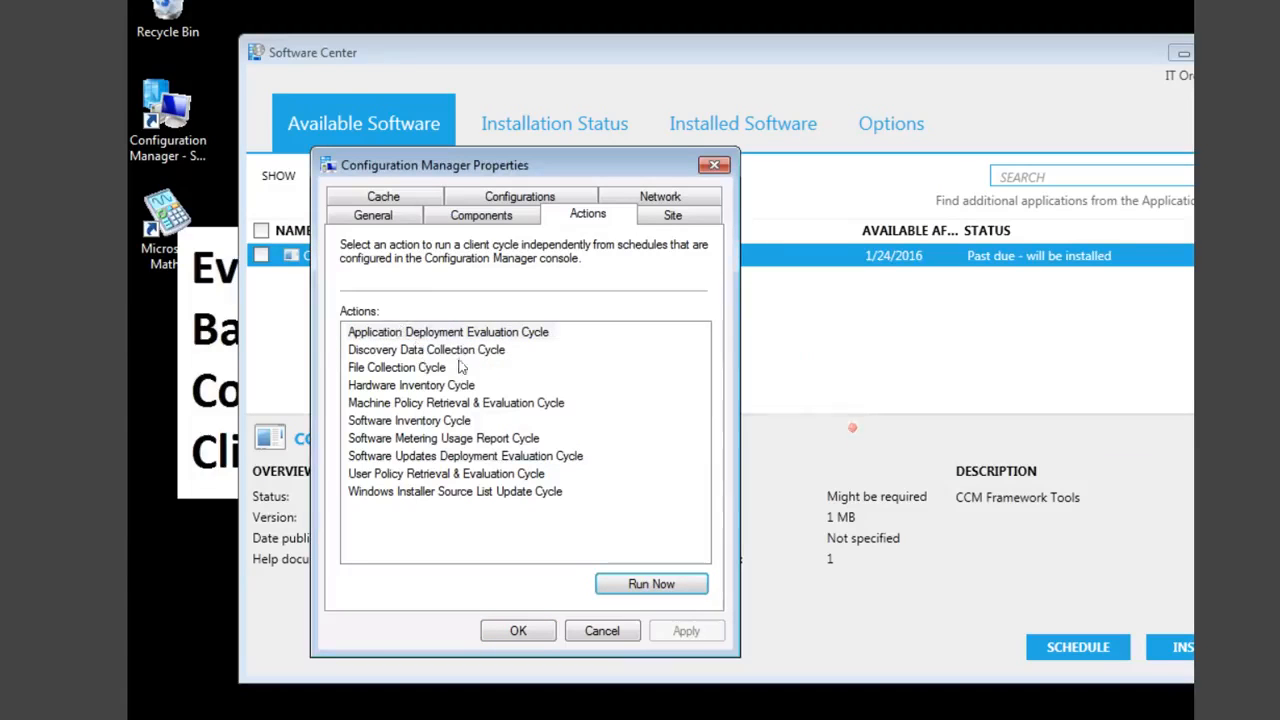
Run the Discovery Data Collection Cycle and the File Collection Cycle on the client.
click(476, 352)
click(632, 584)
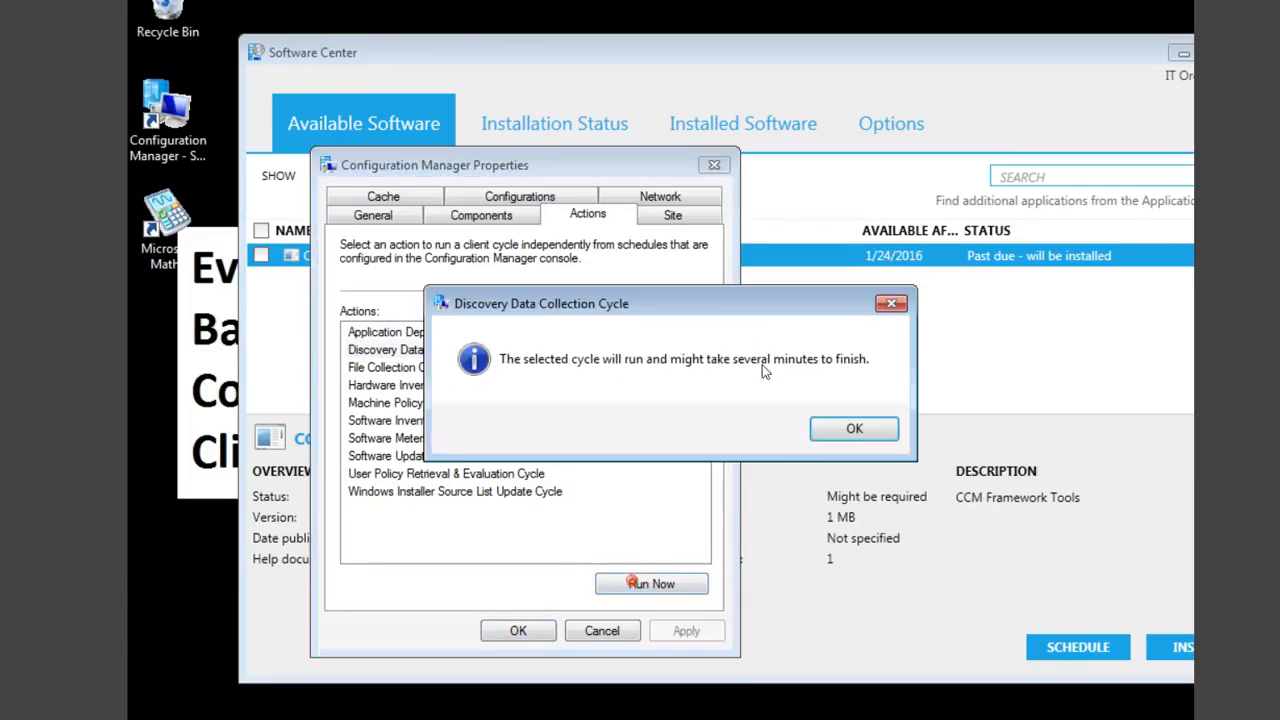
click(856, 428)
click(430, 368)
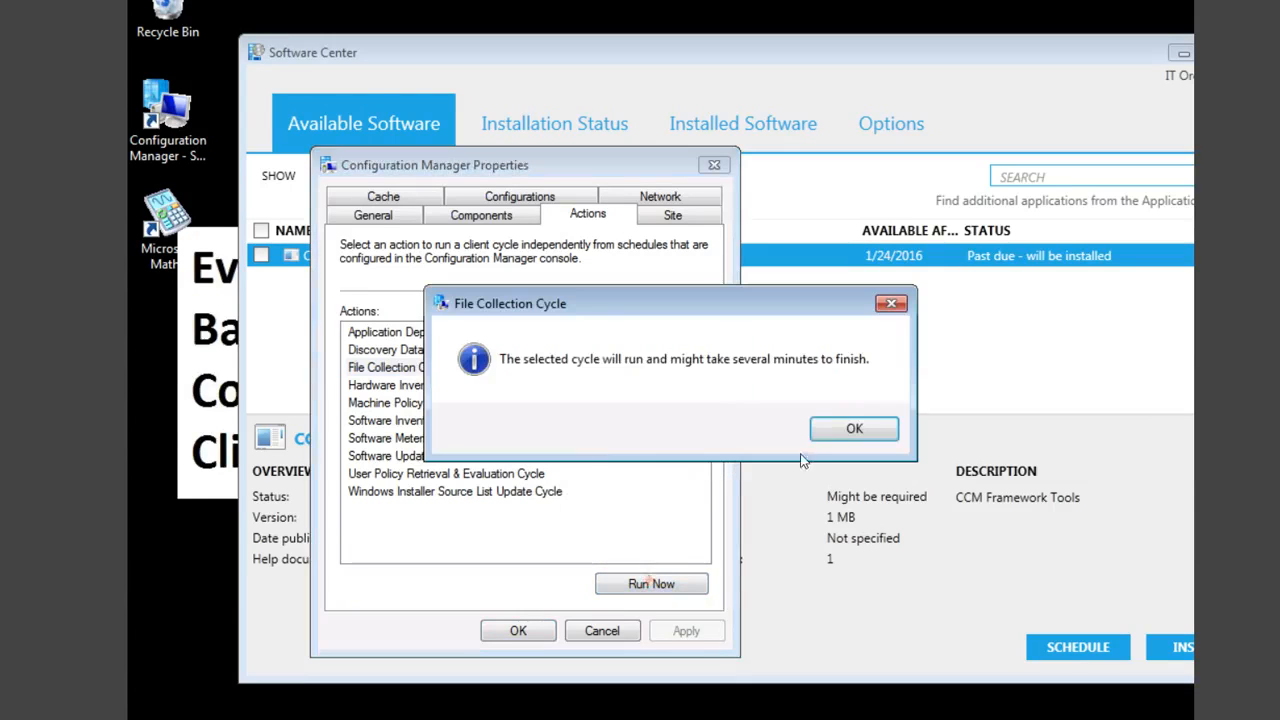
click(851, 429)
Run the Hardware Inventory Cycle and the Machine Policy Retrieval & Evaluation Cycle on the client.
click(468, 386)
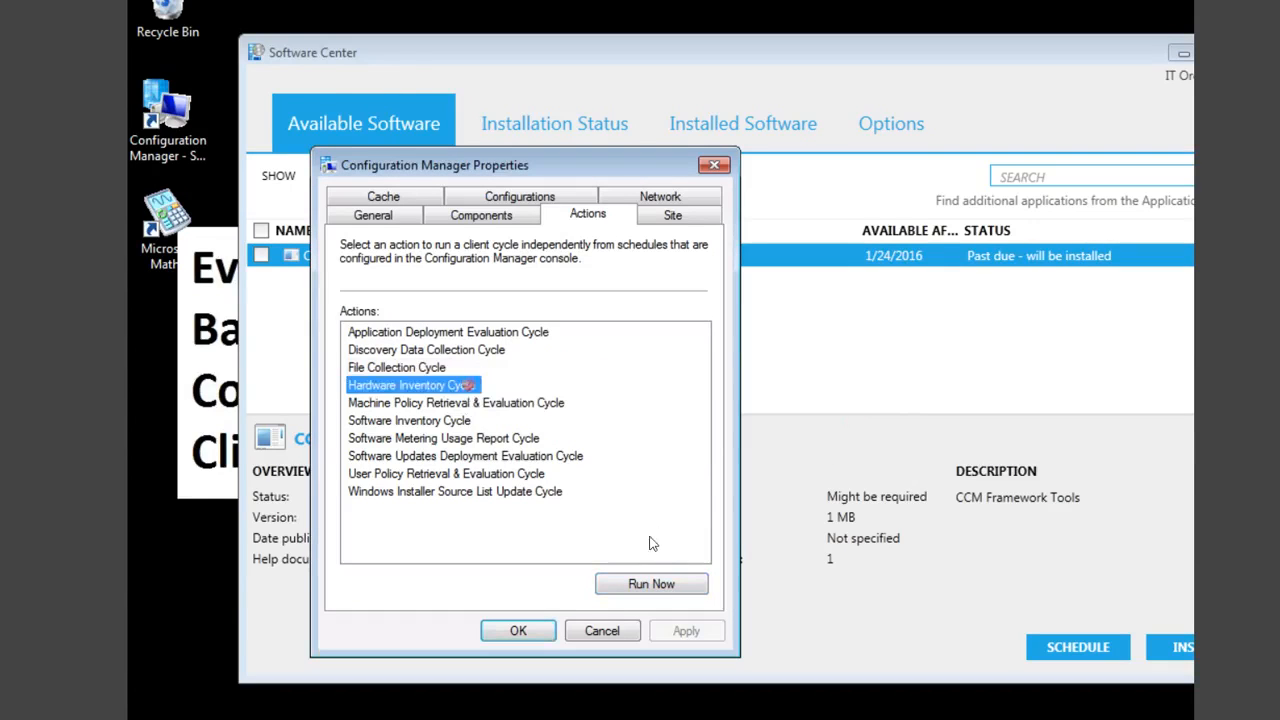
click(662, 584)
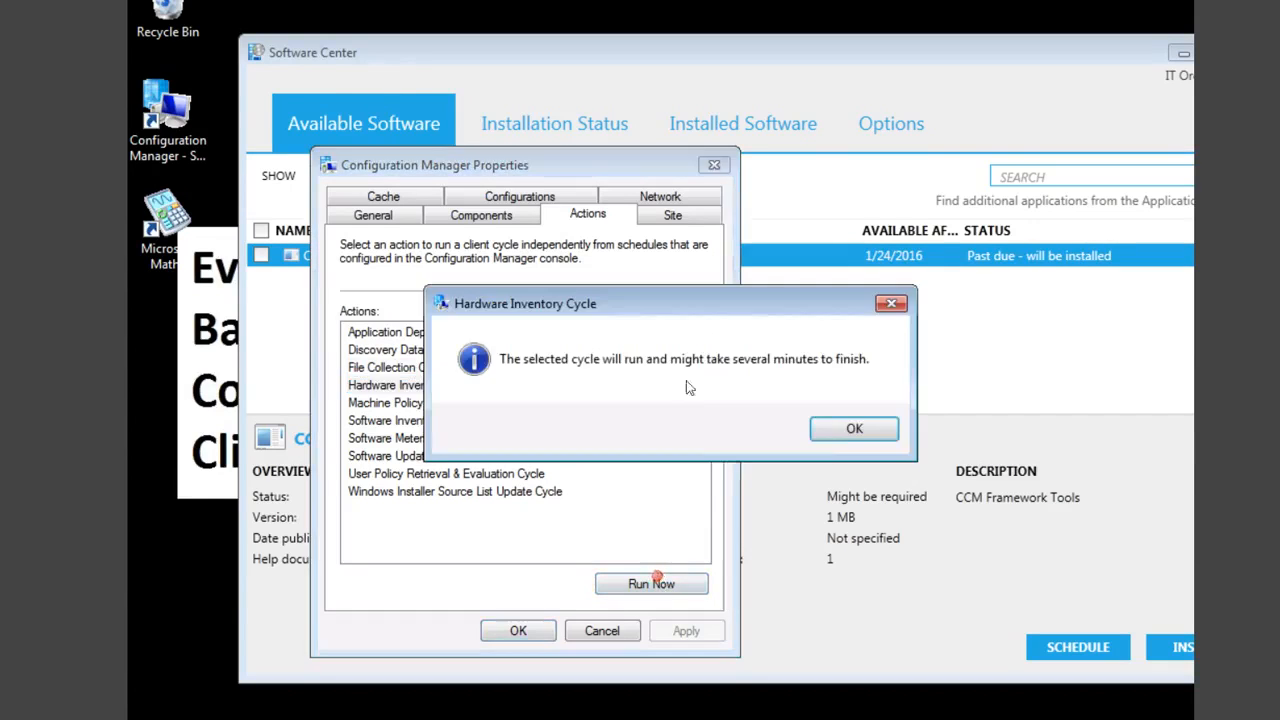
click(836, 429)
click(432, 404)
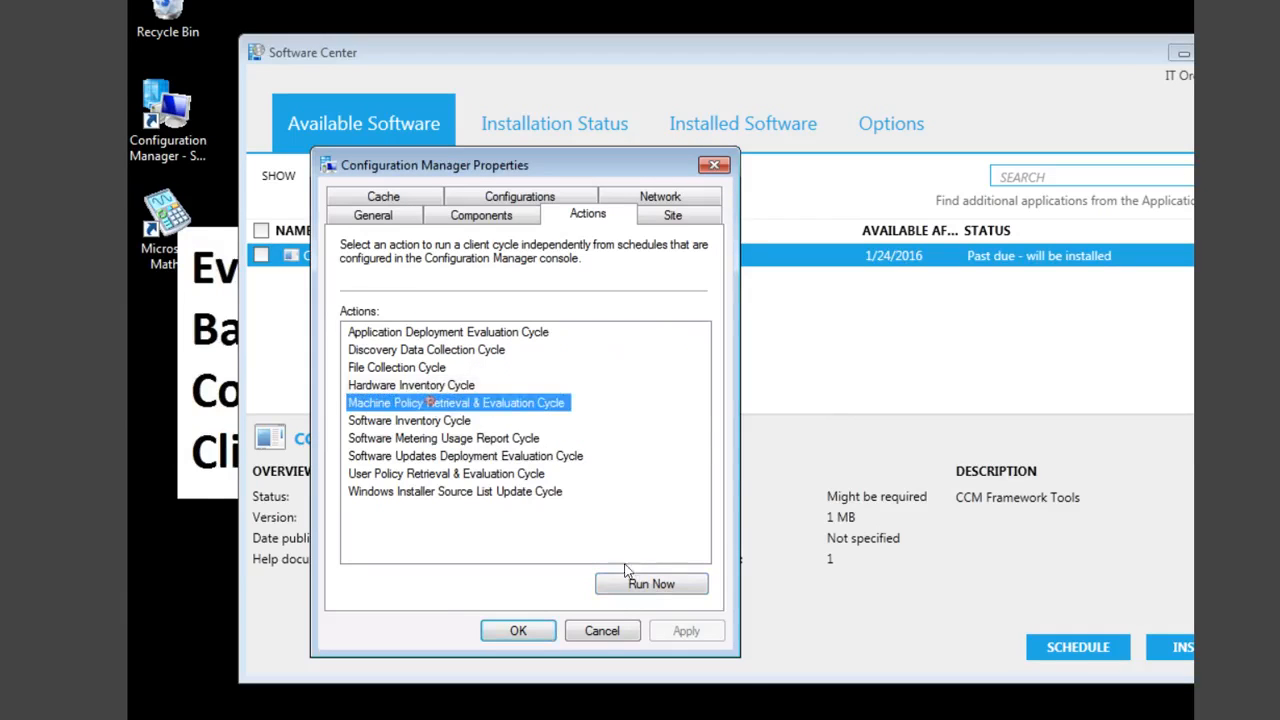
click(647, 585)
click(847, 436)
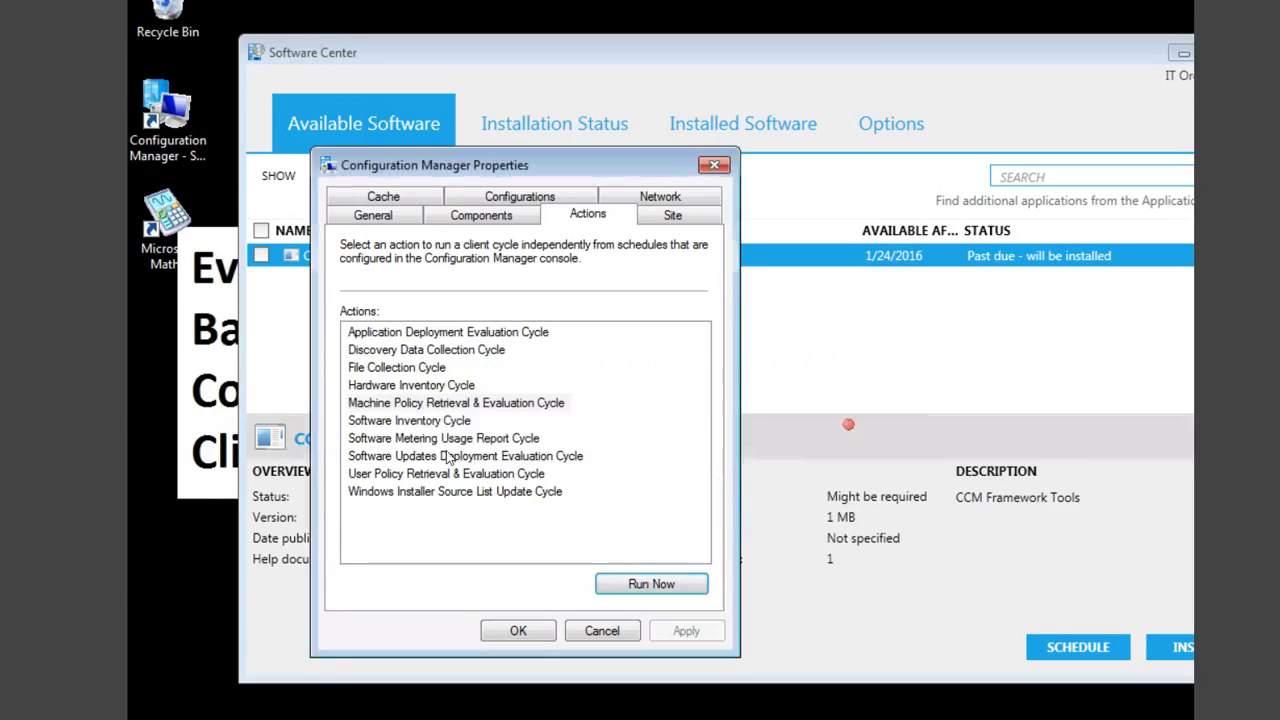
Run the Software Inventory Cycle and the Software Metering Usage Report Cycle on the client.
click(455, 421)
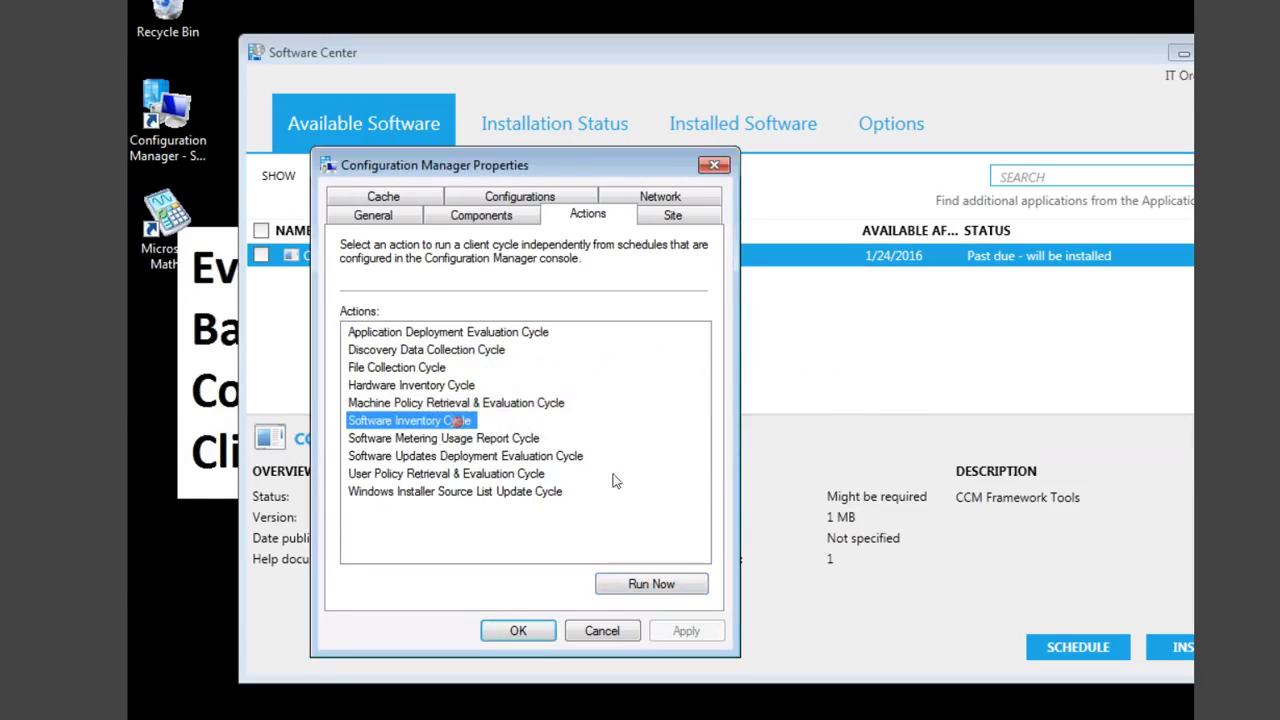
click(663, 587)
click(858, 422)
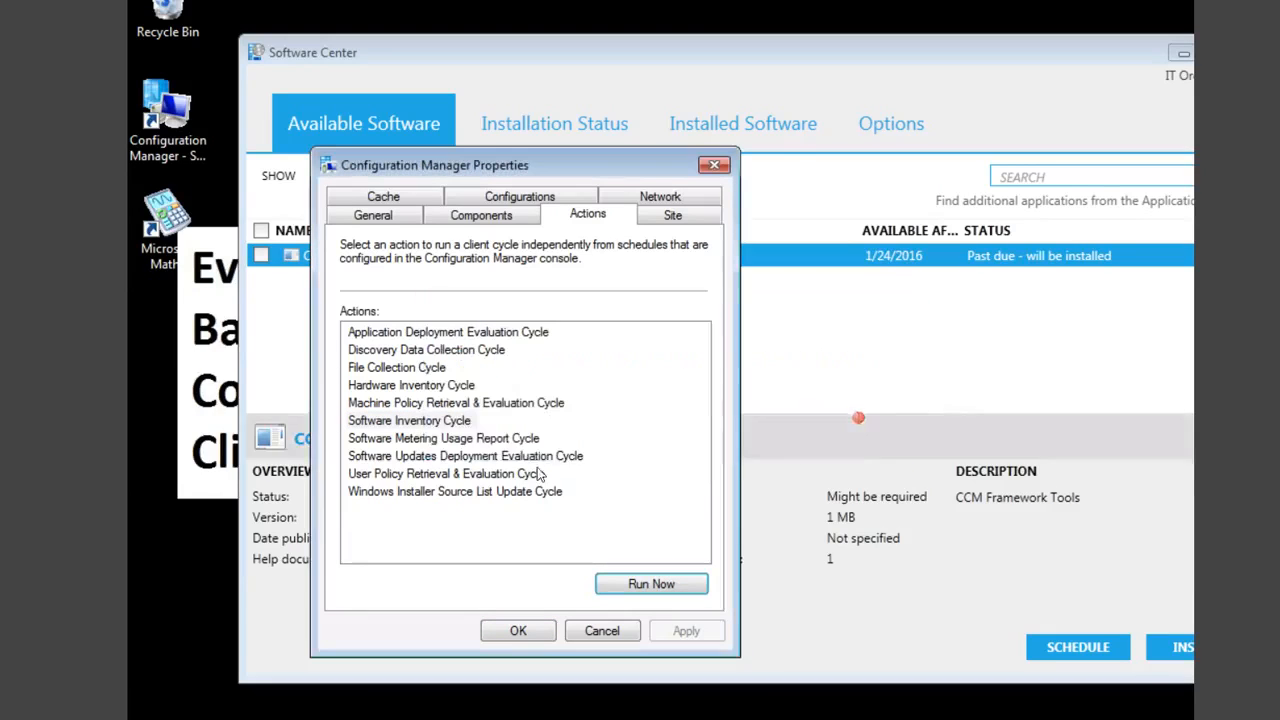
click(488, 438)
click(625, 587)
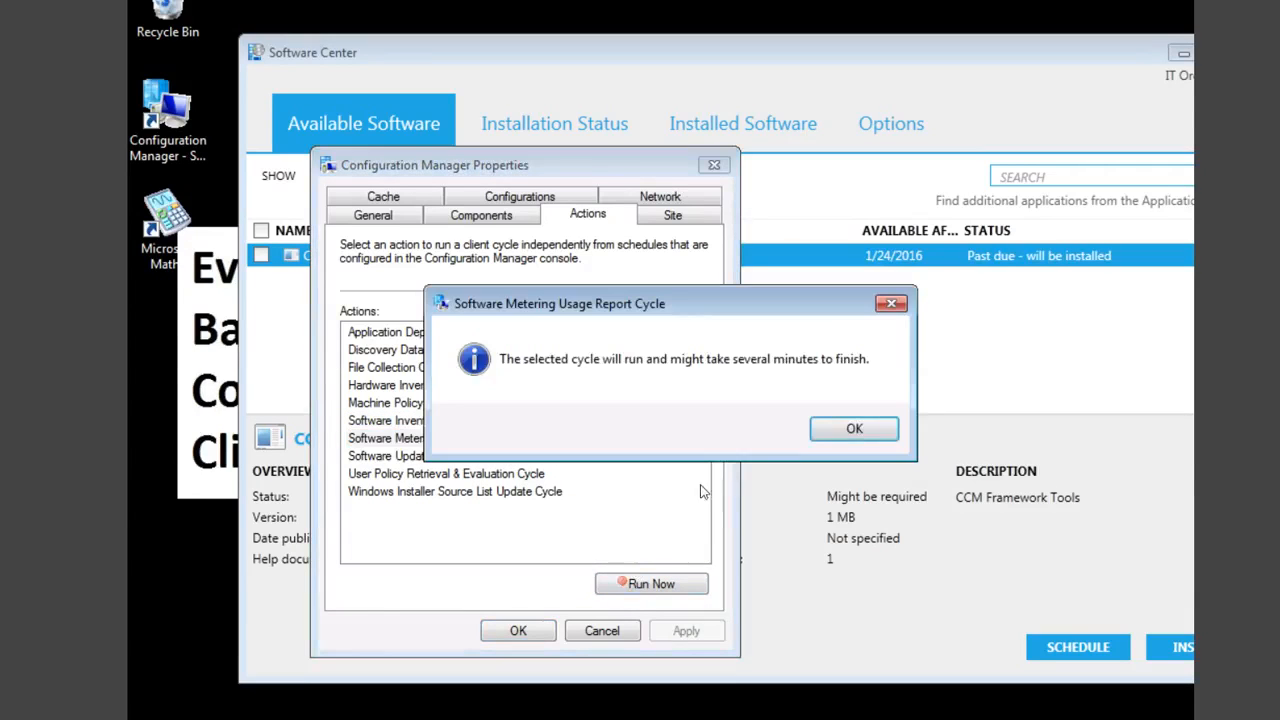
click(854, 431)
Run the Software Updates Deployment Evaluation Cycle and the User Policy Retrieval & Evaluation Cycle on the client.
click(484, 456)
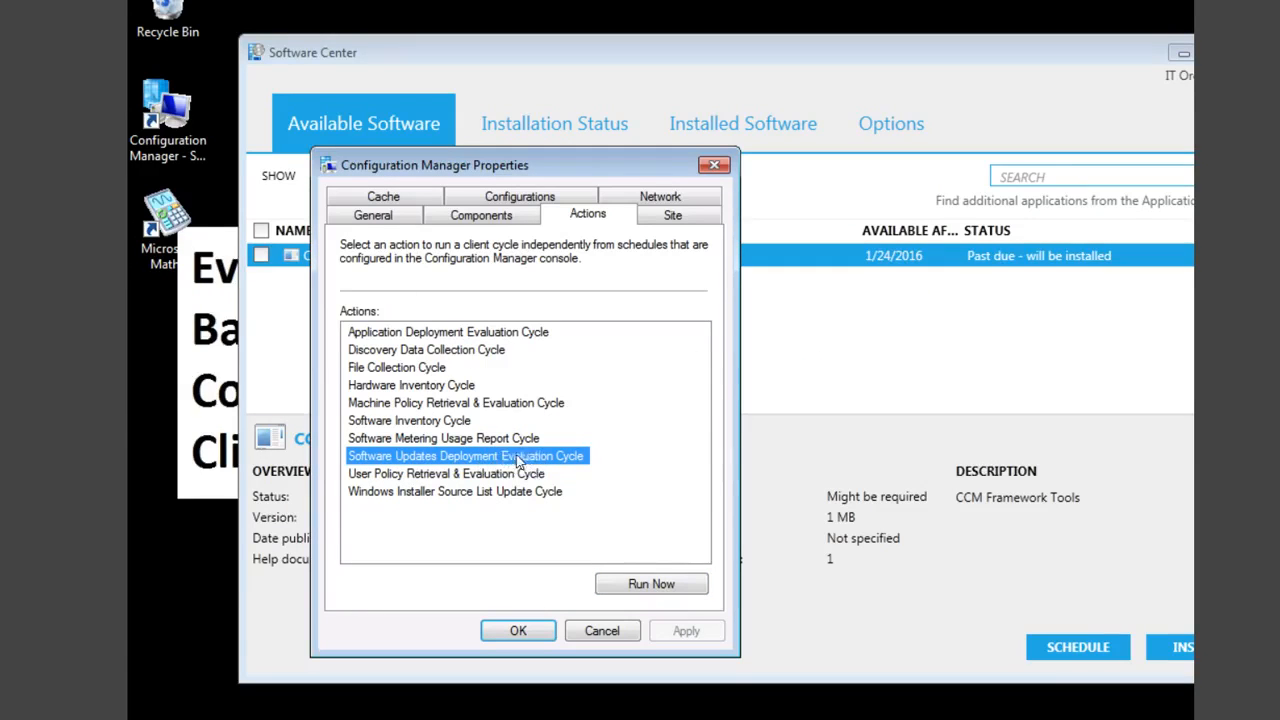
click(640, 588)
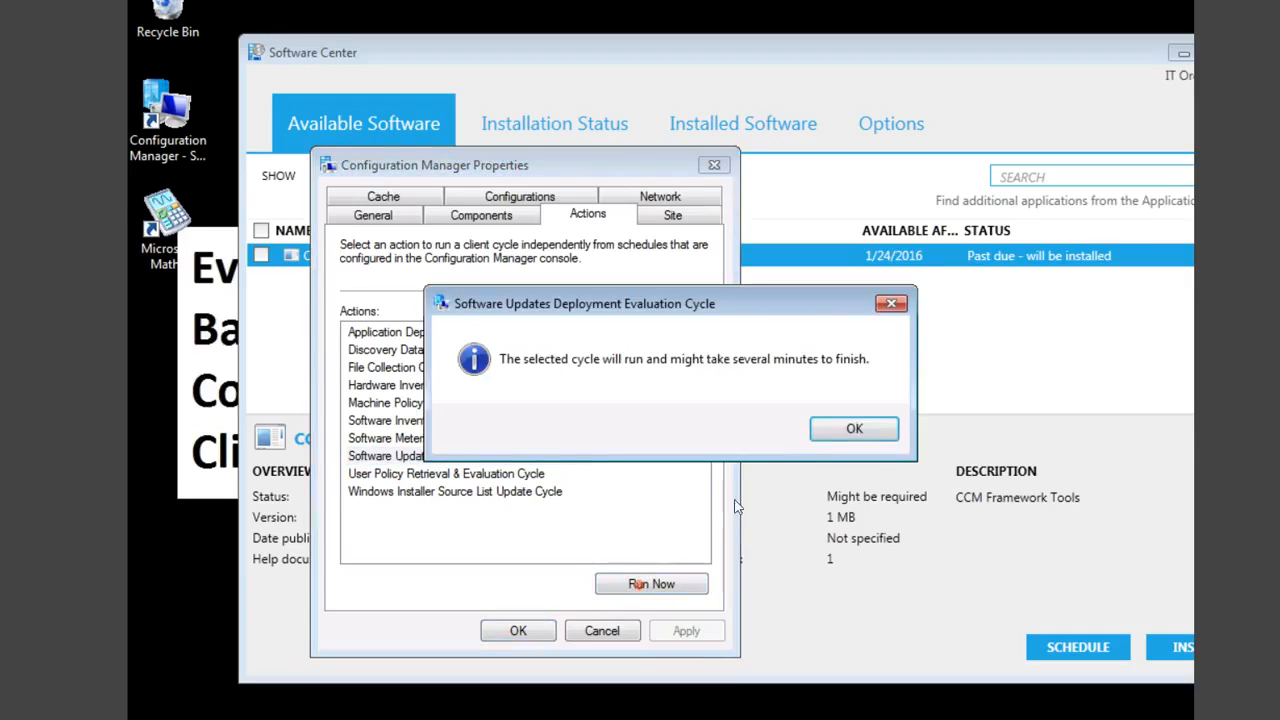
click(861, 428)
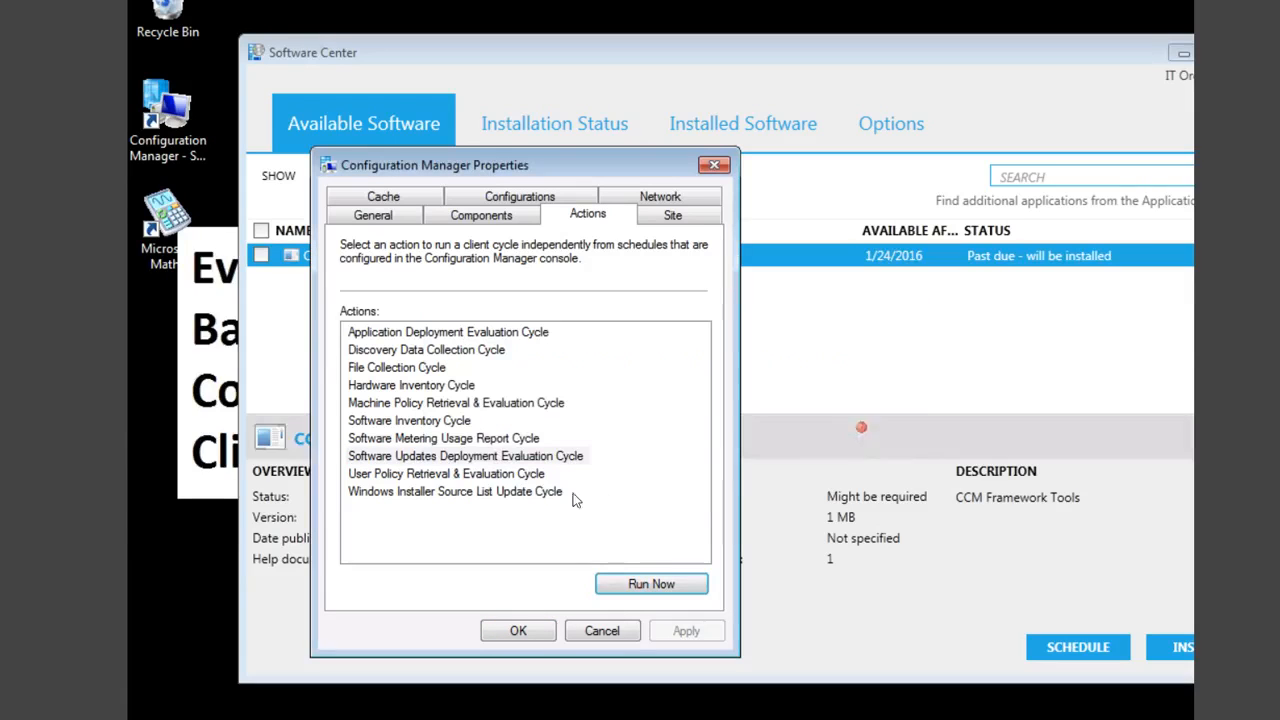
click(484, 475)
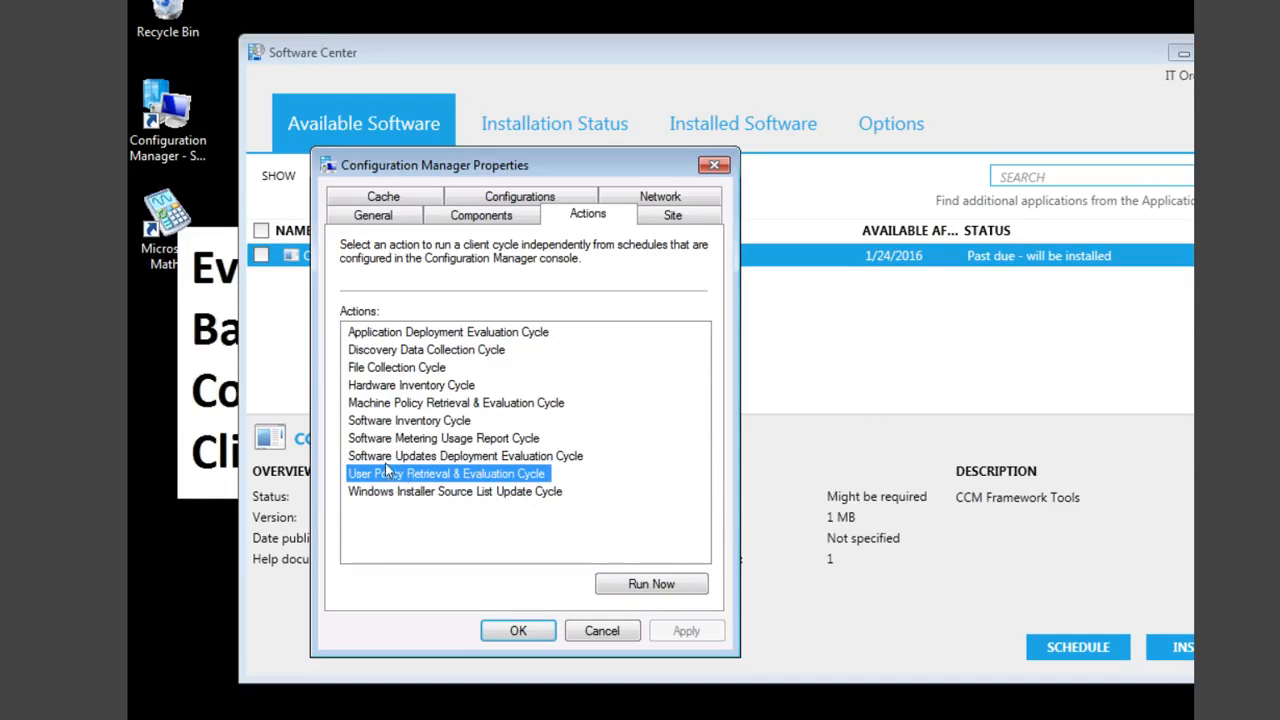
click(634, 582)
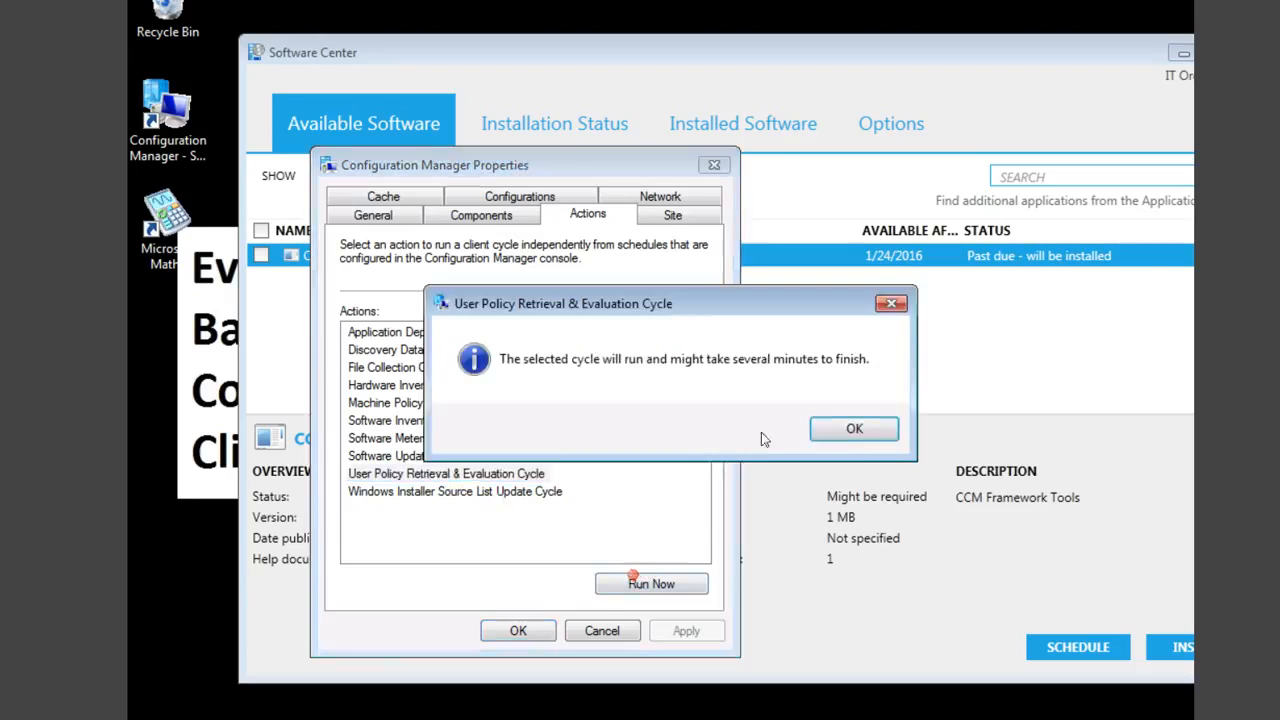
click(854, 428)
Run the Windows Installer Source List Update Cycle and close the client's Configuration Manager properties.
click(513, 491)
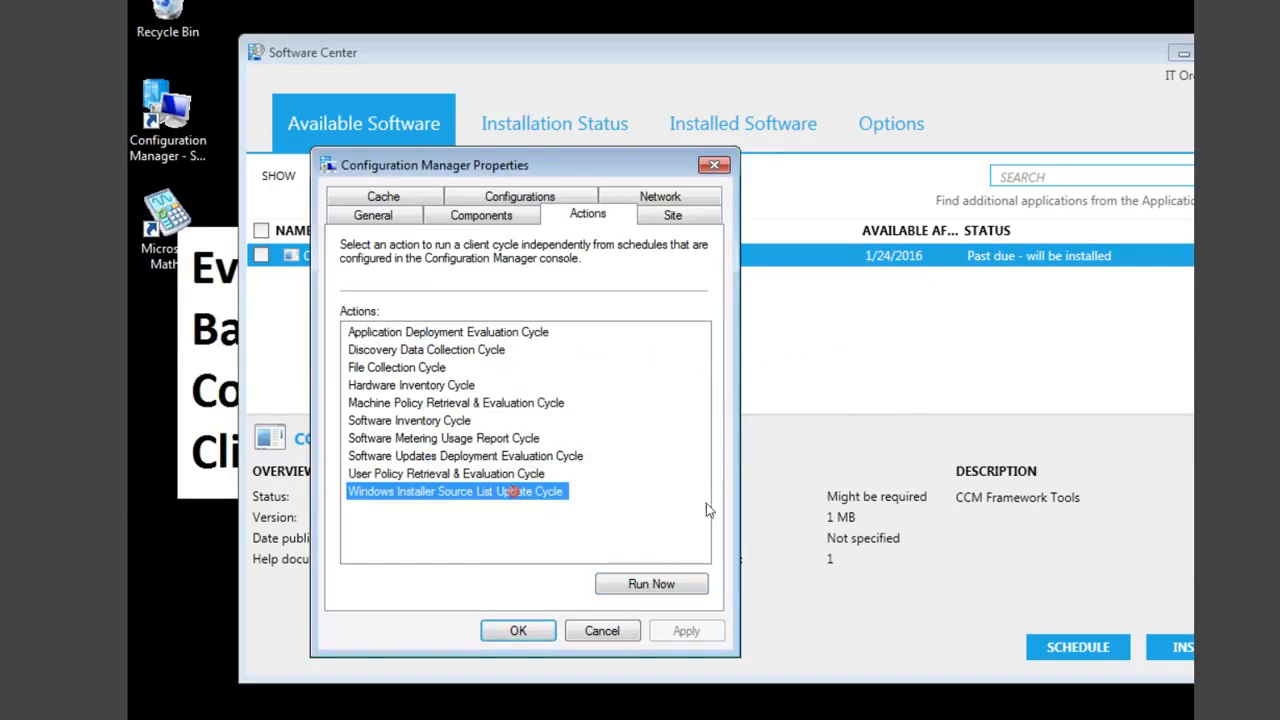
click(640, 583)
click(854, 428)
click(518, 630)
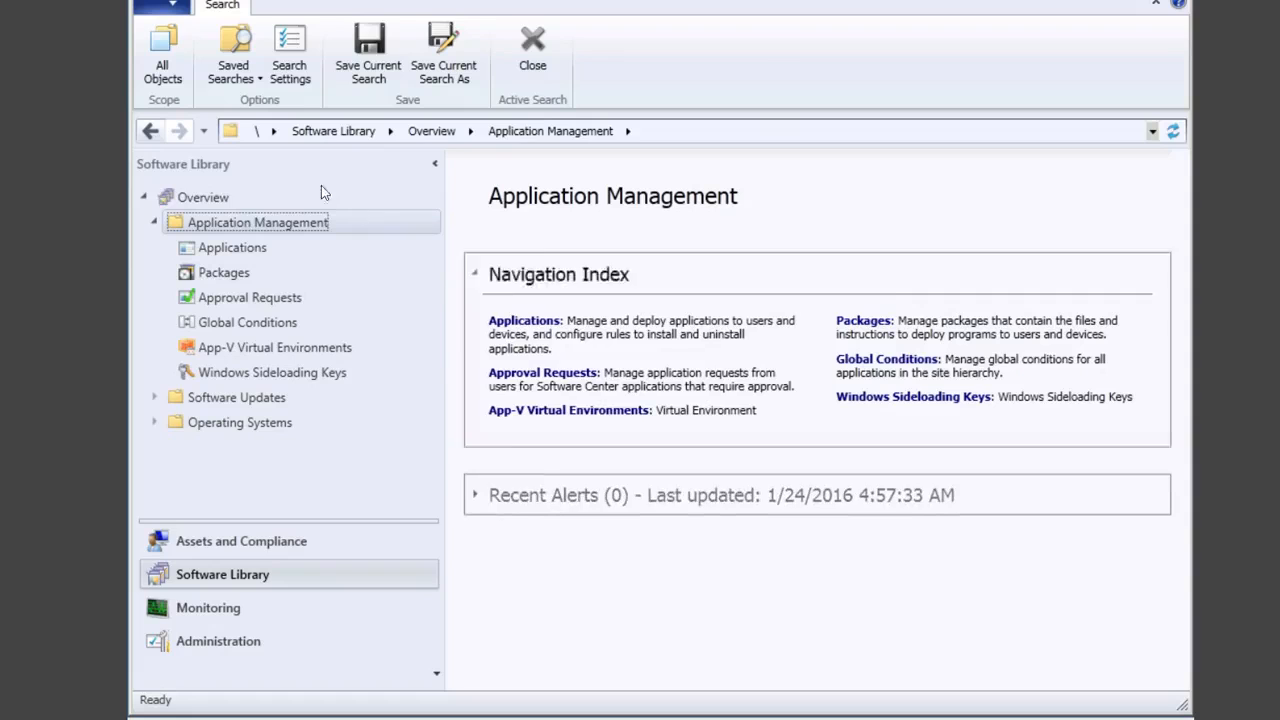
Back in the Configuration Manager console, check the Software Library's Application Management page and its list of applications.
click(251, 222)
click(195, 199)
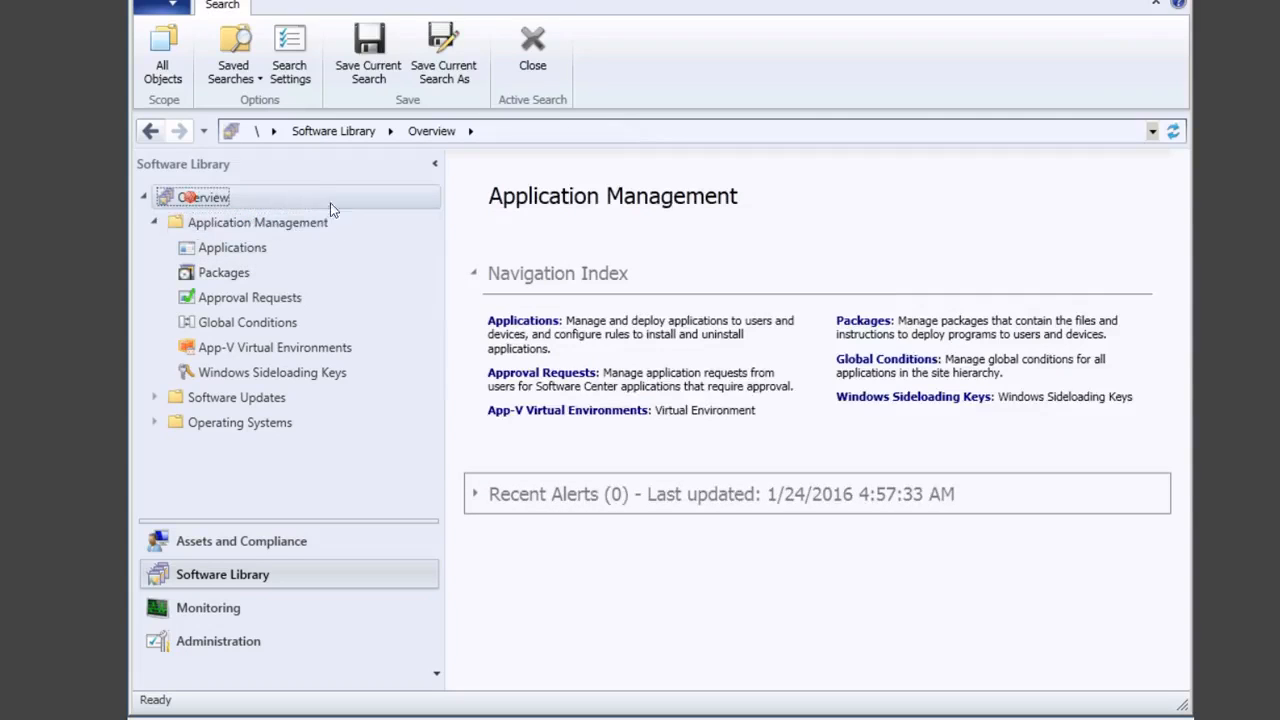
click(241, 227)
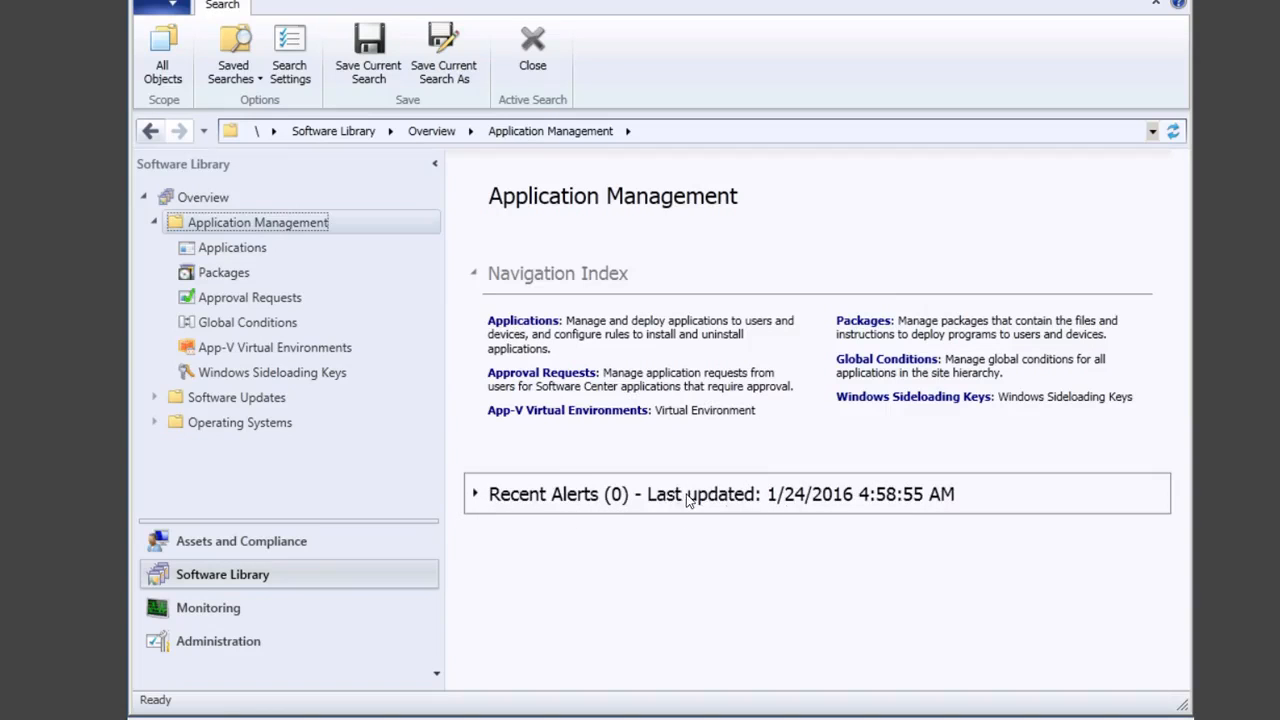
click(254, 250)
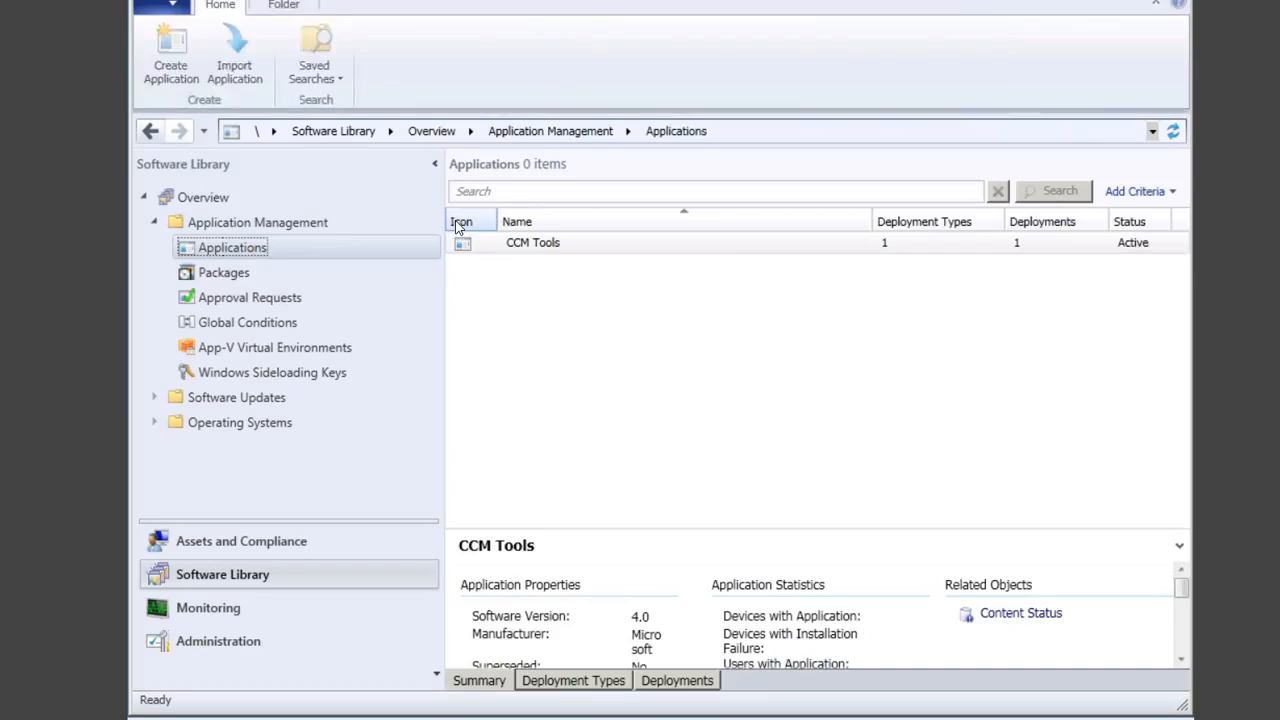
click(189, 197)
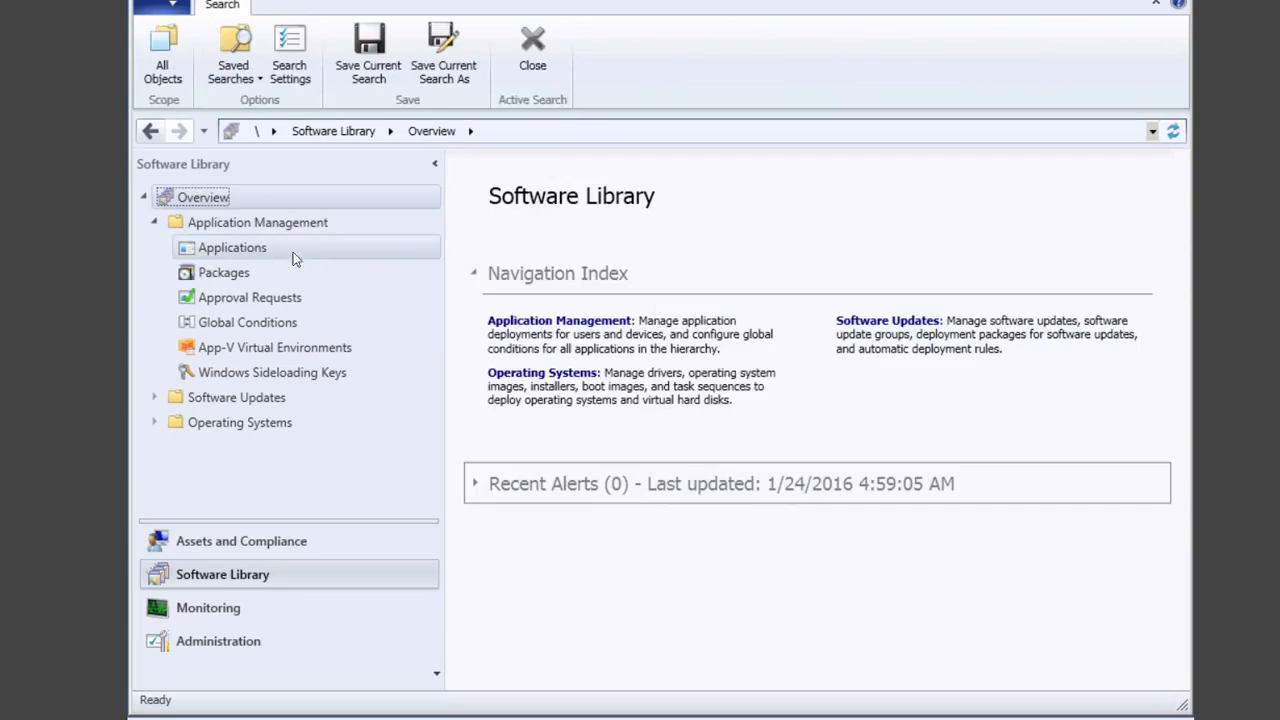
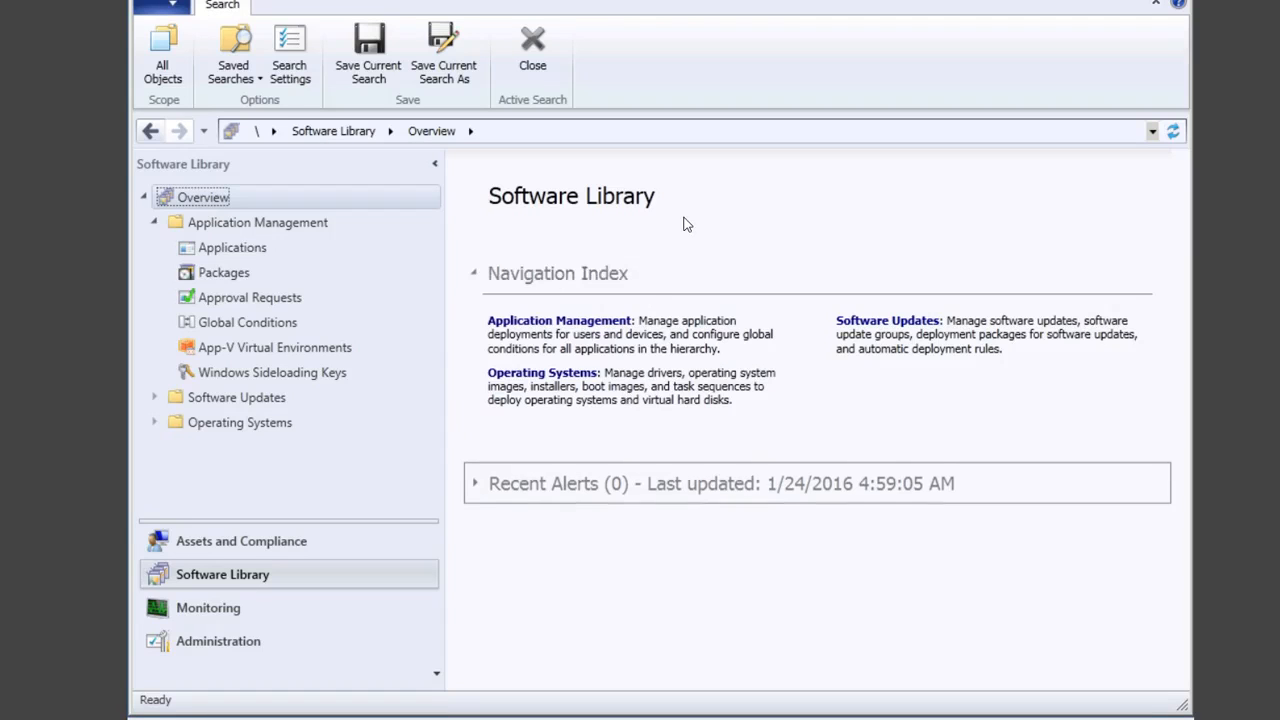
Start a new application in the Software Library, importing its information from the Windows Installer file \\PRIMARY1\Lab Files\DCMTools\DcmTools.msi.
click(568, 320)
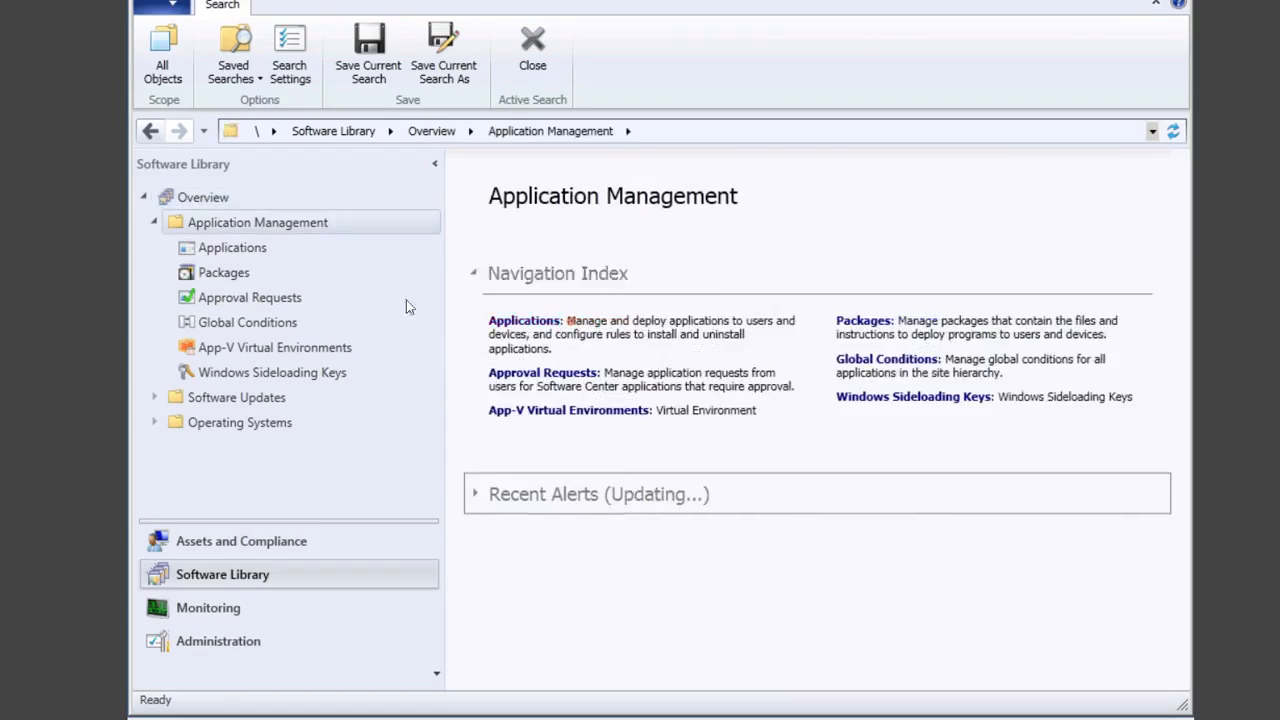
click(540, 320)
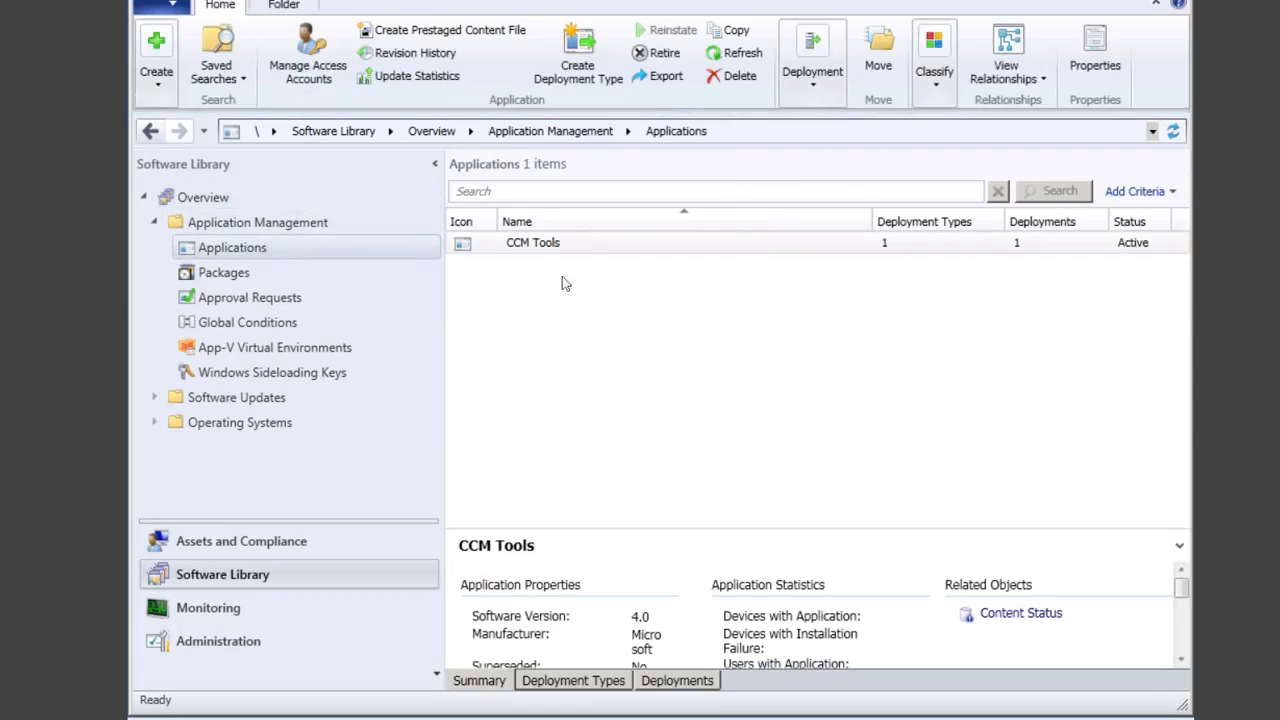
click(158, 55)
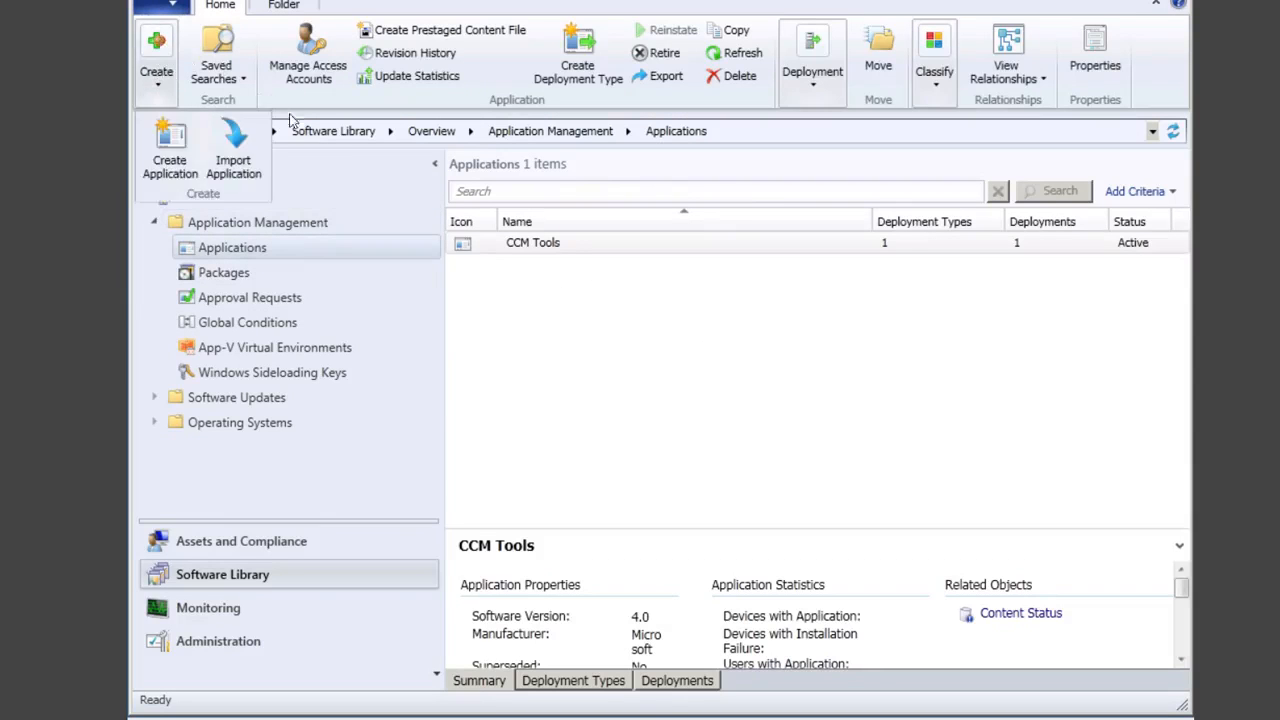
click(172, 150)
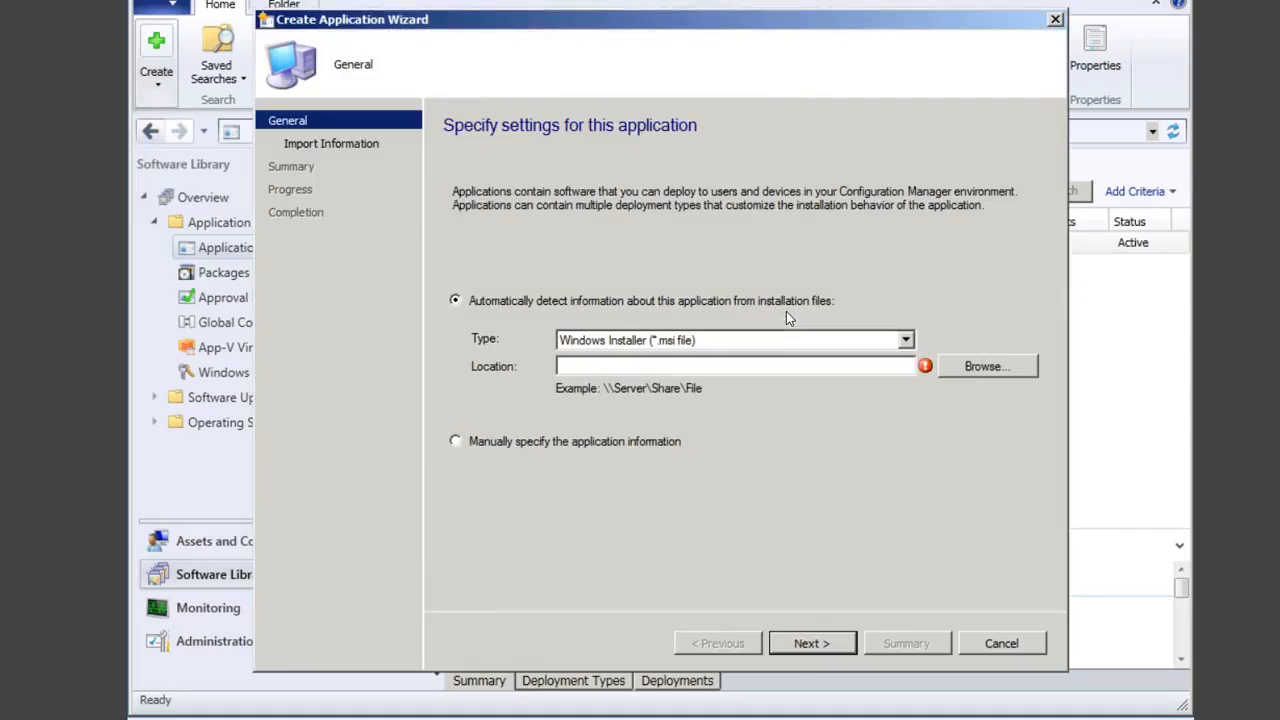
click(982, 367)
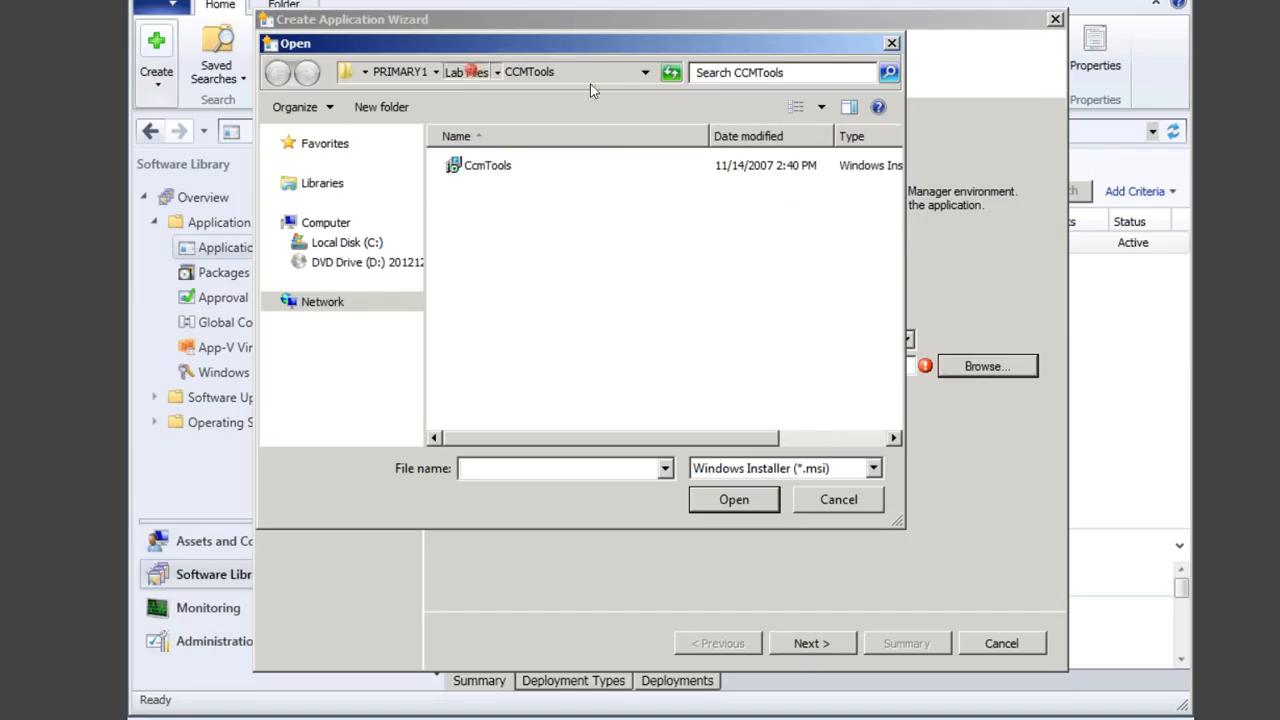
click(468, 71)
click(506, 280)
click(520, 326)
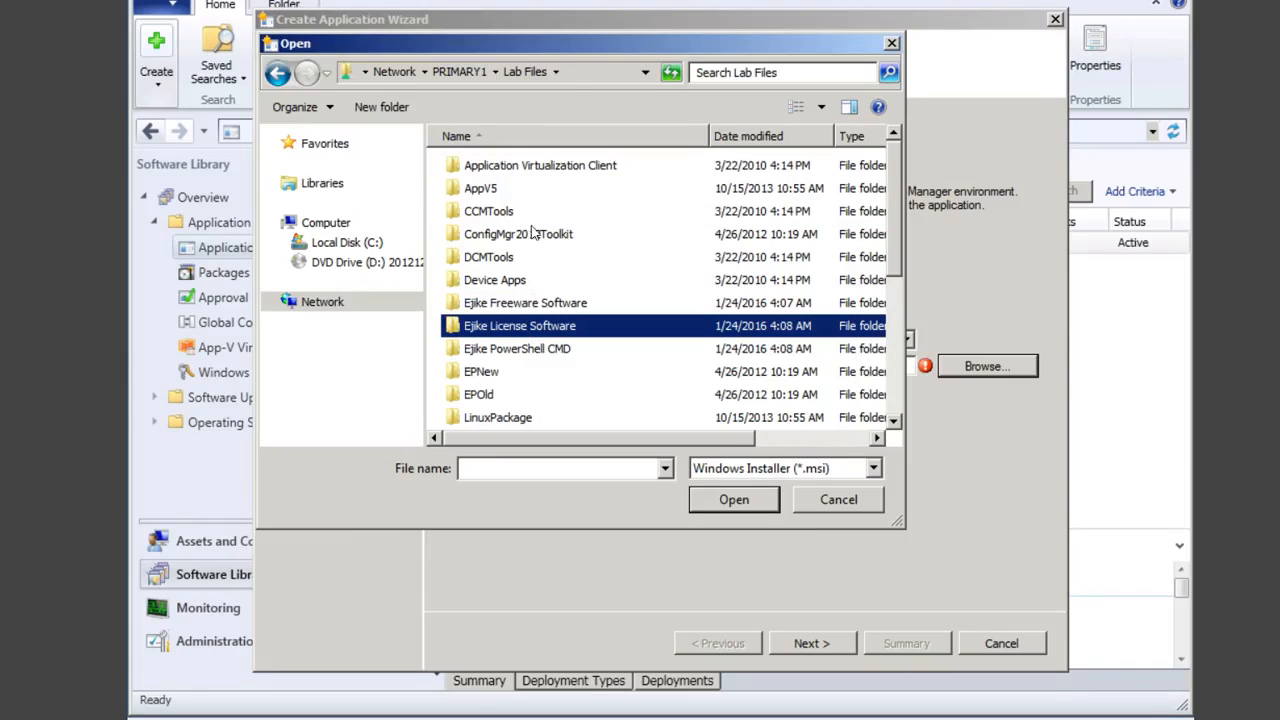
double_click(506, 258)
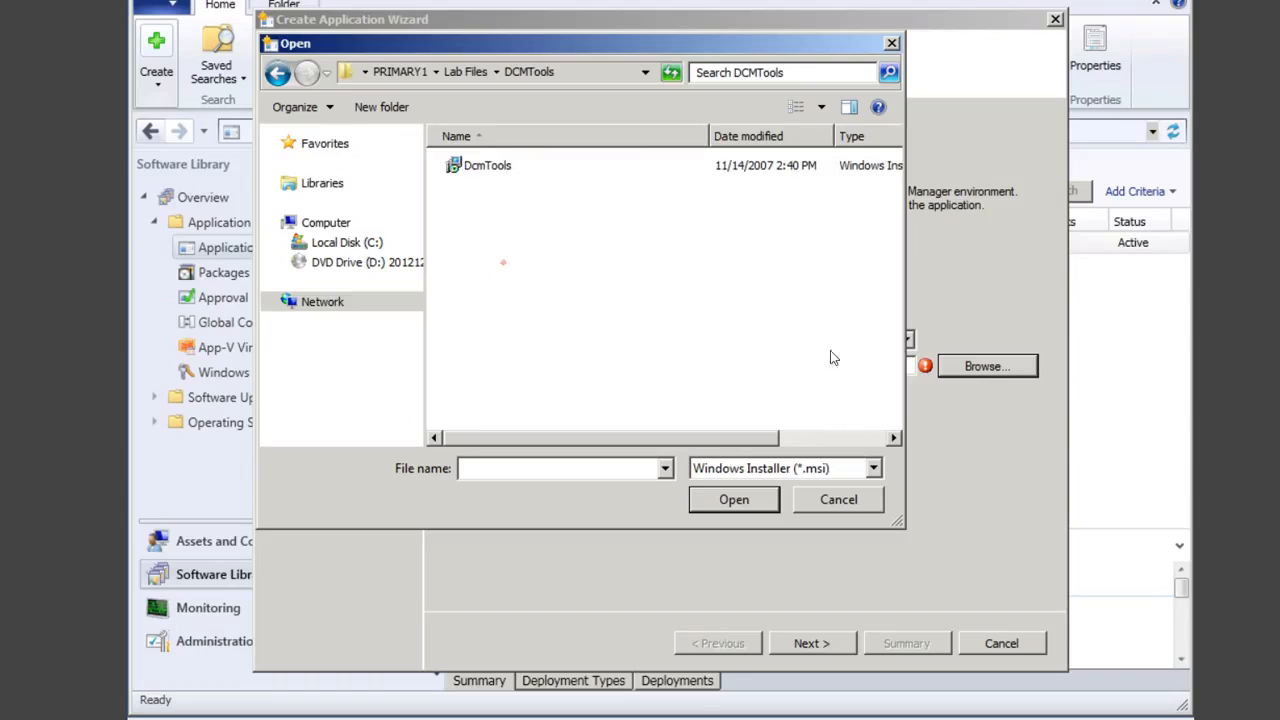
click(495, 166)
click(733, 500)
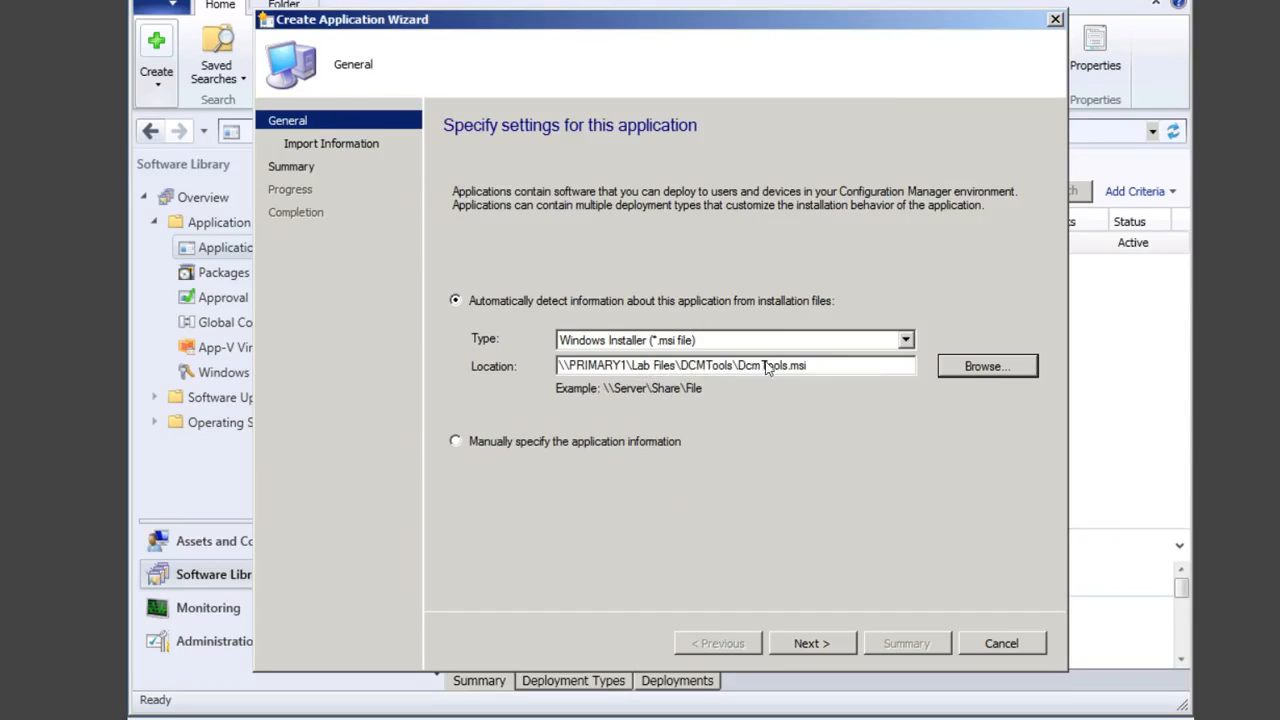
click(810, 645)
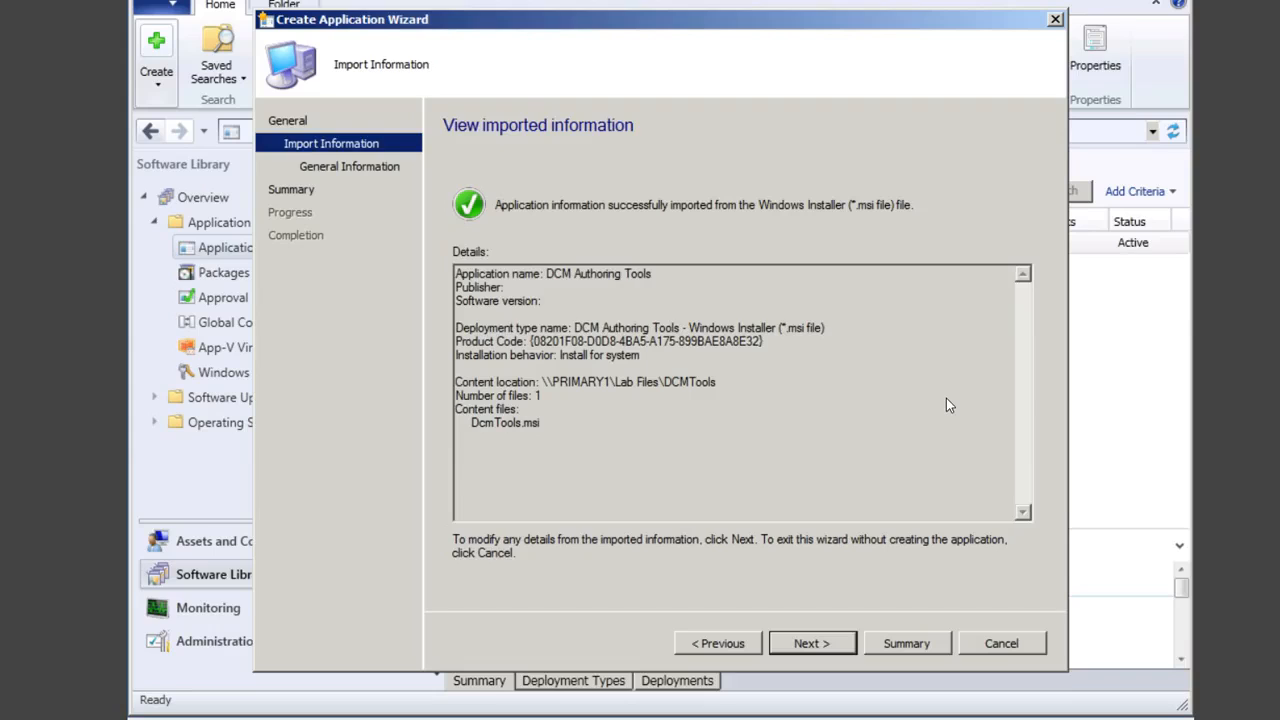
Accept the imported information and copy the application name DCM Authoring Tools into the administrator comments.
click(795, 645)
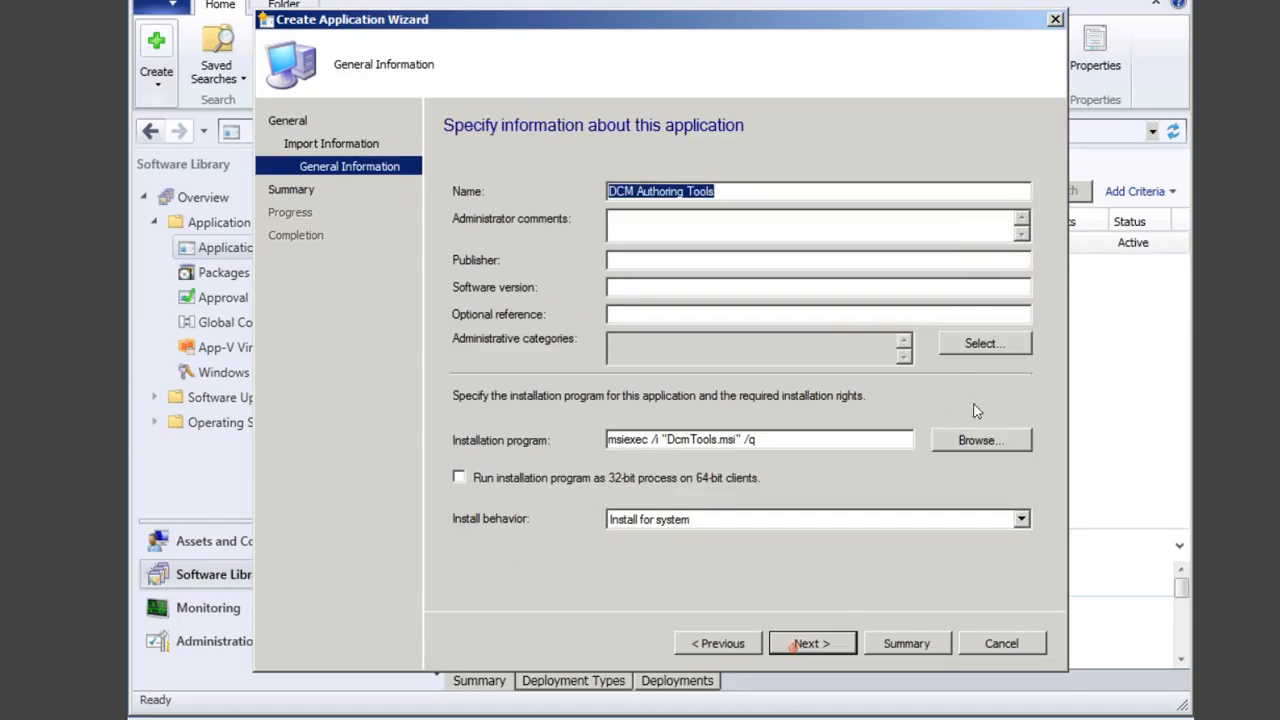
right_click(652, 188)
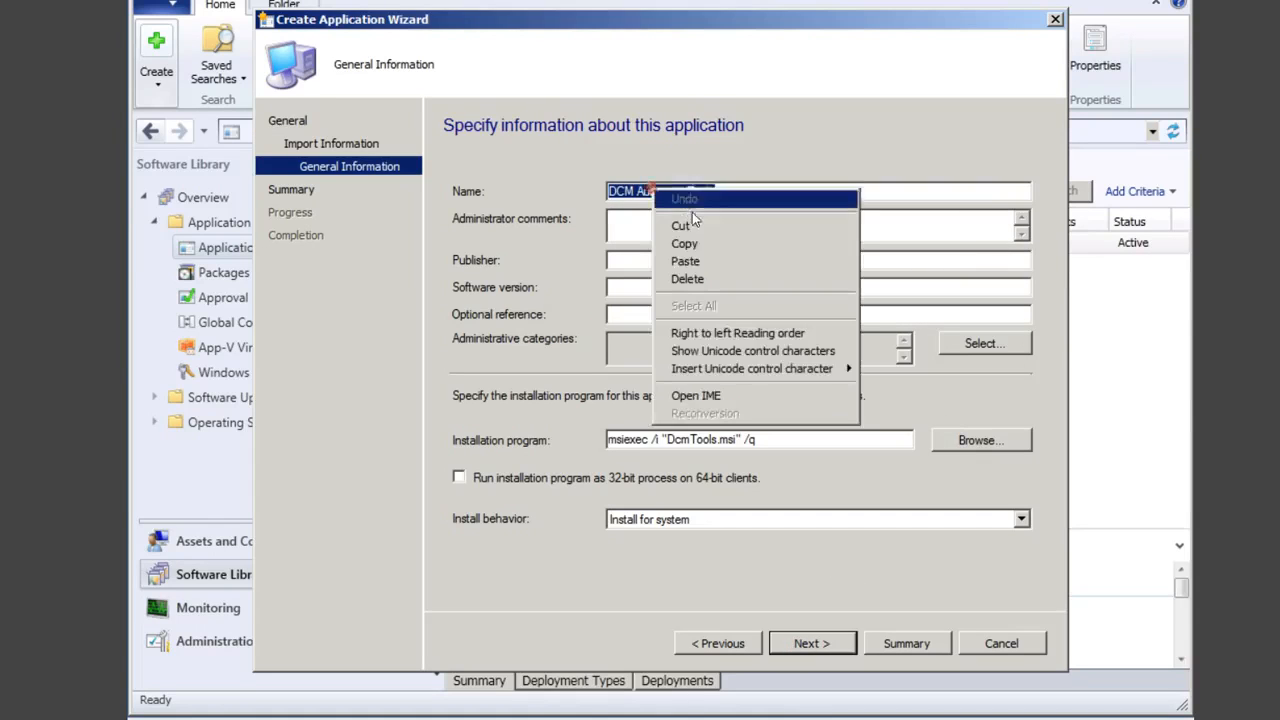
click(684, 244)
click(658, 228)
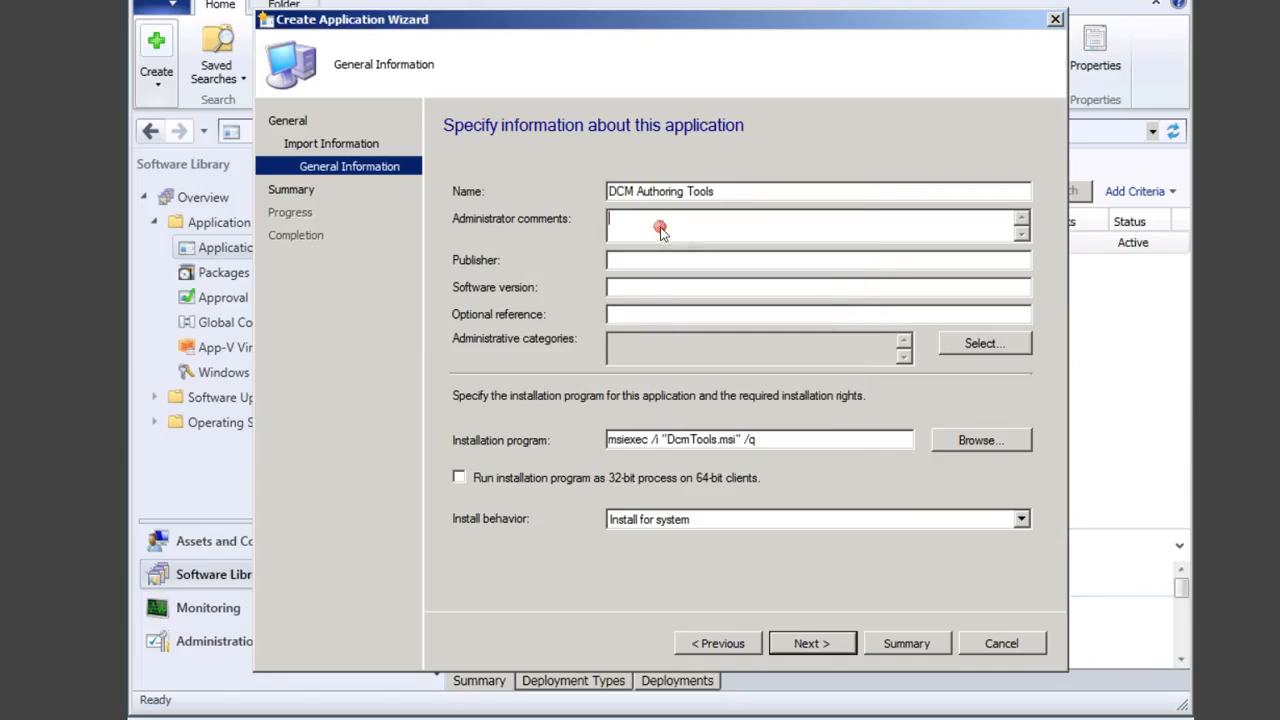
right_click(660, 228)
click(694, 300)
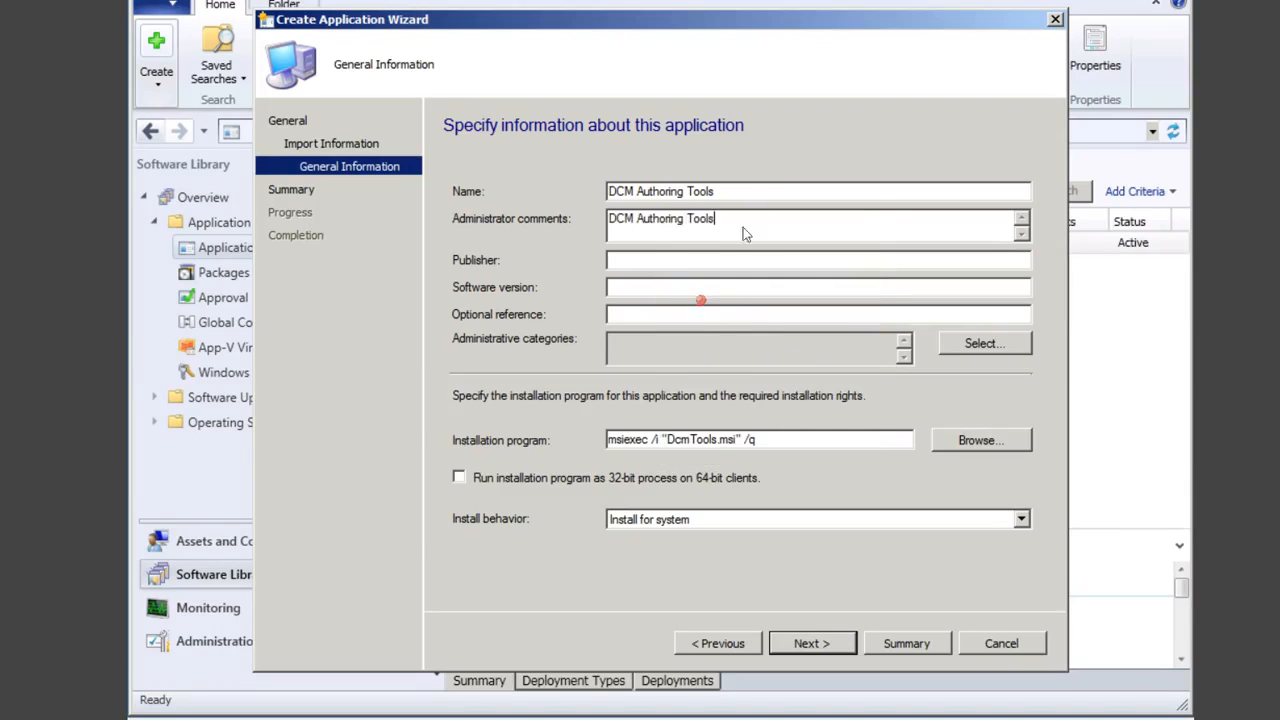
Shorten the application name to DCM Tools, set the publisher to Microsoft and the software version to 4.0.
double_click(666, 191)
key(Delete)
click(636, 260)
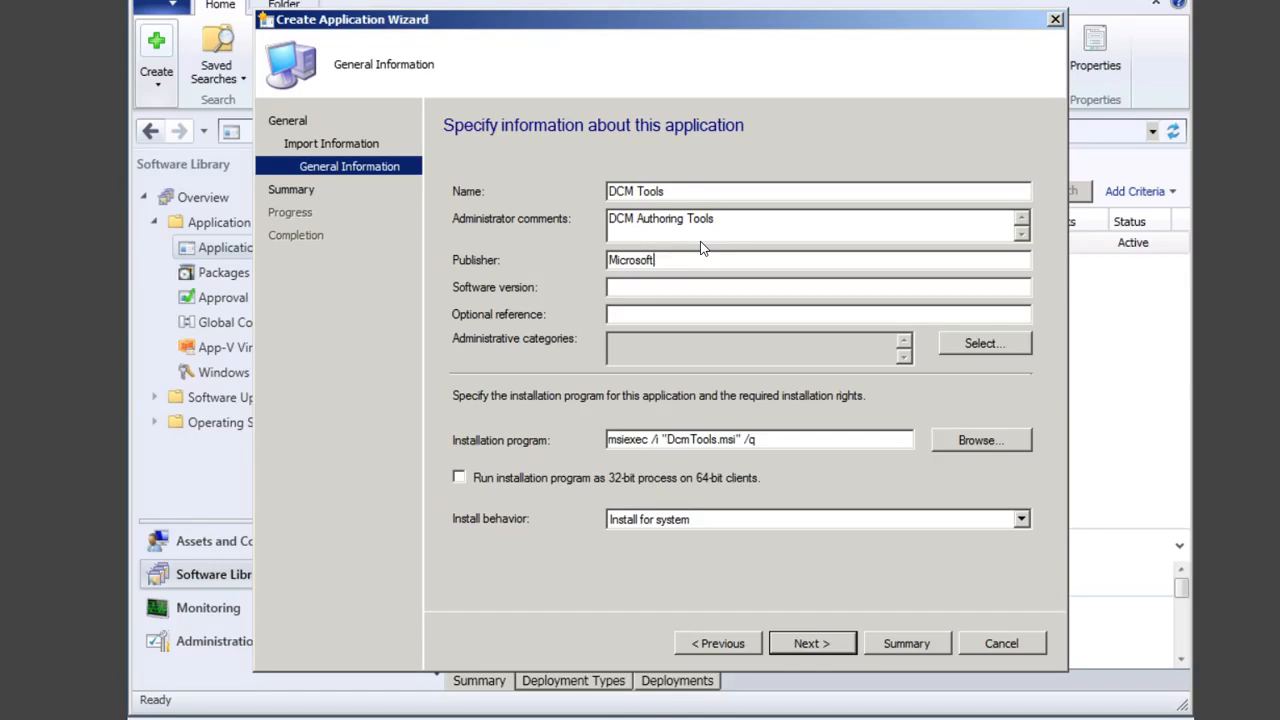
click(649, 287)
click(808, 644)
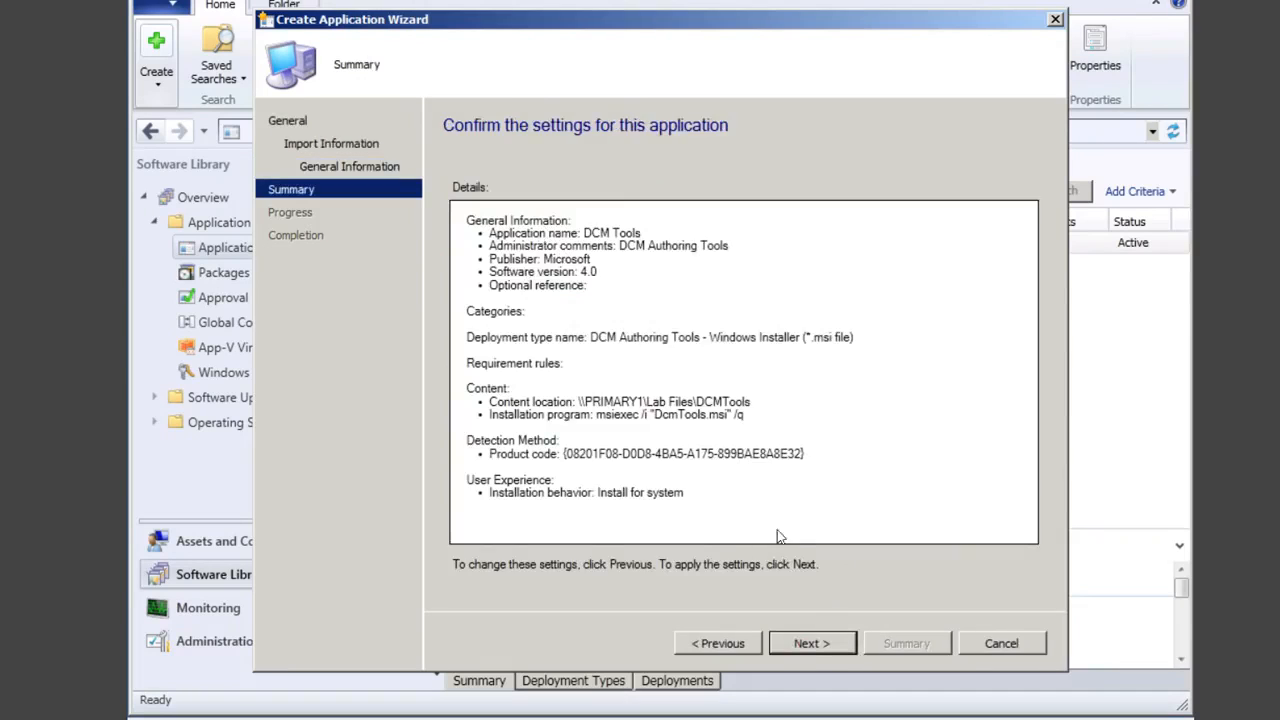
Apply the settings to create the DCM Tools application, review the completion details and close the wizard.
click(808, 644)
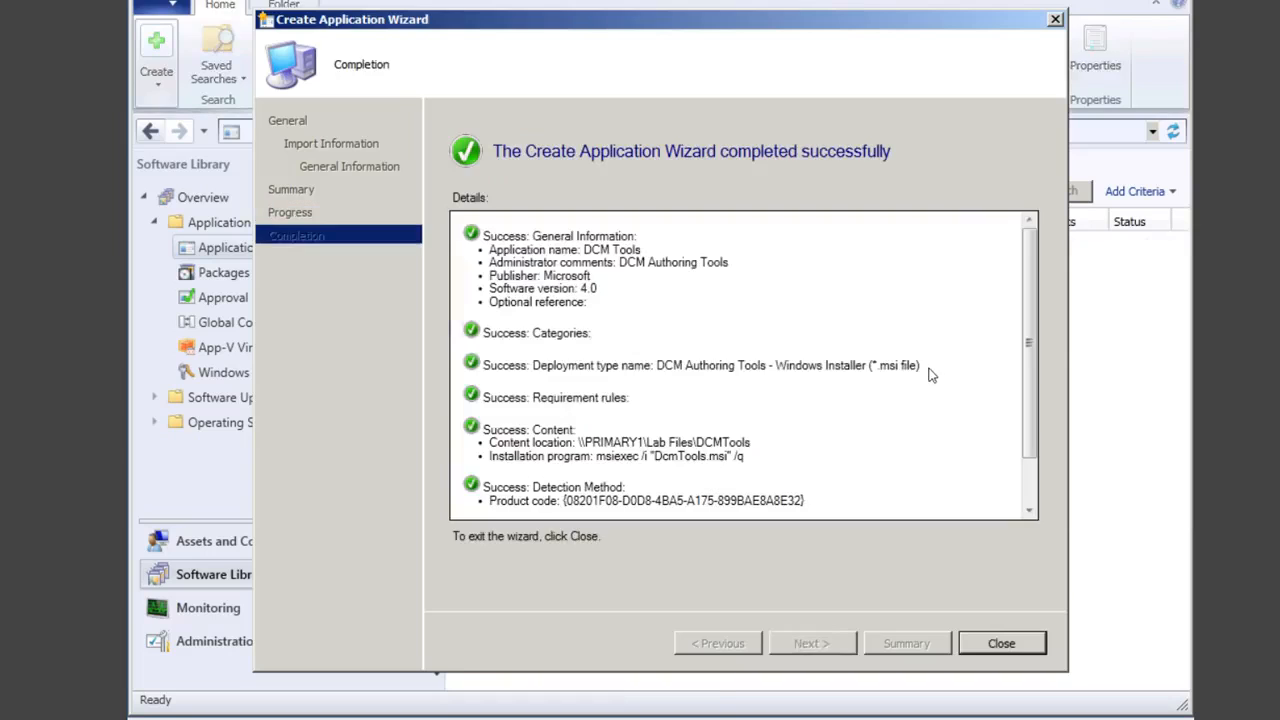
click(1029, 511)
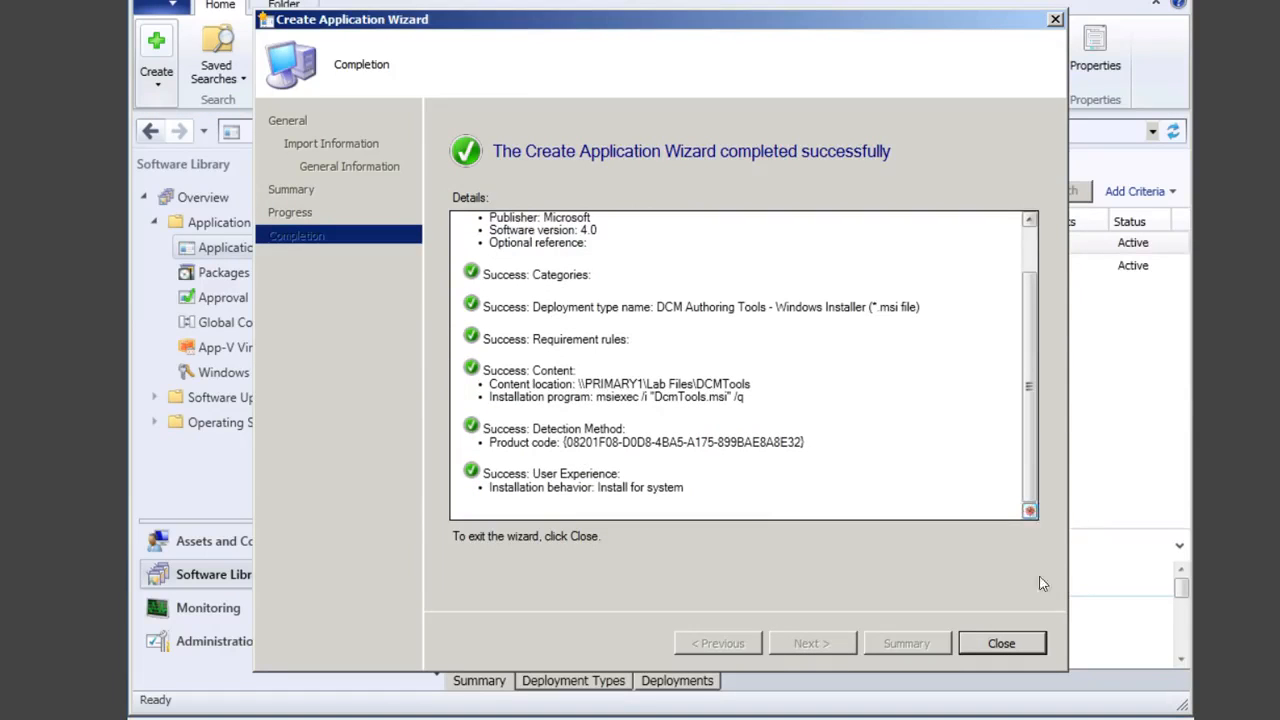
click(994, 643)
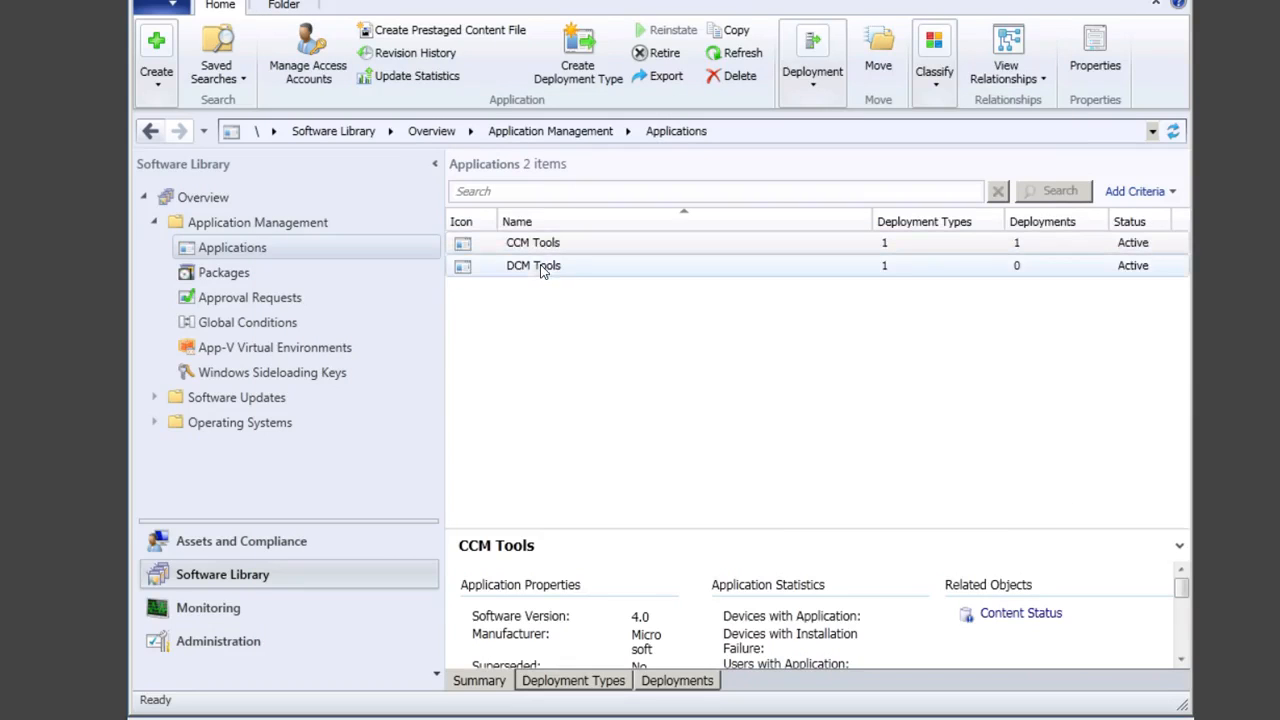
Review the summary, deployment types and deployments of the DCM Tools application.
click(556, 266)
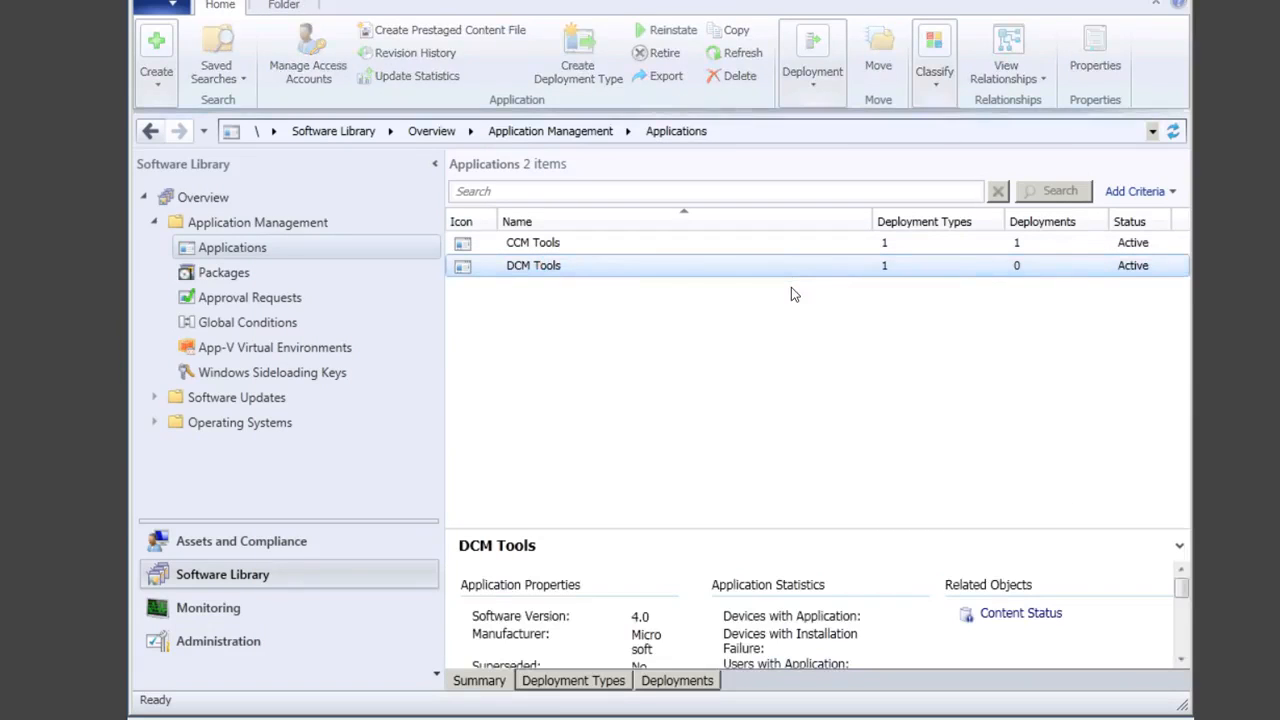
click(480, 680)
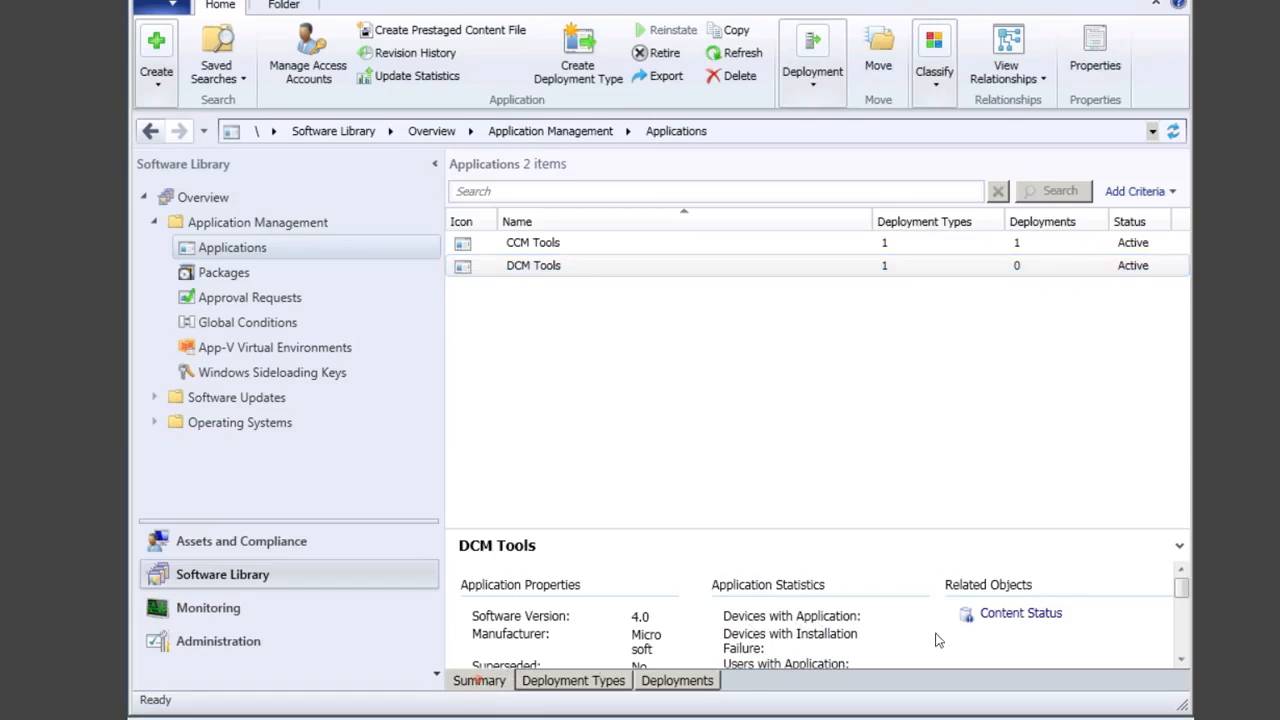
scroll(1179, 660, down, 2)
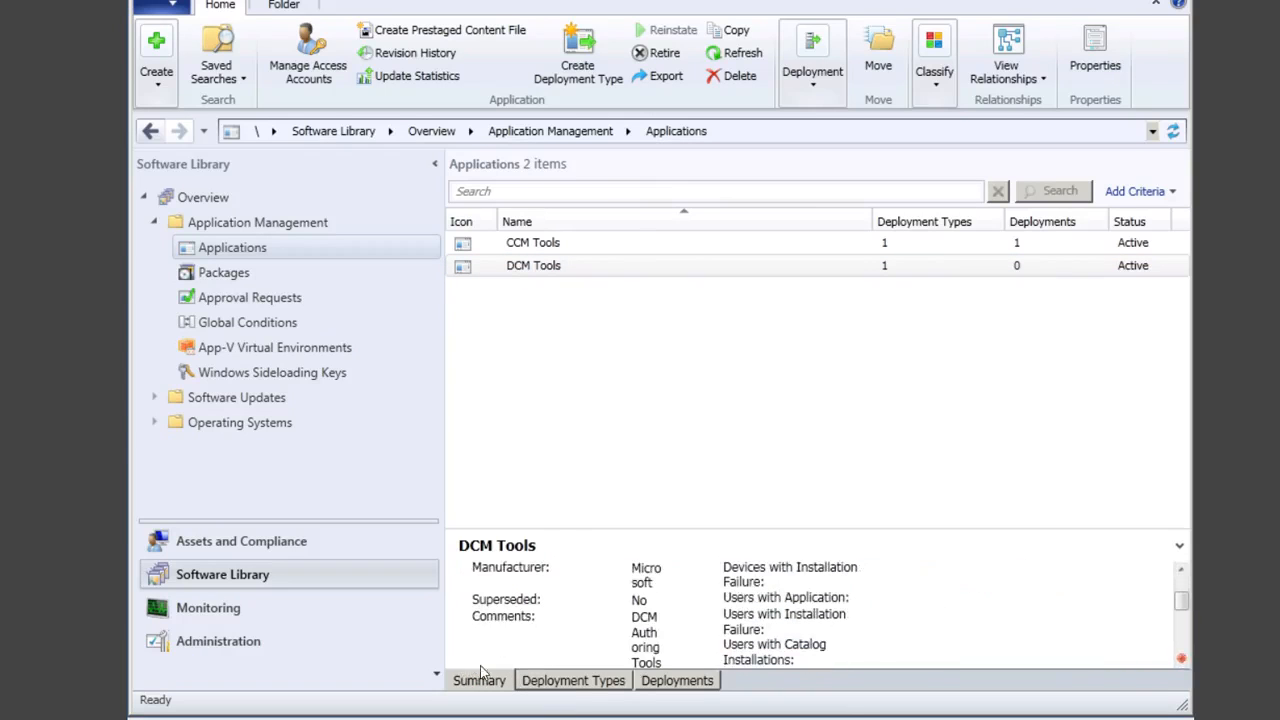
click(570, 680)
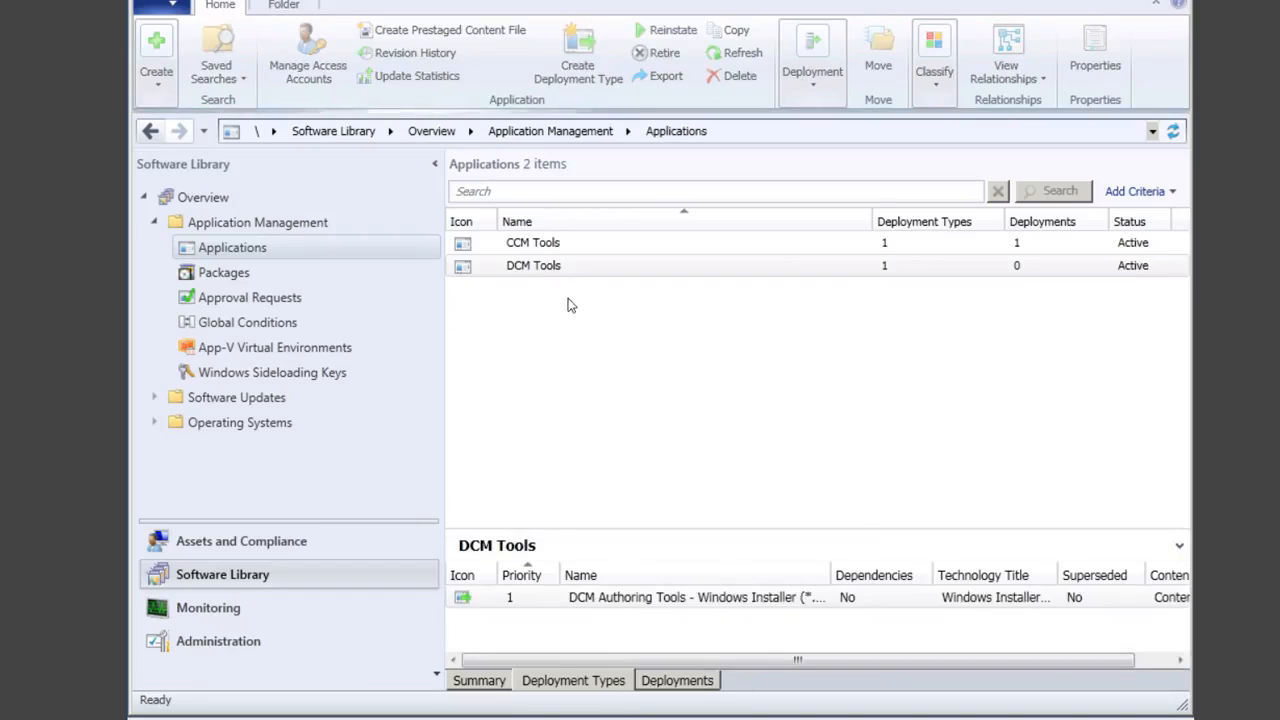
click(680, 600)
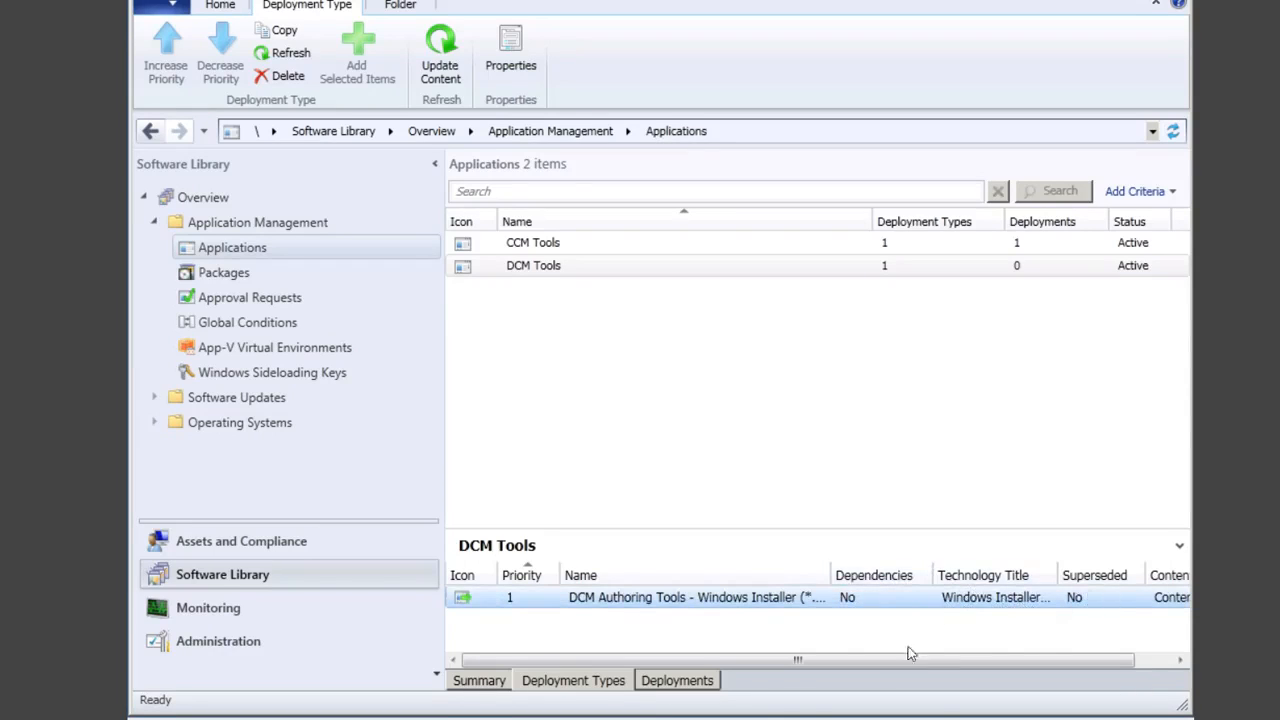
click(677, 682)
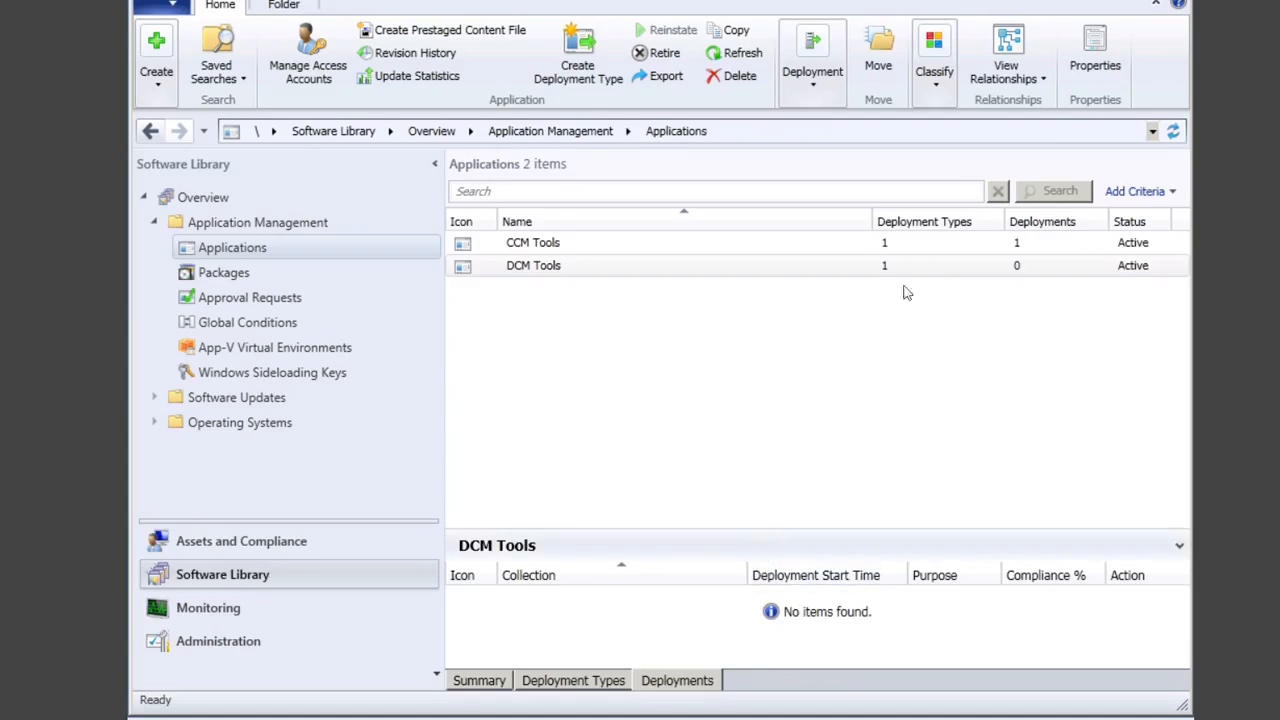
Start deploying DCM Tools with the device collection Configuration Manager Clients as its target, and continue to the content settings.
click(813, 85)
click(875, 150)
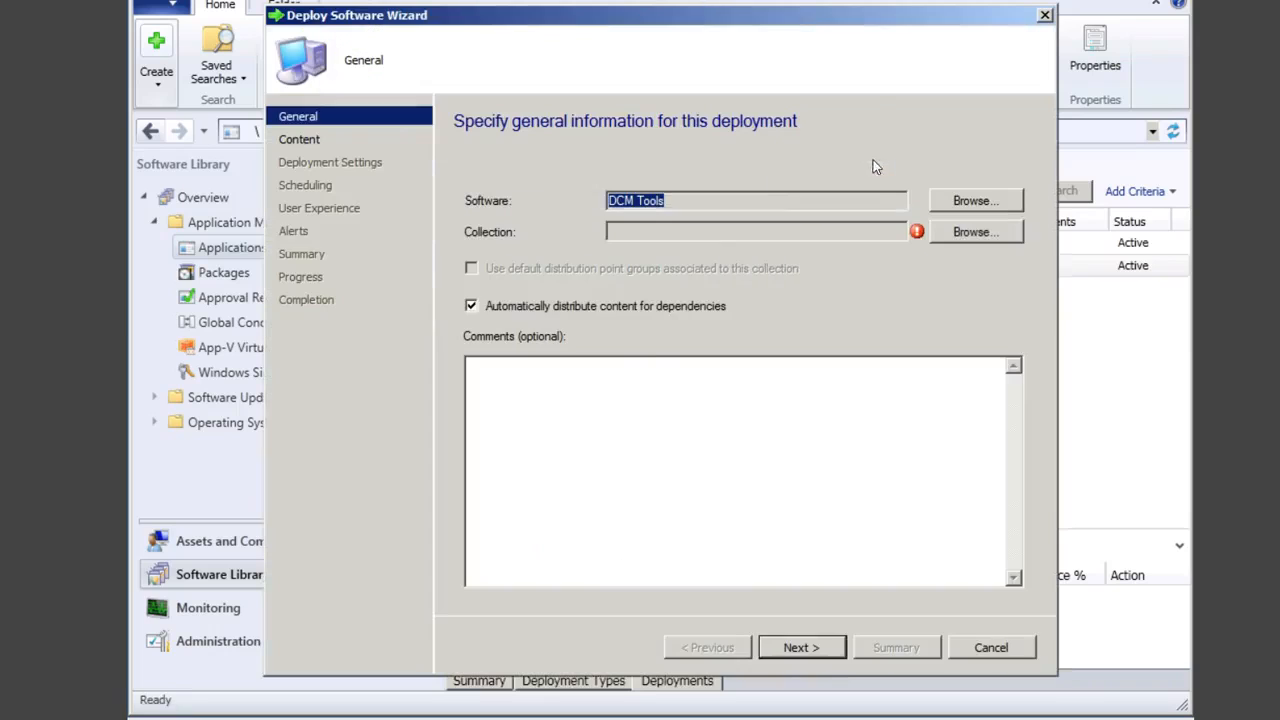
click(958, 236)
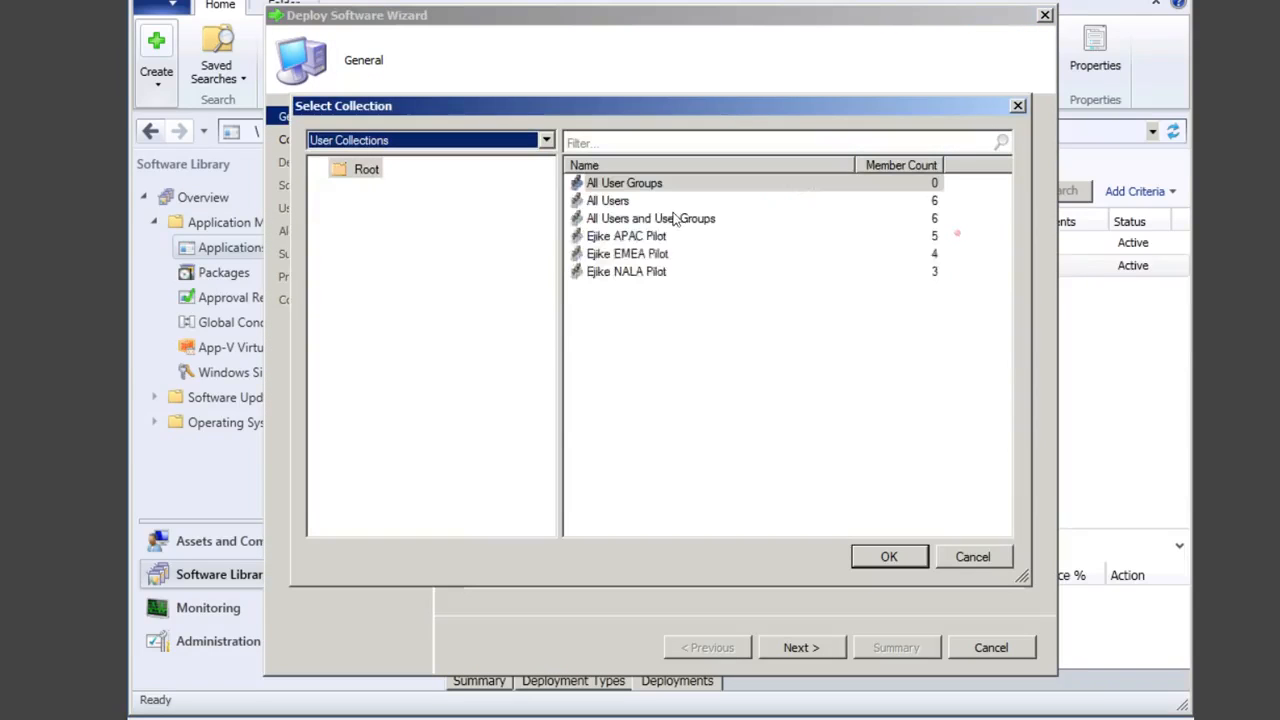
click(547, 141)
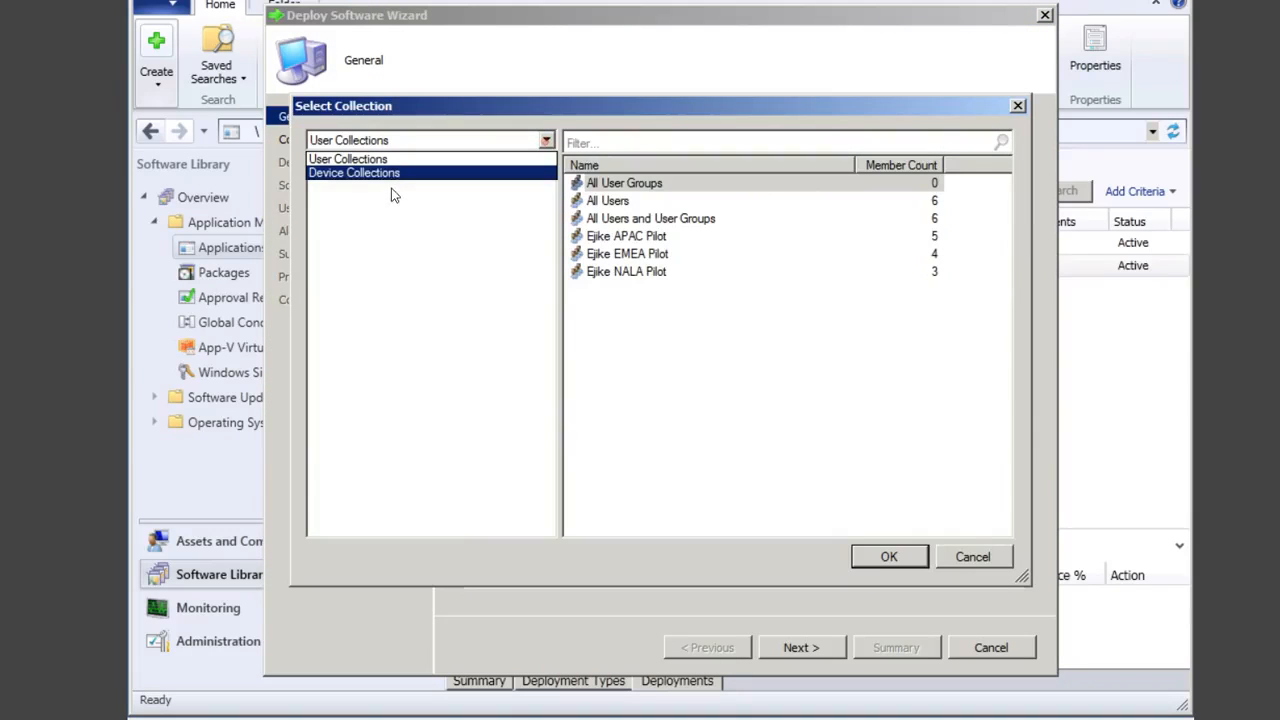
click(380, 171)
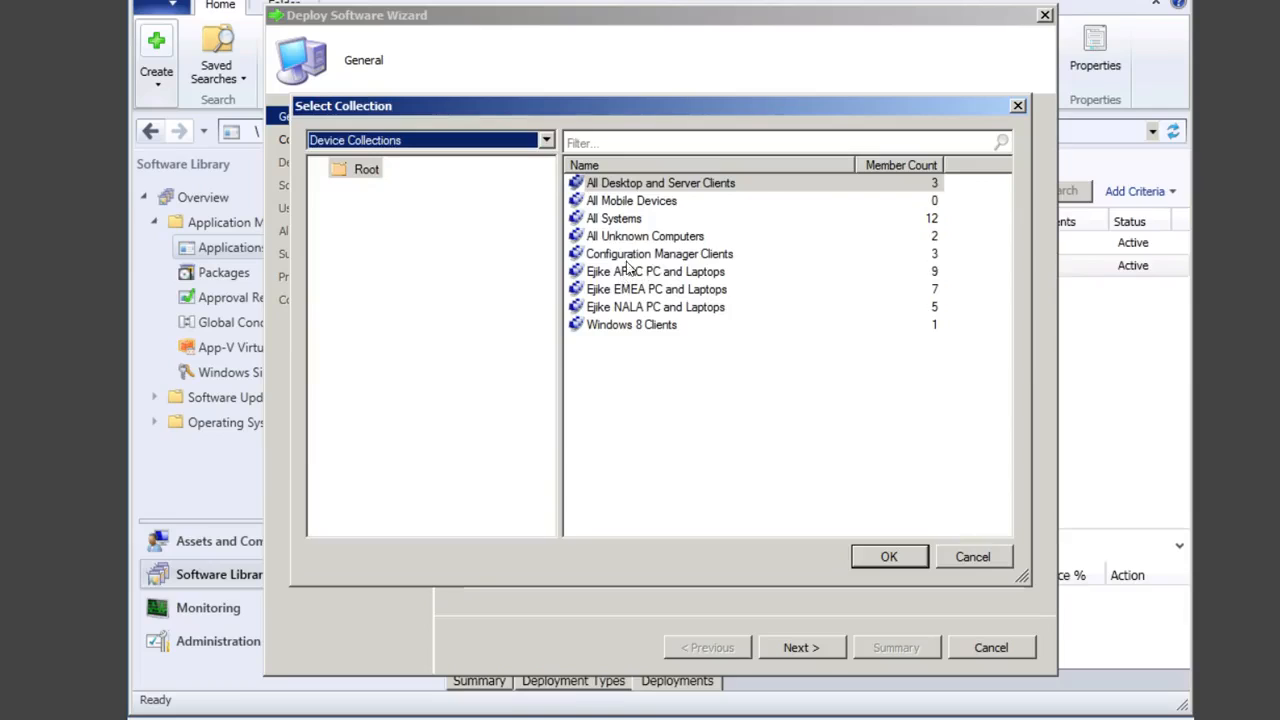
click(627, 254)
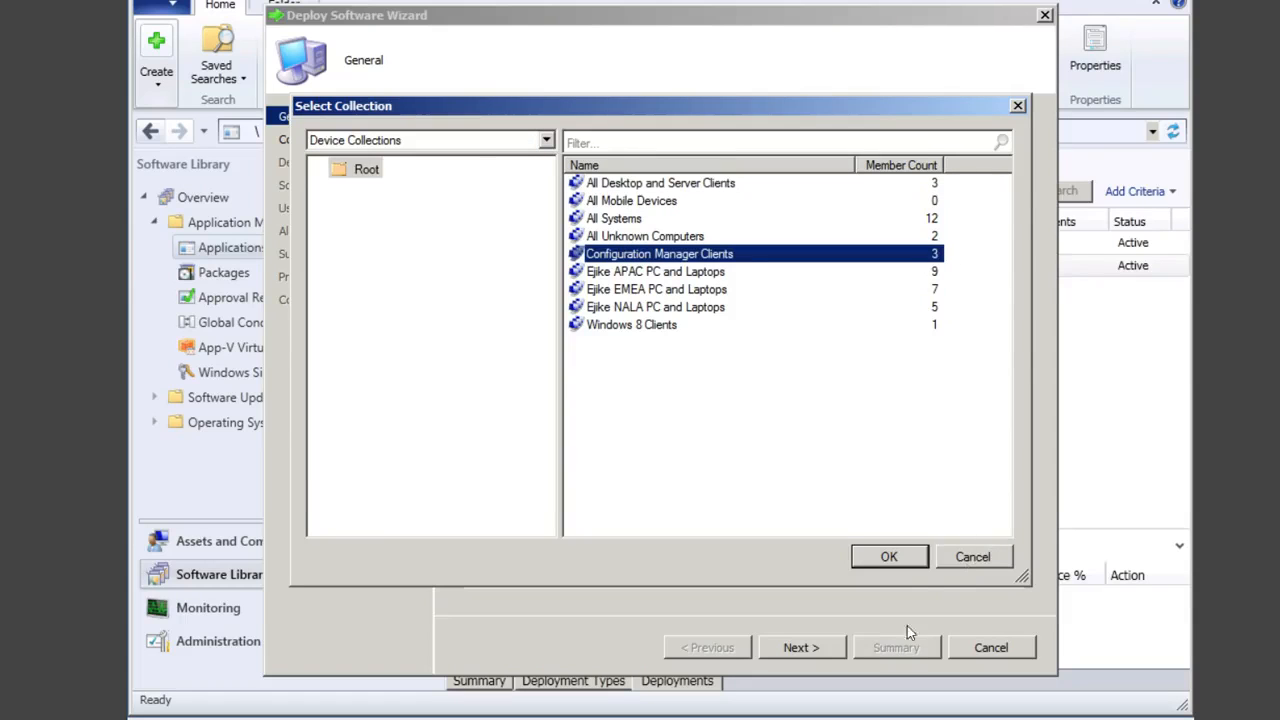
click(893, 556)
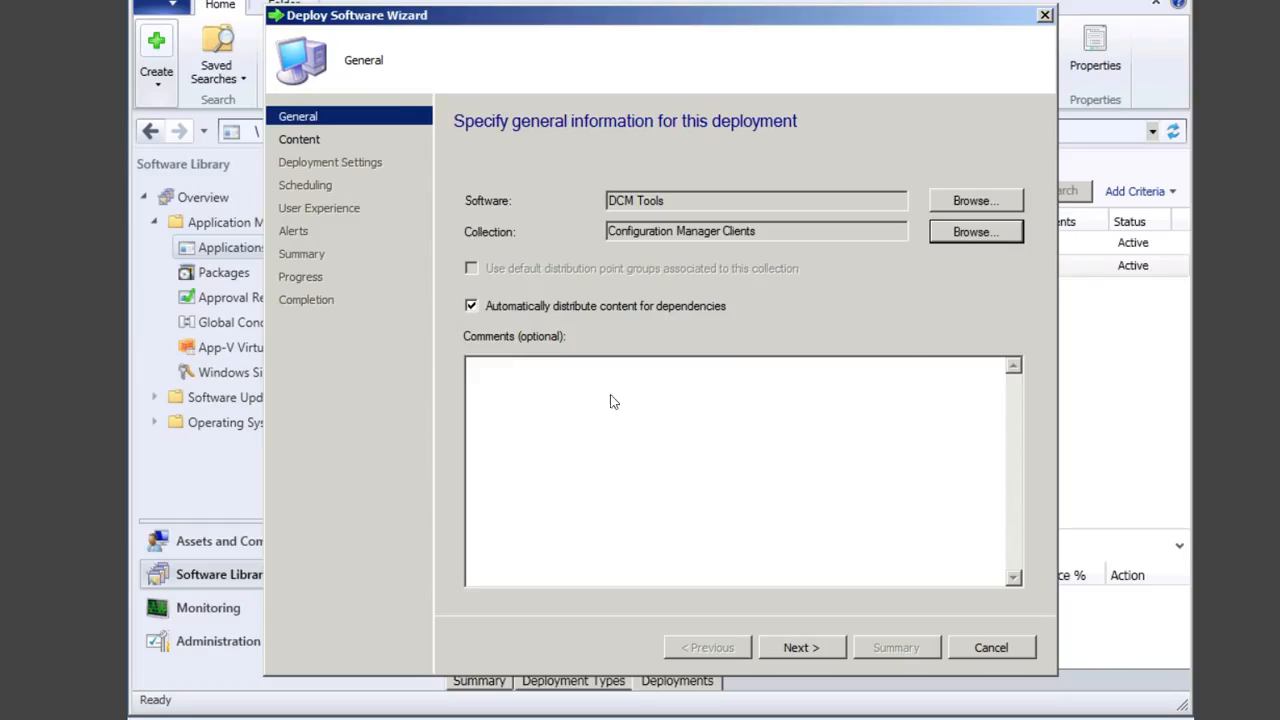
click(801, 648)
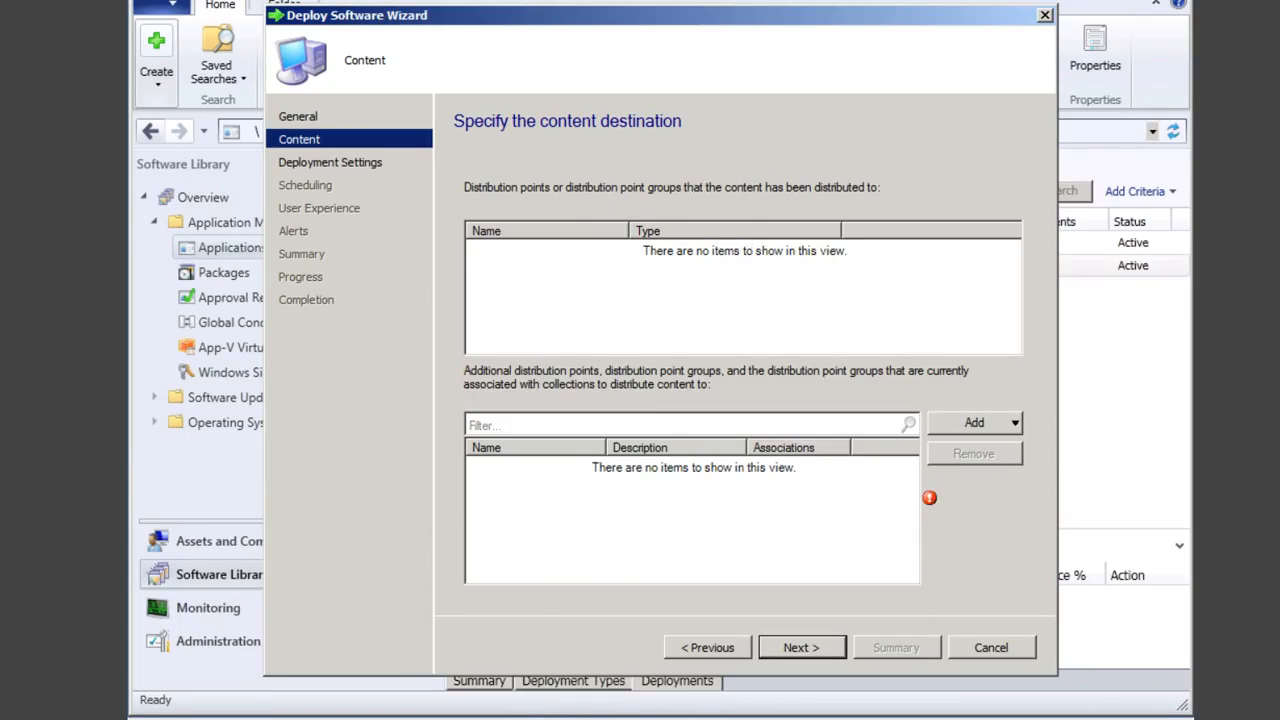
click(1015, 424)
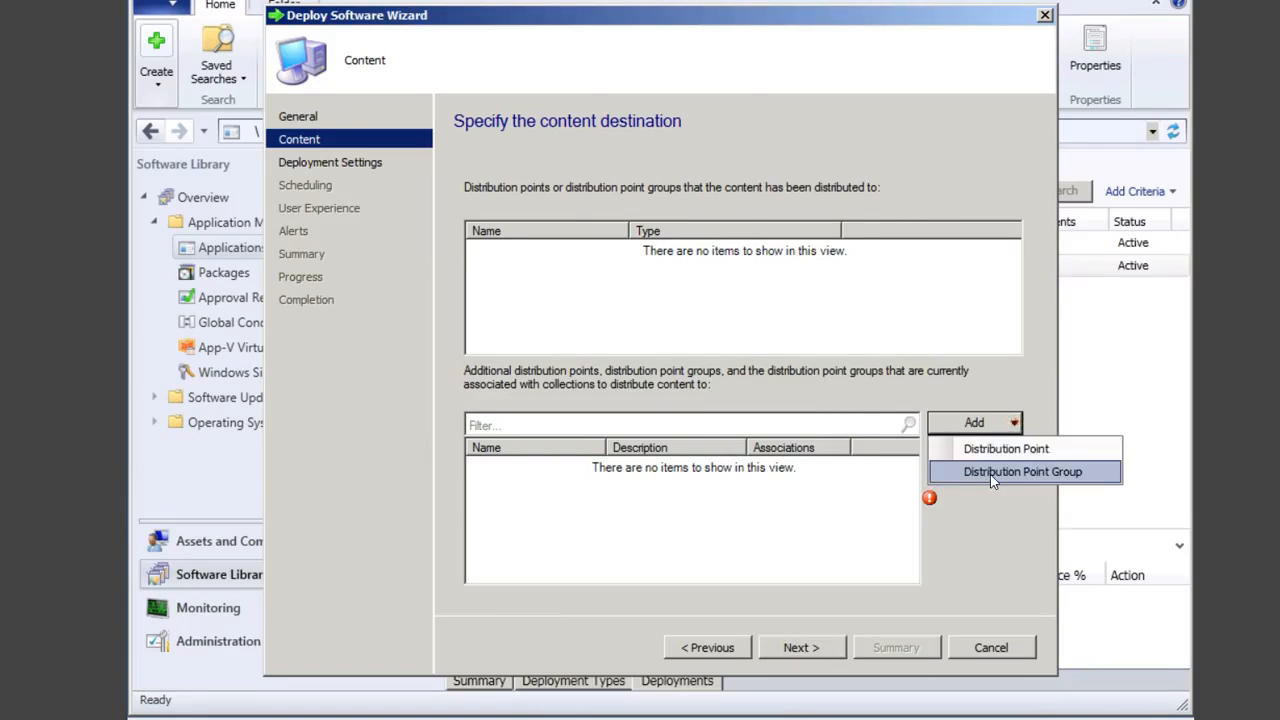
click(992, 472)
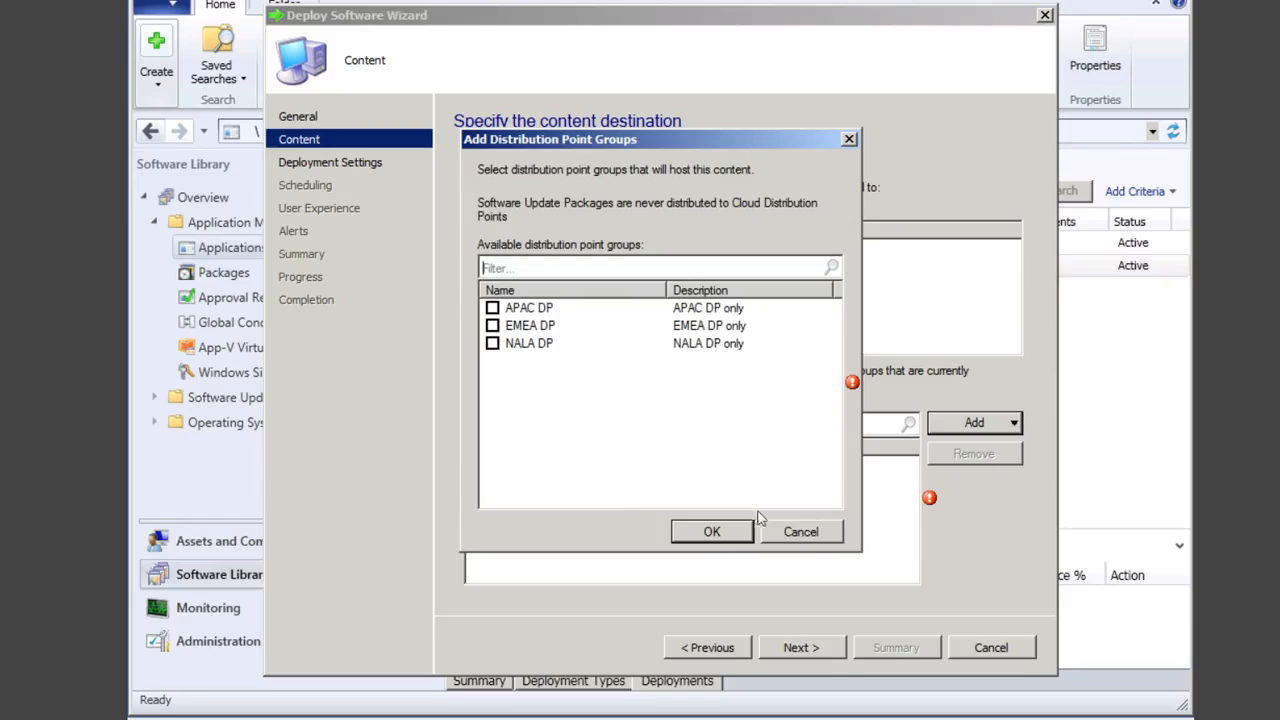
click(731, 533)
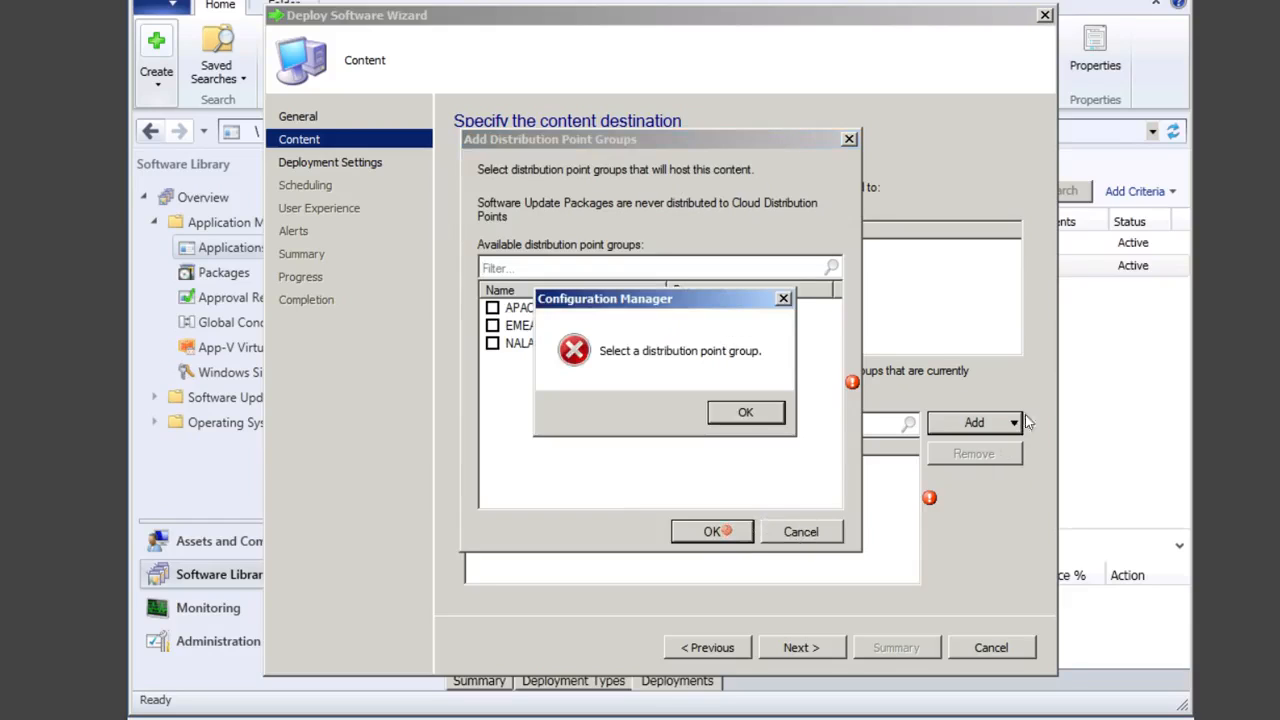
click(745, 413)
click(492, 325)
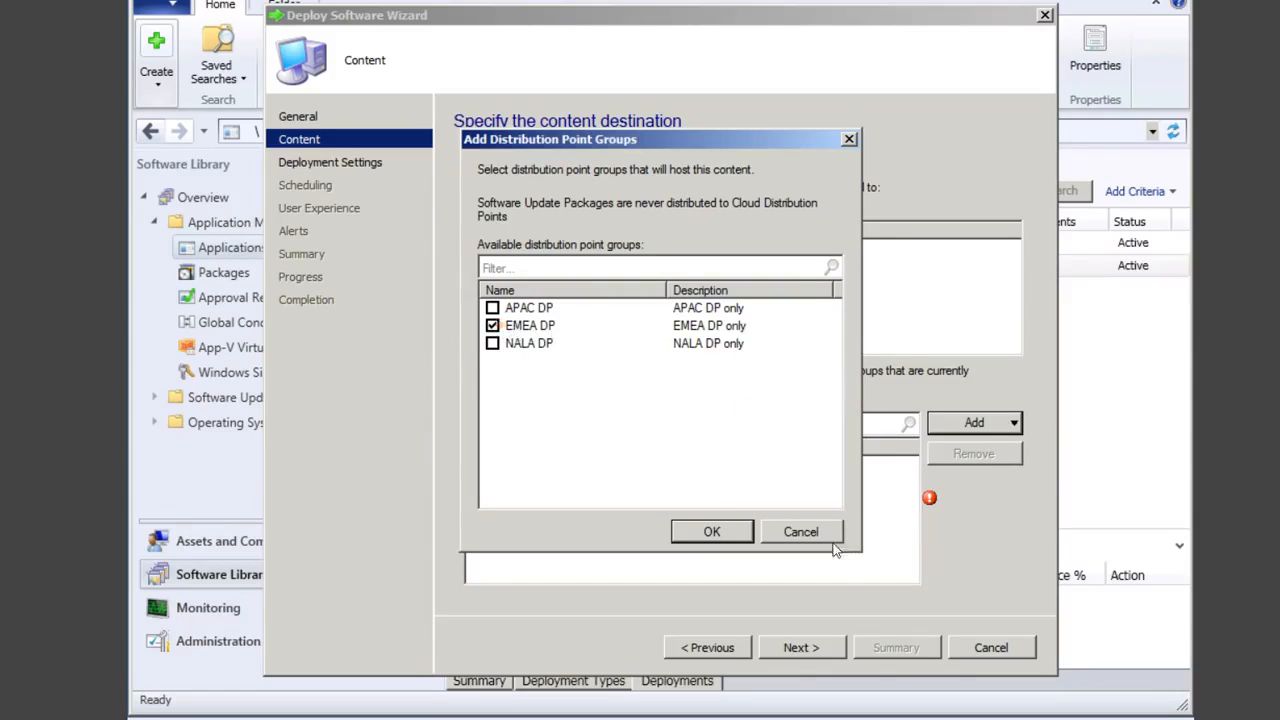
click(801, 531)
Add the distribution point PRIMARY1.CONFIGMGRDOM.LOCAL as the content destination and continue to the deployment settings.
click(1014, 422)
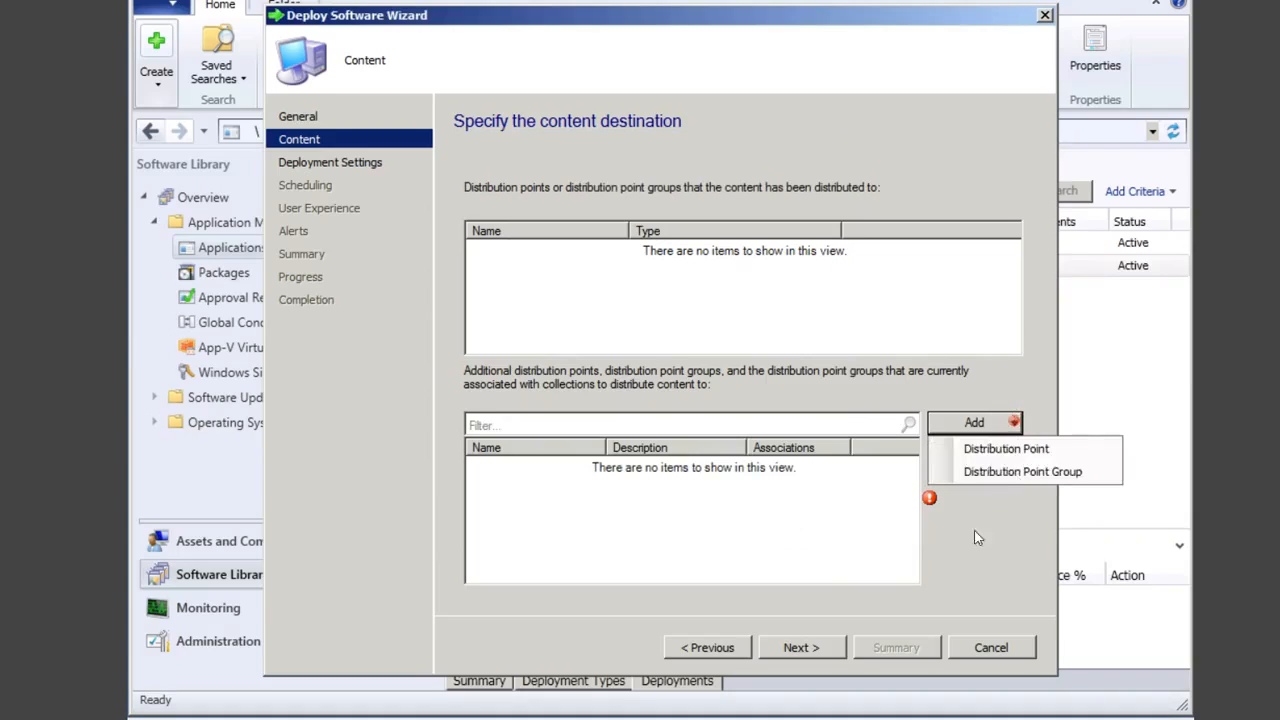
click(985, 449)
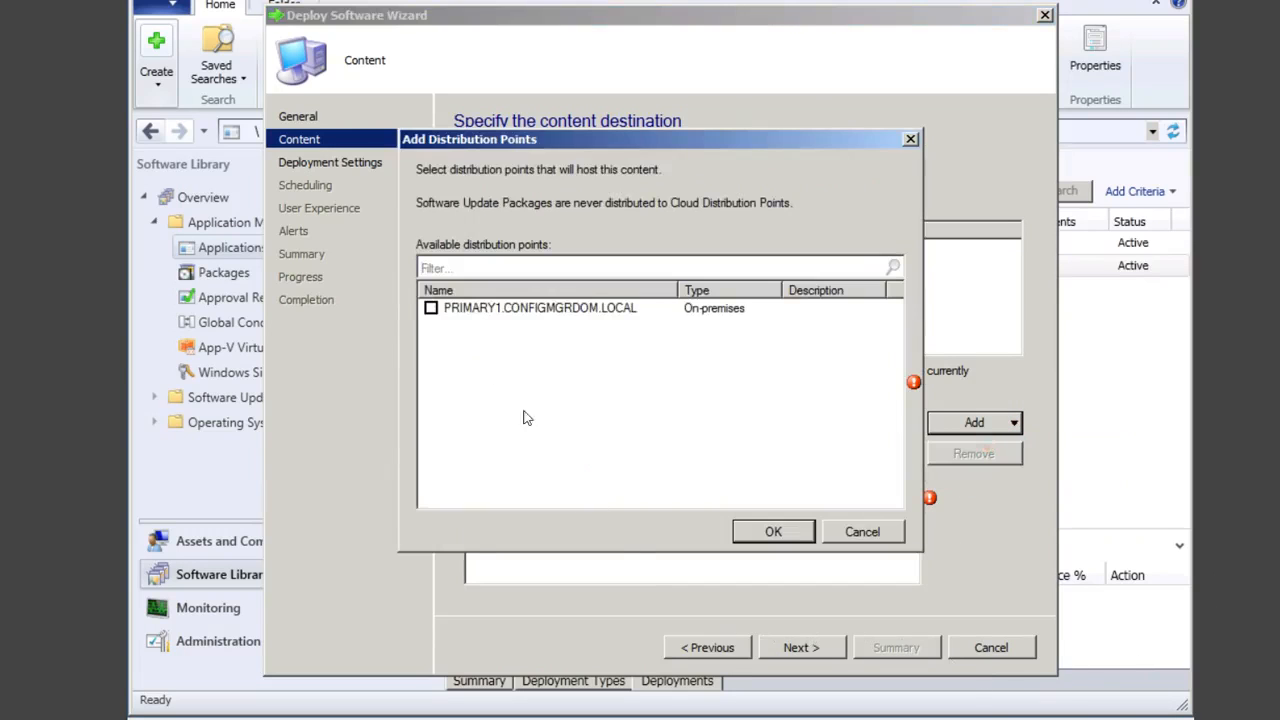
click(431, 308)
click(772, 532)
click(816, 648)
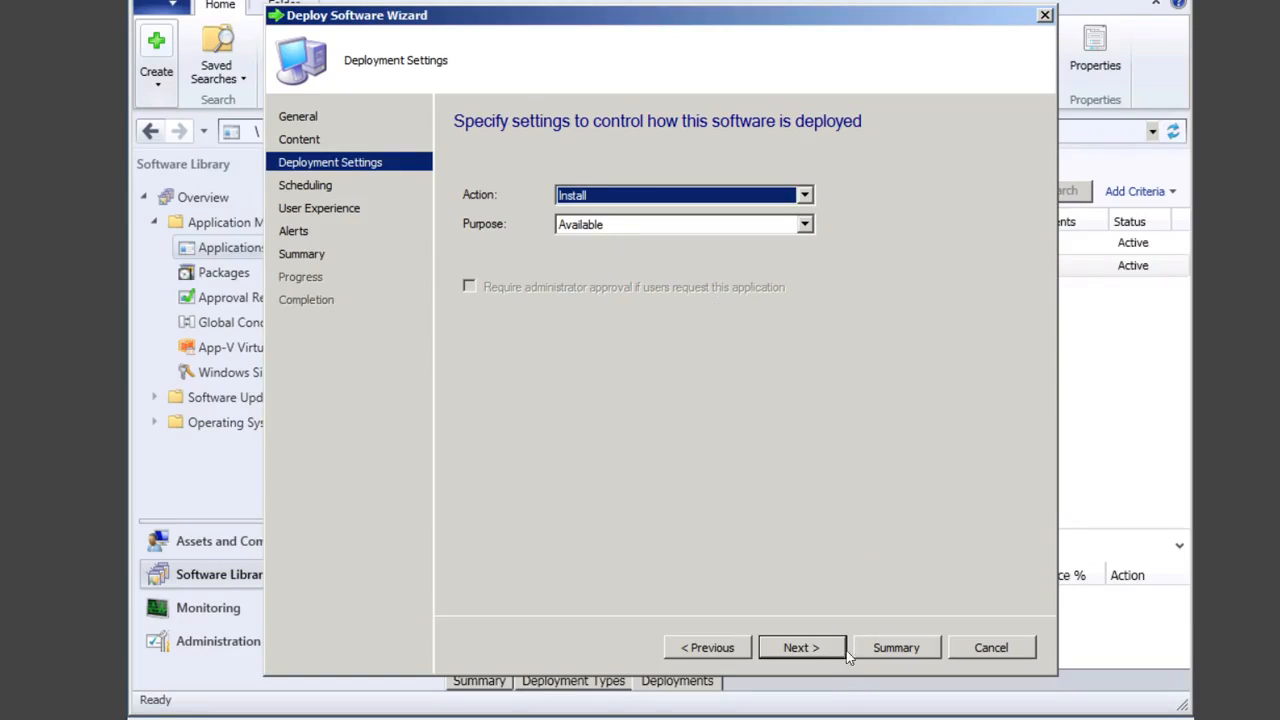
Keep the deployment action Install with purpose Available, and accept the default schedule without a set availability time.
click(810, 648)
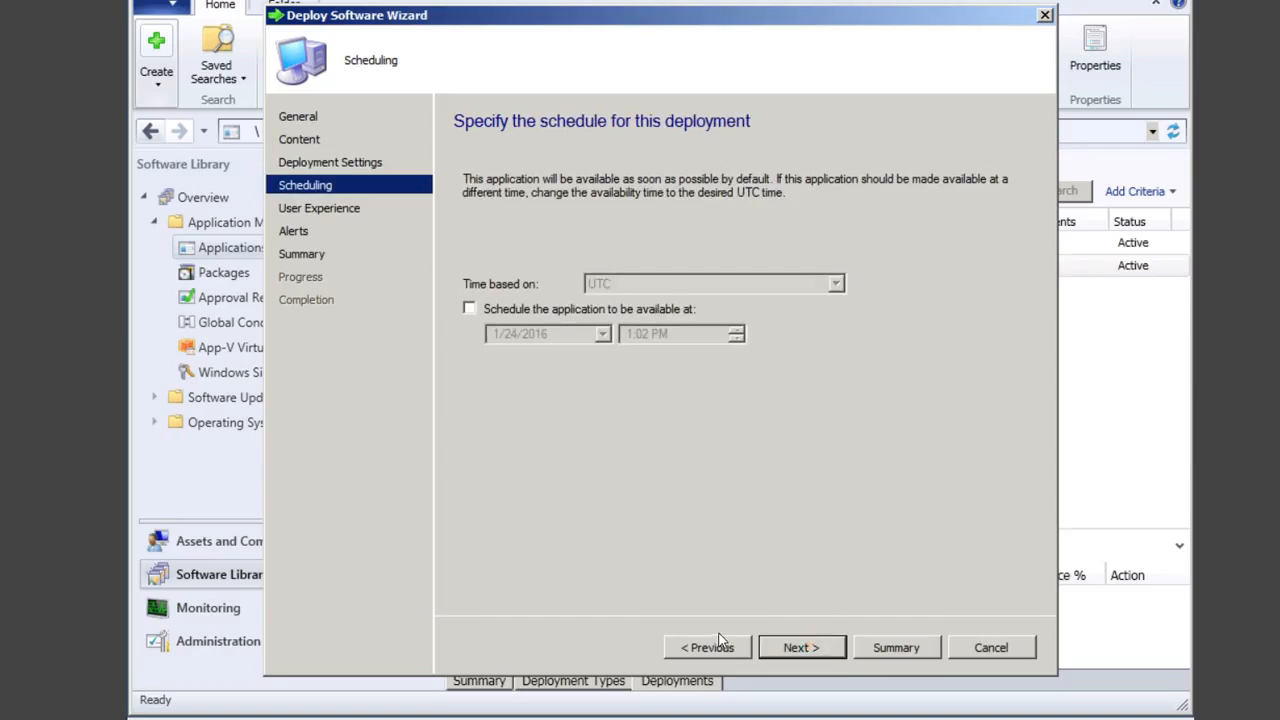
click(714, 649)
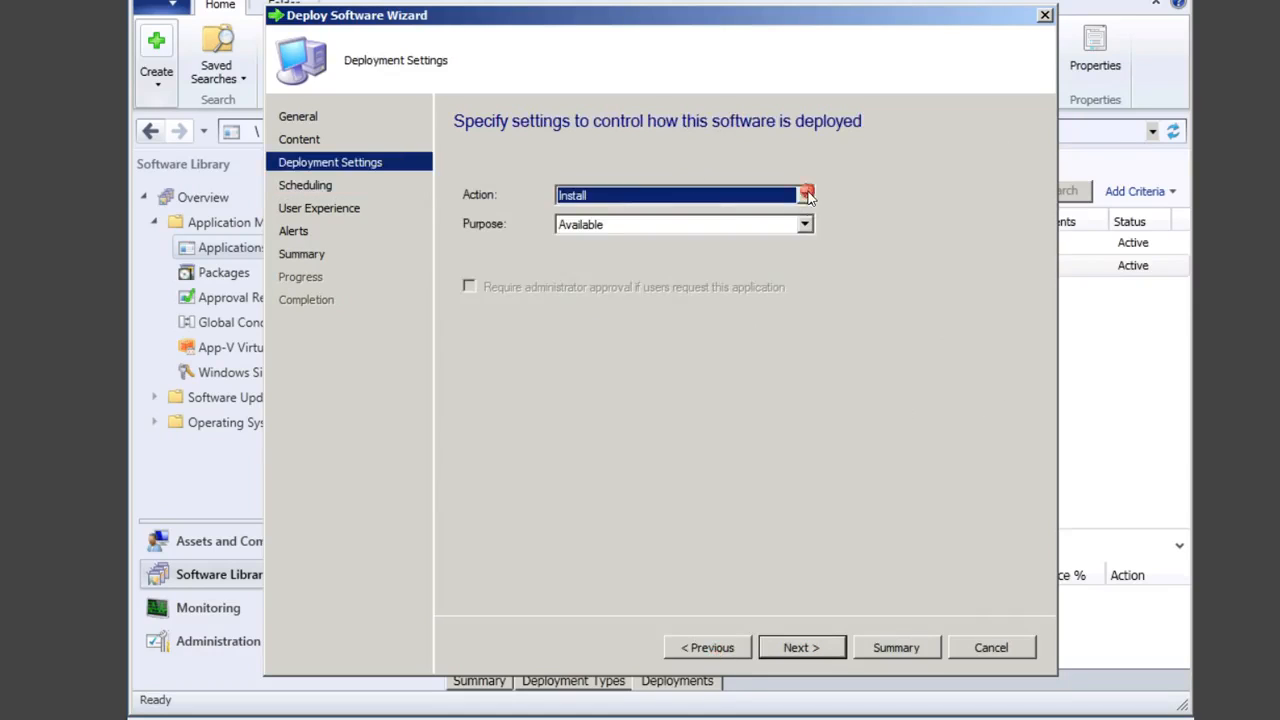
click(805, 195)
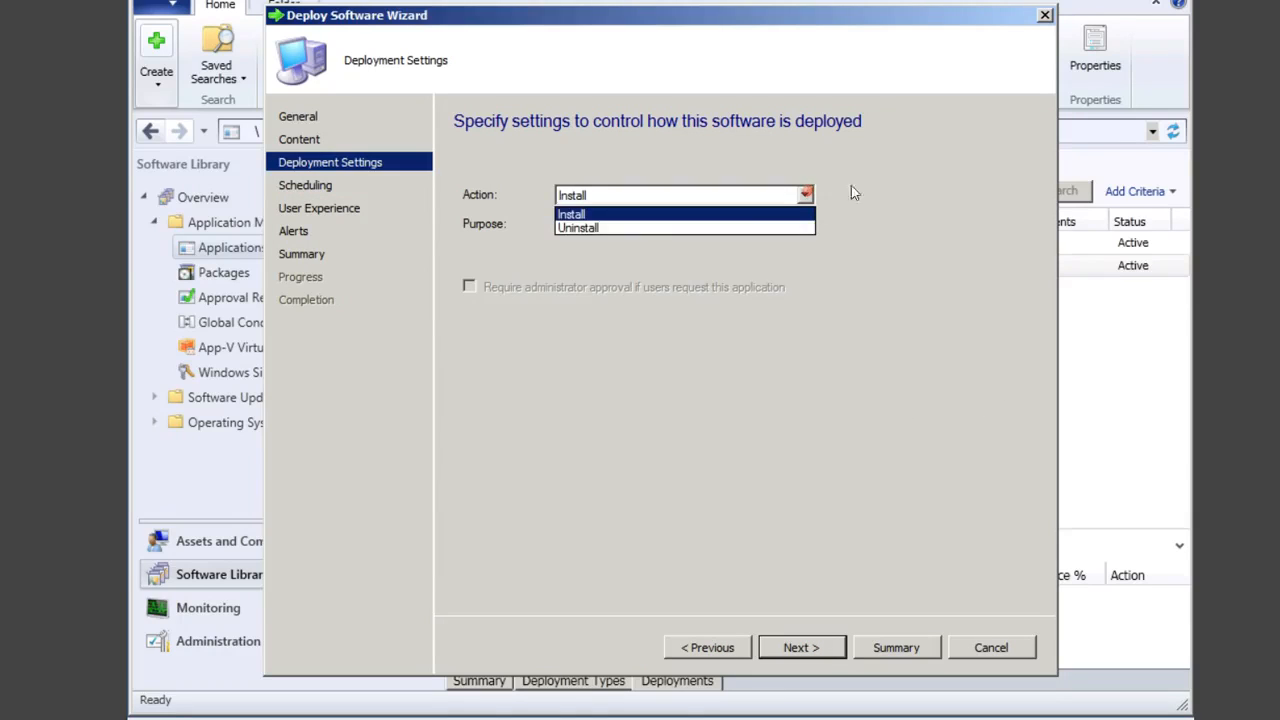
click(587, 215)
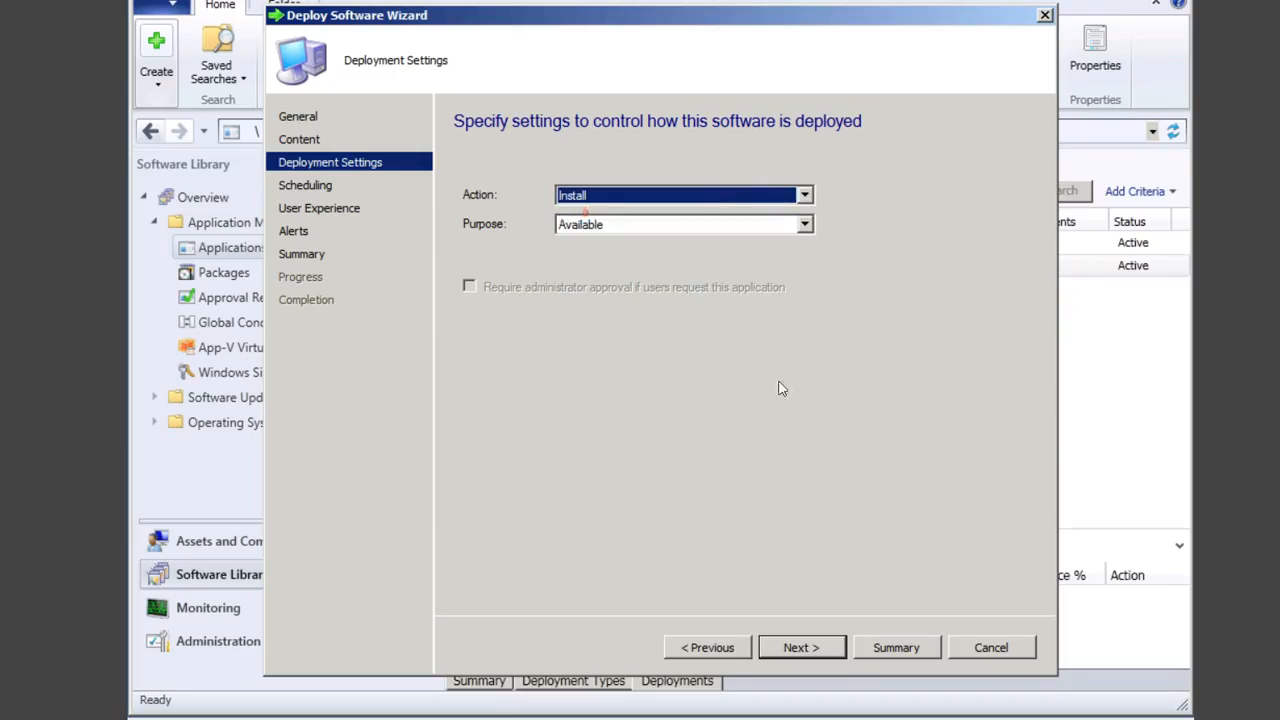
click(801, 648)
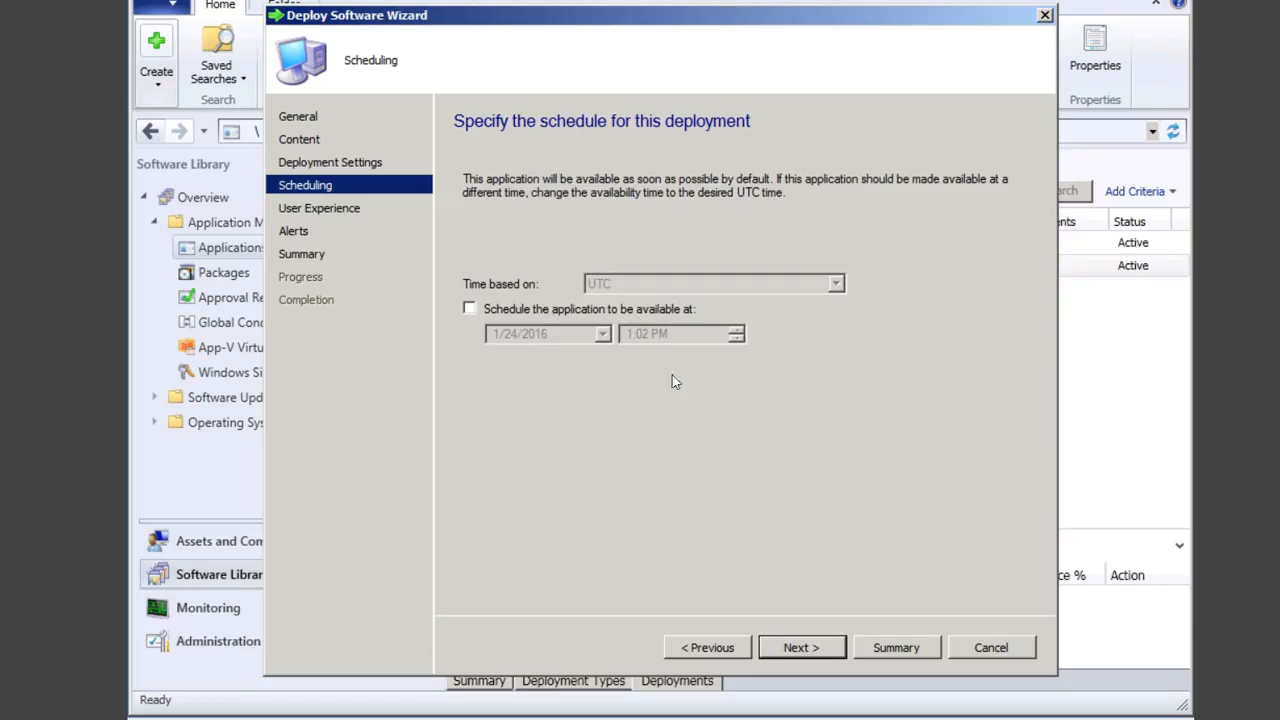
click(801, 648)
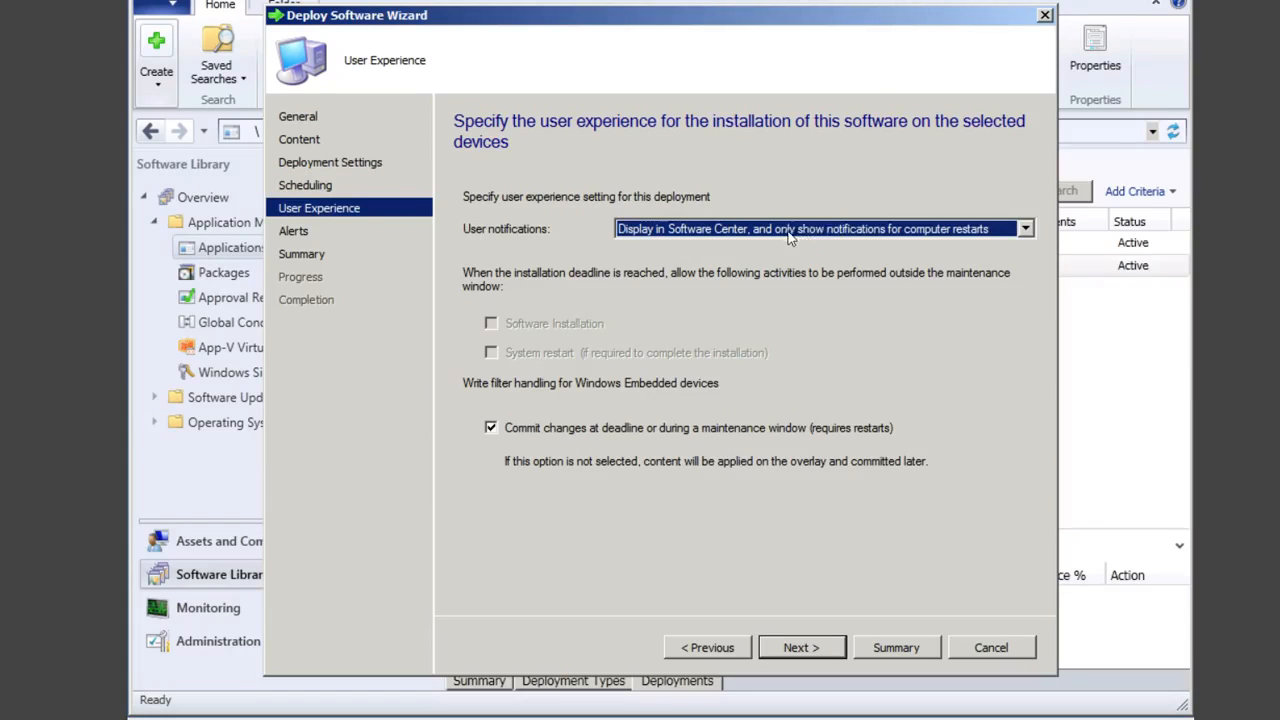
Set user notifications to Display in Software Center and show all notifications, and accept the default alert options.
click(1026, 229)
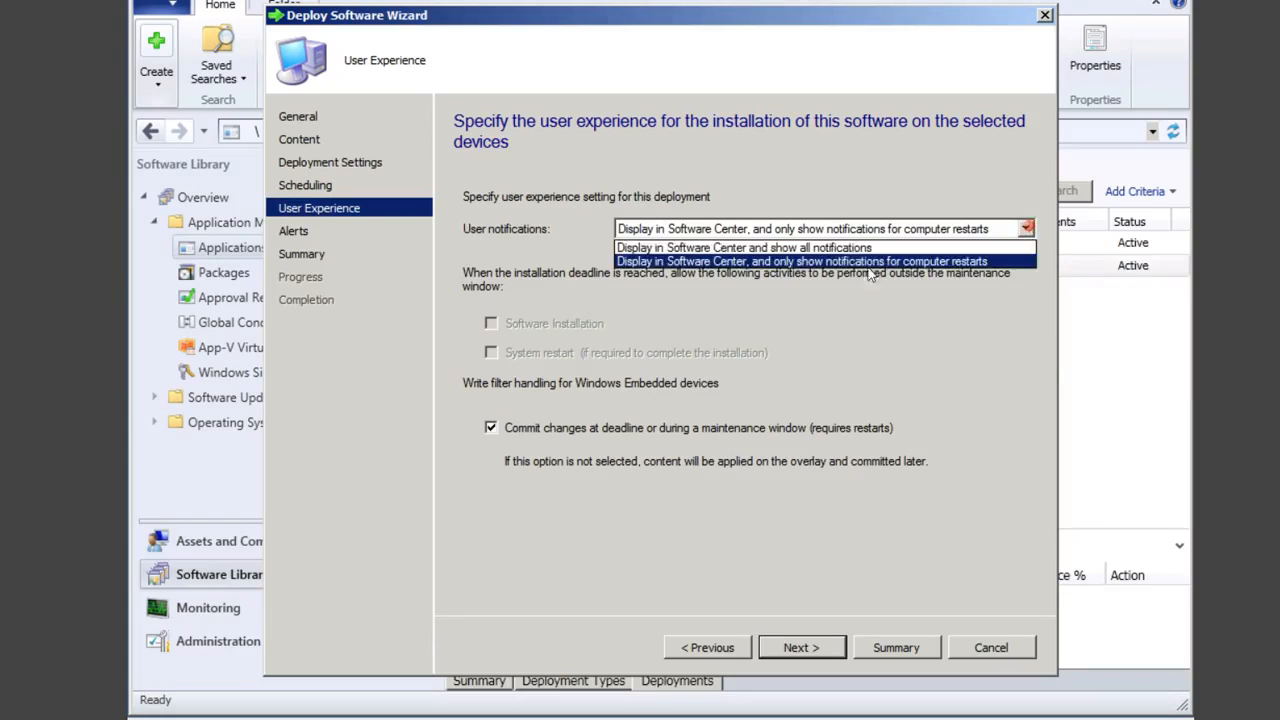
click(774, 248)
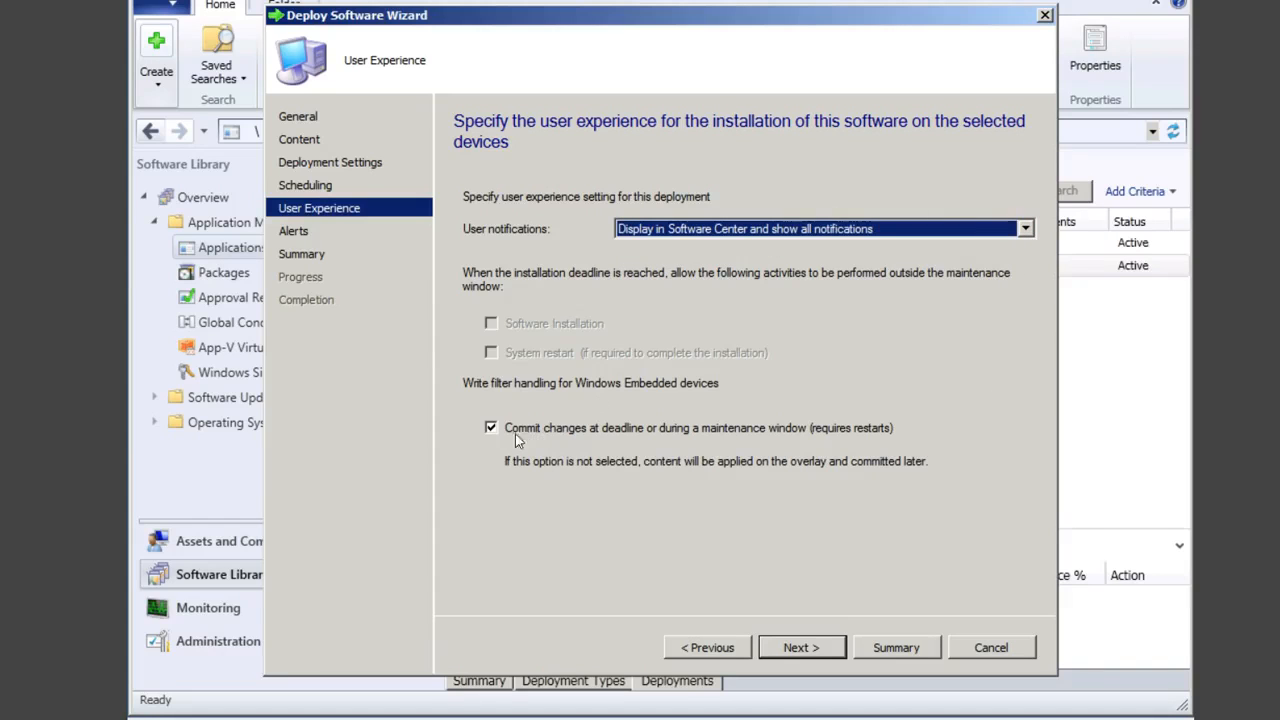
click(805, 647)
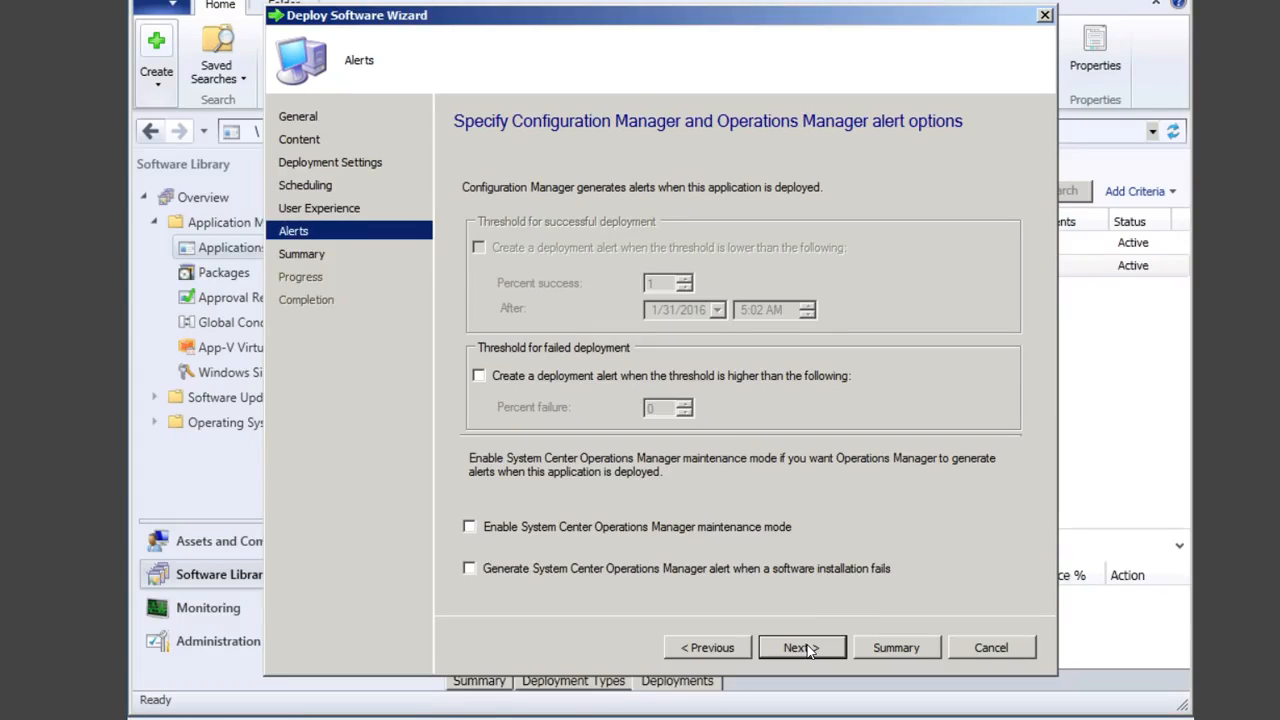
click(805, 647)
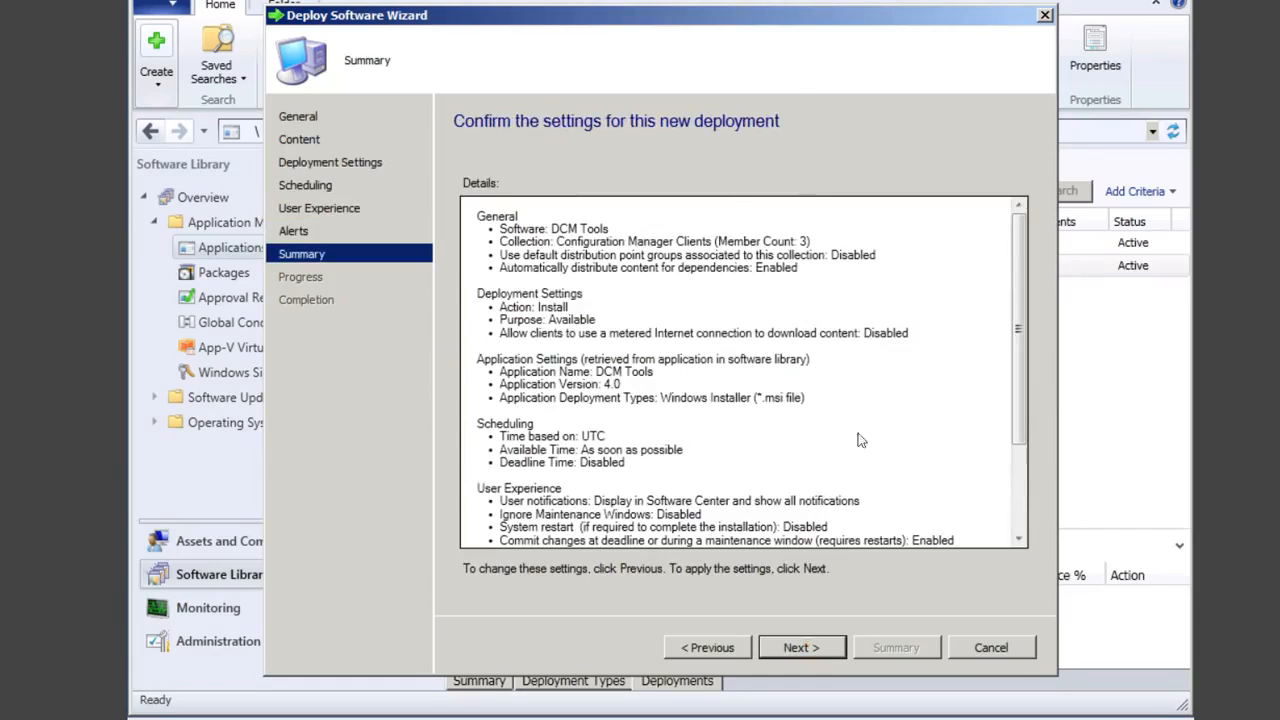
Review the deployment settings summary, apply it to create the DCM Tools deployment and close the wizard.
click(1020, 540)
click(1020, 540)
click(1020, 540)
click(1020, 540)
click(1020, 540)
click(1020, 540)
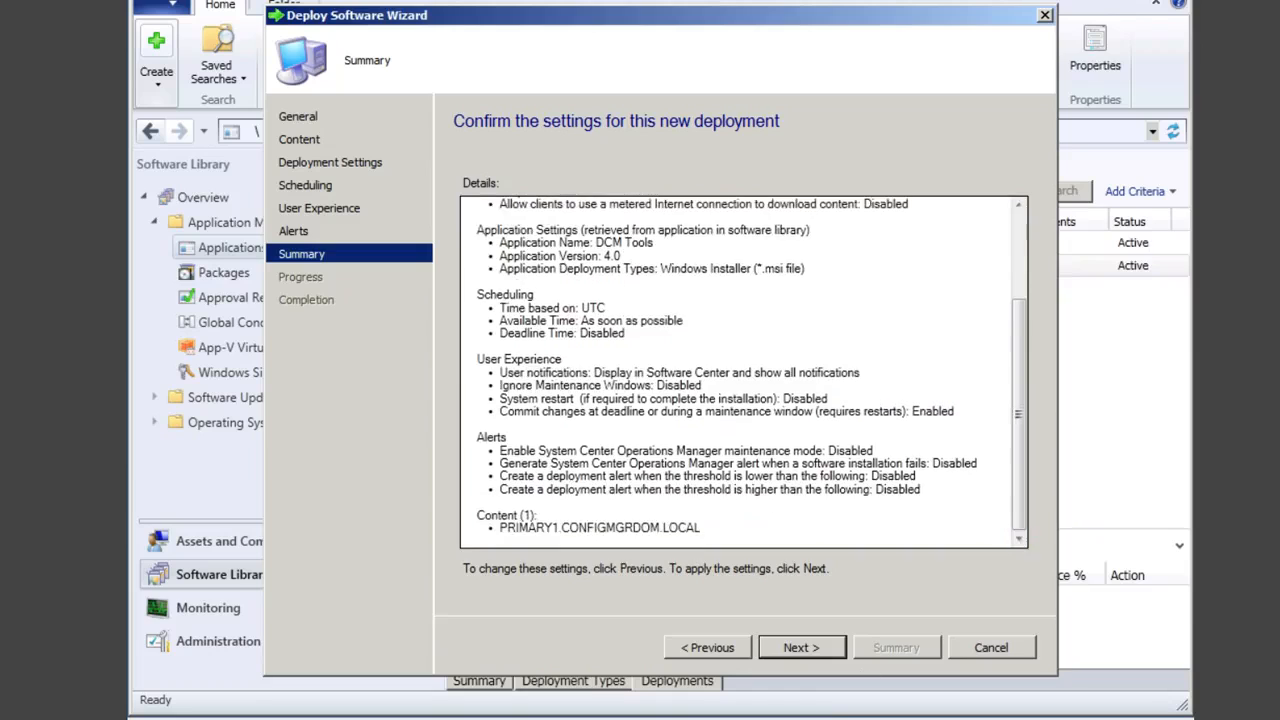
click(811, 647)
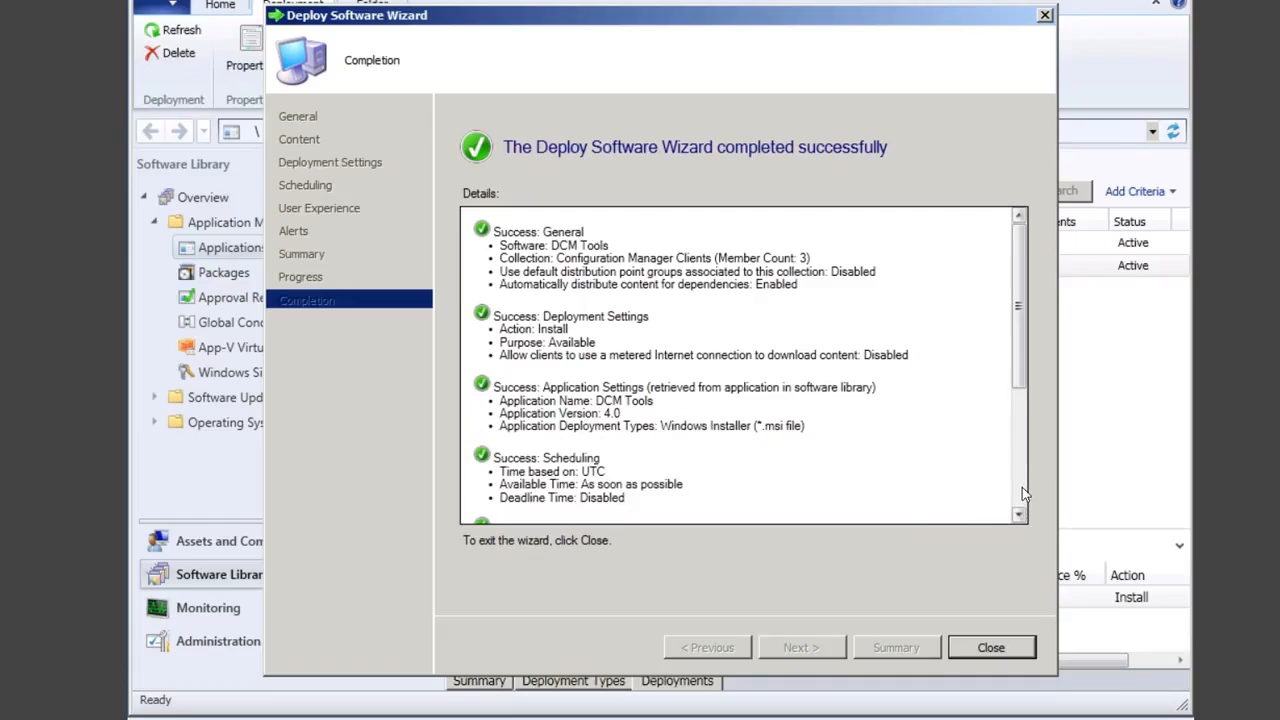
click(1022, 487)
click(990, 647)
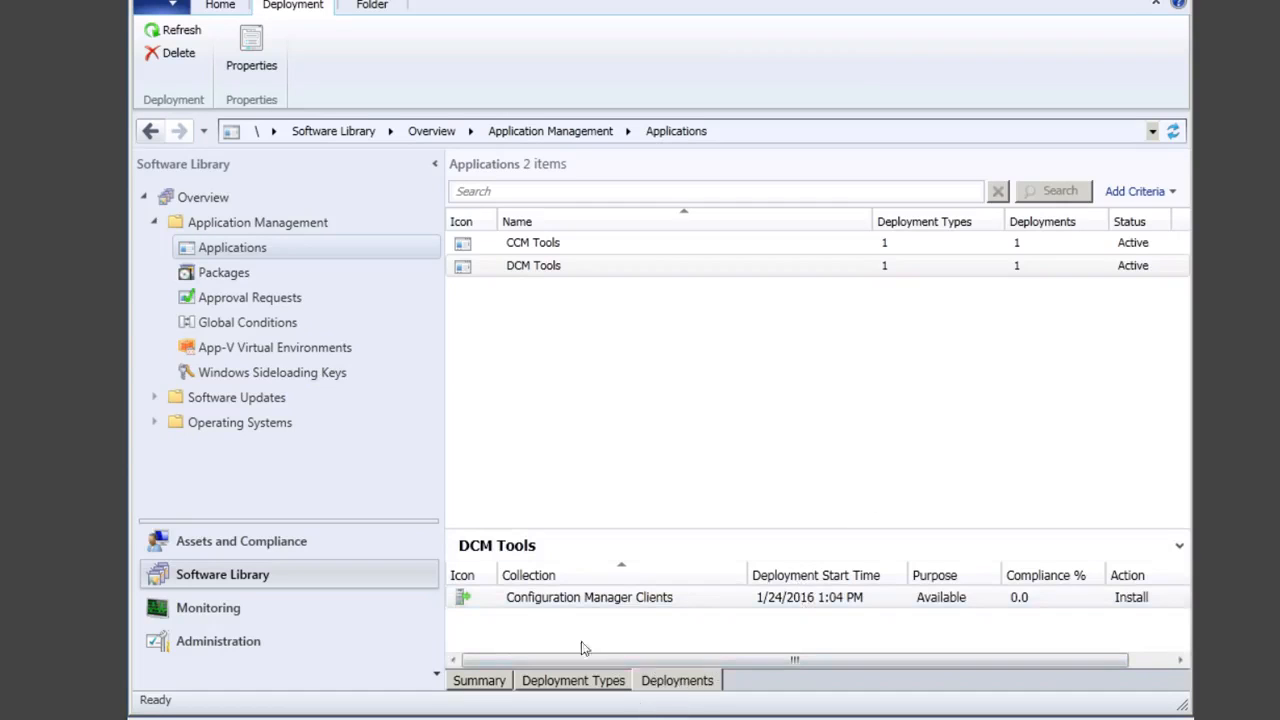
Examine the new Configuration Manager Clients deployment and the deployment types of the DCM Tools application.
click(596, 600)
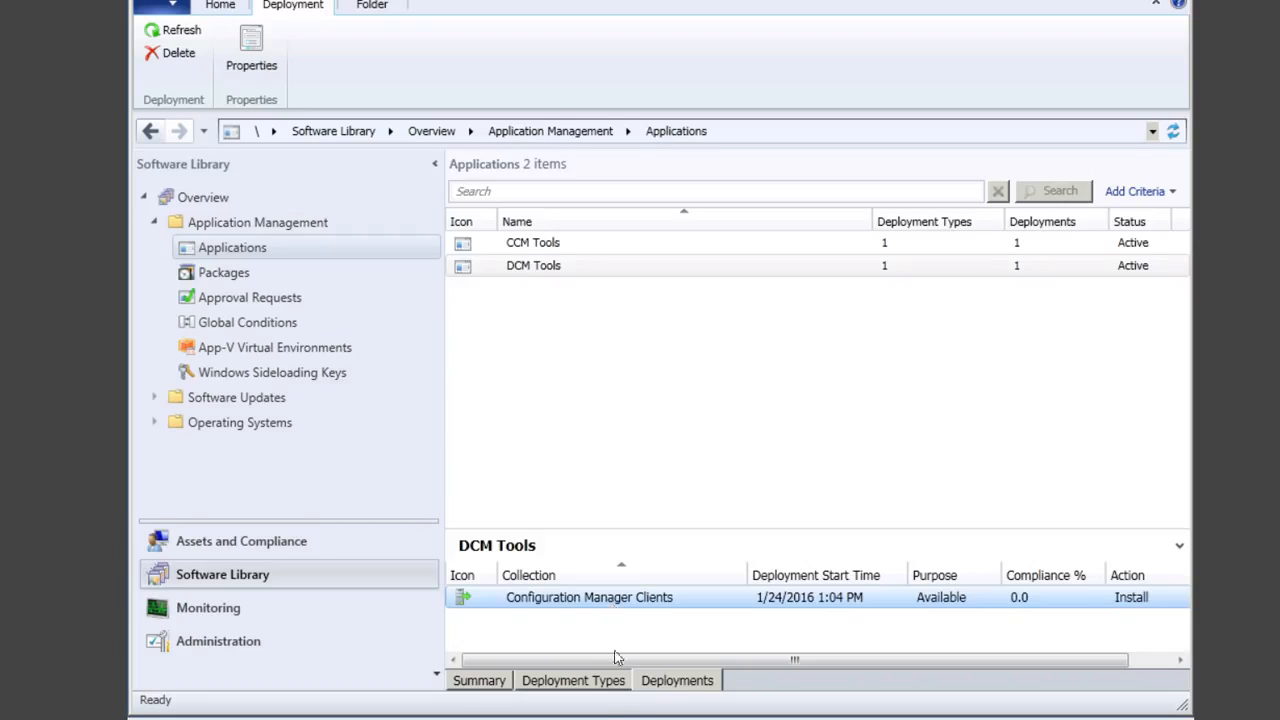
click(597, 682)
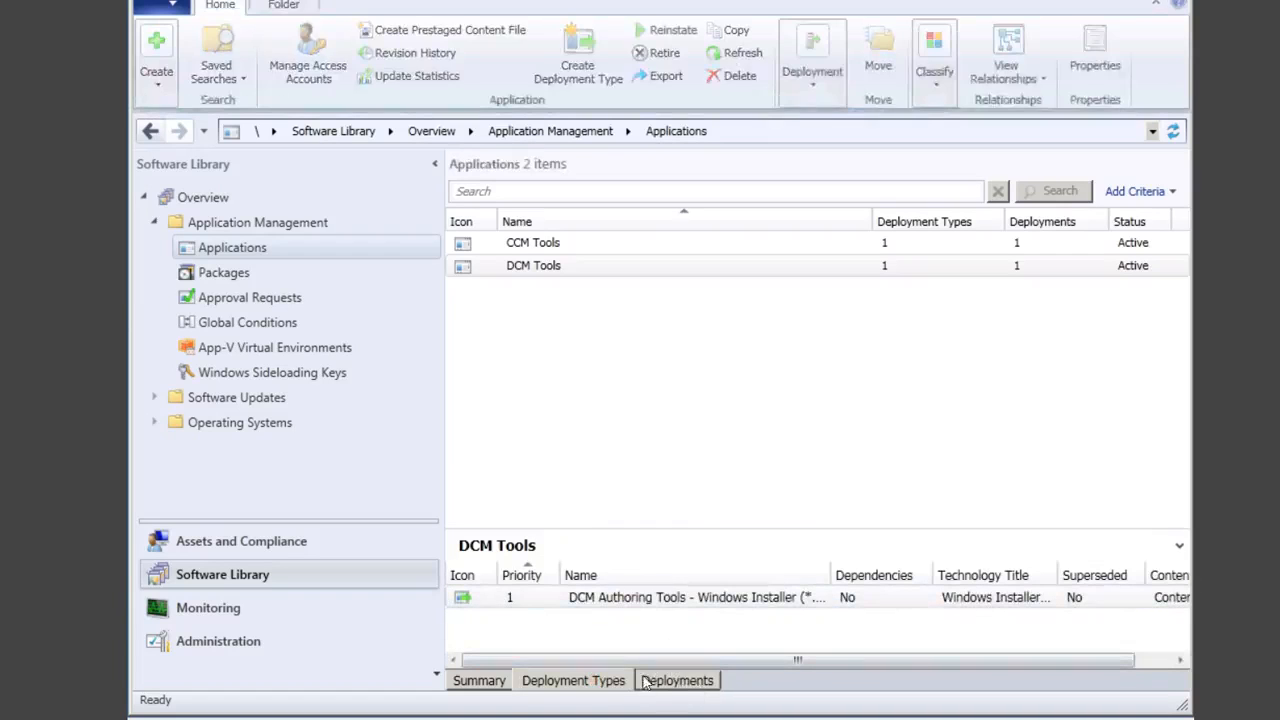
click(674, 681)
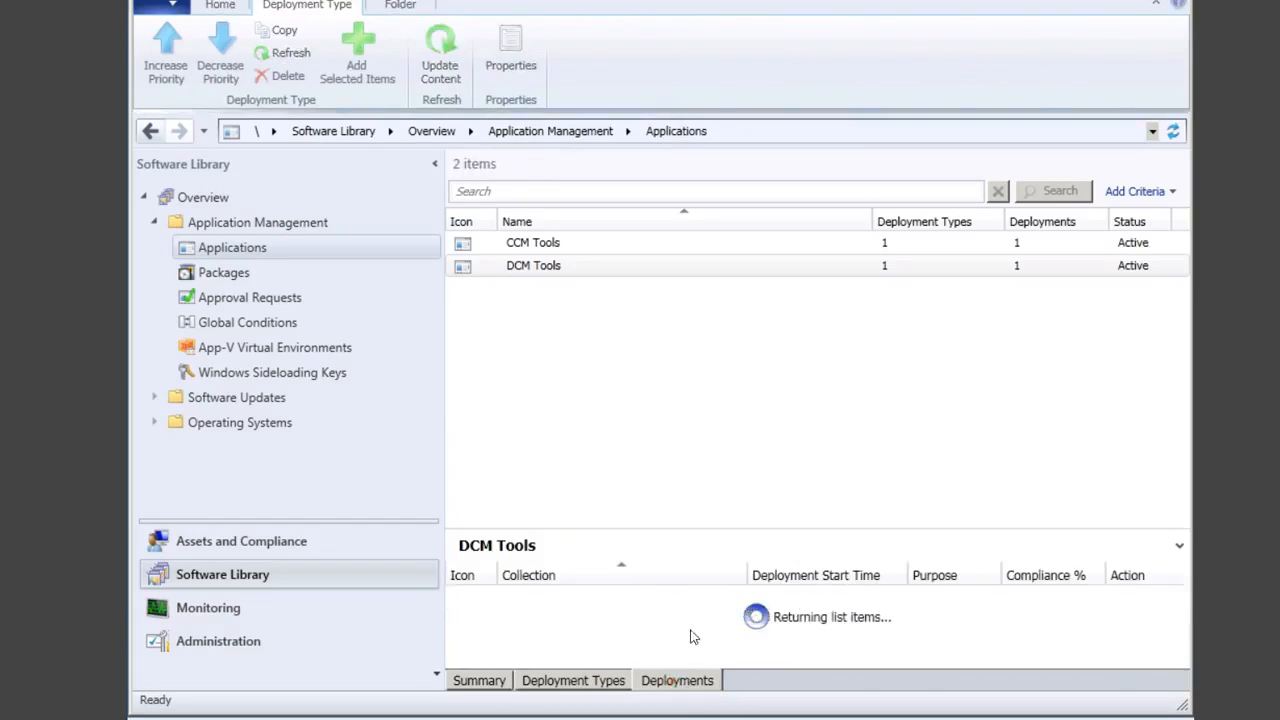
click(673, 597)
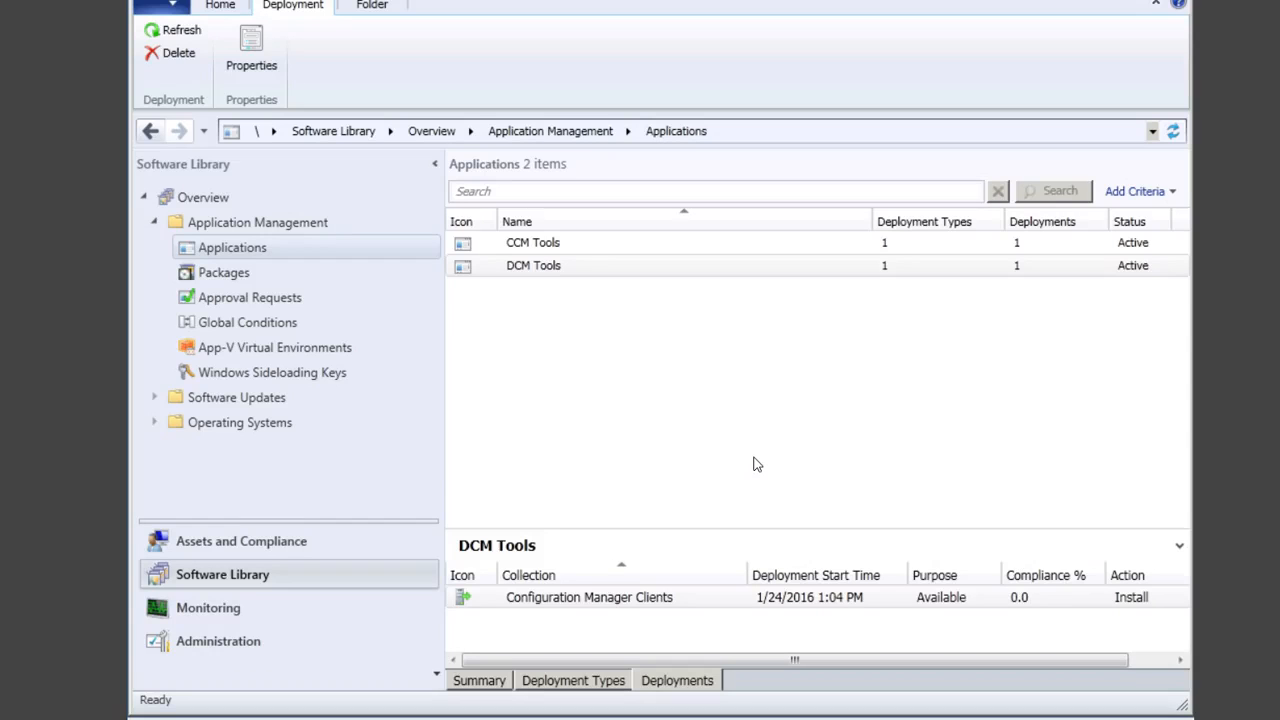
In Monitoring, examine the completion statistics and content status of the DCM Tools deployment.
click(212, 607)
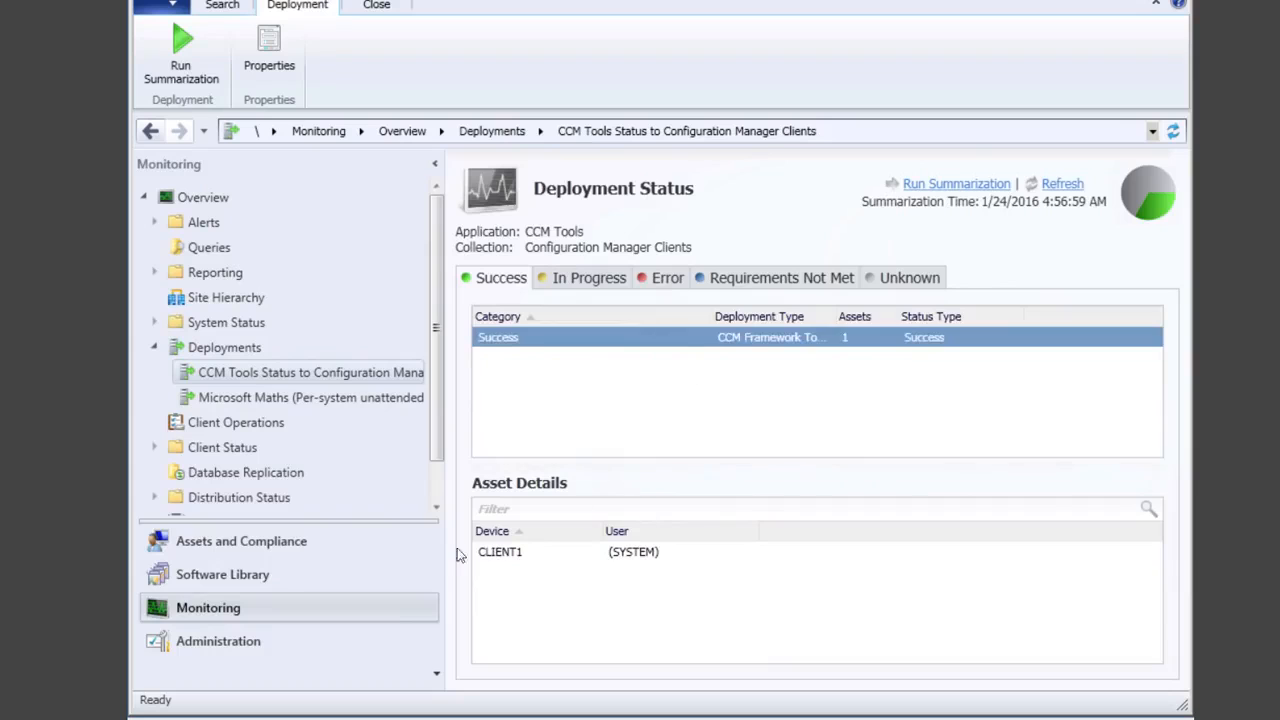
click(223, 349)
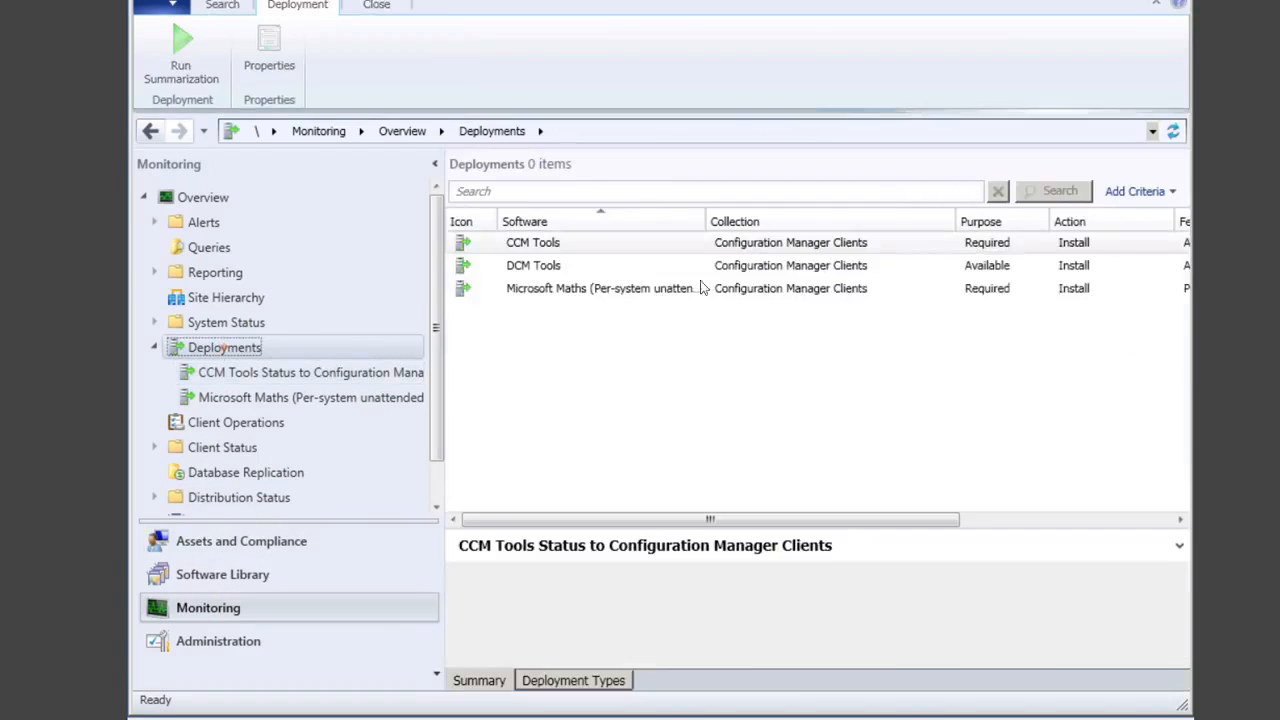
click(520, 267)
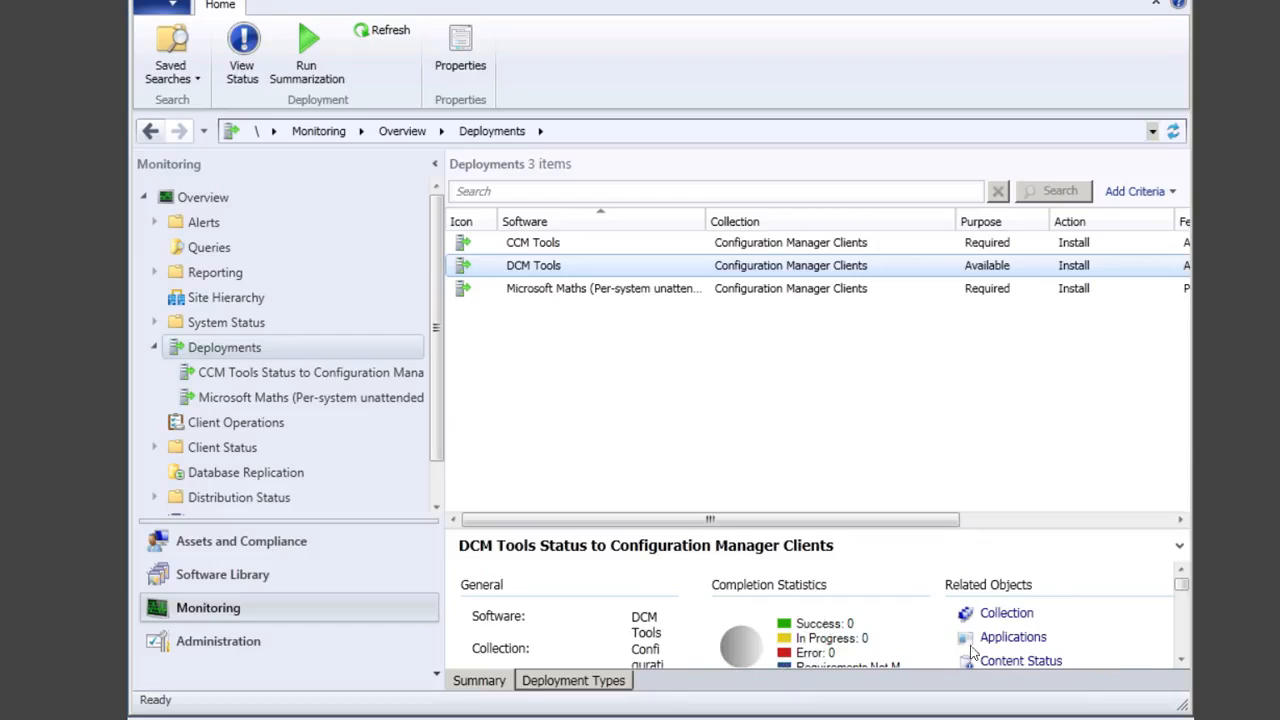
click(1181, 661)
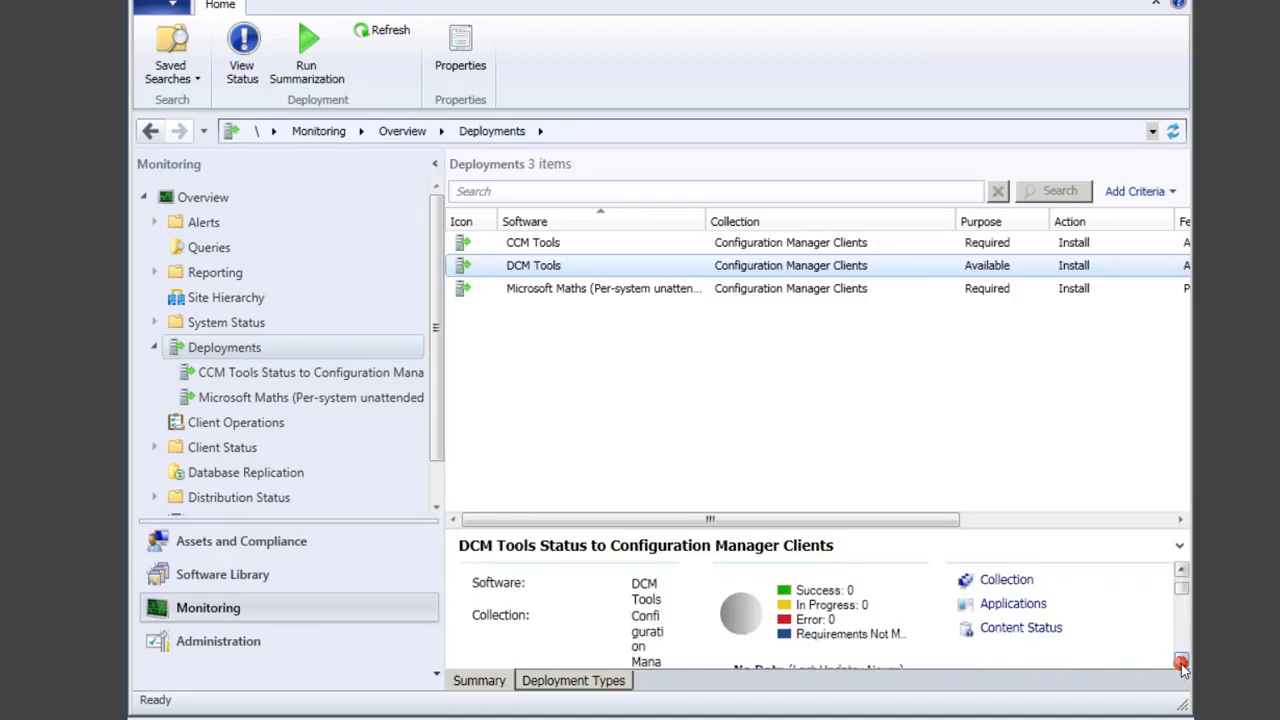
click(1182, 662)
click(1182, 662)
click(1182, 662)
click(1182, 662)
click(1182, 662)
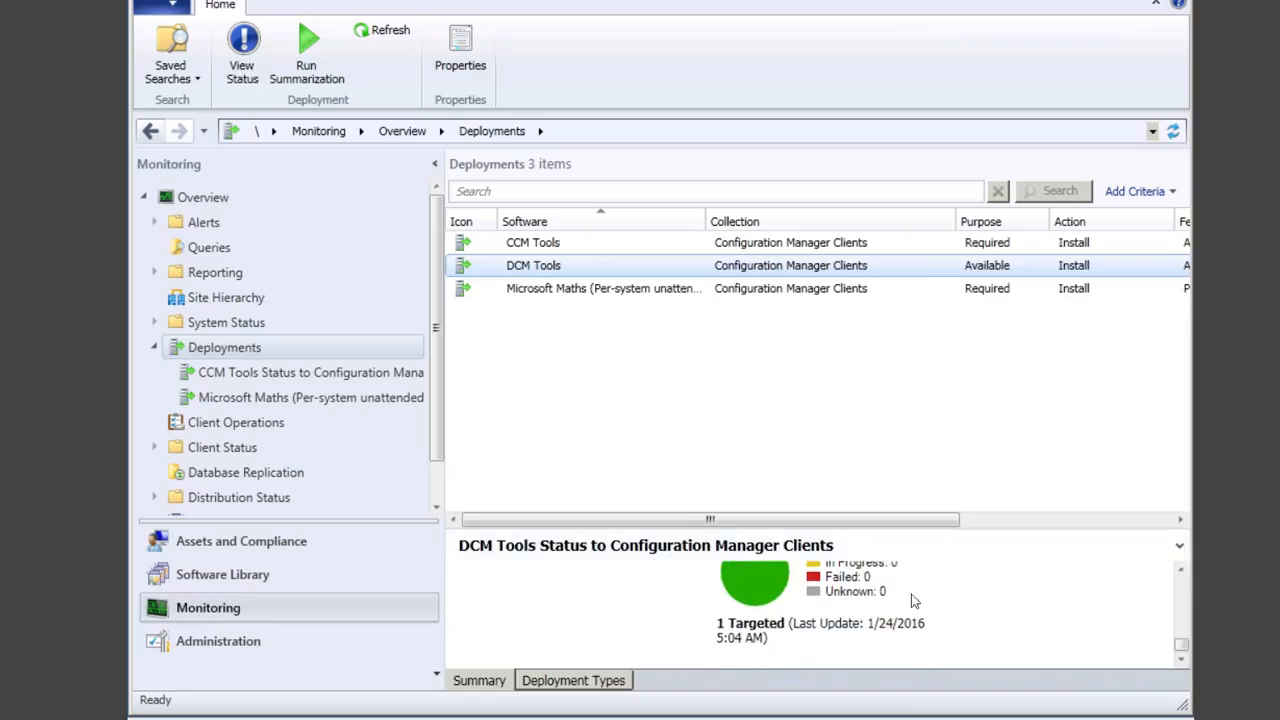
click(1182, 570)
click(1182, 570)
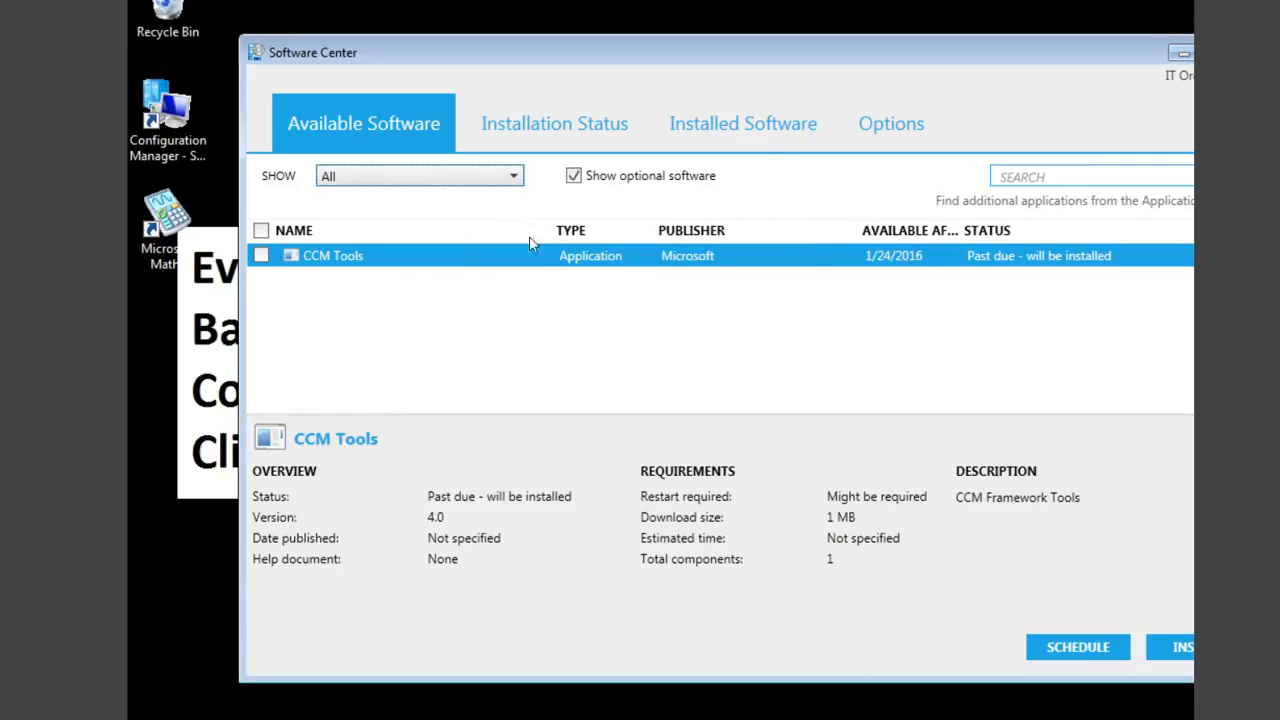
On the client desktop, run the Machine Policy Retrieval & Evaluation Cycle from the Configuration Manager properties and close them.
double_click(170, 129)
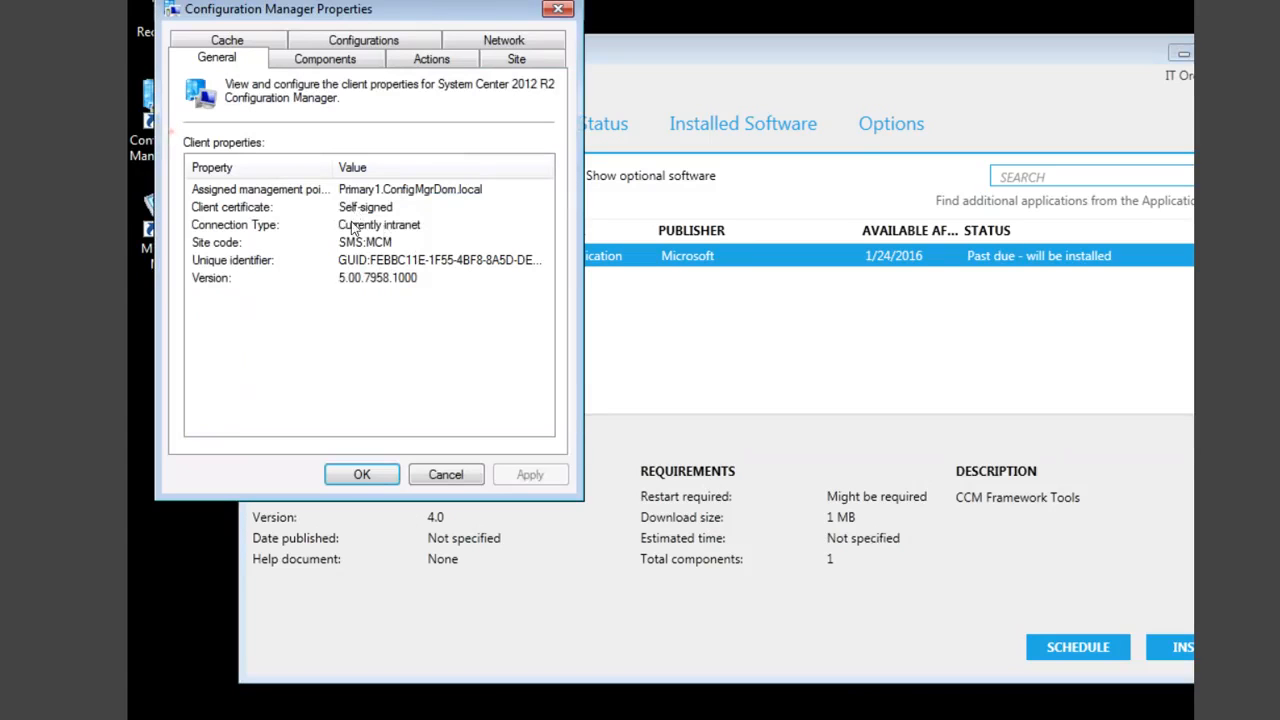
click(426, 62)
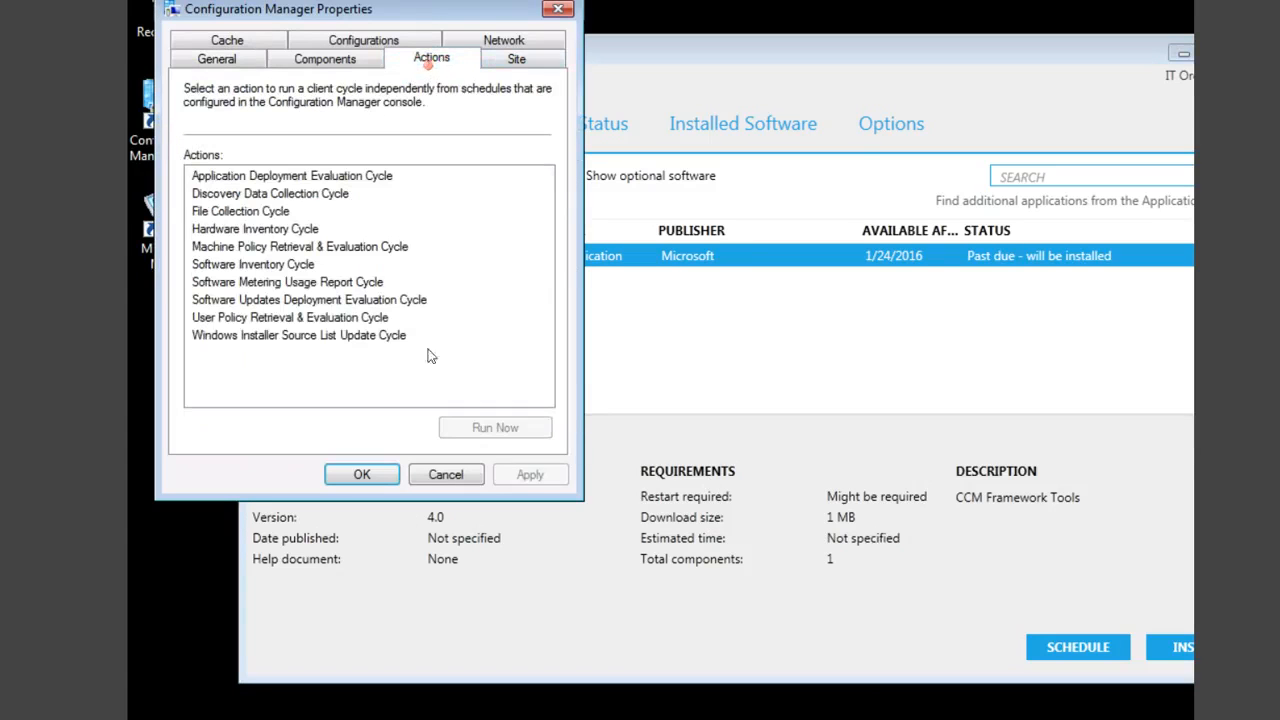
click(250, 247)
click(519, 428)
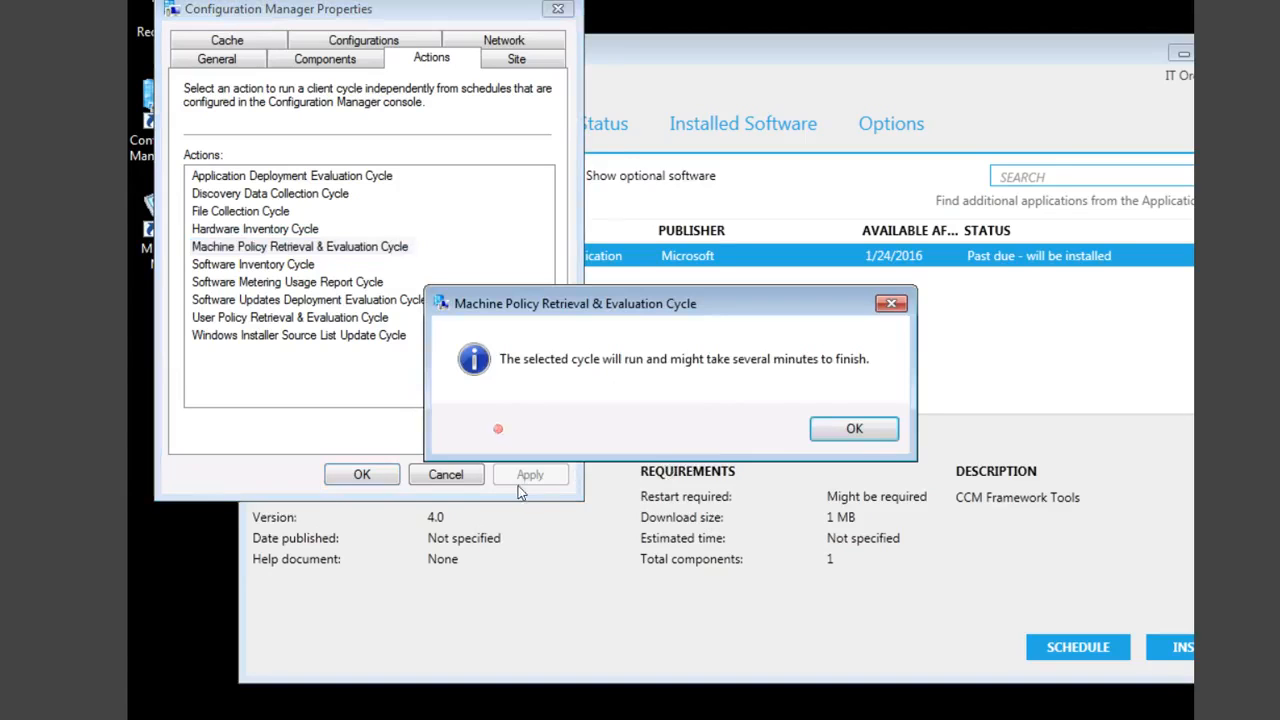
click(840, 429)
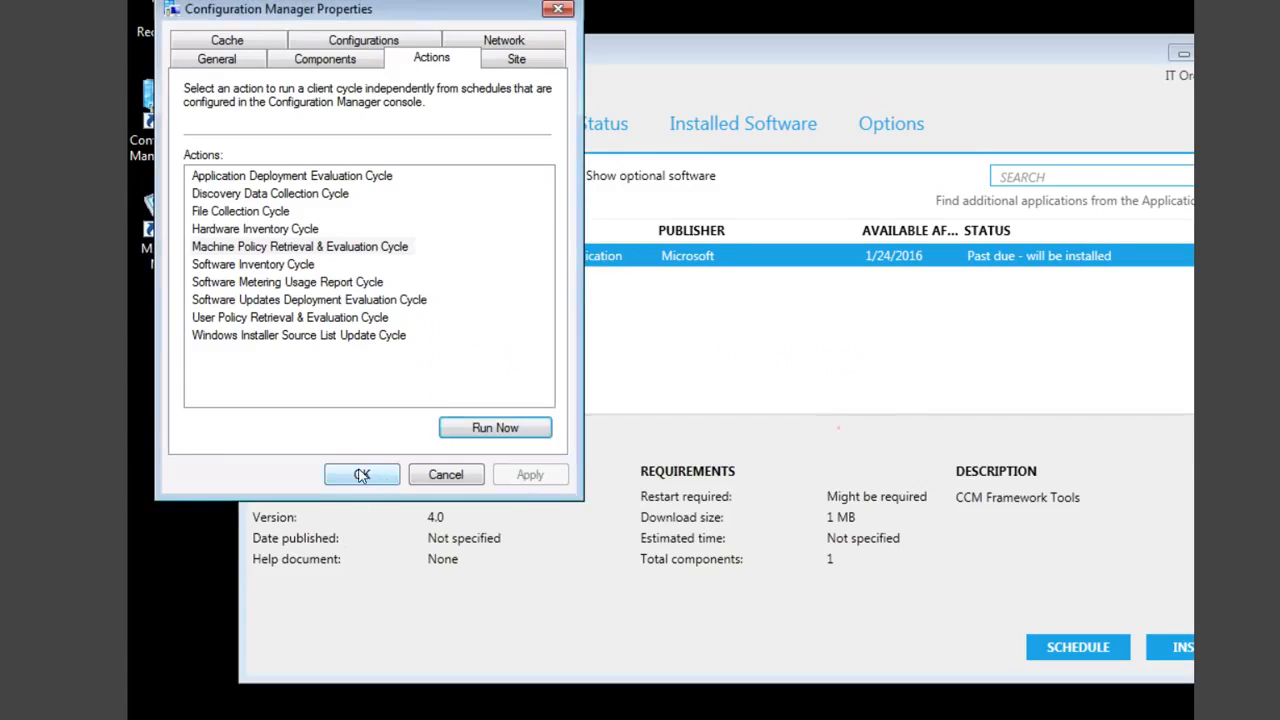
click(361, 475)
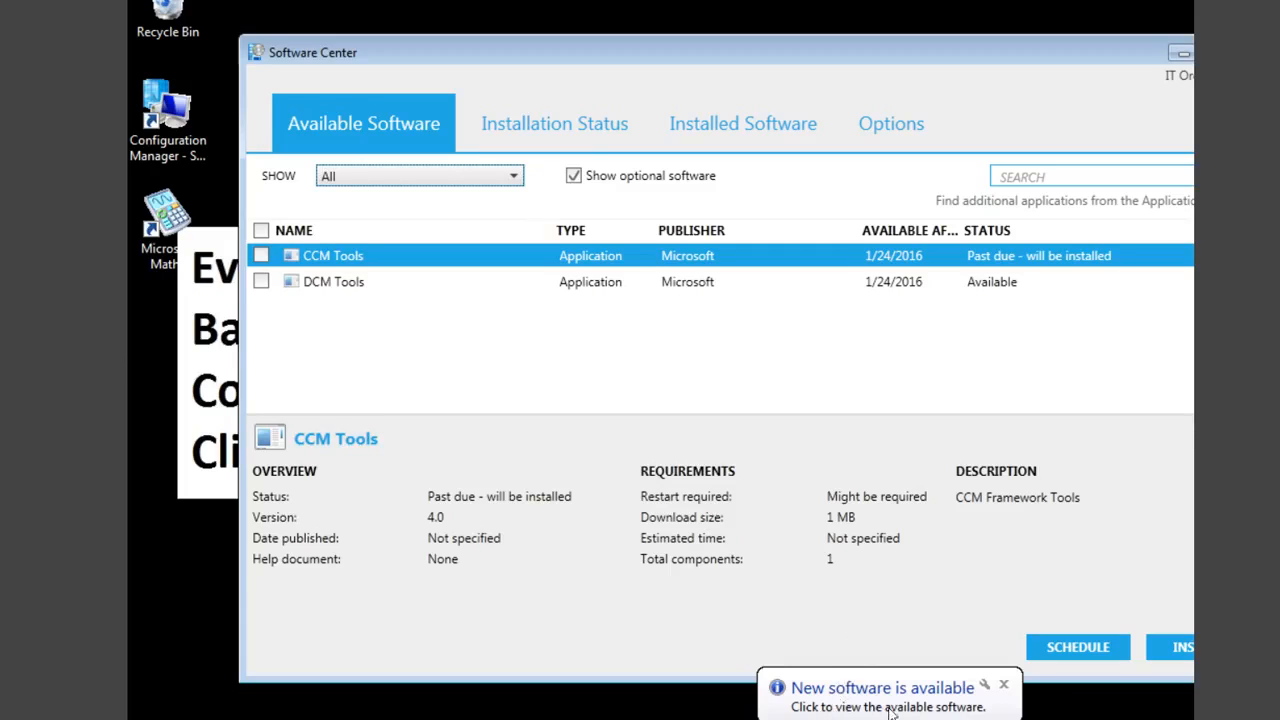
Select DCM Tools for installation in the client's Software Center and maximize the window.
click(432, 286)
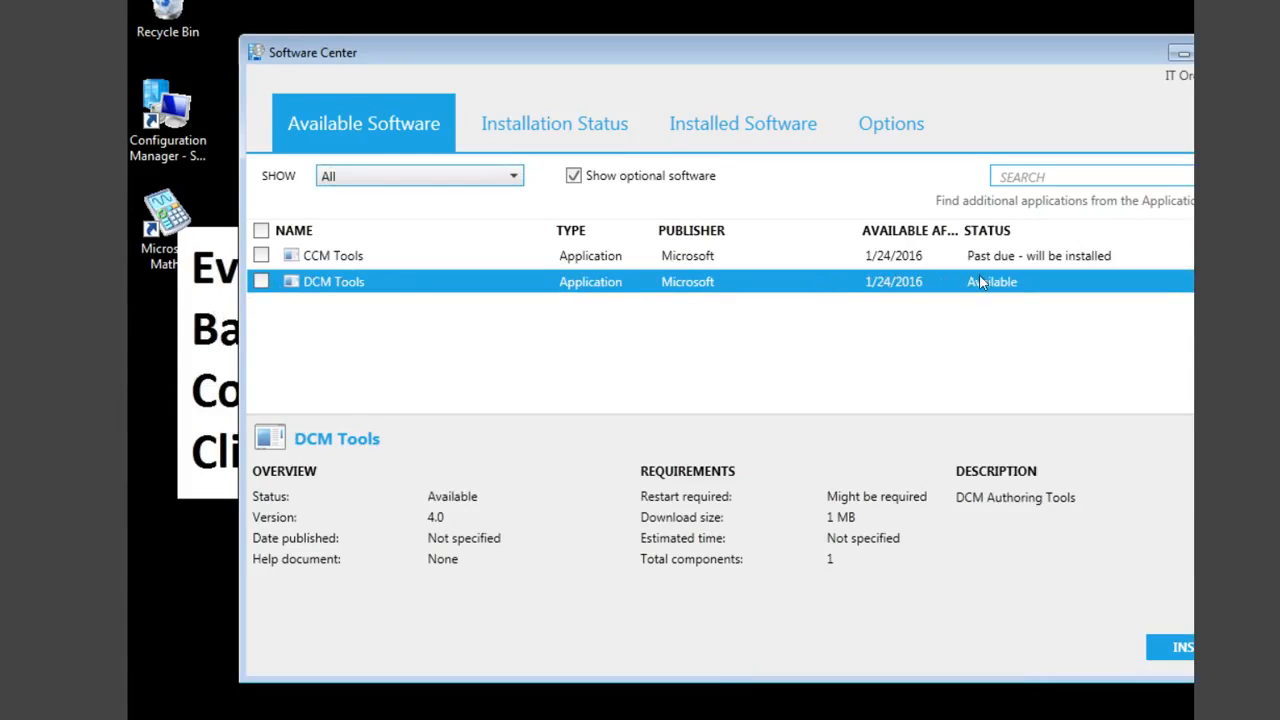
click(261, 282)
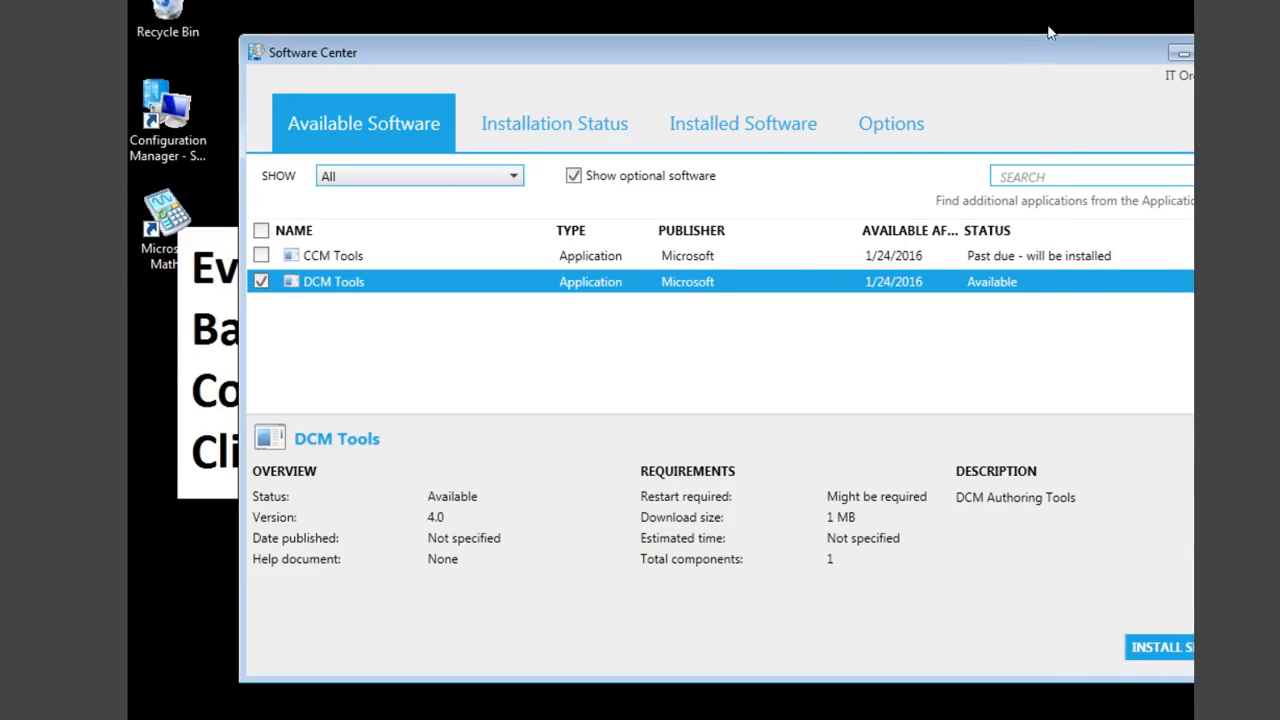
double_click(1027, 52)
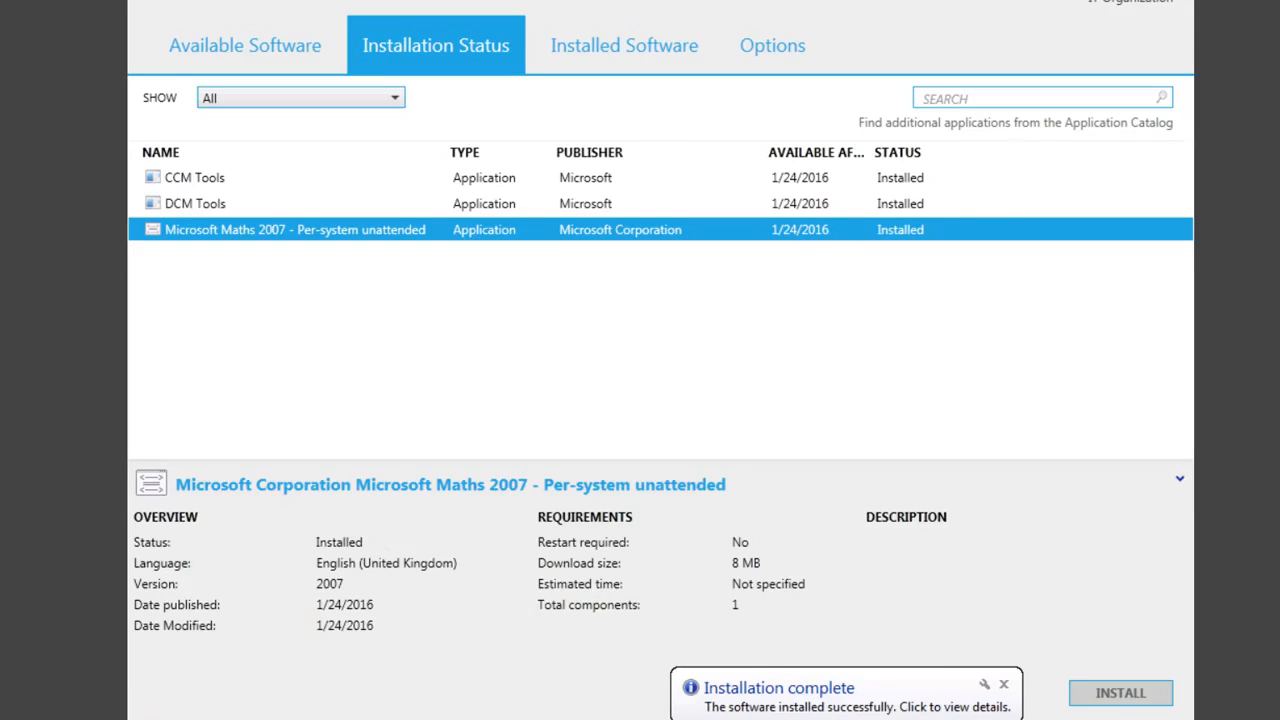
Check the client's installed programs and expand the ConfigMgr 2007 Toolkit folder.
key(super)
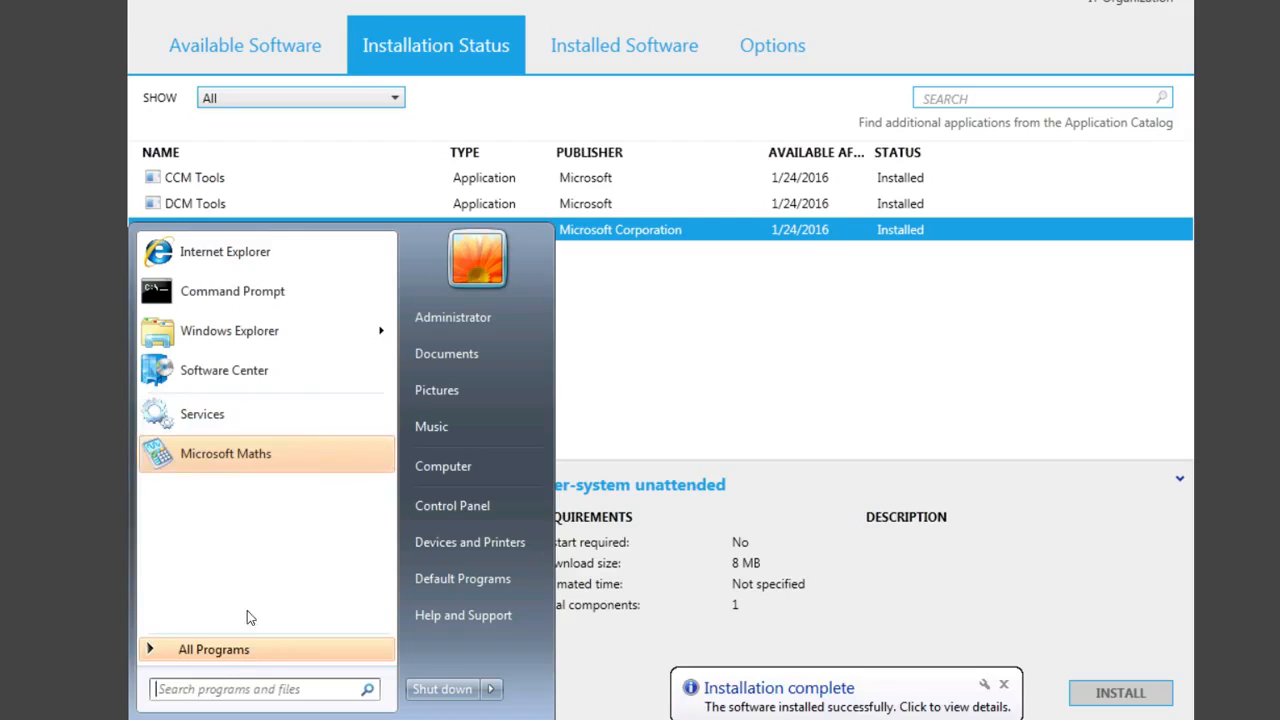
click(216, 656)
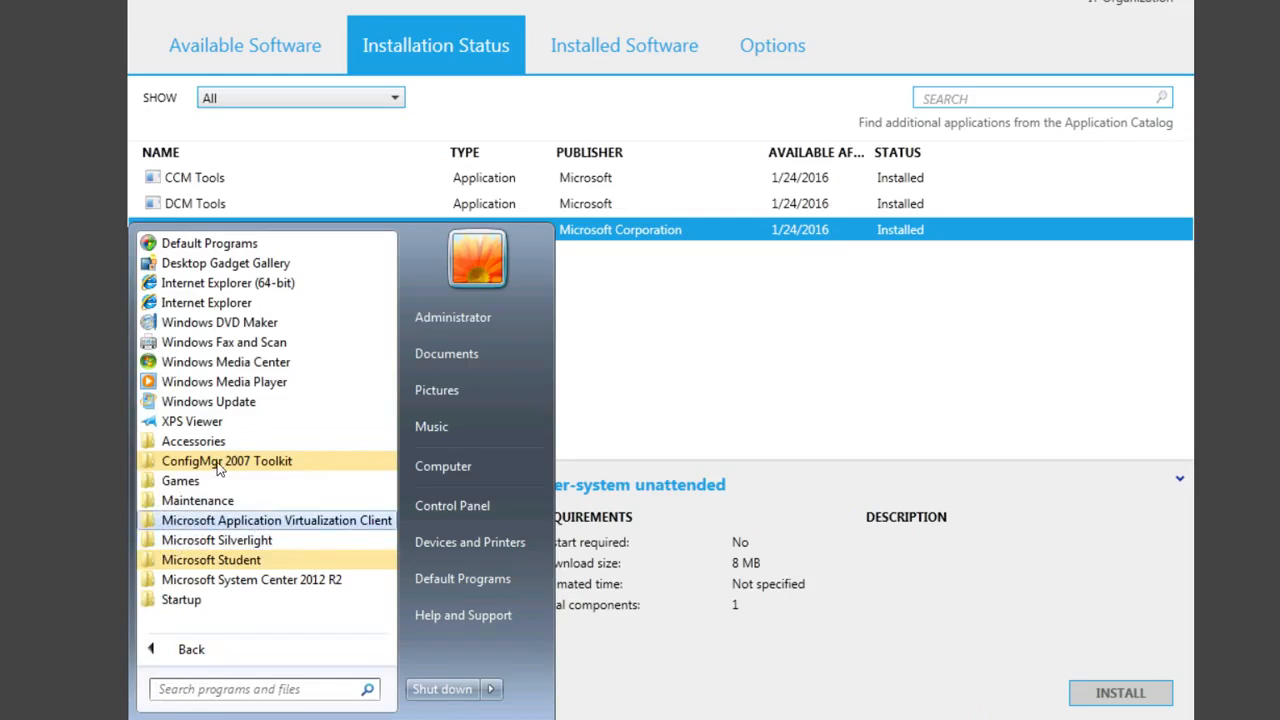
click(220, 460)
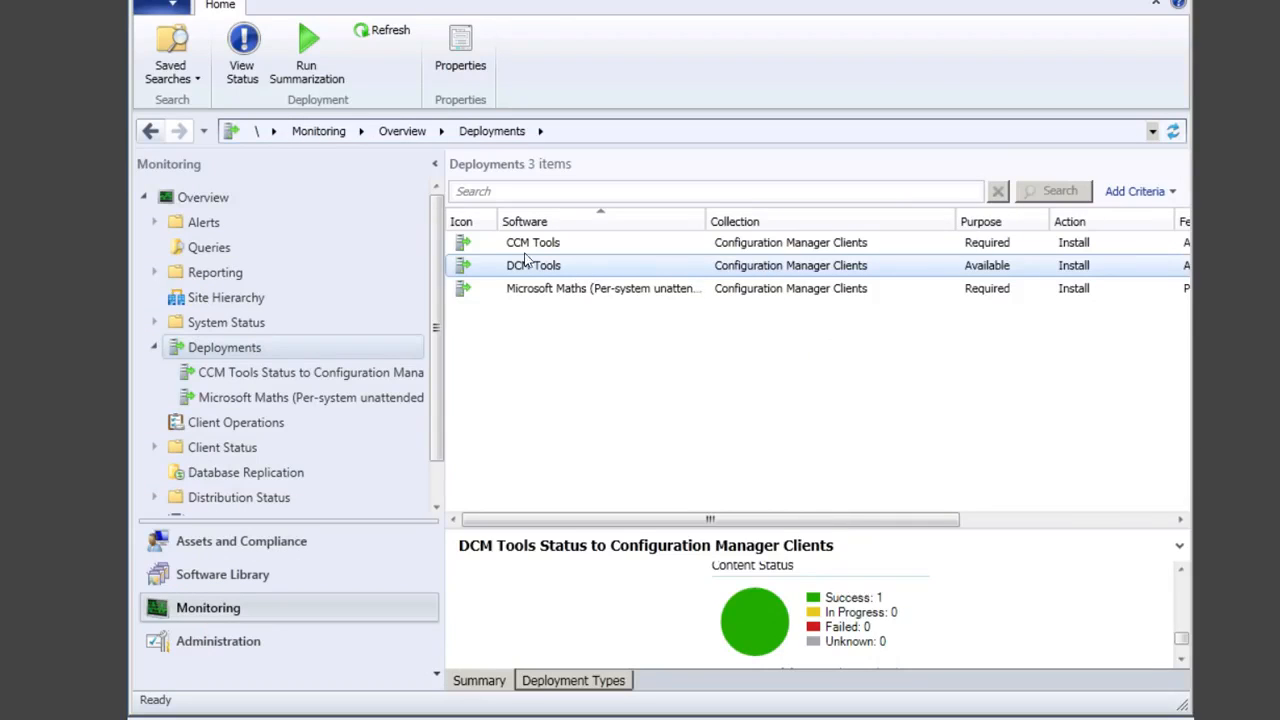
Back in the Configuration Manager console, run summarization on the DCM Tools deployment twice, refreshing the deployments view each time.
click(1180, 571)
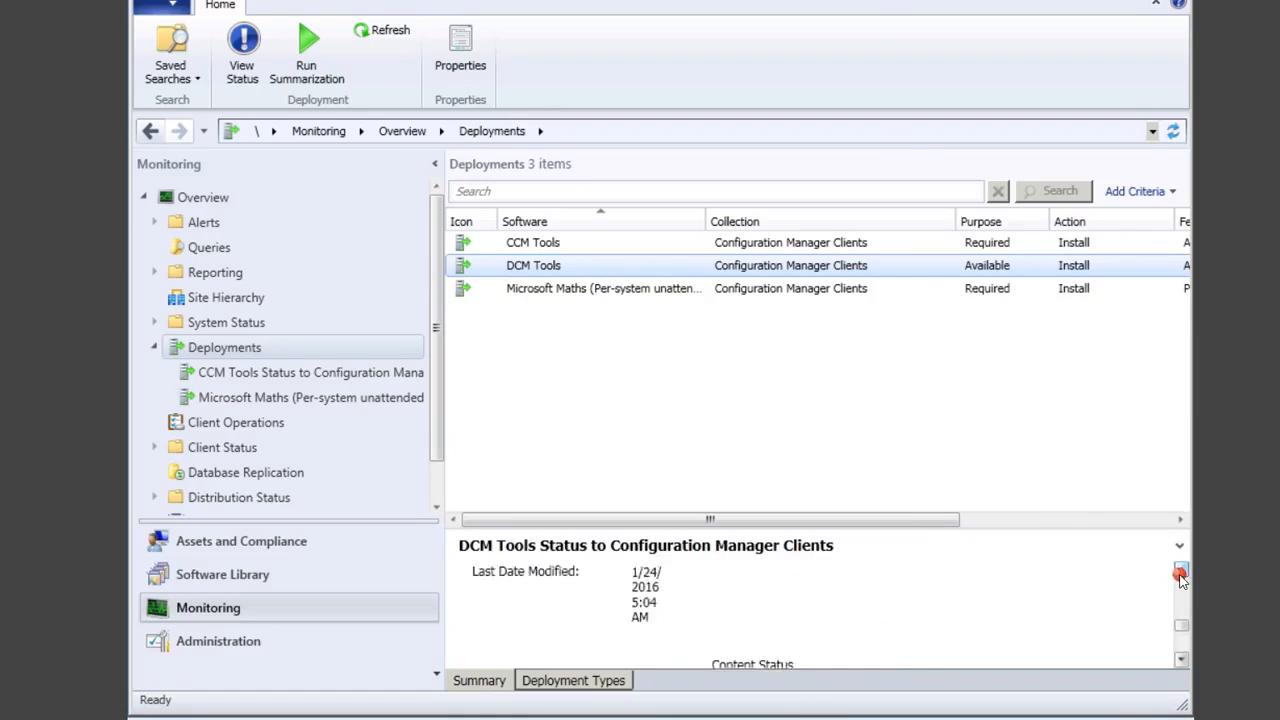
click(1181, 573)
click(1181, 573)
click(1181, 573)
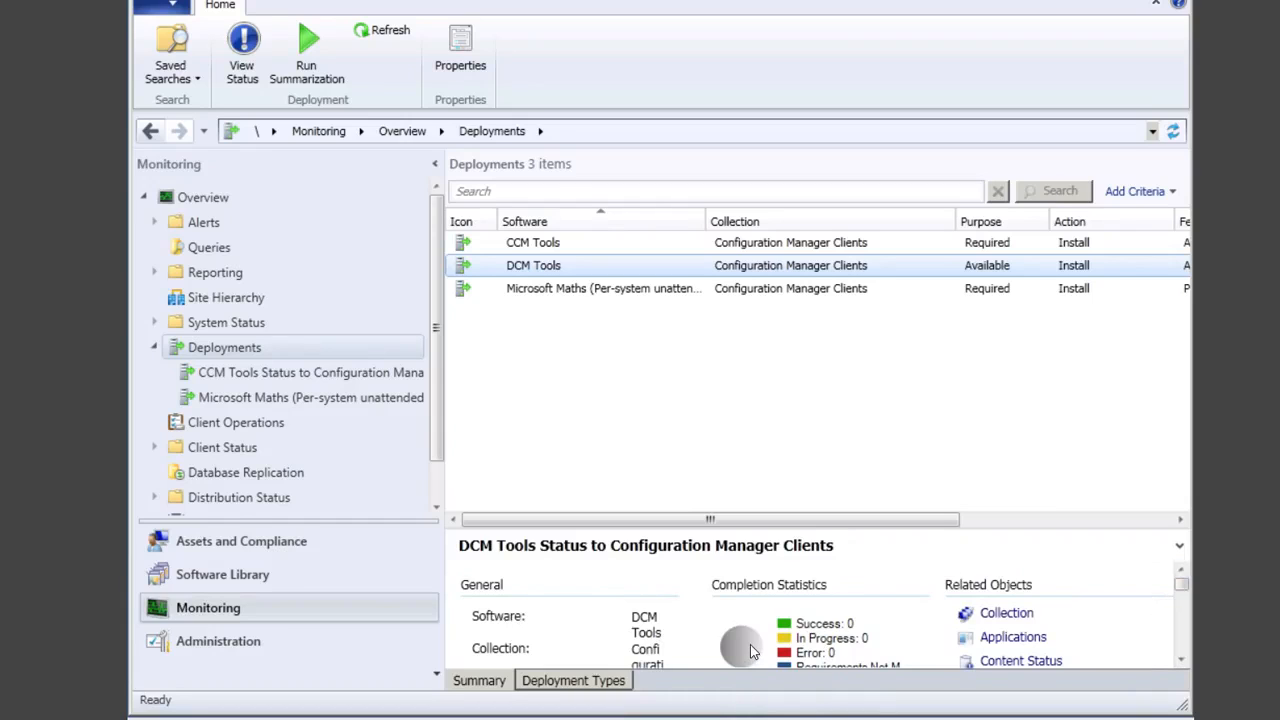
click(304, 58)
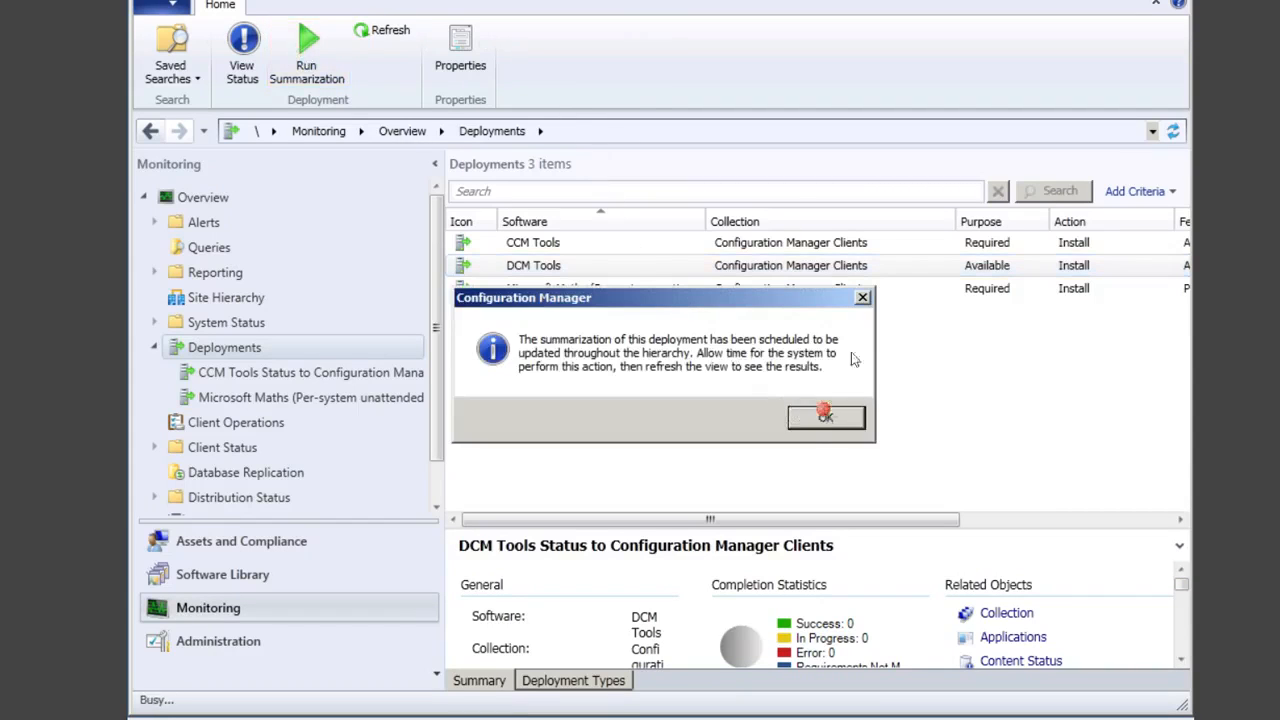
click(824, 412)
click(386, 33)
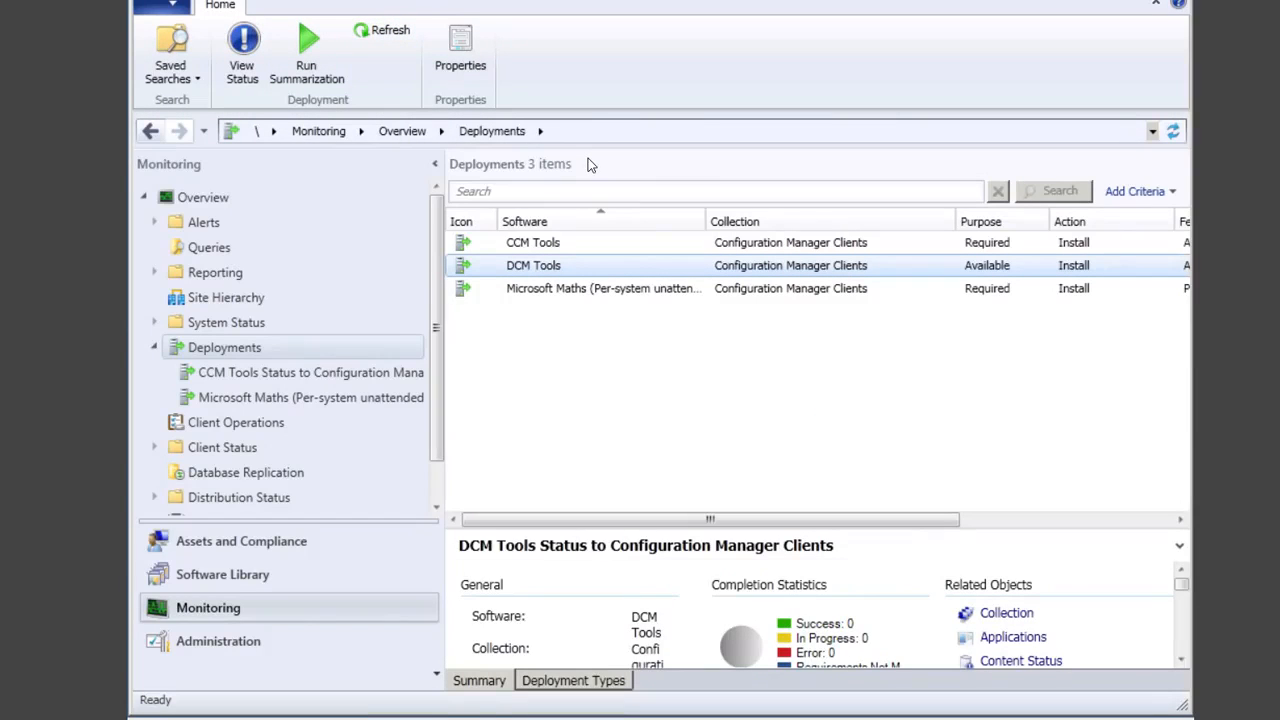
click(308, 45)
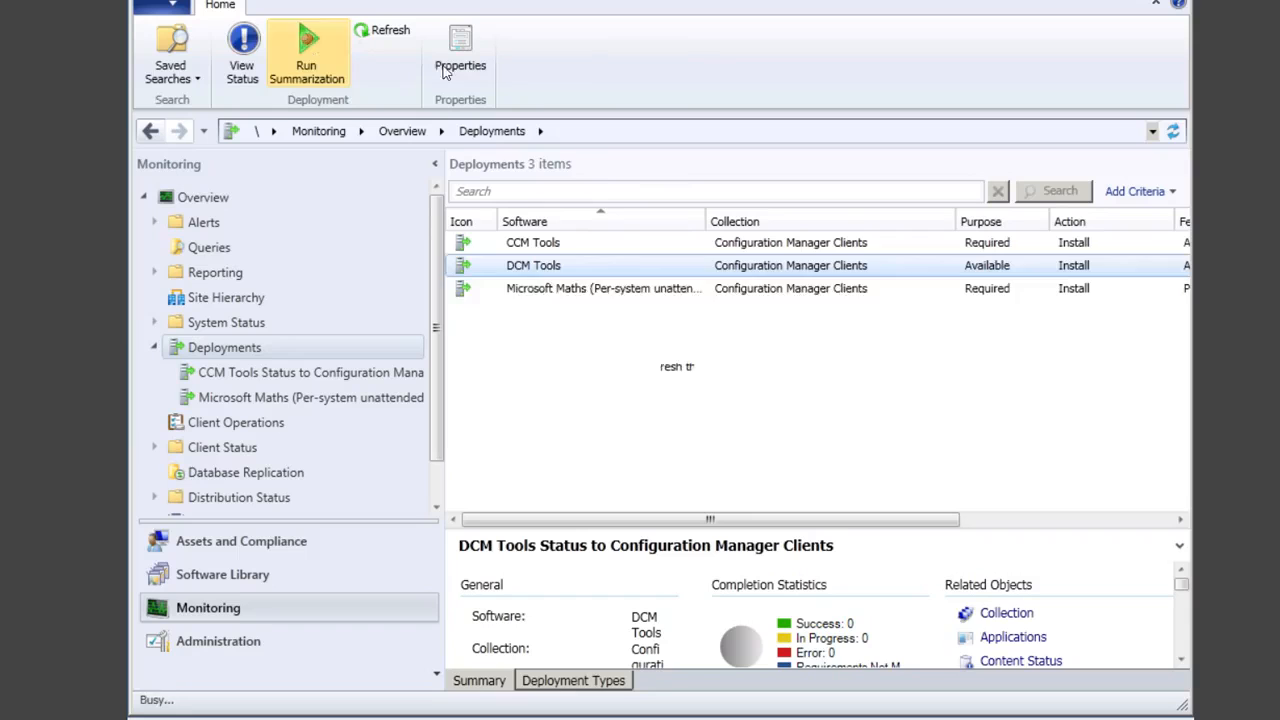
click(835, 419)
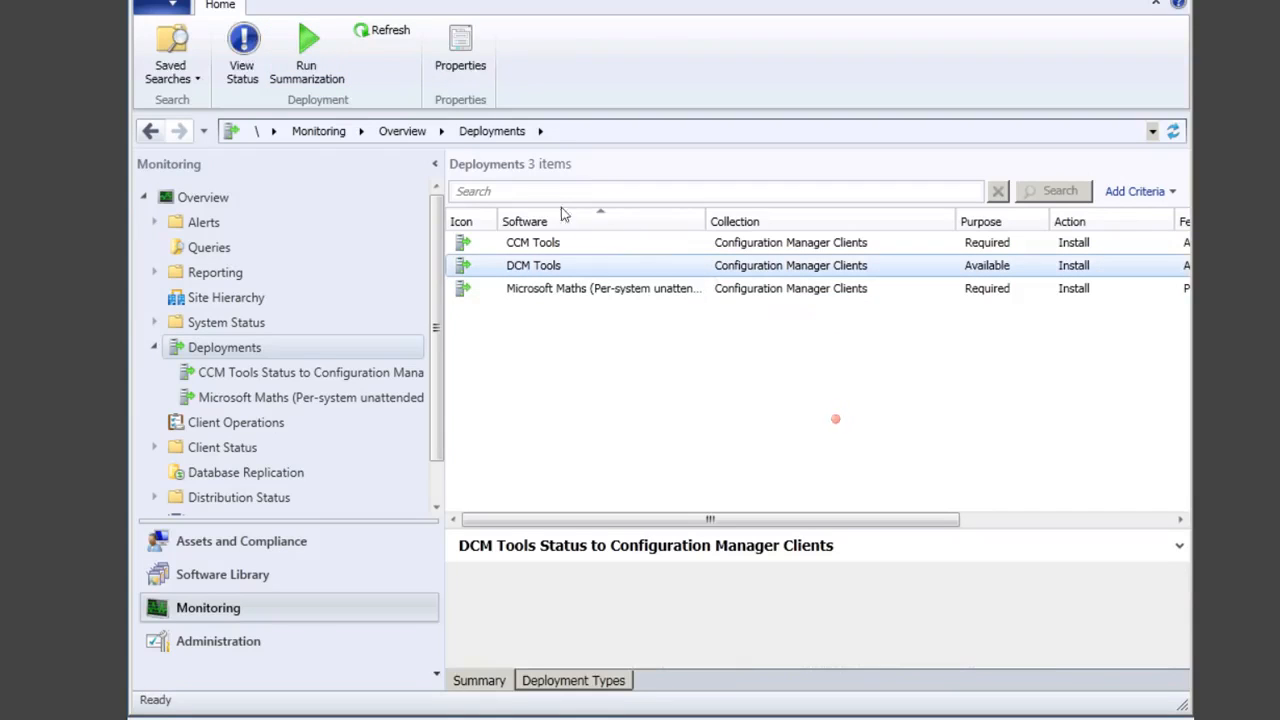
click(381, 30)
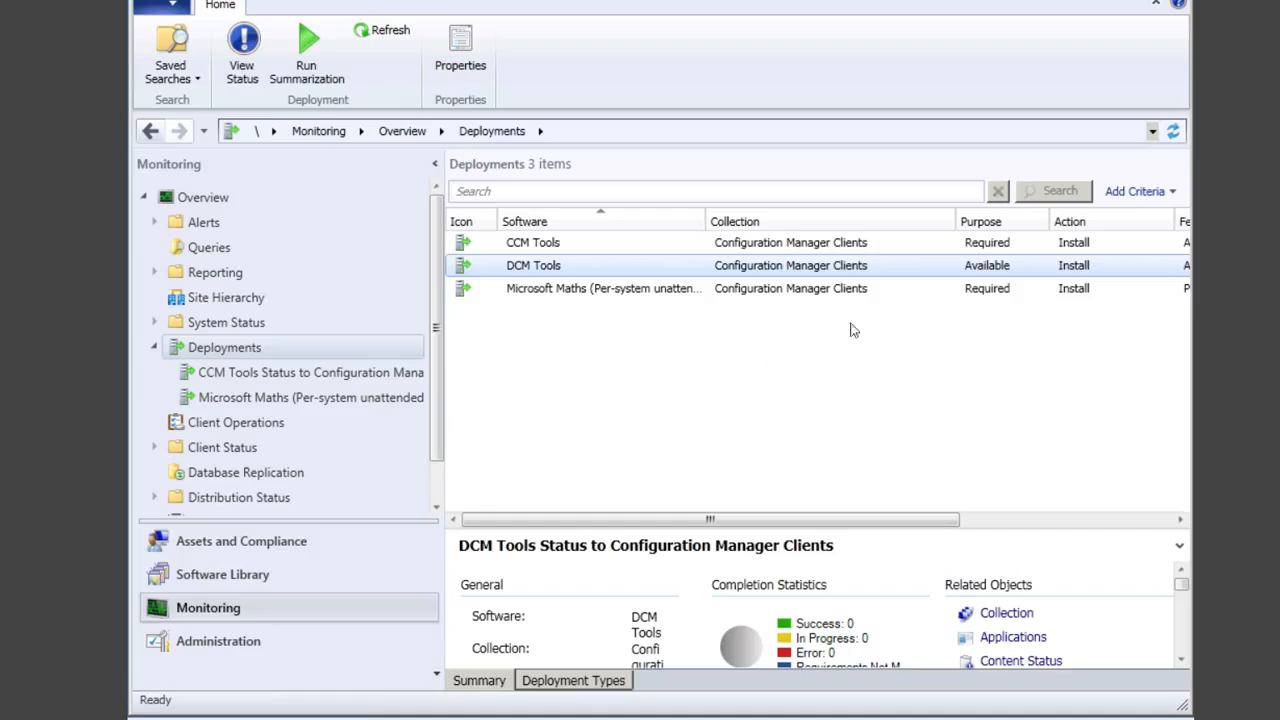
Look through the Software Library overview with its recent alerts, the applications list and the Application Management overview.
click(216, 575)
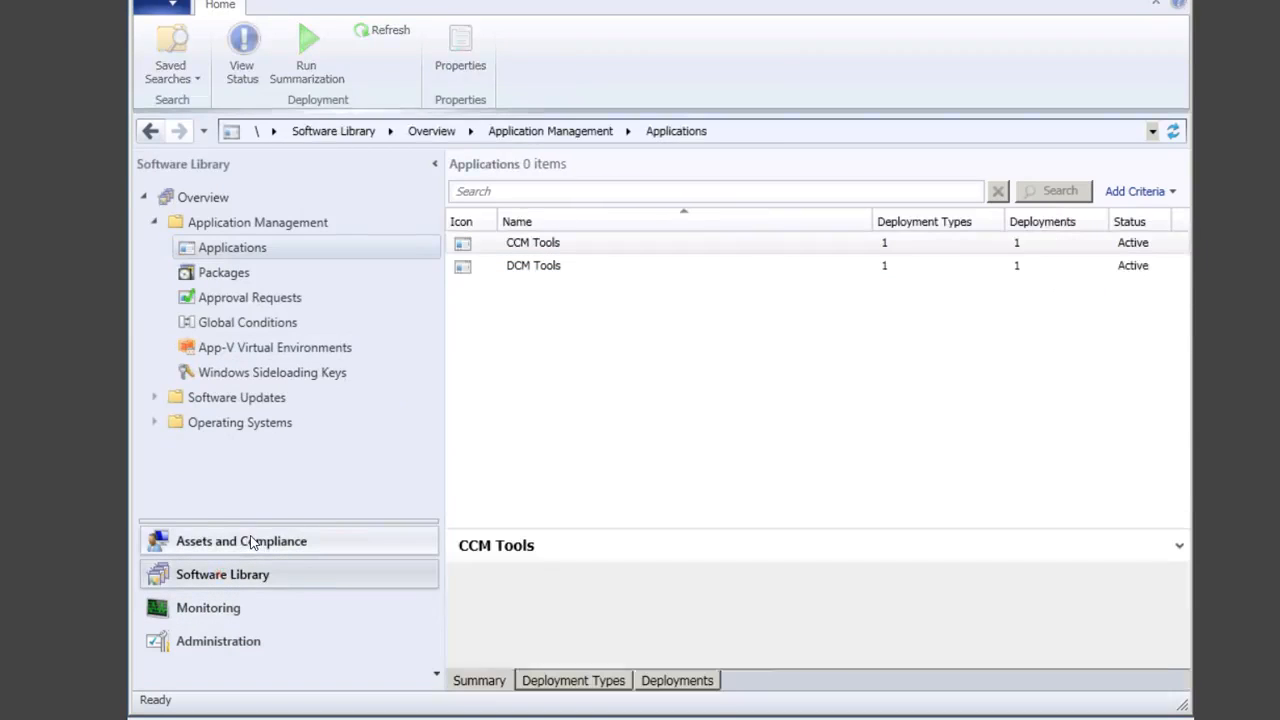
click(205, 197)
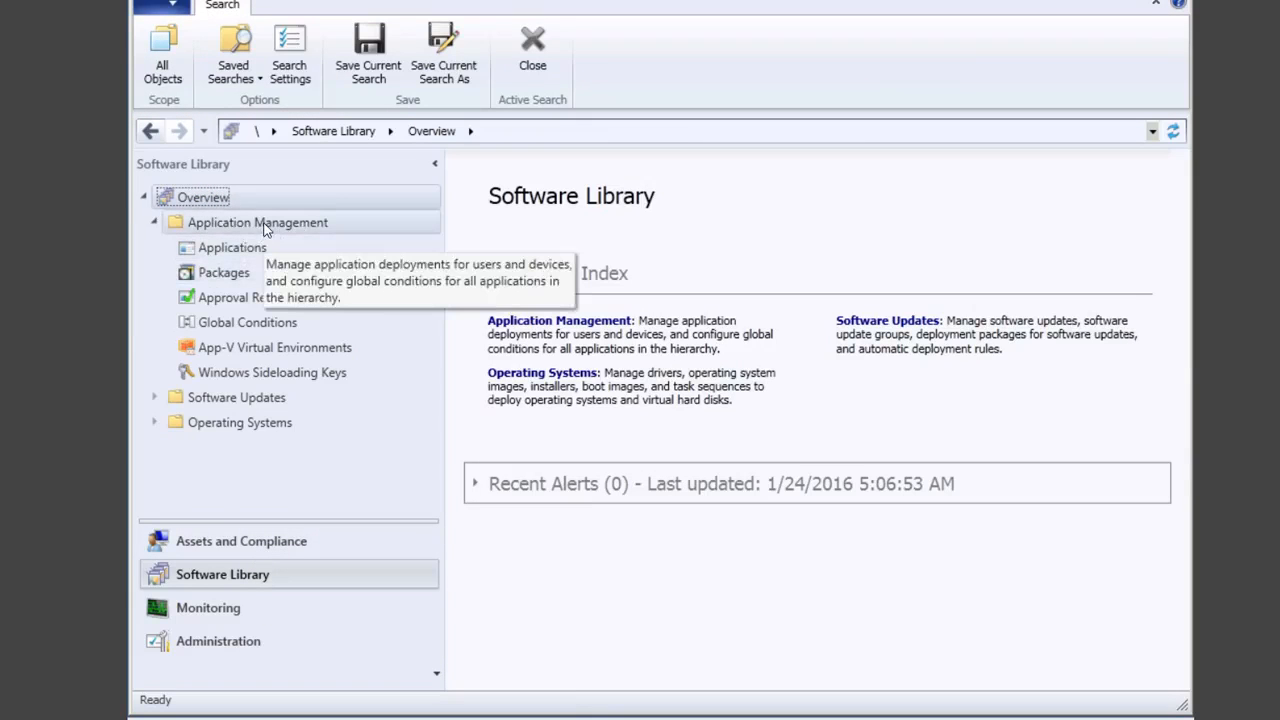
click(476, 485)
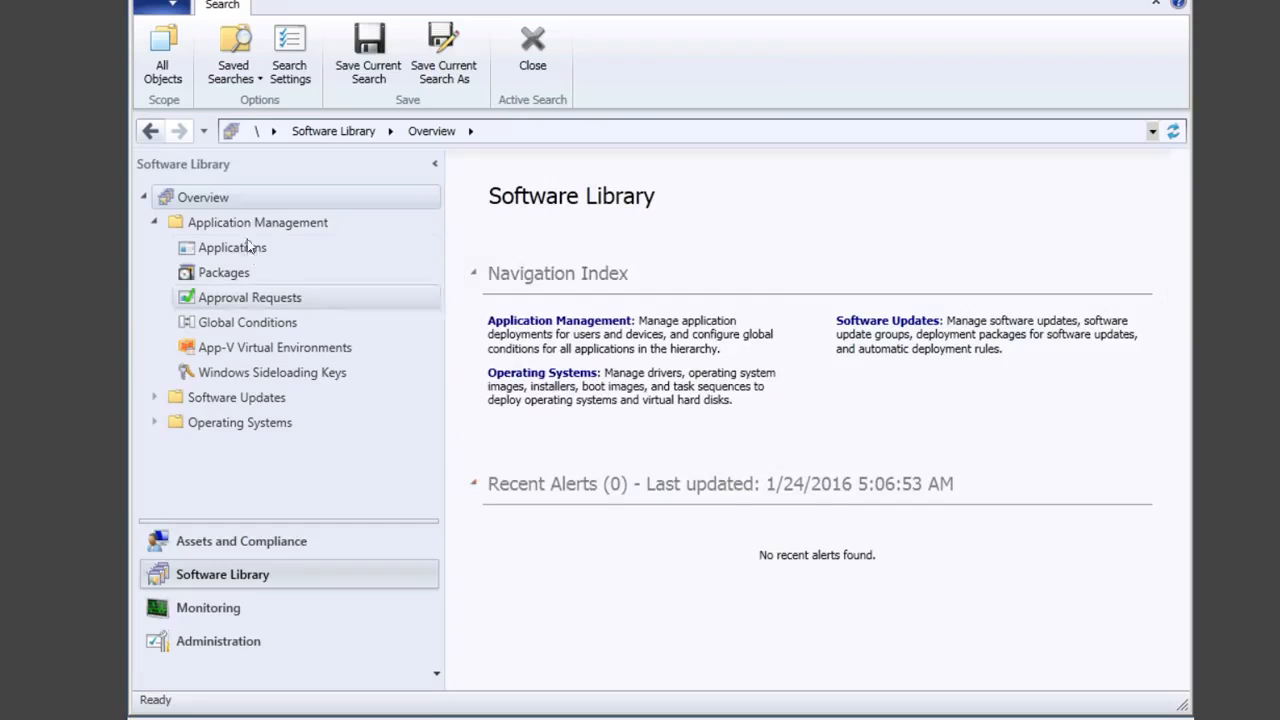
click(212, 223)
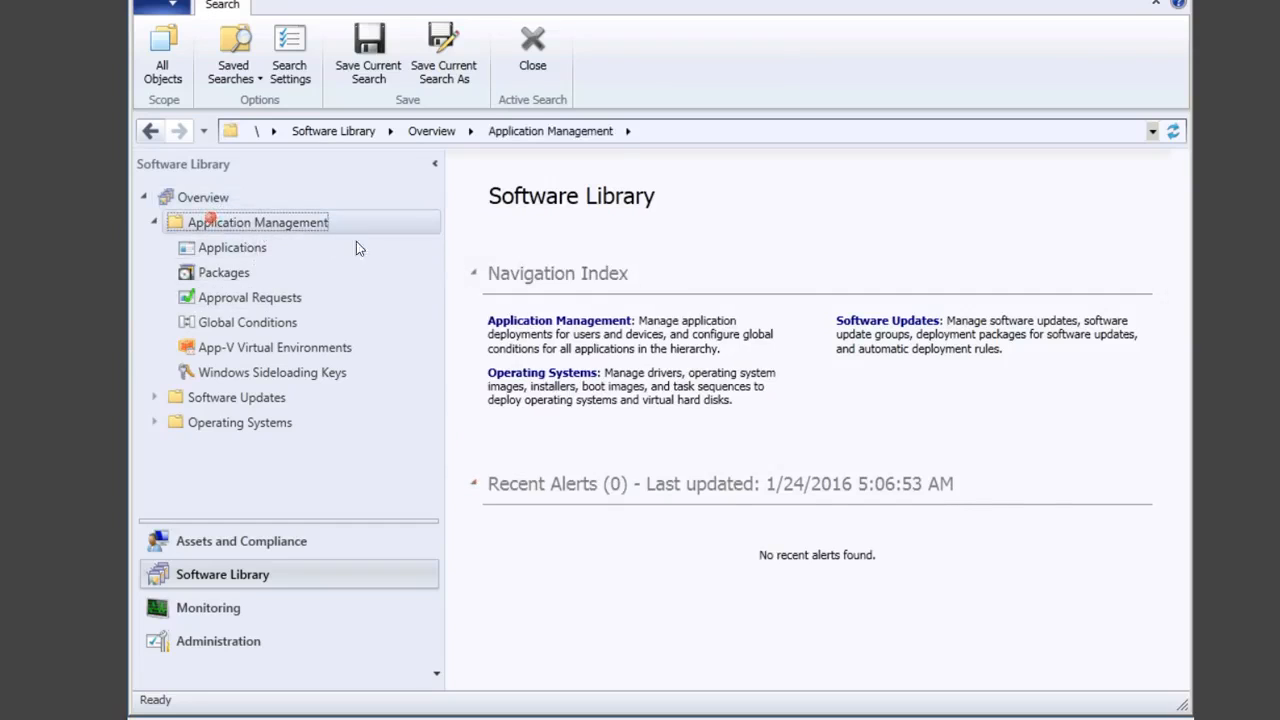
click(231, 248)
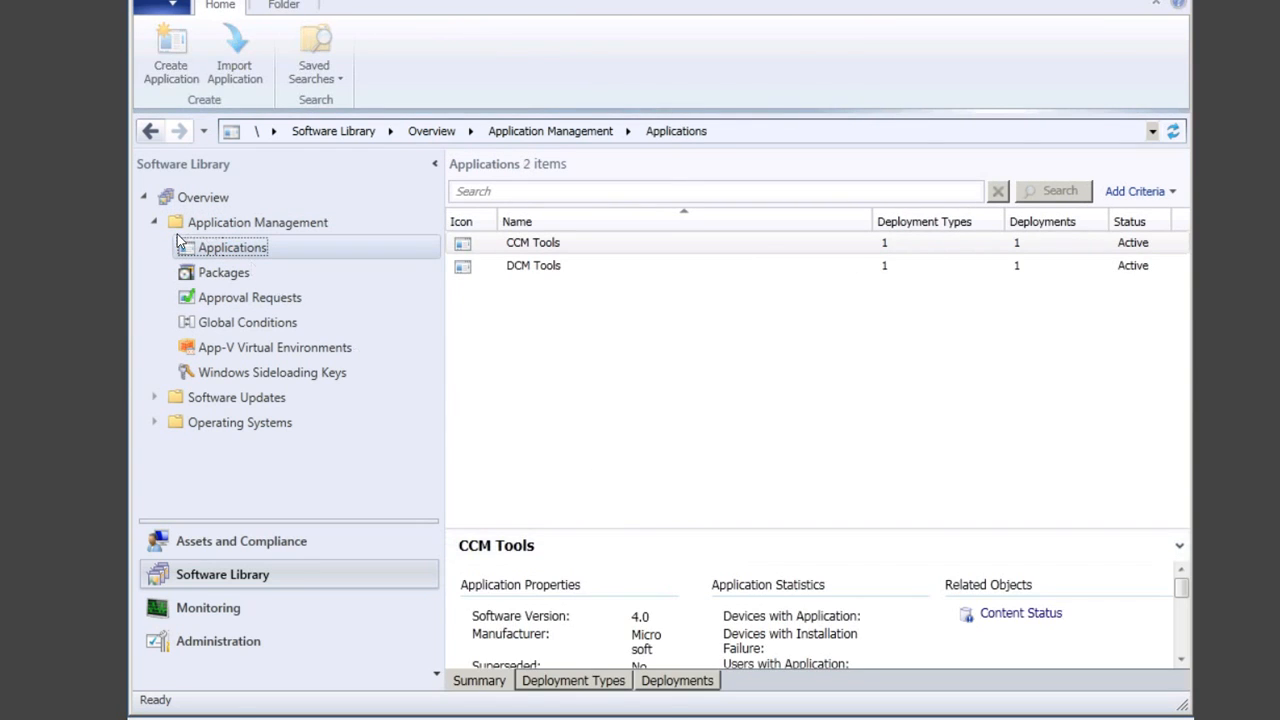
click(211, 224)
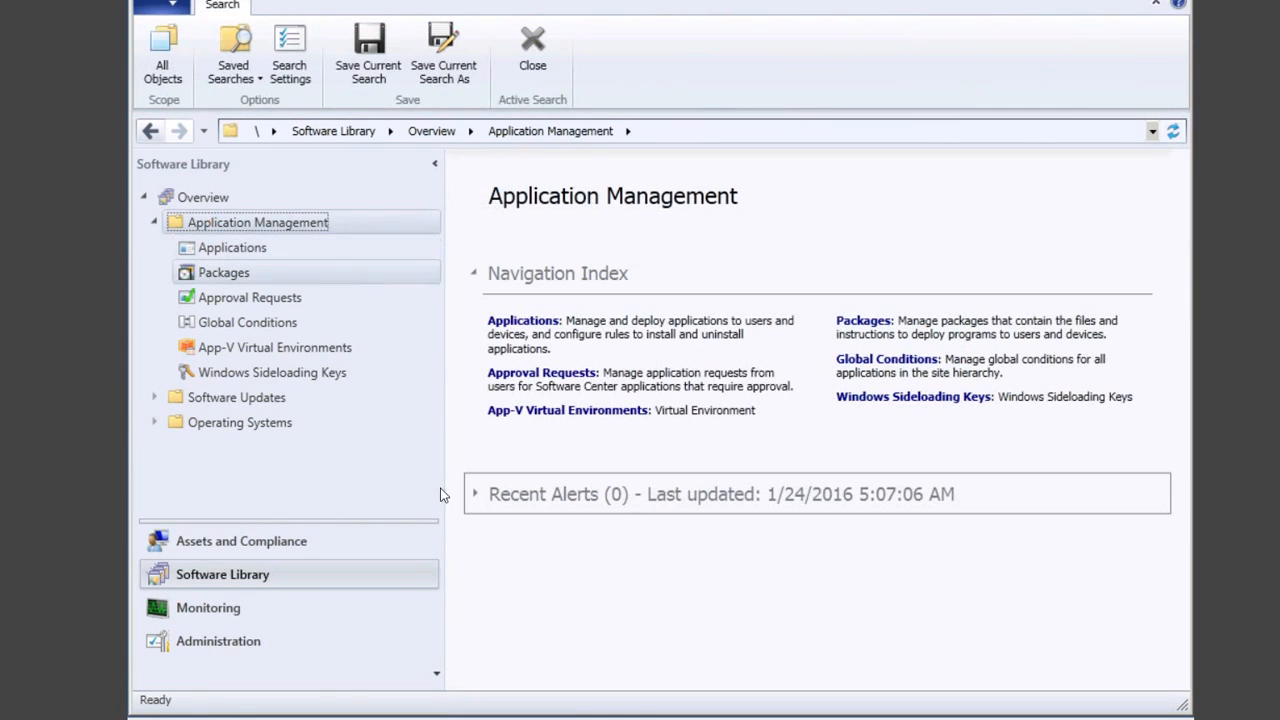
Return to the Monitoring deployments, examine the DCM Tools completion statistics and open the deployment's detailed status.
click(210, 608)
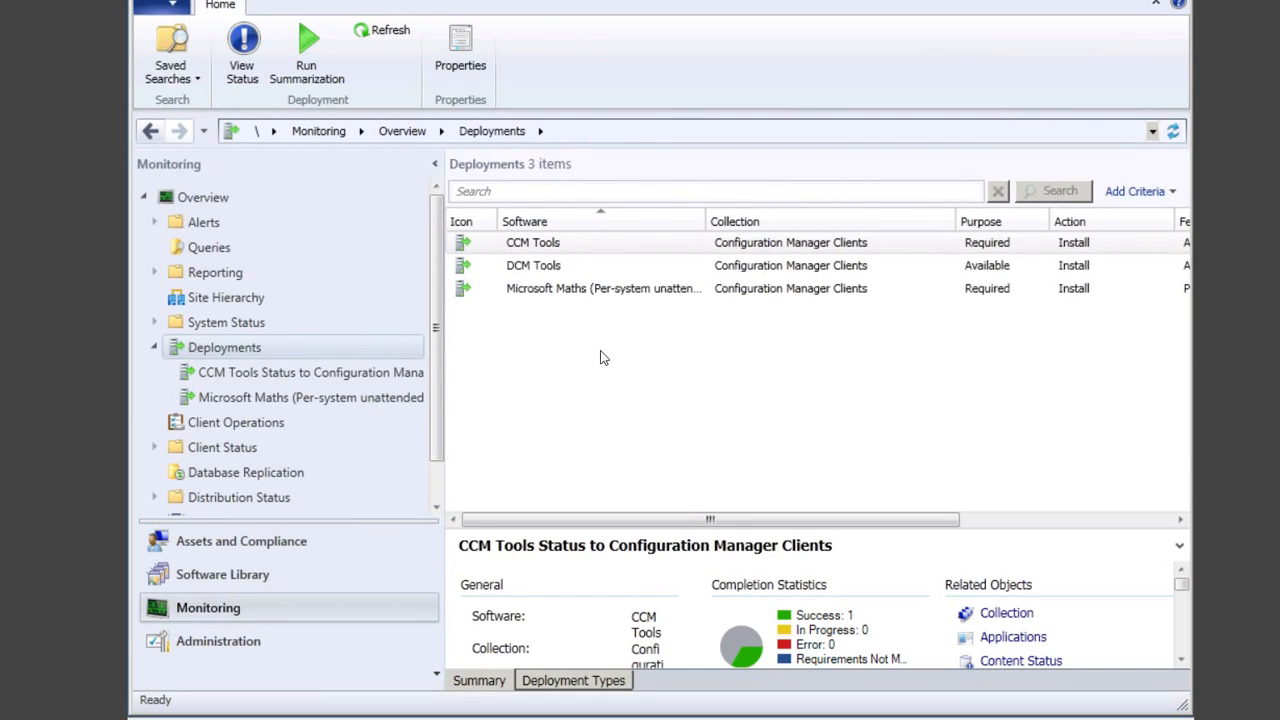
click(544, 268)
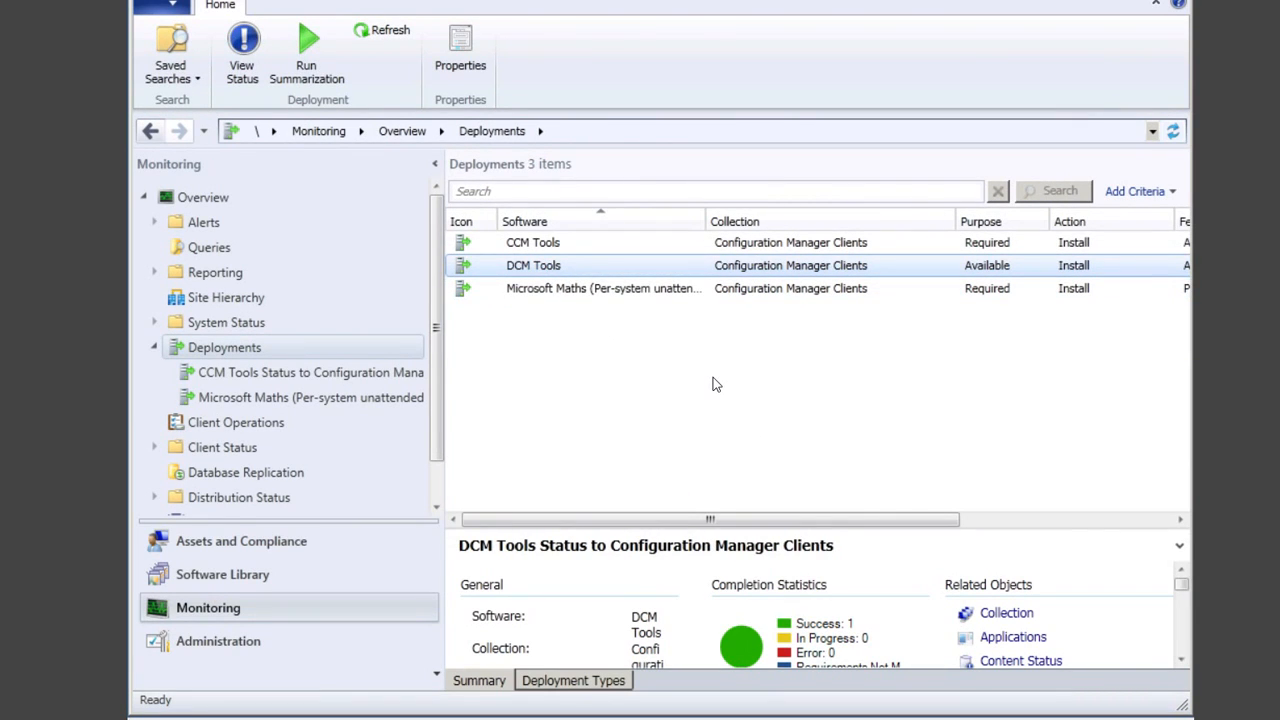
click(1182, 664)
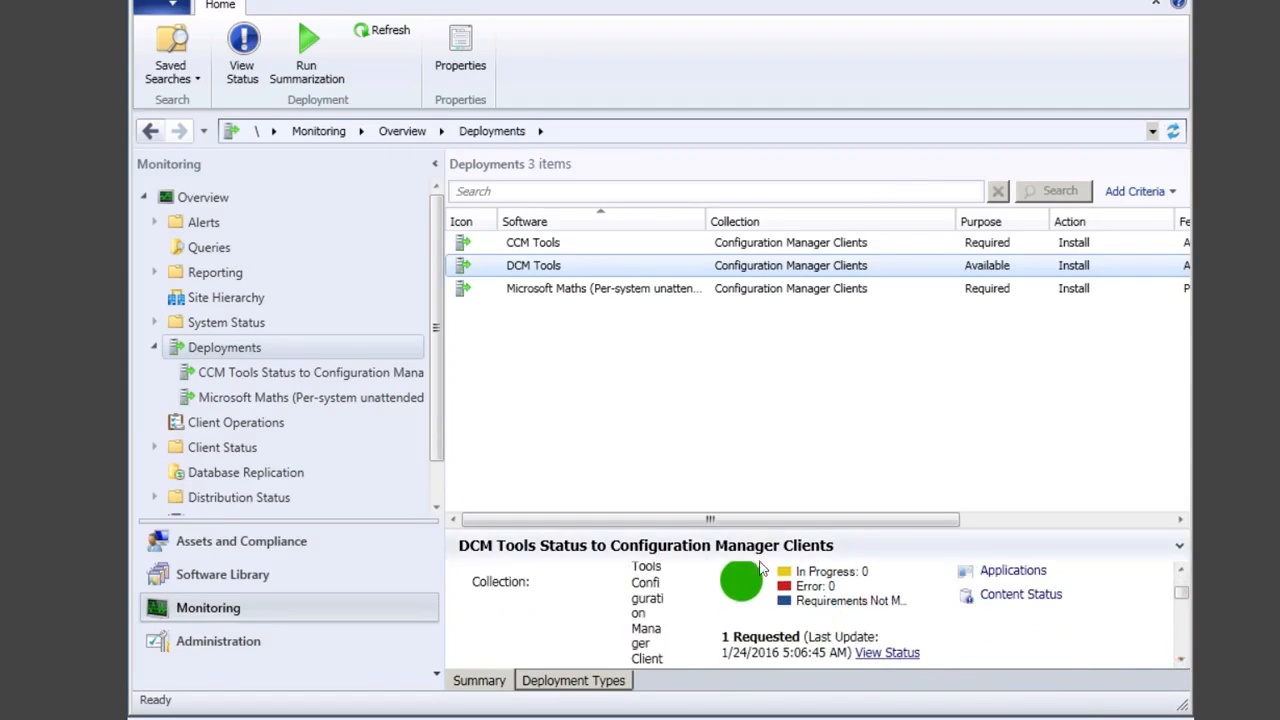
click(1180, 569)
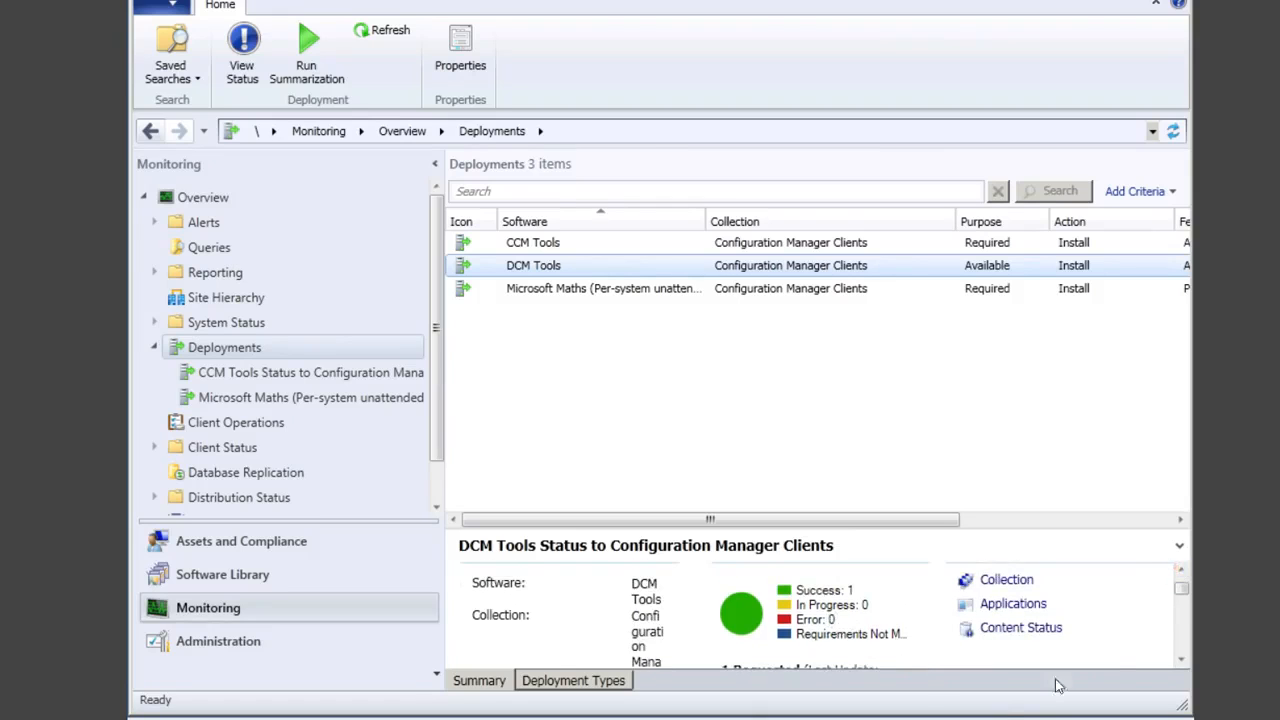
click(1181, 659)
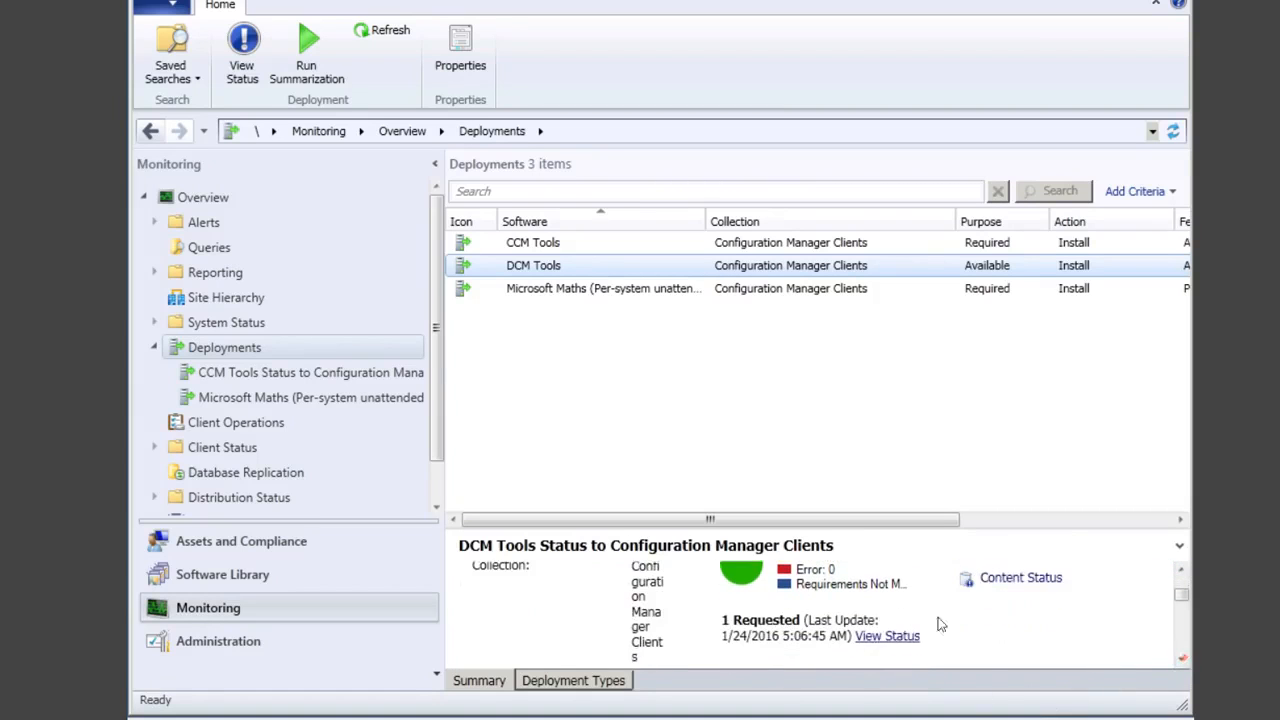
click(888, 636)
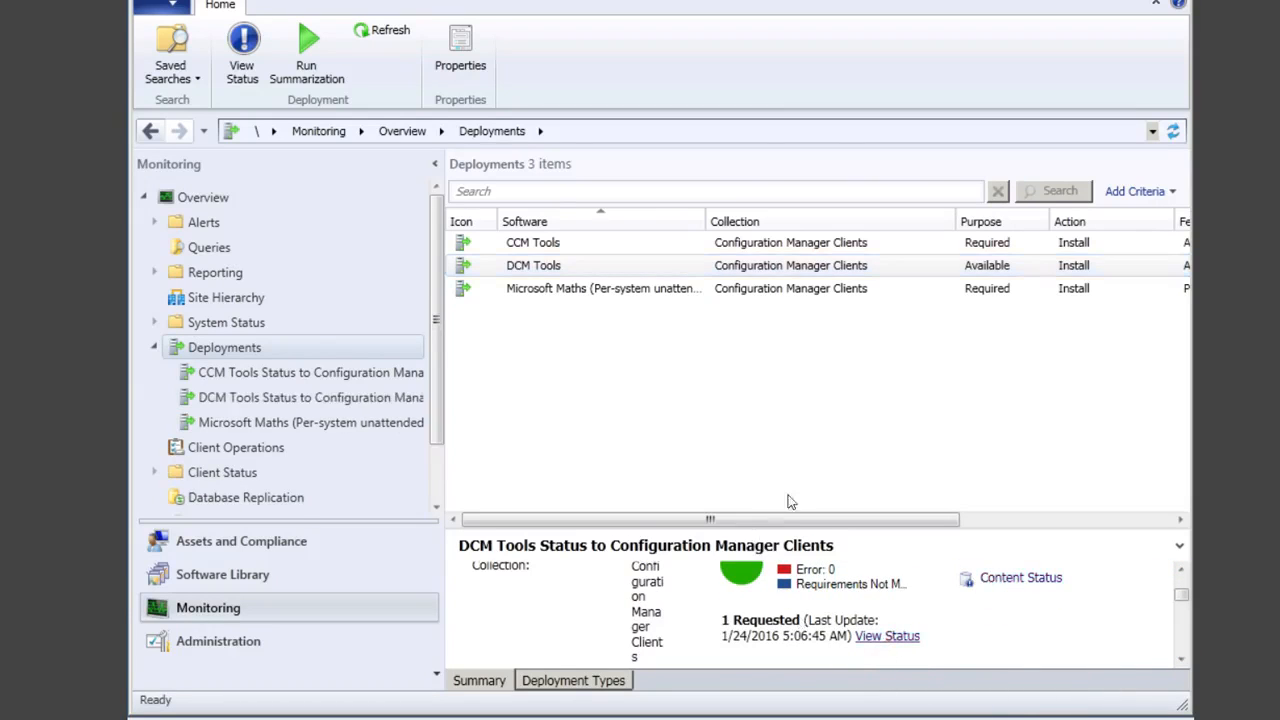